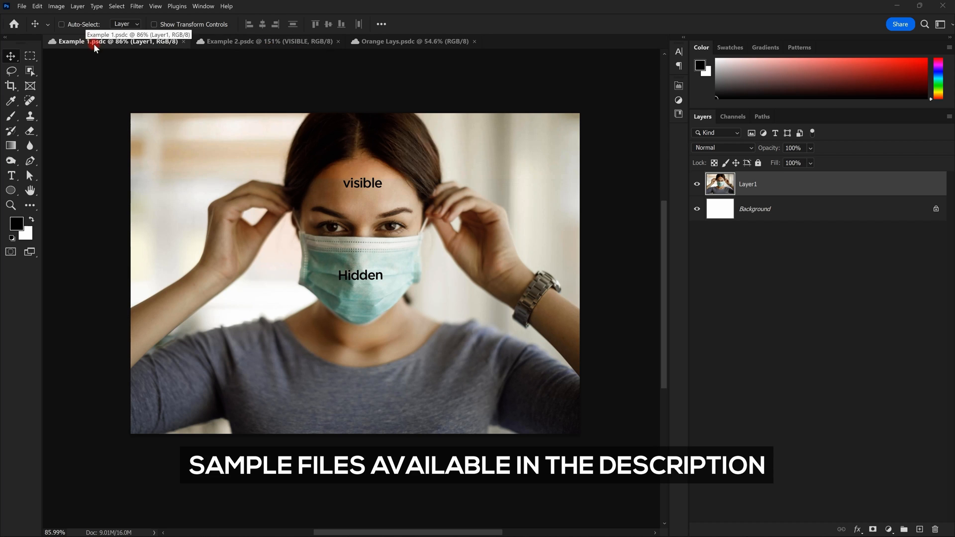
Step: Look through the open Example 2 and Orange Lays documents and return to Example 1
{"action": "left_click", "coordinate": [258, 44]}
{"action": "left_click", "coordinate": [423, 43]}
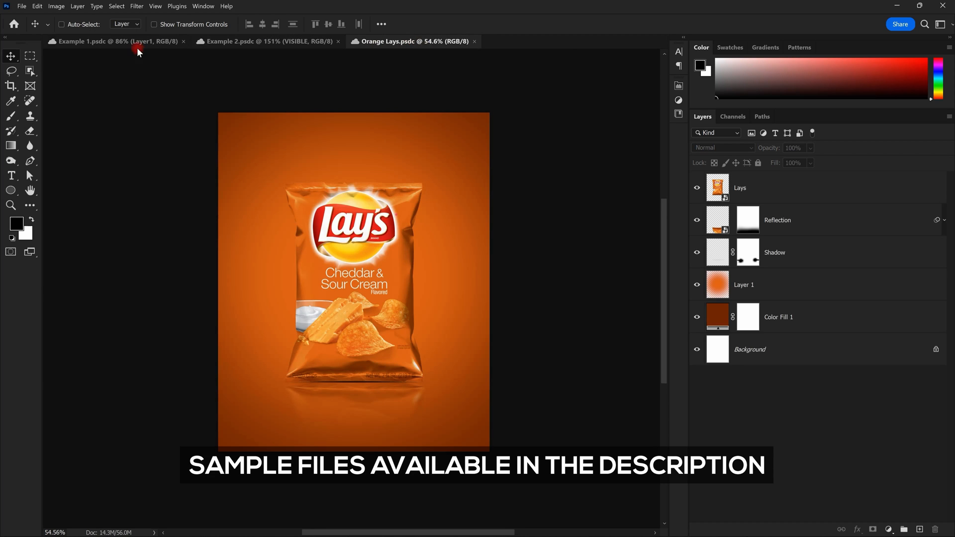
{"action": "left_click", "coordinate": [136, 45]}
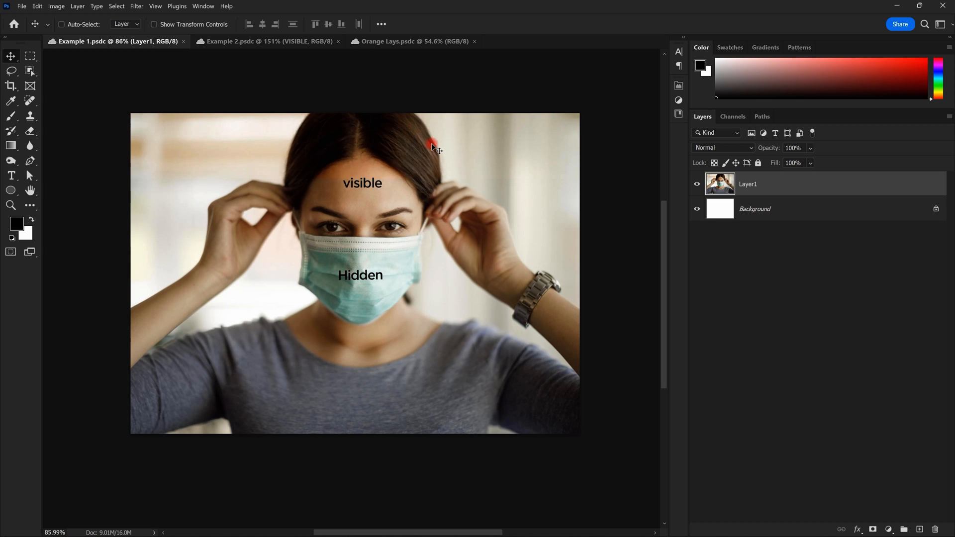
Step: Examine the visible and hidden areas of the masked woman's photo in Example 1, and open Example 2 for comparison
{"action": "scroll", "coordinate": [451, 184], "scroll_direction": "down", "scroll_amount": 5}
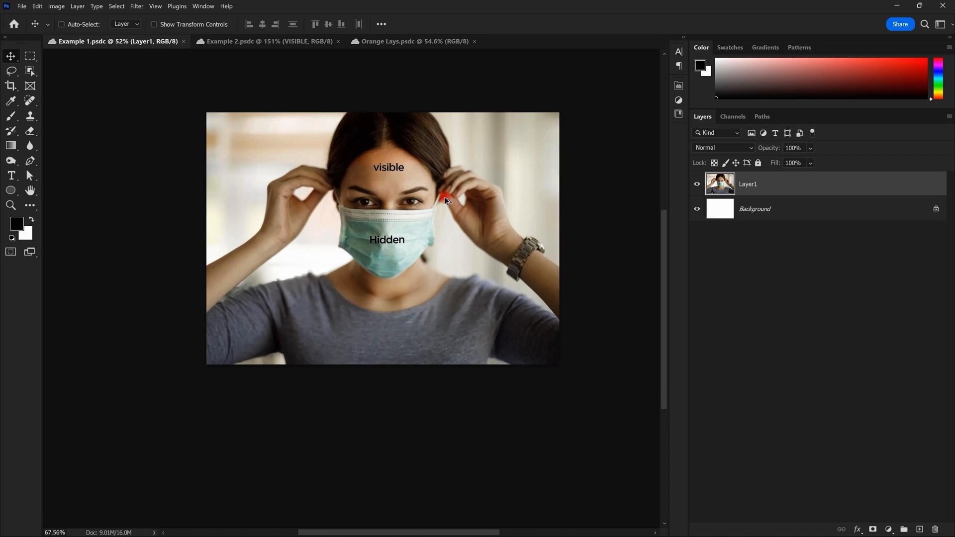
{"action": "key", "text": "space"}
{"action": "scroll", "coordinate": [444, 197], "scroll_direction": "up", "scroll_amount": 5}
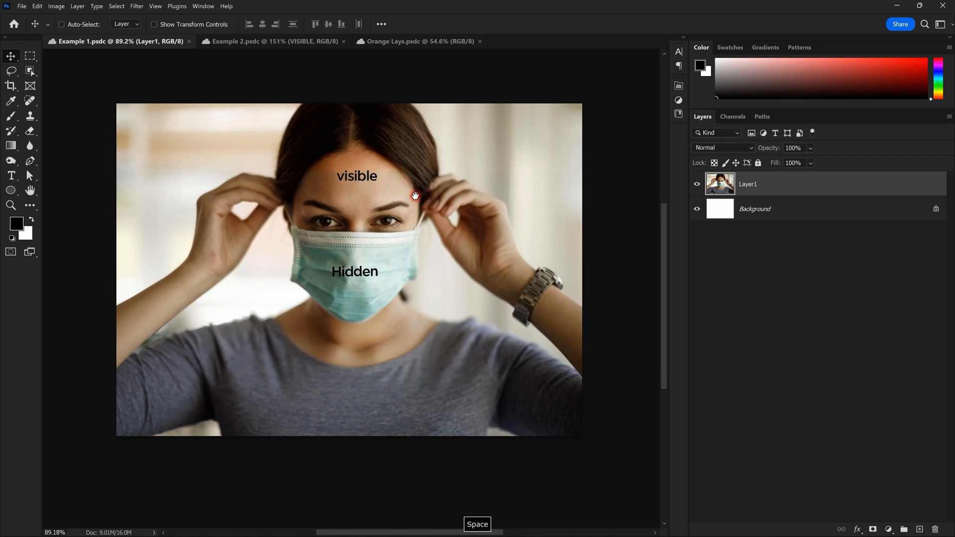
{"action": "left_click_drag", "start_coordinate": [415, 196], "coordinate": [411, 183]}
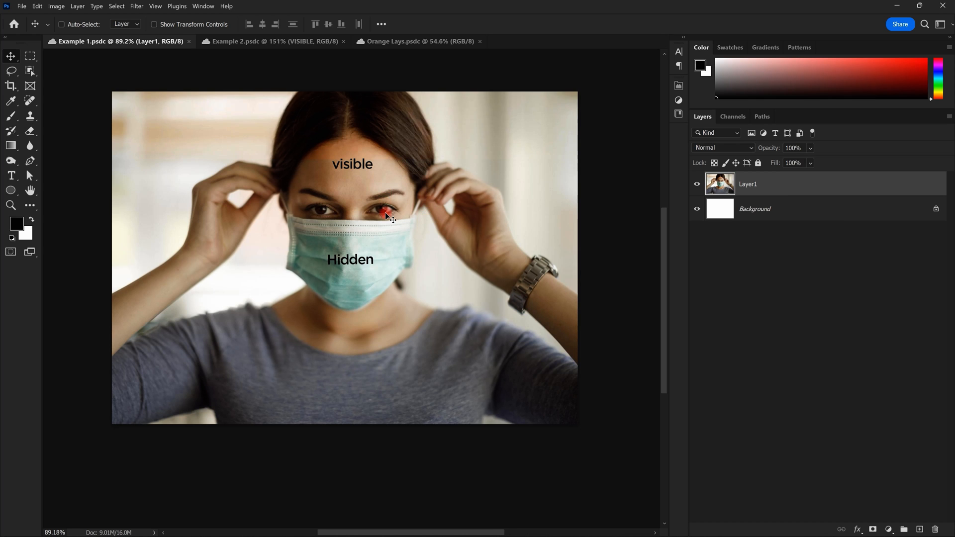
{"action": "scroll", "coordinate": [387, 213], "scroll_direction": "down", "scroll_amount": 1}
{"action": "scroll", "coordinate": [398, 204], "scroll_direction": "up", "scroll_amount": 2}
{"action": "mouse_move", "coordinate": [392, 161]}
{"action": "left_mouse_down"}
{"action": "mouse_move", "coordinate": [394, 187]}
{"action": "mouse_move", "coordinate": [397, 174]}
{"action": "left_mouse_up"}
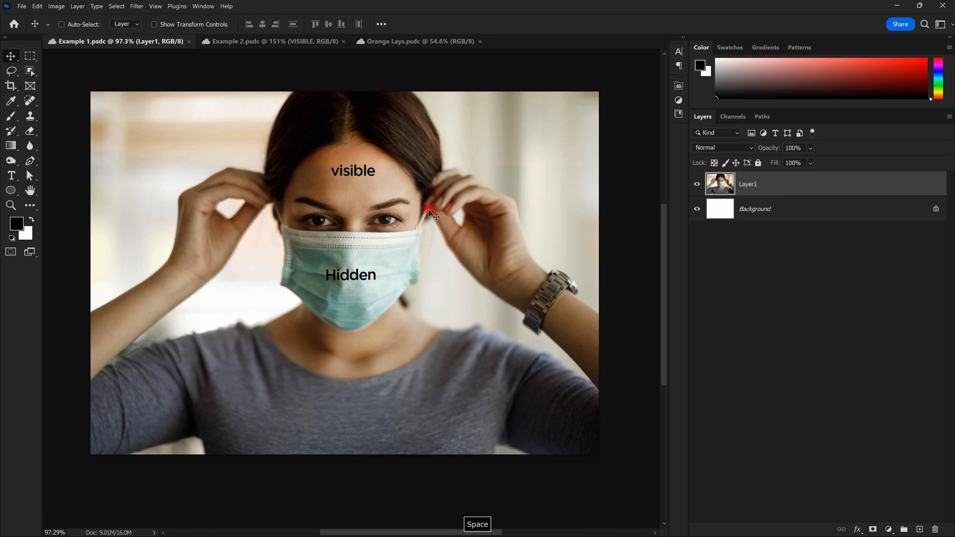
{"action": "scroll", "coordinate": [362, 230], "scroll_direction": "down", "scroll_amount": 1}
{"action": "scroll", "coordinate": [319, 235], "scroll_direction": "up", "scroll_amount": 2}
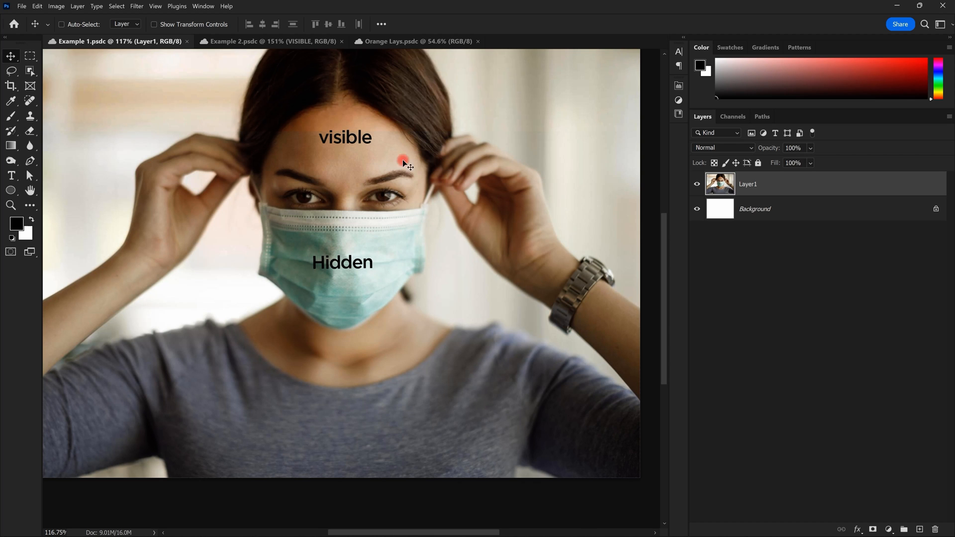
{"action": "scroll", "coordinate": [409, 143], "scroll_direction": "down", "scroll_amount": 1}
{"action": "scroll", "coordinate": [371, 173], "scroll_direction": "up", "scroll_amount": 3}
{"action": "key", "text": "space"}
{"action": "left_click_drag", "start_coordinate": [316, 112], "coordinate": [304, 185]}
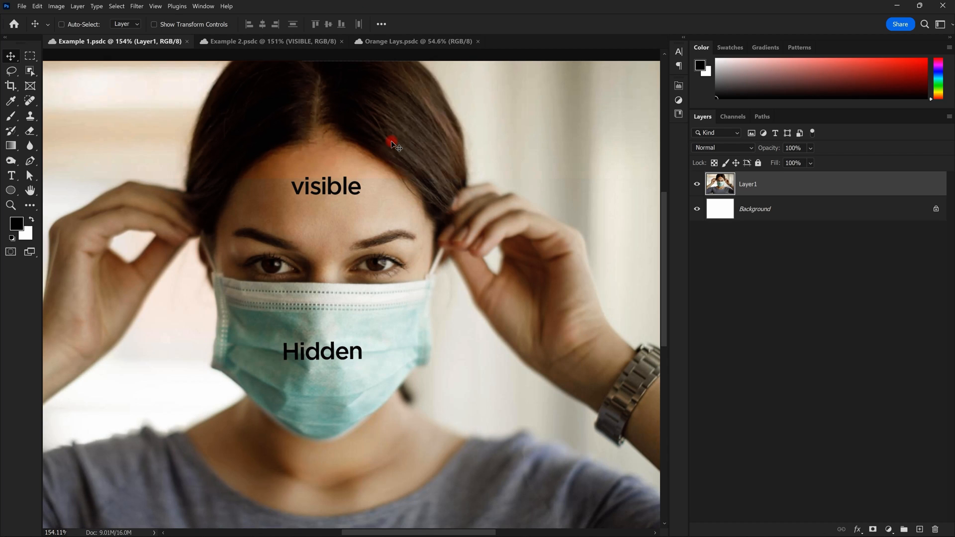
{"action": "scroll", "coordinate": [386, 174], "scroll_direction": "down", "scroll_amount": 2}
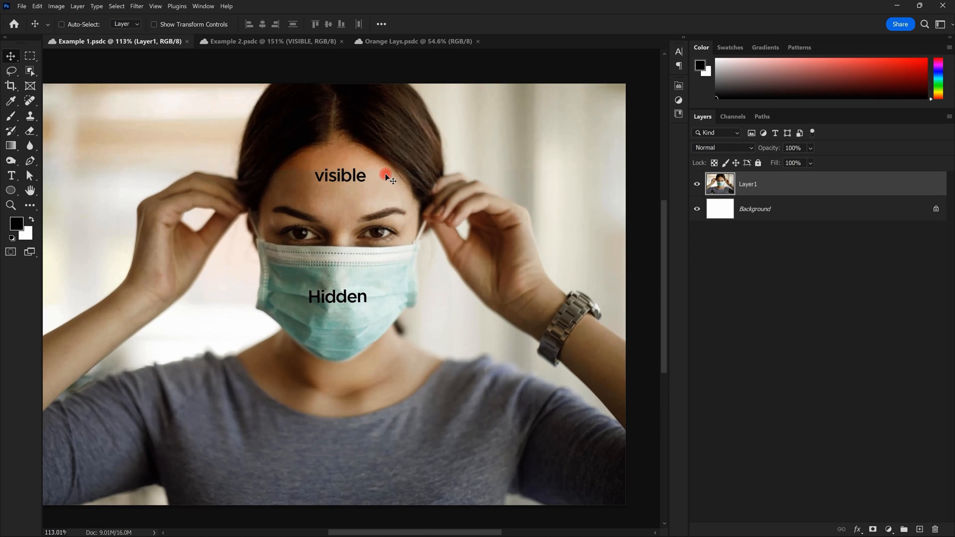
{"action": "scroll", "coordinate": [441, 235], "scroll_direction": "down", "scroll_amount": 2}
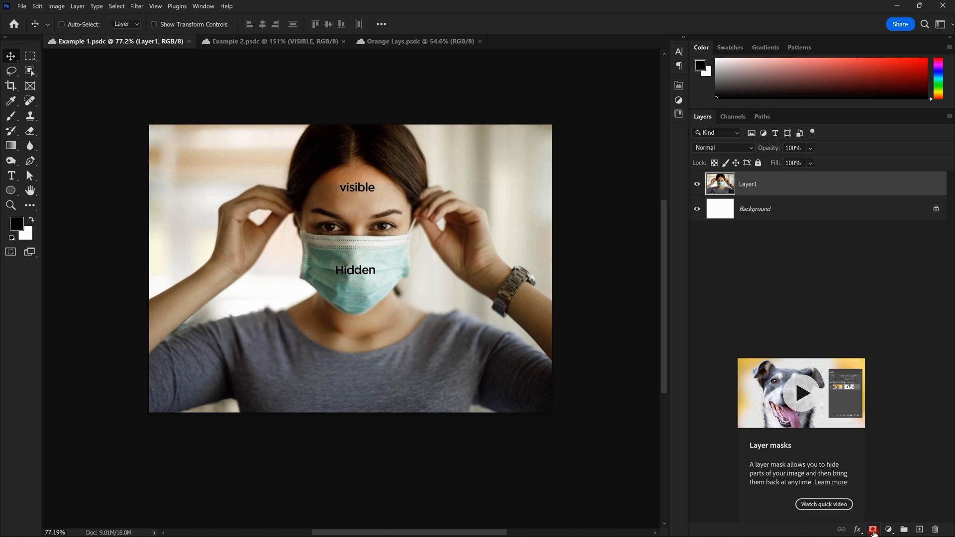
{"action": "left_click", "coordinate": [286, 39]}
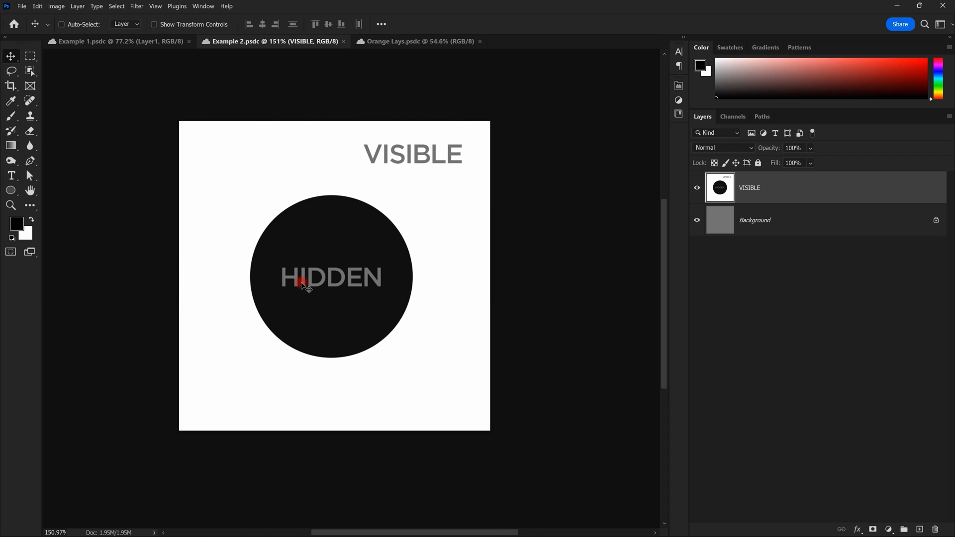
Step: Create a new 2000 x 2500 px RGB document at 300 pixels/inch with a white background
{"action": "left_click", "coordinate": [23, 7]}
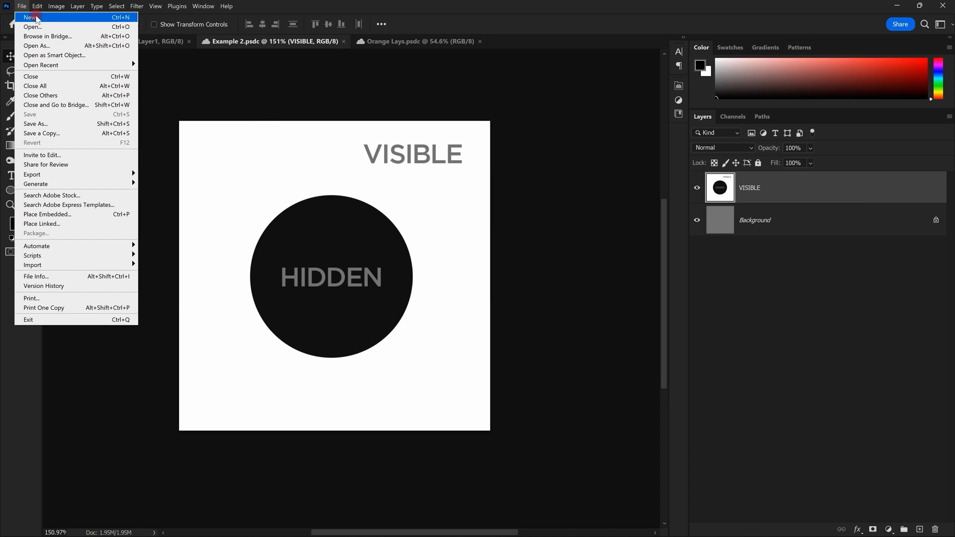
{"action": "left_click", "coordinate": [27, 18]}
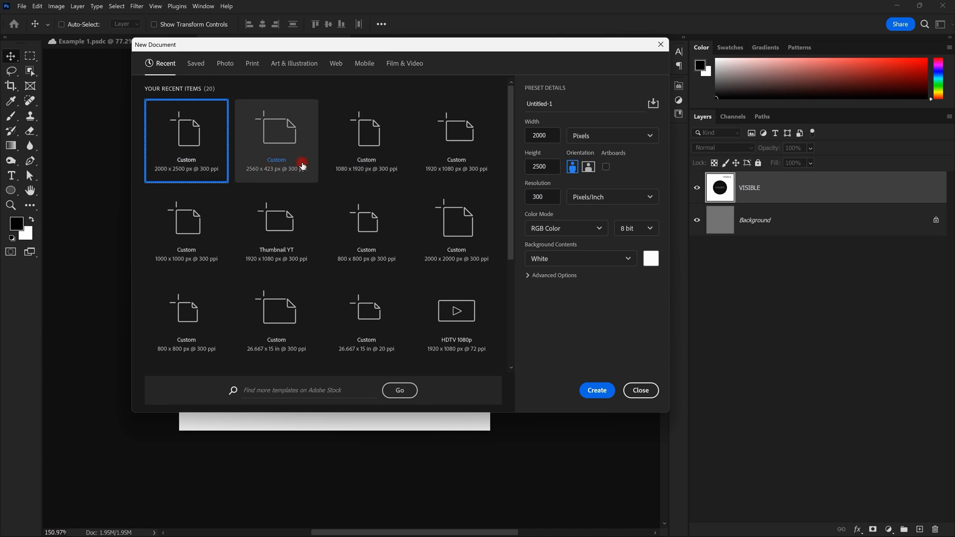
{"action": "left_click", "coordinate": [594, 391]}
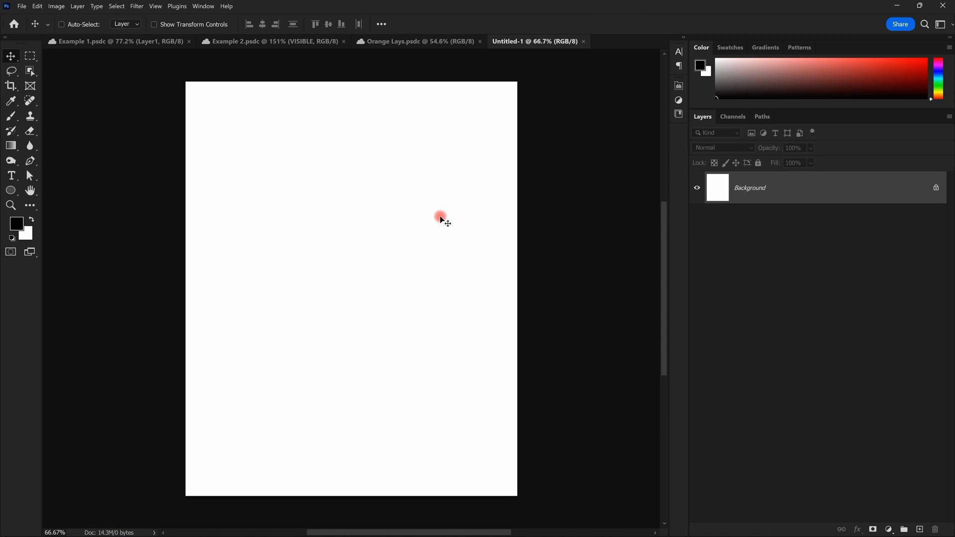
{"action": "scroll", "coordinate": [381, 179], "scroll_direction": "down", "scroll_amount": 2}
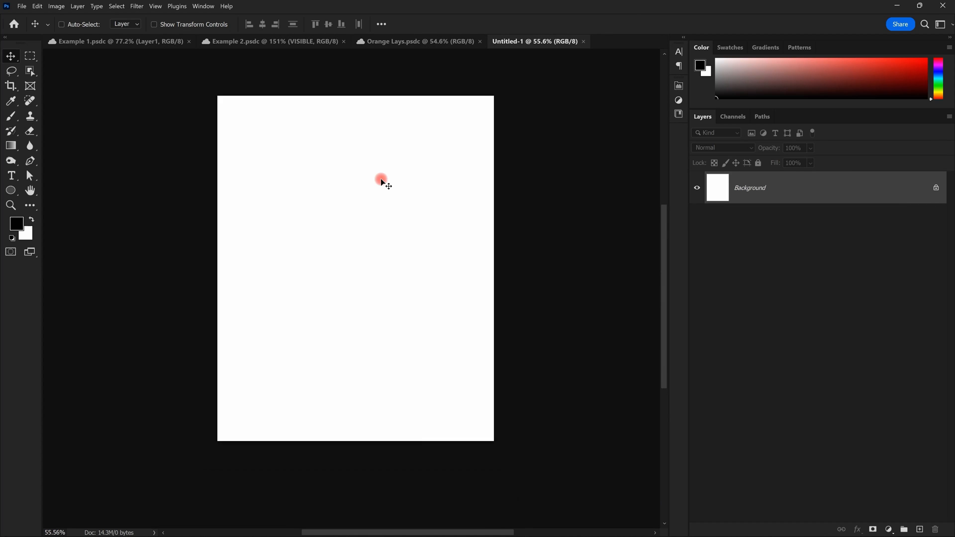
Step: Add a Solid Color fill layer in golden yellow above the background
{"action": "left_click", "coordinate": [891, 529]}
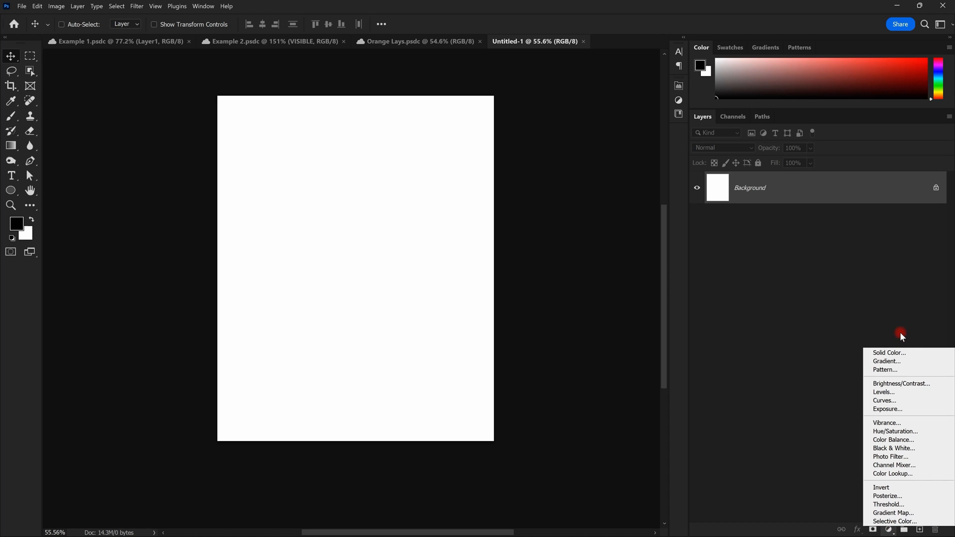
{"action": "left_click", "coordinate": [889, 353]}
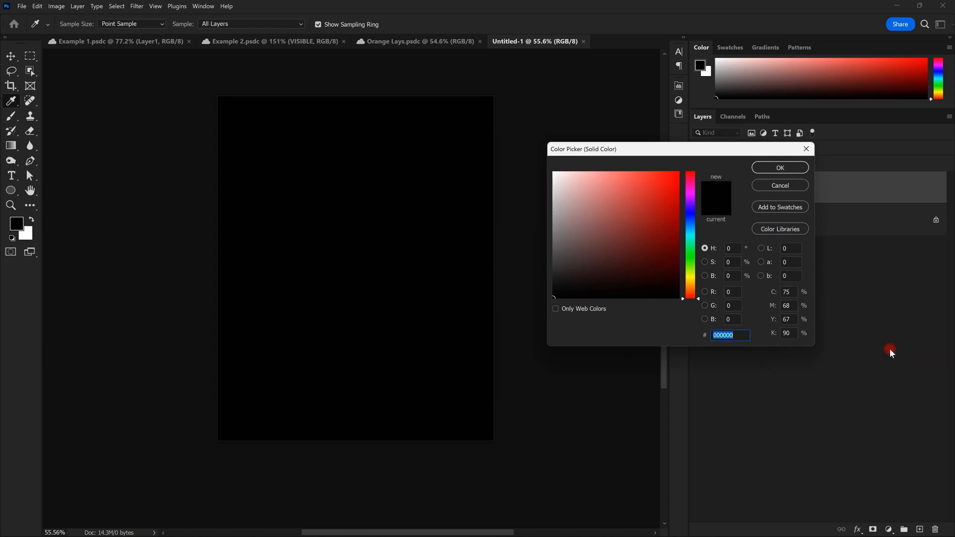
{"action": "left_click", "coordinate": [691, 277]}
{"action": "left_click", "coordinate": [690, 285]}
{"action": "left_click", "coordinate": [688, 280]}
{"action": "left_click_drag", "start_coordinate": [673, 181], "coordinate": [699, 185]}
{"action": "left_click", "coordinate": [780, 168]}
{"action": "key", "text": "v"}
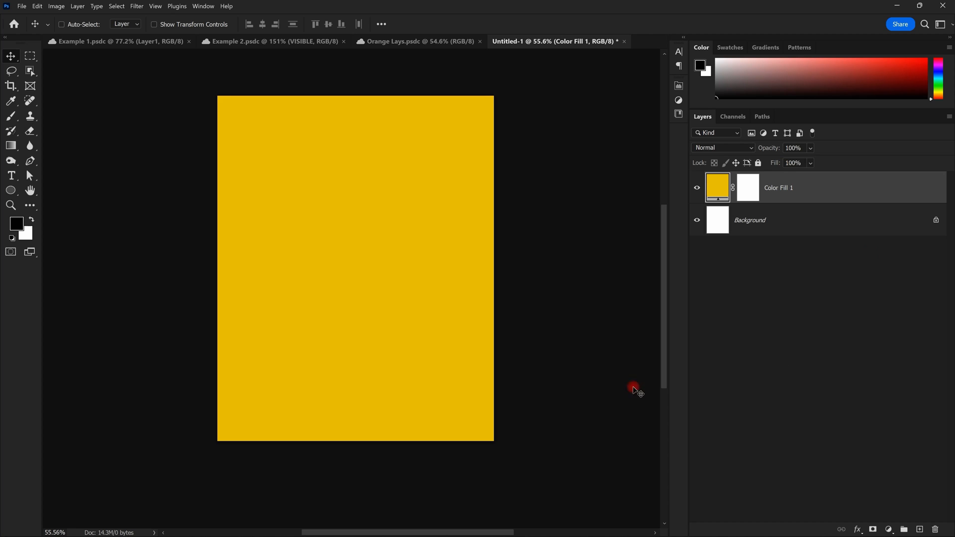
Step: Add the text "Masking" in black Gotham Medium at 22.08 pt on the yellow canvas
{"action": "left_click", "coordinate": [11, 176]}
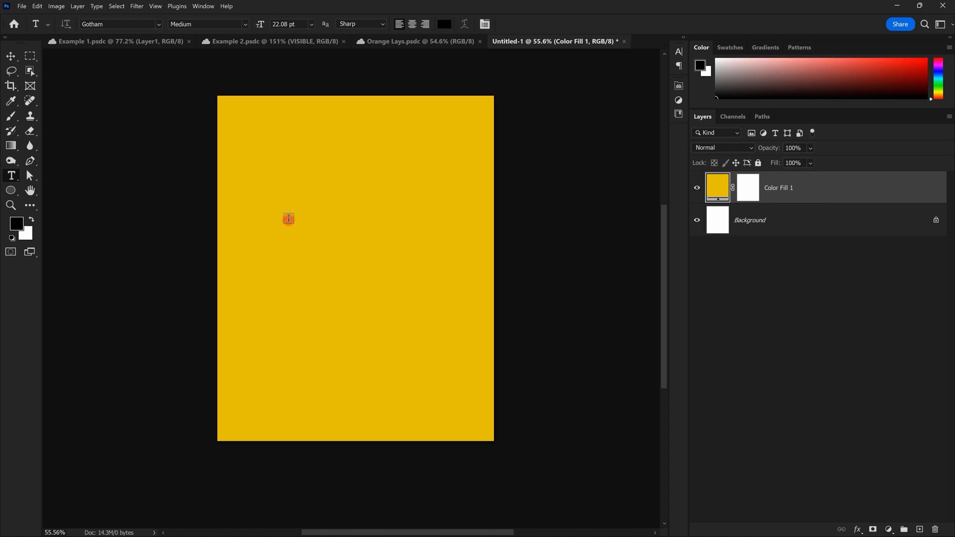
{"action": "left_click", "coordinate": [288, 217]}
{"action": "left_click", "coordinate": [338, 219]}
{"action": "type", "text": "Masking"}
{"action": "key", "text": "Escape"}
Step: Scale the Masking text up to about 355% and move it near the middle of the canvas
{"action": "key", "text": "ctrl+t"}
{"action": "left_click_drag", "start_coordinate": [337, 222], "coordinate": [452, 287]}
{"action": "left_click_drag", "start_coordinate": [413, 236], "coordinate": [401, 257]}
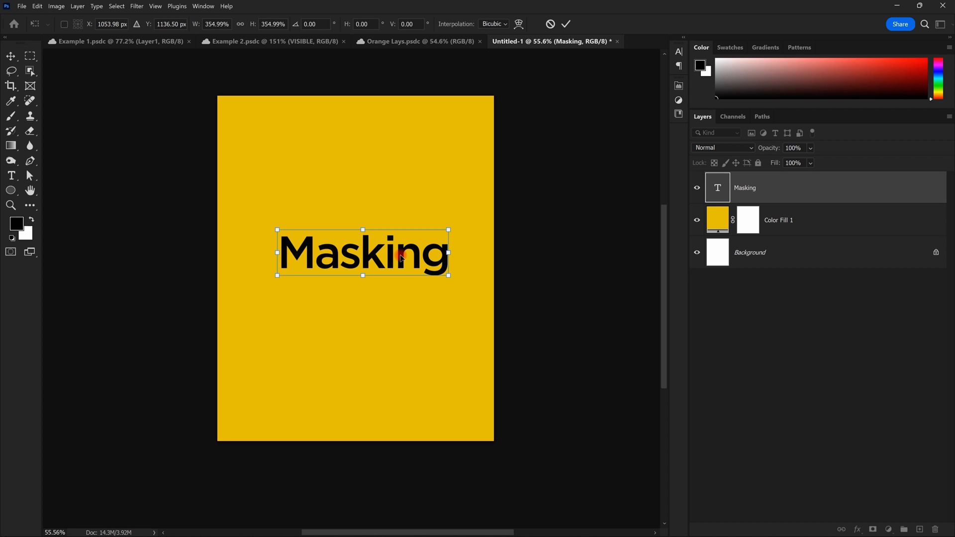
{"action": "left_click", "coordinate": [566, 24]}
{"action": "mouse_move", "coordinate": [416, 270]}
{"action": "left_mouse_down"}
{"action": "mouse_move", "coordinate": [395, 275]}
{"action": "mouse_move", "coordinate": [405, 274]}
{"action": "left_mouse_up"}
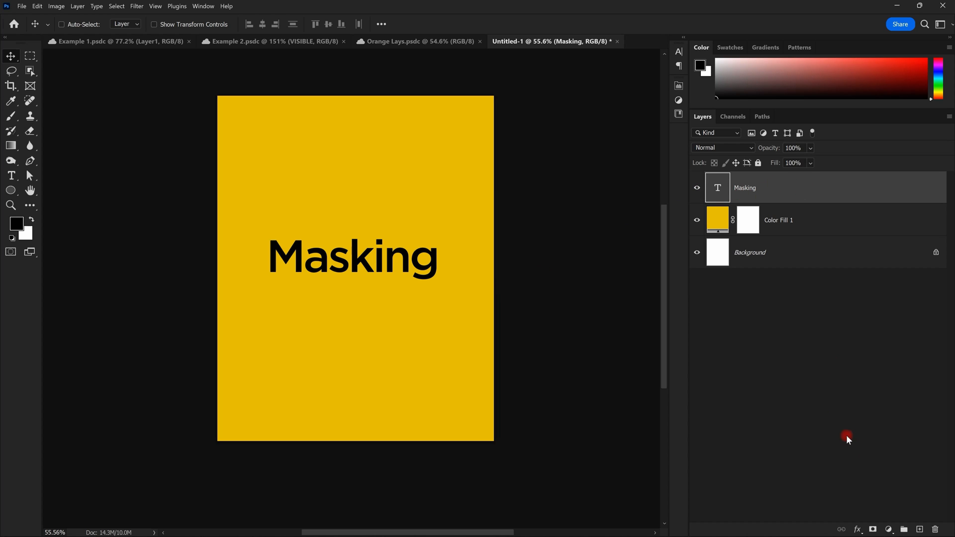
Step: Try to erase part of the Masking text layer with the Eraser, declining to rasterize the type
{"action": "left_click", "coordinate": [31, 133]}
{"action": "left_click", "coordinate": [471, 260]}
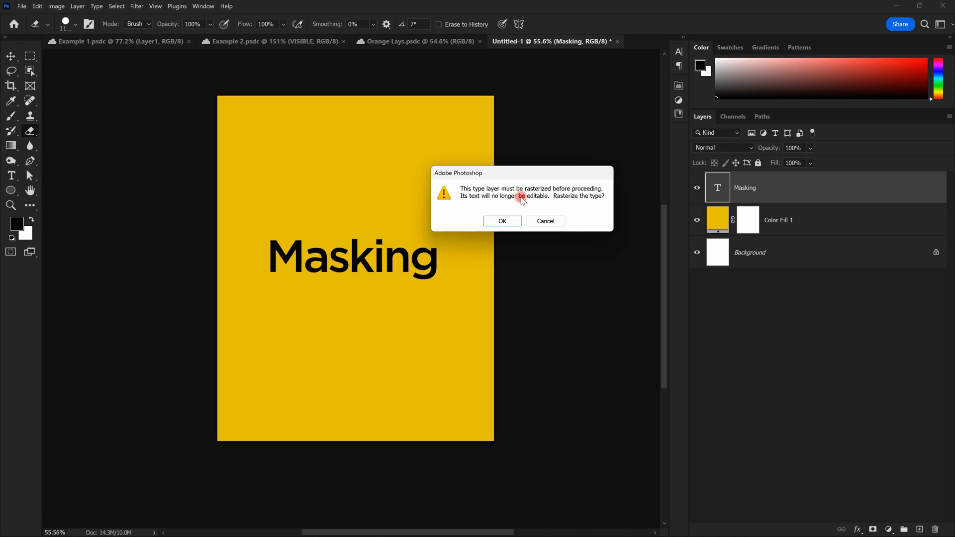
{"action": "left_click", "coordinate": [542, 224]}
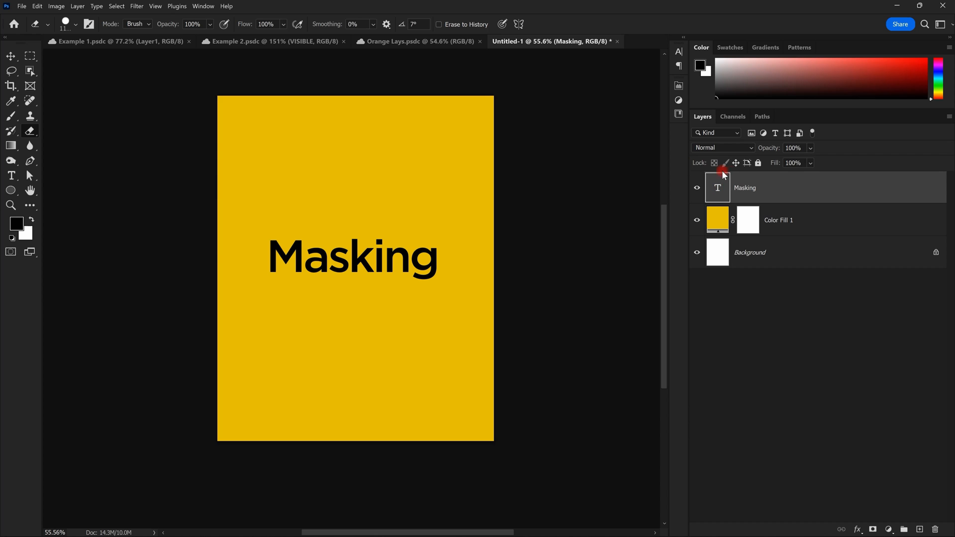
{"action": "left_click", "coordinate": [10, 56]}
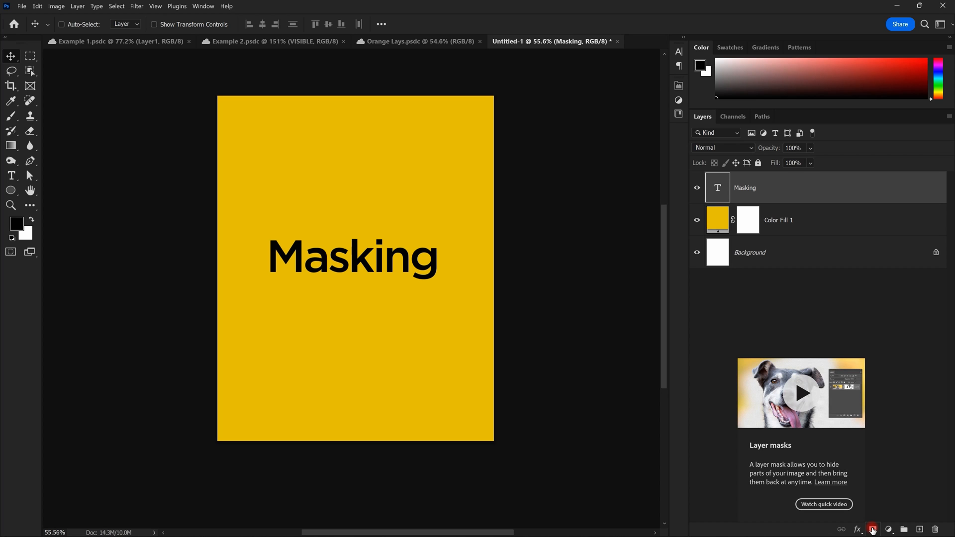
Step: Add a layer mask to the Masking text layer and delete that mask again
{"action": "left_click", "coordinate": [872, 531]}
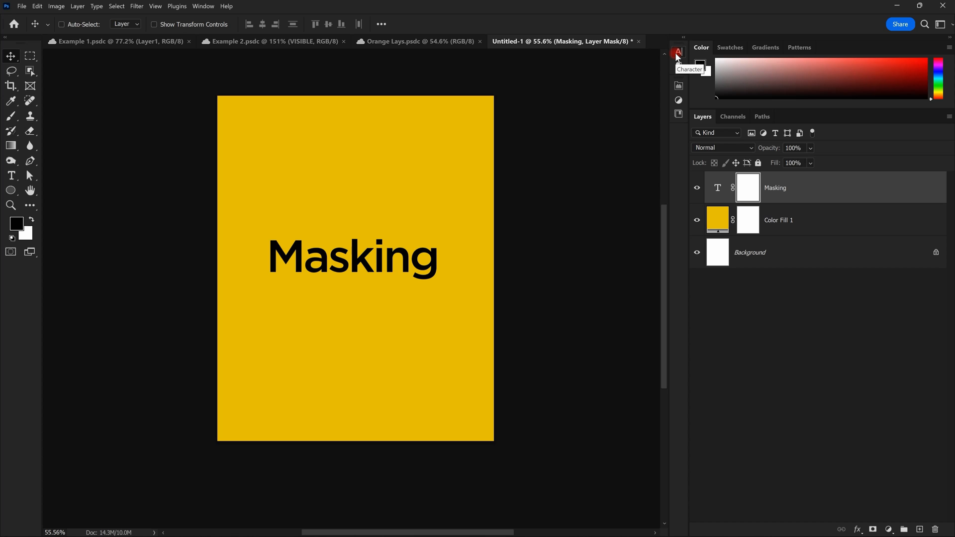
{"action": "left_click", "coordinate": [746, 193]}
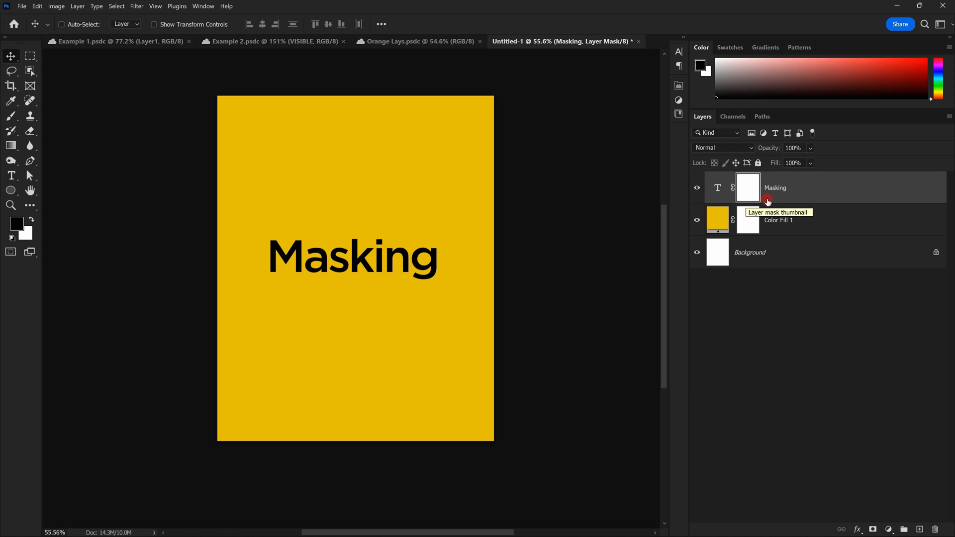
{"action": "left_click", "coordinate": [865, 193]}
{"action": "left_click", "coordinate": [744, 195]}
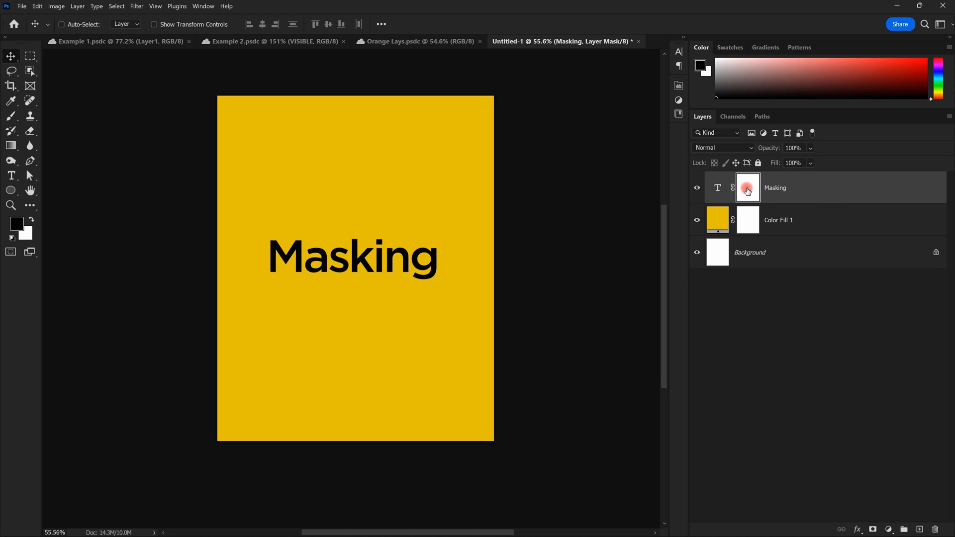
{"action": "key", "text": "Delete"}
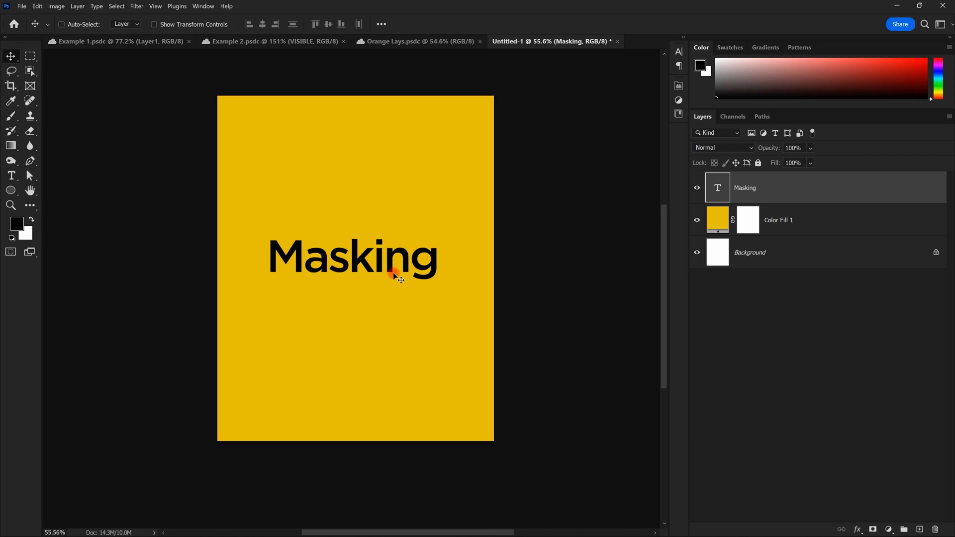
Step: Add a white layer mask to the Masking text layer and compare it with Example 2's black and white areas
{"action": "left_click", "coordinate": [872, 529]}
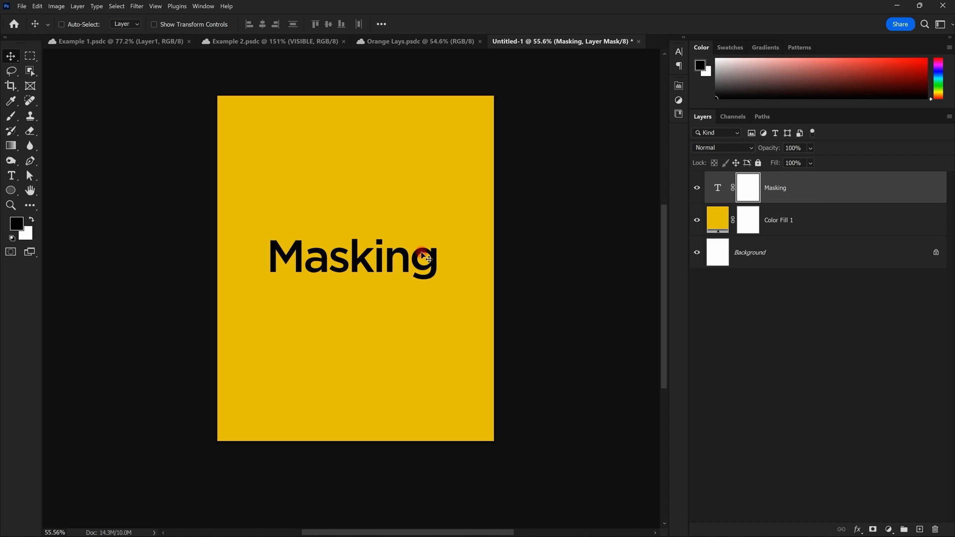
{"action": "left_click", "coordinate": [288, 41]}
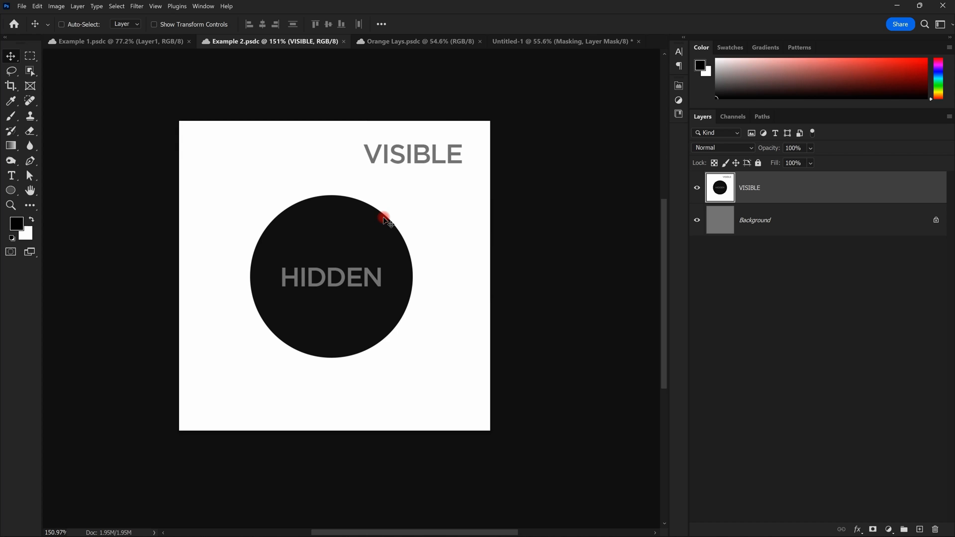
{"action": "left_click", "coordinate": [568, 42]}
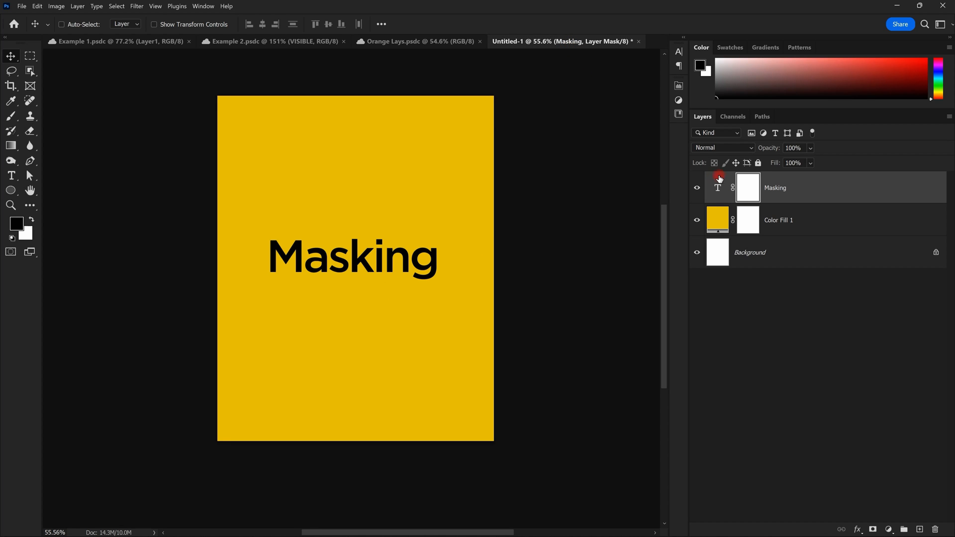
Step: Select the Masking layer's mask and set up a Hard Round brush at 369 px for painting on it
{"action": "left_click", "coordinate": [751, 190]}
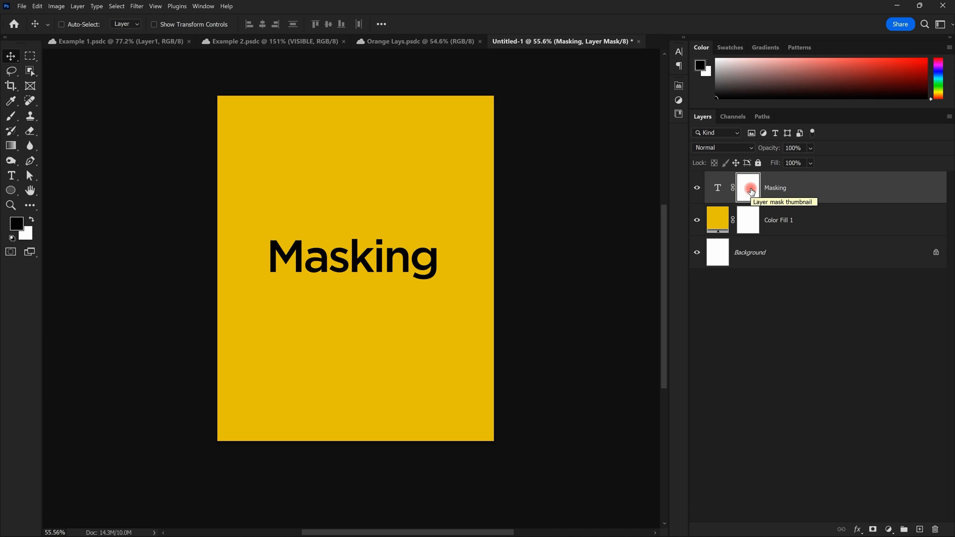
{"action": "left_click", "coordinate": [11, 116]}
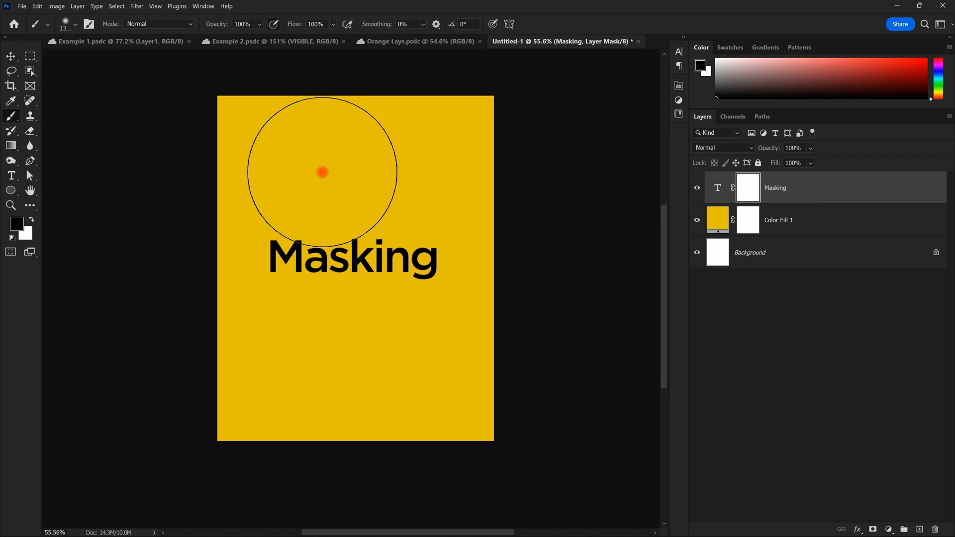
{"action": "right_click", "coordinate": [322, 172]}
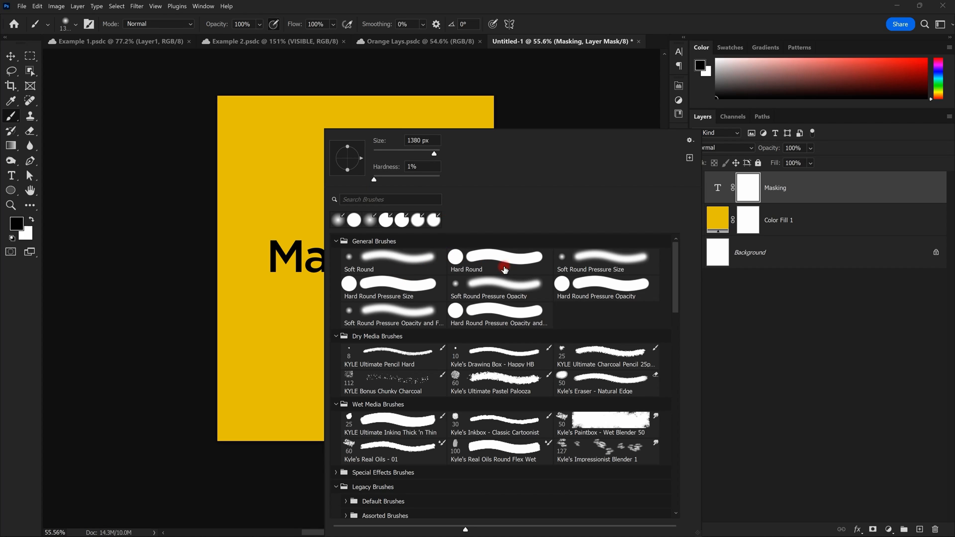
{"action": "left_click", "coordinate": [478, 259]}
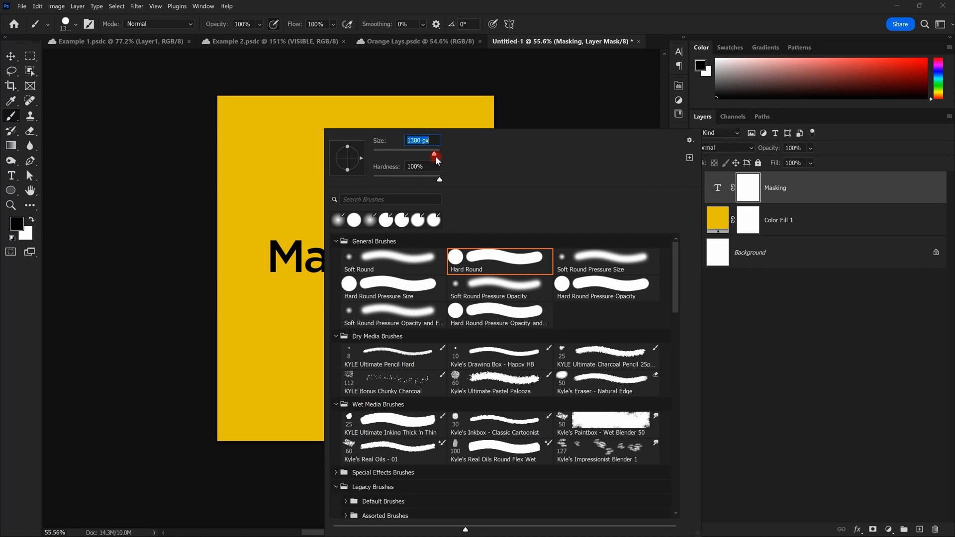
{"action": "left_click_drag", "start_coordinate": [433, 151], "coordinate": [426, 152]}
{"action": "left_click", "coordinate": [562, 216]}
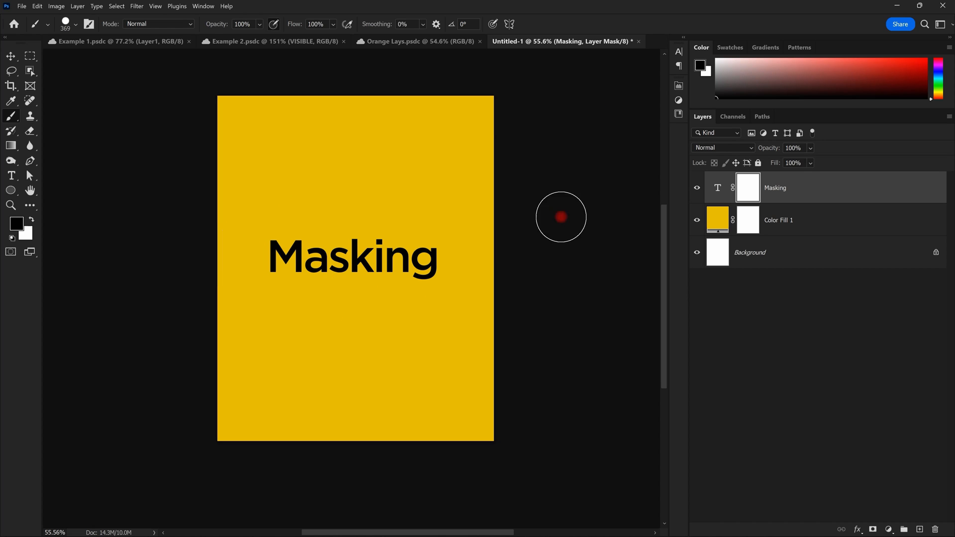
Step: Paint a black test stroke above the text on the Masking layer's mask, check it in mask-only view, and undo it
{"action": "mouse_move", "coordinate": [311, 148]}
{"action": "left_mouse_down"}
{"action": "mouse_move", "coordinate": [457, 154]}
{"action": "mouse_move", "coordinate": [368, 154]}
{"action": "left_mouse_up"}
{"action": "left_click", "coordinate": [746, 192], "text": "alt"}
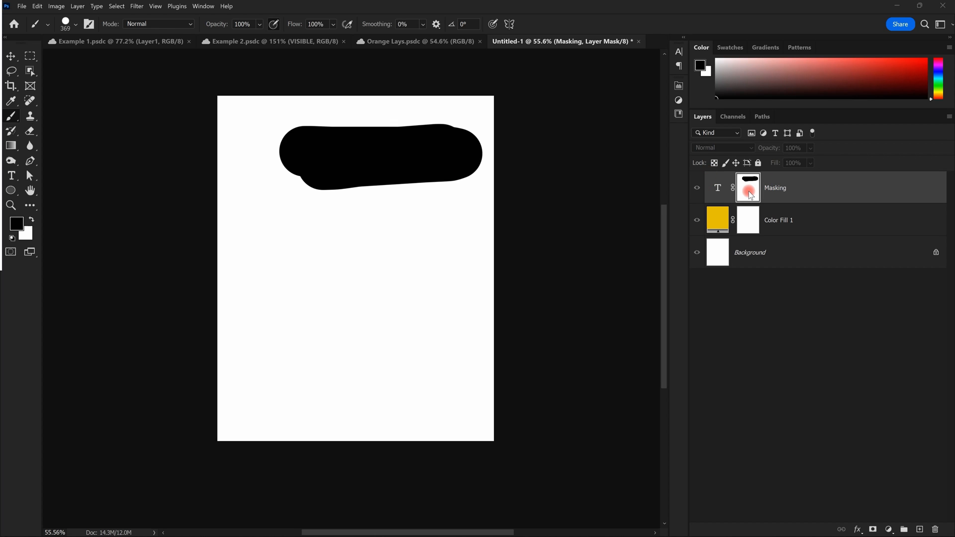
{"action": "left_click", "coordinate": [754, 194], "text": "alt"}
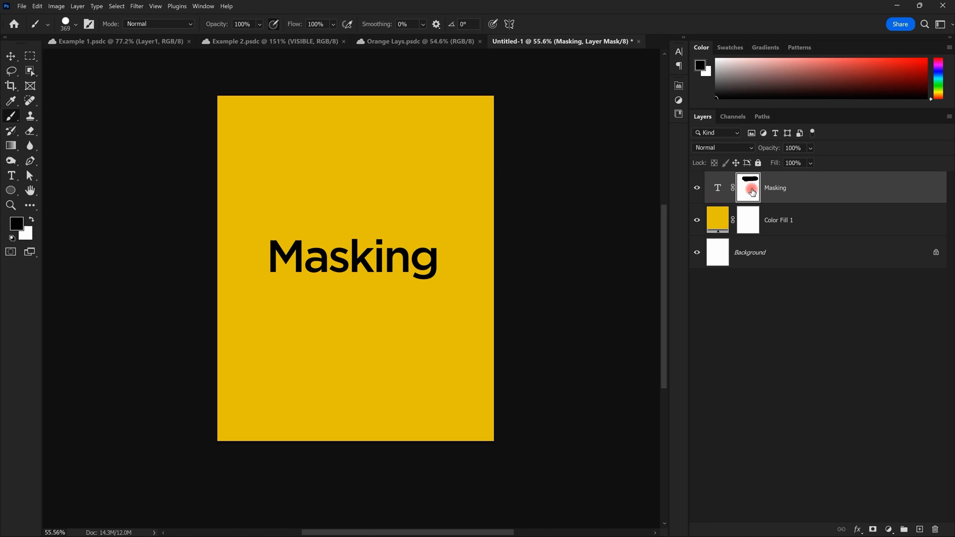
{"action": "left_click", "coordinate": [748, 191], "text": "alt"}
{"action": "left_click", "coordinate": [748, 193], "text": "alt"}
{"action": "left_click", "coordinate": [743, 194], "text": "alt"}
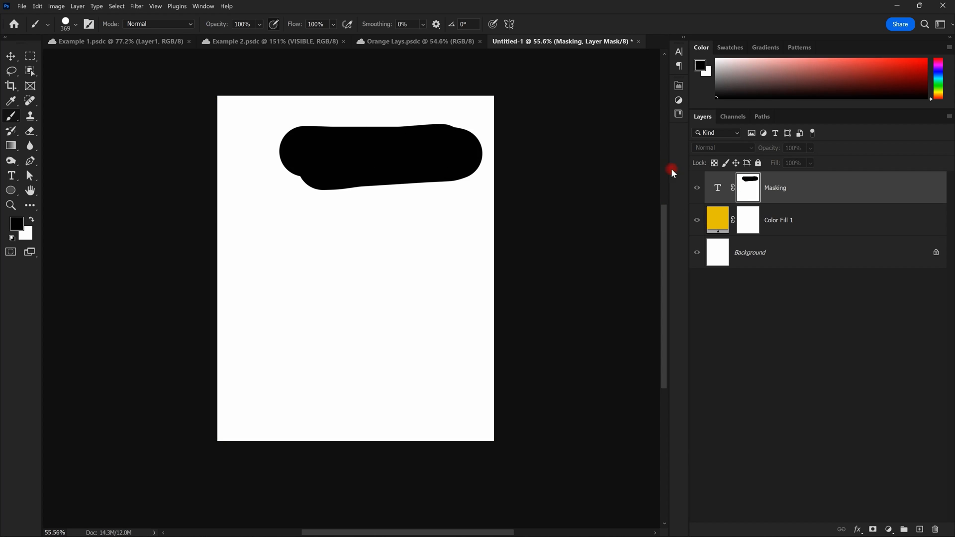
{"action": "left_click", "coordinate": [743, 187], "text": "alt"}
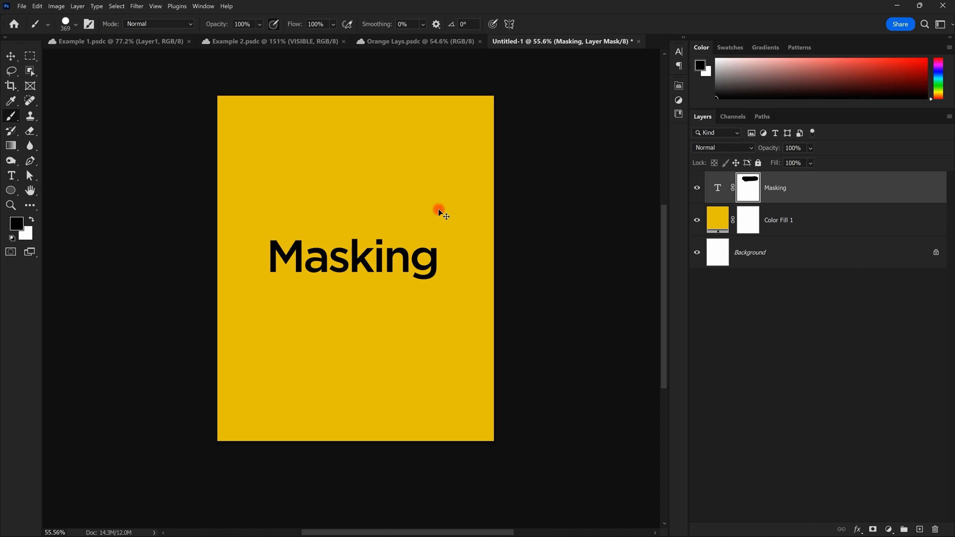
{"action": "key", "text": "ctrl+z"}
Step: Choose black (000000) as the foreground color in the Color Picker
{"action": "left_click", "coordinate": [21, 227]}
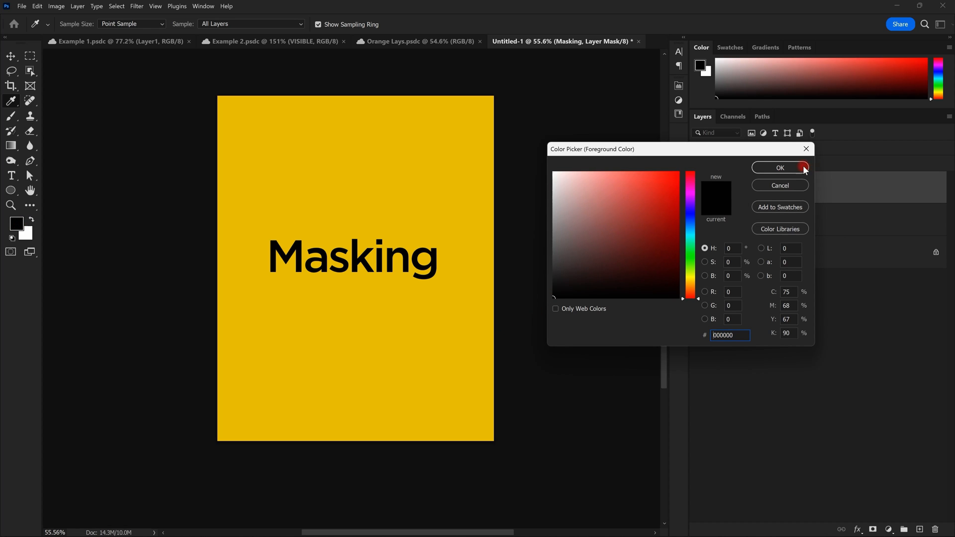
{"action": "mouse_move", "coordinate": [565, 278]}
{"action": "left_mouse_down"}
{"action": "mouse_move", "coordinate": [519, 134]}
{"action": "mouse_move", "coordinate": [501, 350]}
{"action": "left_mouse_up"}
{"action": "left_click_drag", "start_coordinate": [556, 266], "coordinate": [536, 311]}
{"action": "left_click", "coordinate": [781, 166]}
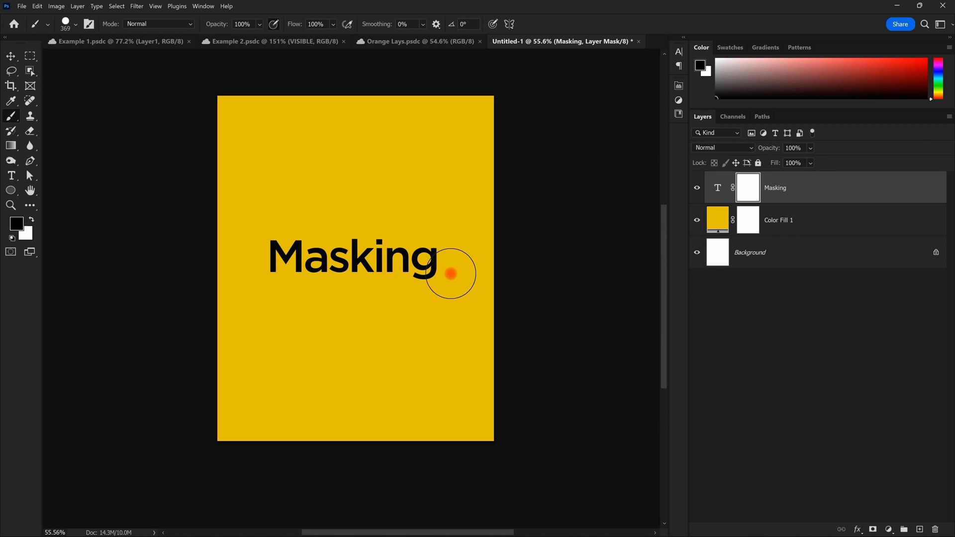
Step: Paint several black strokes on the mask over the upper and lower parts of the Masking letters
{"action": "scroll", "coordinate": [440, 277], "scroll_direction": "up", "scroll_amount": 14}
{"action": "scroll", "coordinate": [420, 251], "scroll_direction": "down", "scroll_amount": 4}
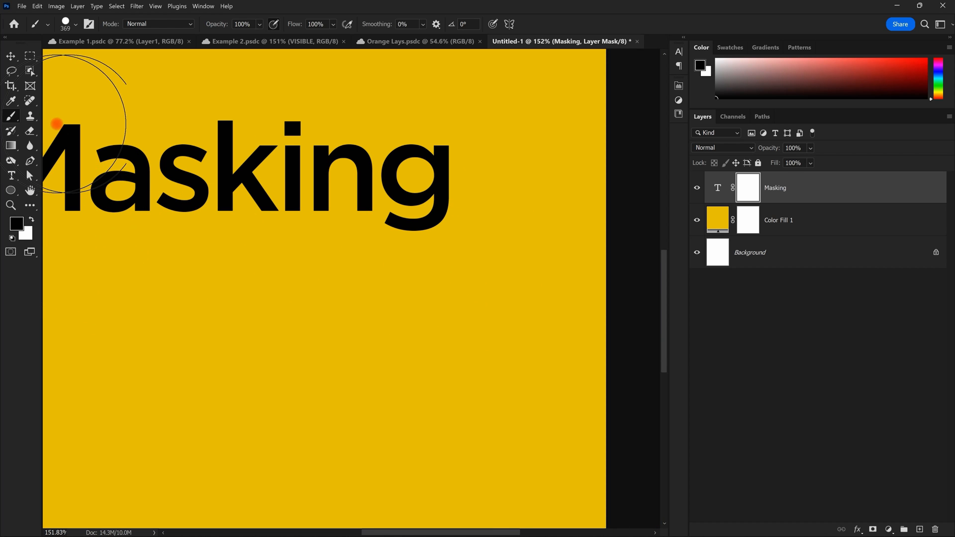
{"action": "left_click_drag", "start_coordinate": [385, 286], "coordinate": [394, 252]}
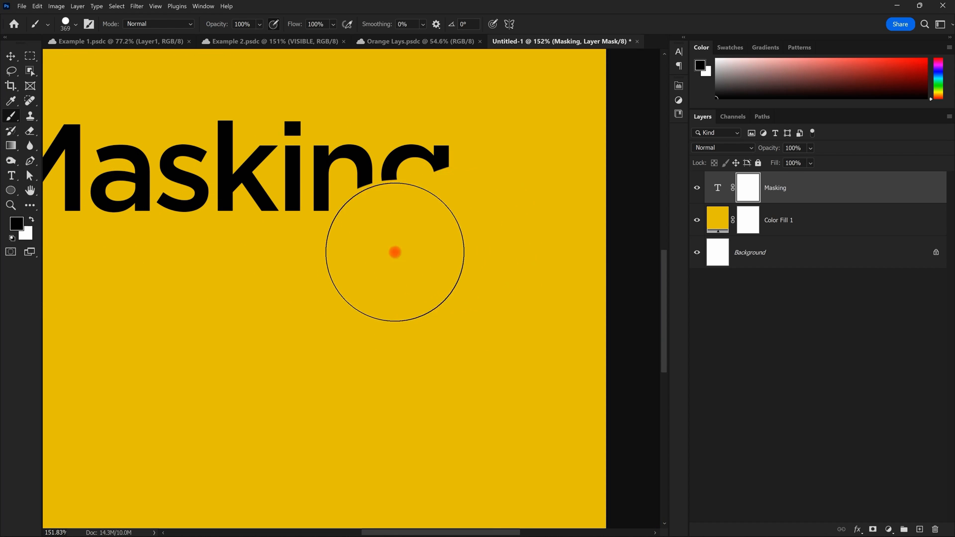
{"action": "scroll", "coordinate": [523, 256], "scroll_direction": "down", "scroll_amount": 6}
{"action": "key", "text": "ctrl+z"}
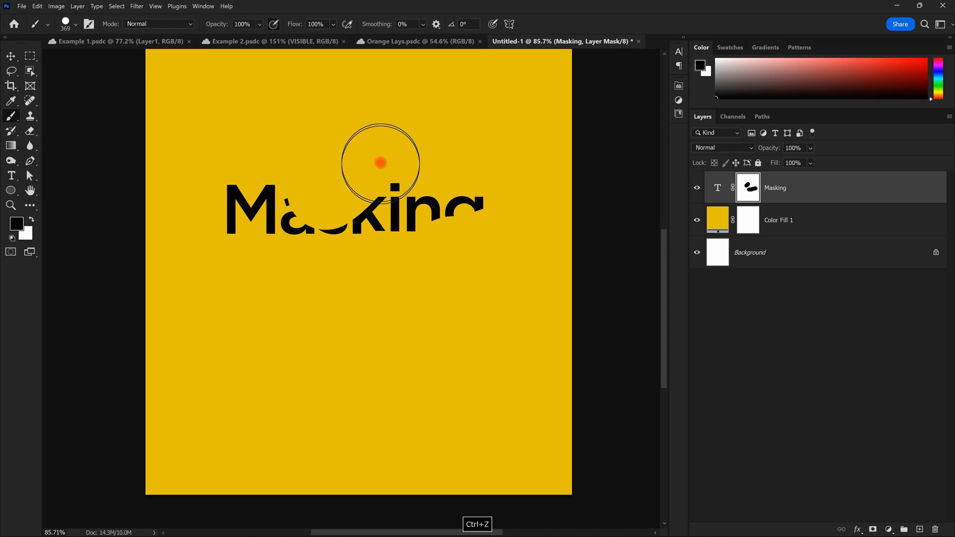
{"action": "left_click_drag", "start_coordinate": [362, 166], "coordinate": [354, 168]}
{"action": "left_click_drag", "start_coordinate": [265, 161], "coordinate": [396, 172]}
{"action": "left_click", "coordinate": [297, 268]}
{"action": "left_click_drag", "start_coordinate": [250, 256], "coordinate": [240, 267]}
{"action": "scroll", "coordinate": [404, 299], "scroll_direction": "down", "scroll_amount": 3}
{"action": "scroll", "coordinate": [408, 294], "scroll_direction": "up", "scroll_amount": 4}
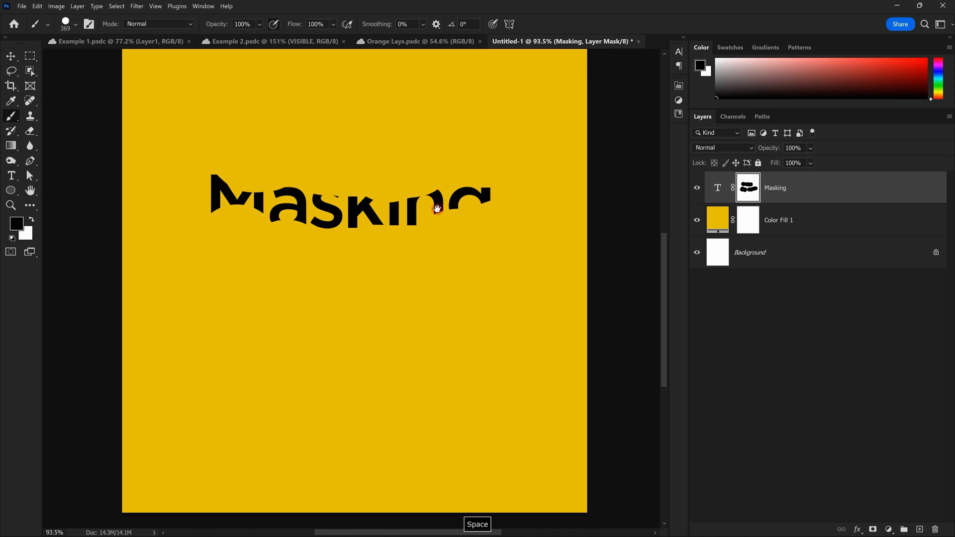
{"action": "mouse_move", "coordinate": [433, 201]}
{"action": "left_mouse_down"}
{"action": "mouse_move", "coordinate": [457, 247]}
{"action": "mouse_move", "coordinate": [434, 261]}
{"action": "left_mouse_up"}
{"action": "scroll", "coordinate": [458, 250], "scroll_direction": "down", "scroll_amount": 8}
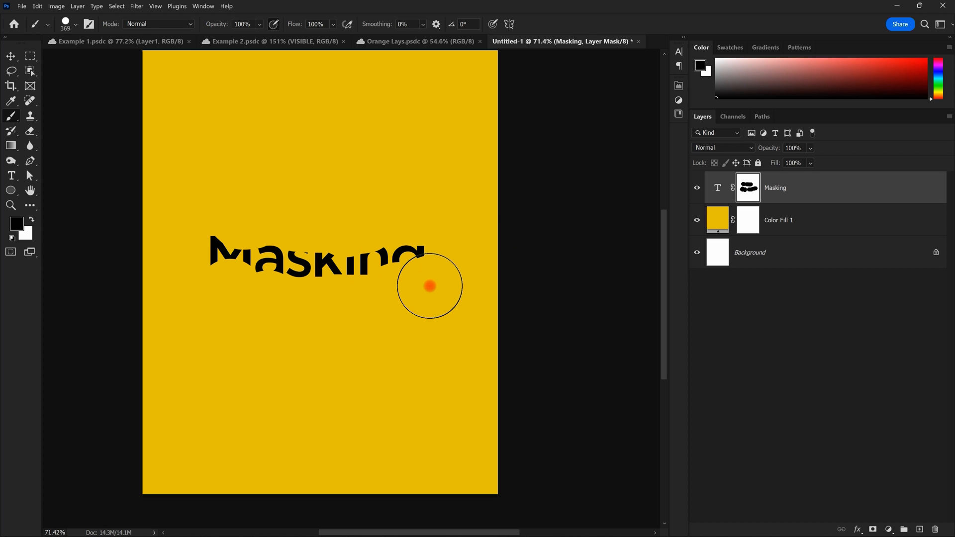
{"action": "scroll", "coordinate": [420, 279], "scroll_direction": "down", "scroll_amount": 1}
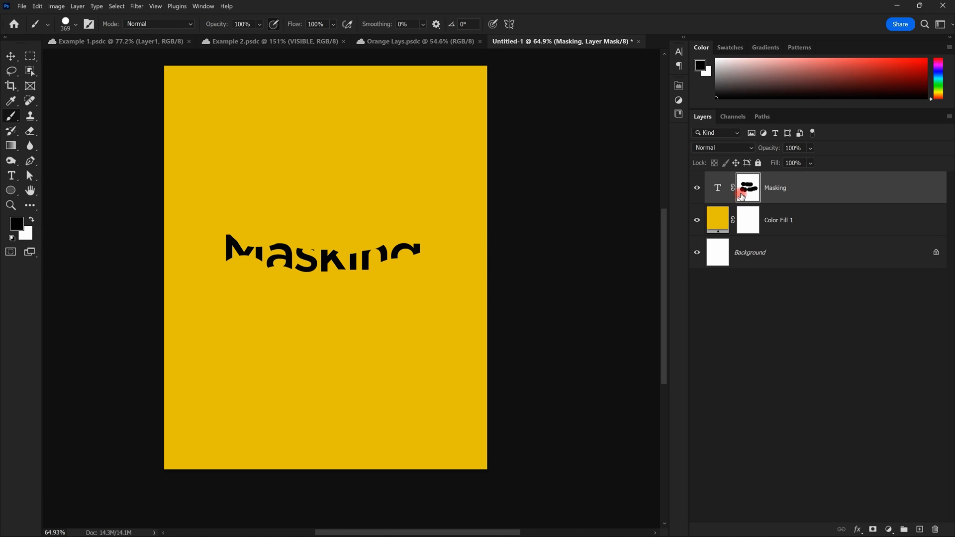
Step: Toggle the mask-only view to compare the black strokes with the hidden parts of the Masking text
{"action": "left_click", "coordinate": [746, 193], "text": "alt"}
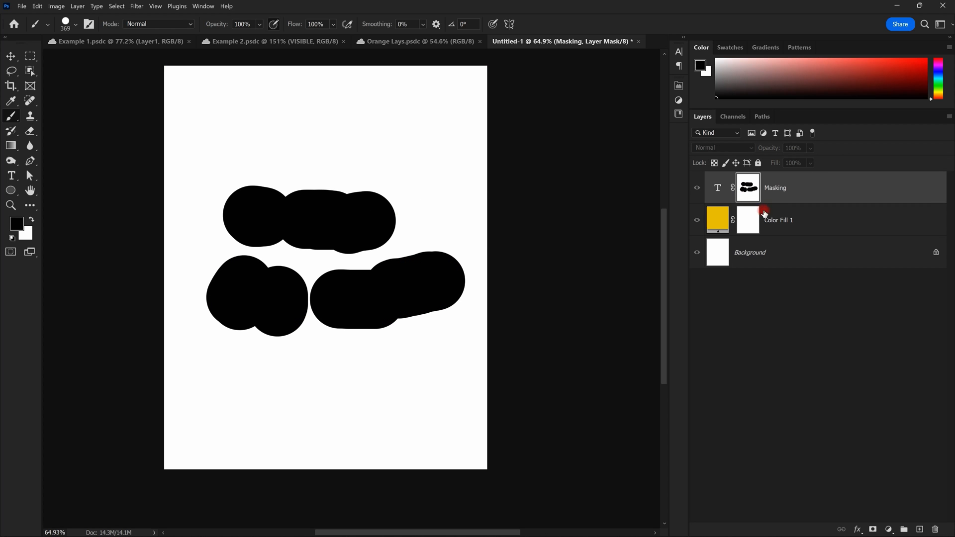
{"action": "left_click", "coordinate": [738, 189], "text": "alt"}
{"action": "left_click", "coordinate": [738, 188], "text": "alt"}
{"action": "left_click", "coordinate": [756, 192], "text": "alt"}
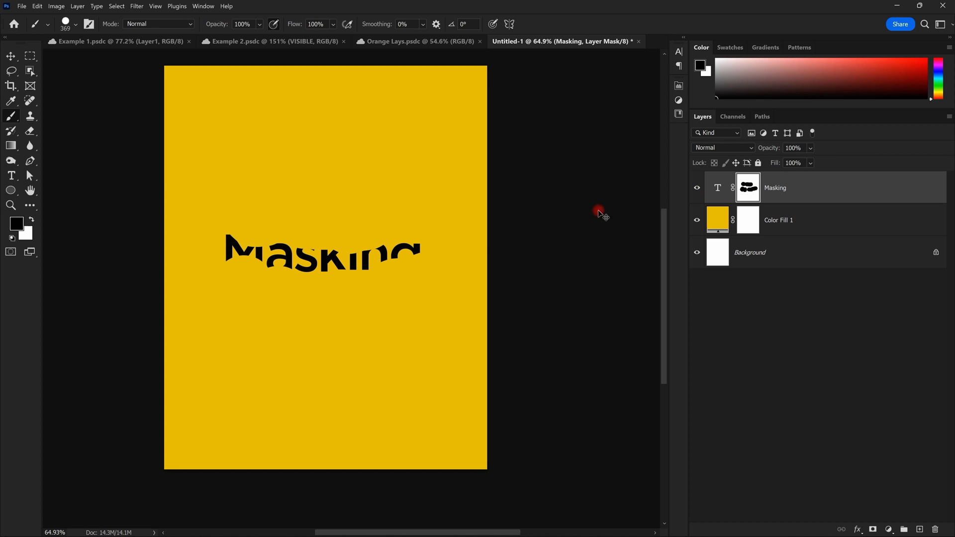
Step: Undo all the brush strokes painted on the Masking layer's mask
{"action": "key", "text": "ctrl+z"}
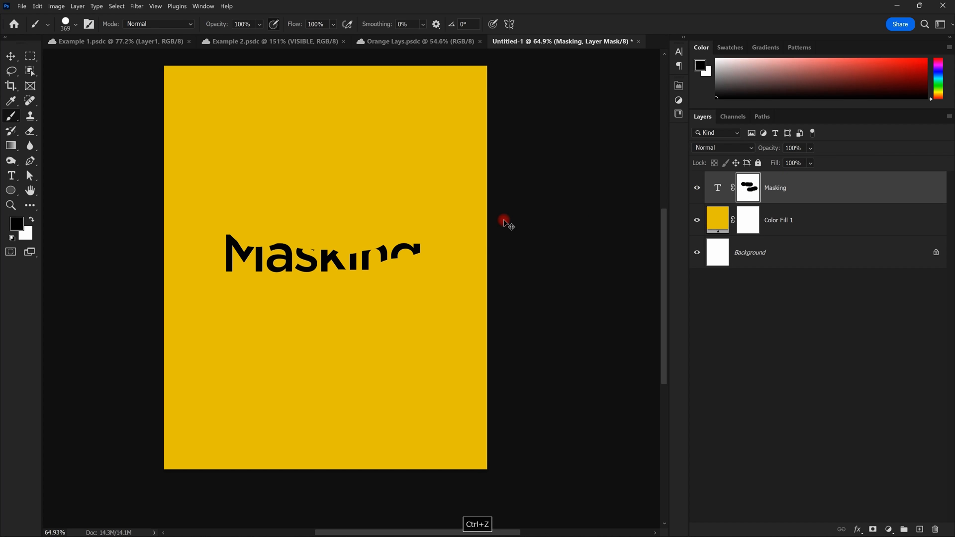
{"action": "key", "text": "ctrl+z"}
{"action": "key", "text": "ctrl+z"}
{"action": "key", "text": "ctrl+z"}
{"action": "key", "text": "ctrl+z"}
{"action": "key", "text": "ctrl+z"}
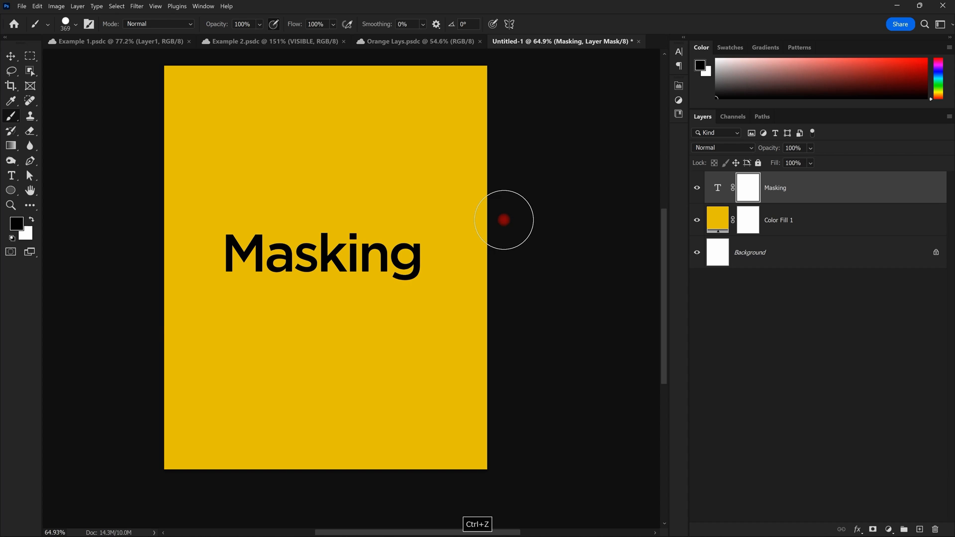
Step: Enlarge the brush beyond the canvas and paint the entire Masking layer mask black
{"action": "scroll", "coordinate": [388, 217], "scroll_direction": "down", "scroll_amount": 2}
{"action": "mouse_move", "coordinate": [342, 209]}
{"action": "left_mouse_down"}
{"action": "mouse_move", "coordinate": [635, 353]}
{"action": "mouse_move", "coordinate": [545, 303]}
{"action": "left_mouse_up"}
{"action": "left_click", "coordinate": [296, 283]}
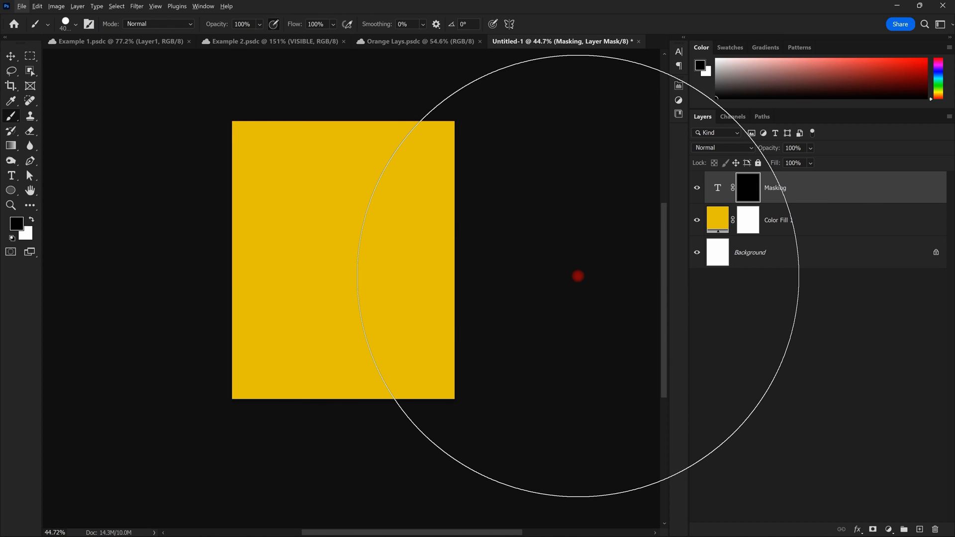
Step: Replace the wording of the hidden Masking text layer with "hdahfgiofrghahg"
{"action": "key", "text": "v"}
{"action": "key", "text": "Escape"}
{"action": "left_click", "coordinate": [724, 194]}
{"action": "double_click", "coordinate": [722, 193]}
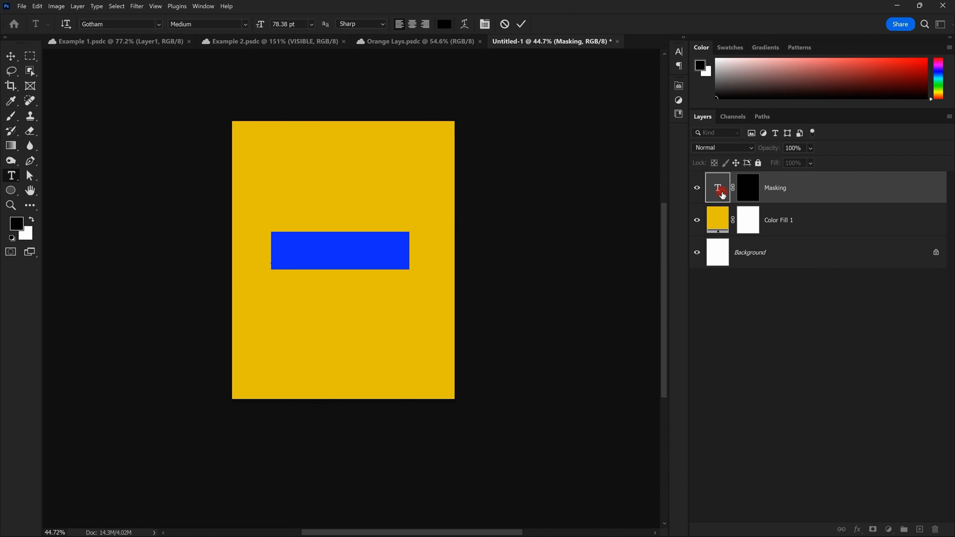
{"action": "type", "text": "hdahfgiofrghahg"}
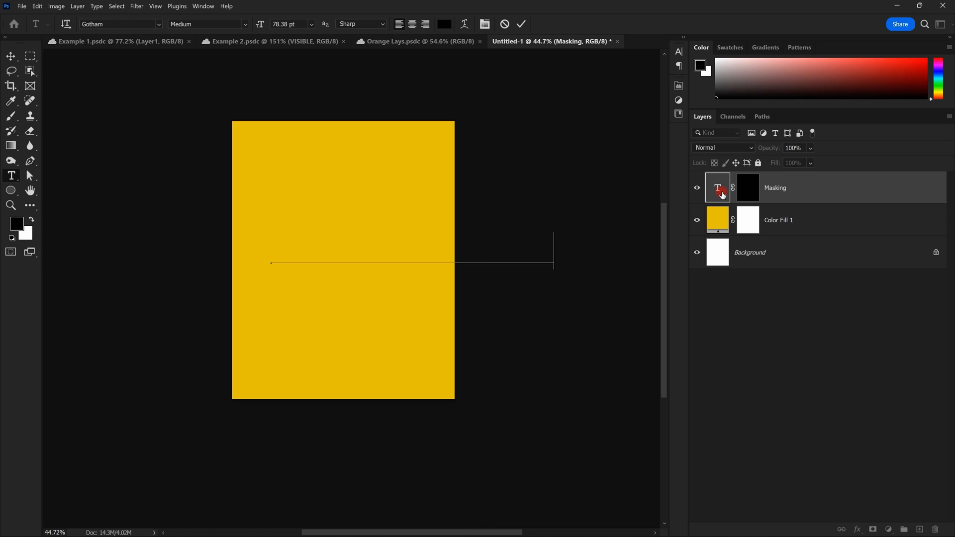
{"action": "key", "text": "Escape"}
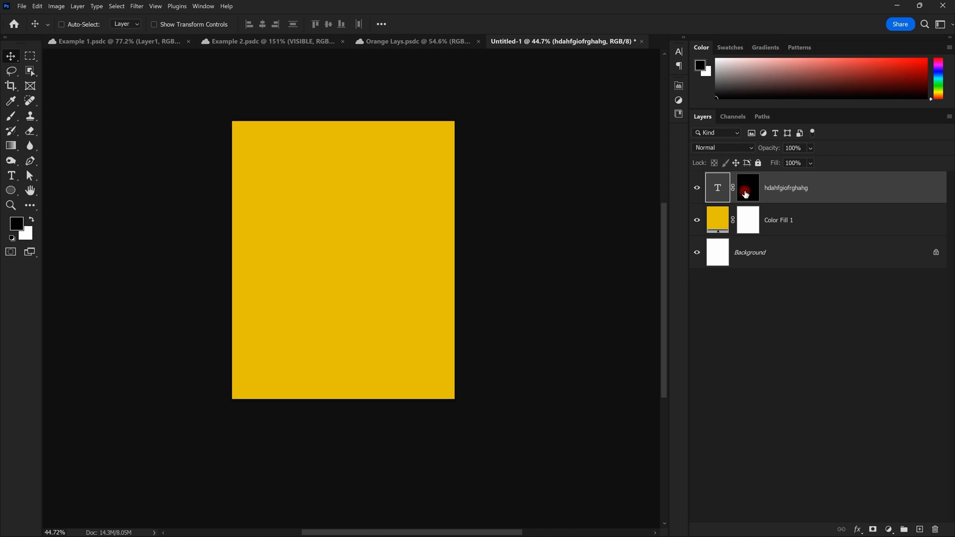
Step: Select the text layer's black mask and paint it entirely white with the large brush
{"action": "left_click", "coordinate": [747, 190]}
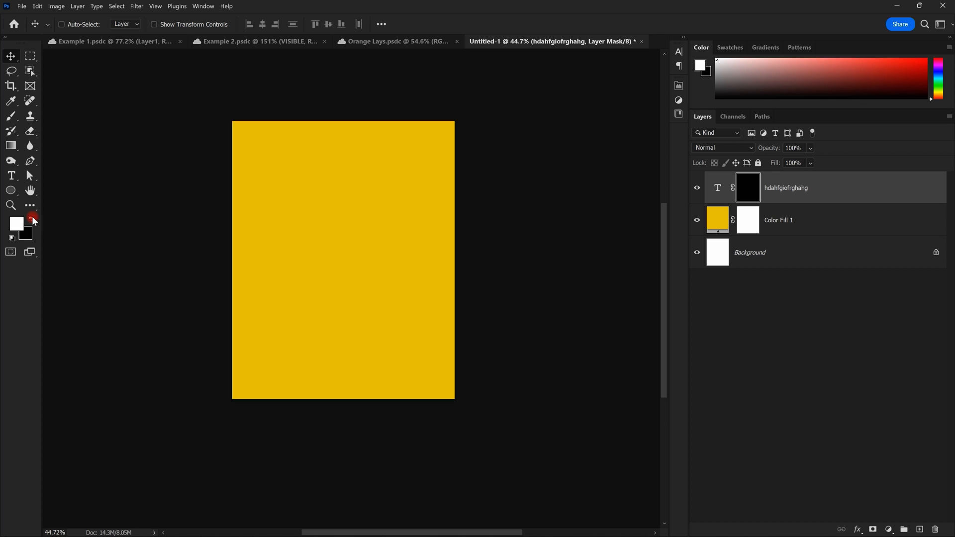
{"action": "key", "text": "b"}
{"action": "left_click", "coordinate": [278, 278]}
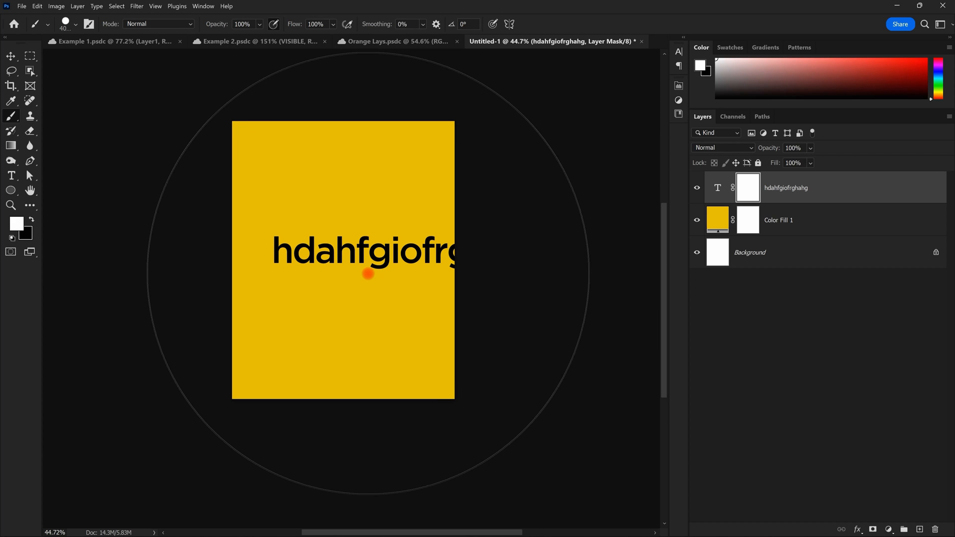
{"action": "key", "text": "v"}
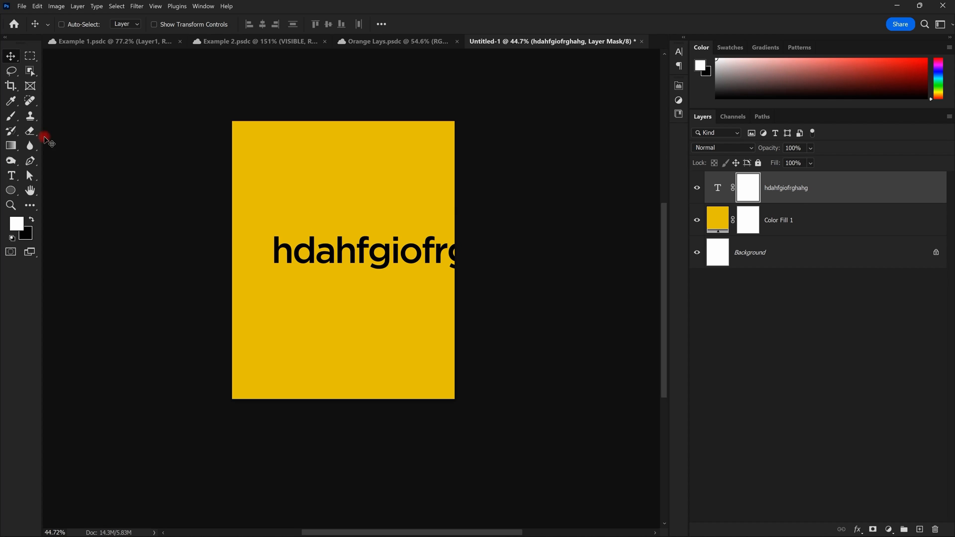
Step: Switch to a Soft Round brush and reduce its size to about 88 px over the enlarged text
{"action": "left_click", "coordinate": [12, 117]}
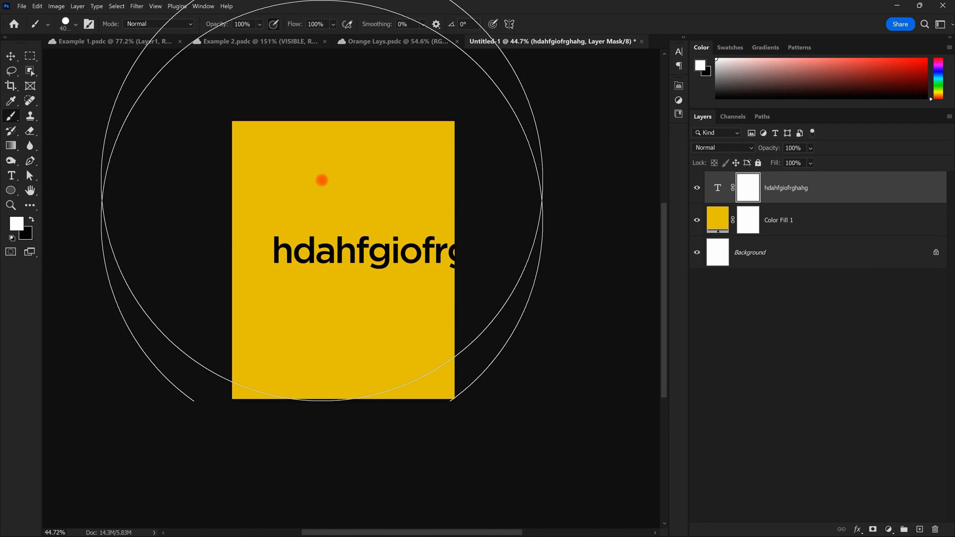
{"action": "left_click", "coordinate": [396, 256]}
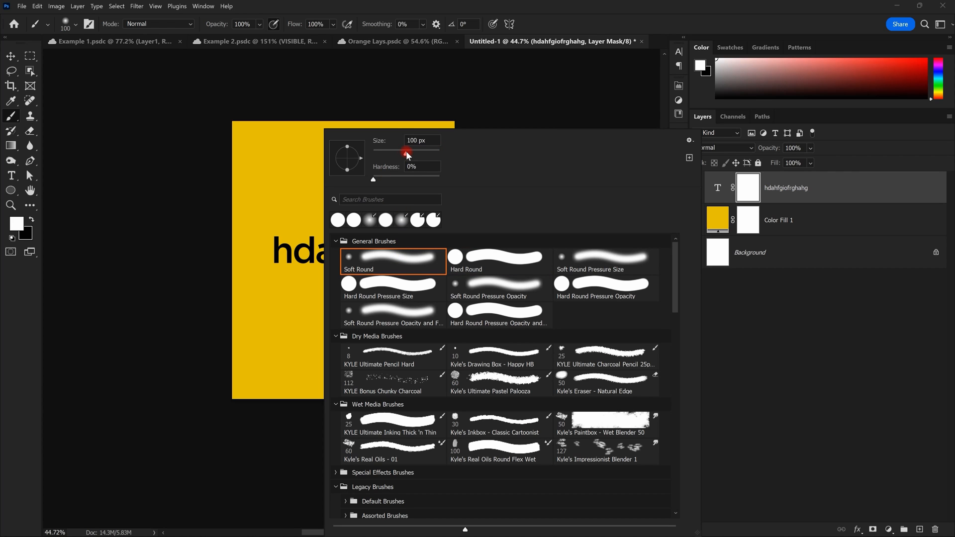
{"action": "left_click", "coordinate": [393, 255]}
{"action": "left_click", "coordinate": [287, 231]}
{"action": "scroll", "coordinate": [289, 231], "scroll_direction": "up", "scroll_amount": 6}
{"action": "key", "text": "space"}
{"action": "left_click_drag", "start_coordinate": [342, 237], "coordinate": [280, 160]}
{"action": "scroll", "coordinate": [343, 201], "scroll_direction": "down", "scroll_amount": 3}
{"action": "scroll", "coordinate": [343, 201], "scroll_direction": "up", "scroll_amount": 5}
{"action": "key", "text": "space"}
{"action": "left_click_drag", "start_coordinate": [377, 203], "coordinate": [297, 180]}
{"action": "scroll", "coordinate": [460, 177], "scroll_direction": "up", "scroll_amount": 3}
{"action": "left_click_drag", "start_coordinate": [460, 177], "coordinate": [460, 198]}
{"action": "mouse_move", "coordinate": [390, 208]}
{"action": "left_mouse_down"}
{"action": "mouse_move", "coordinate": [380, 209]}
{"action": "mouse_move", "coordinate": [398, 202]}
{"action": "mouse_move", "coordinate": [388, 212]}
{"action": "left_mouse_up"}
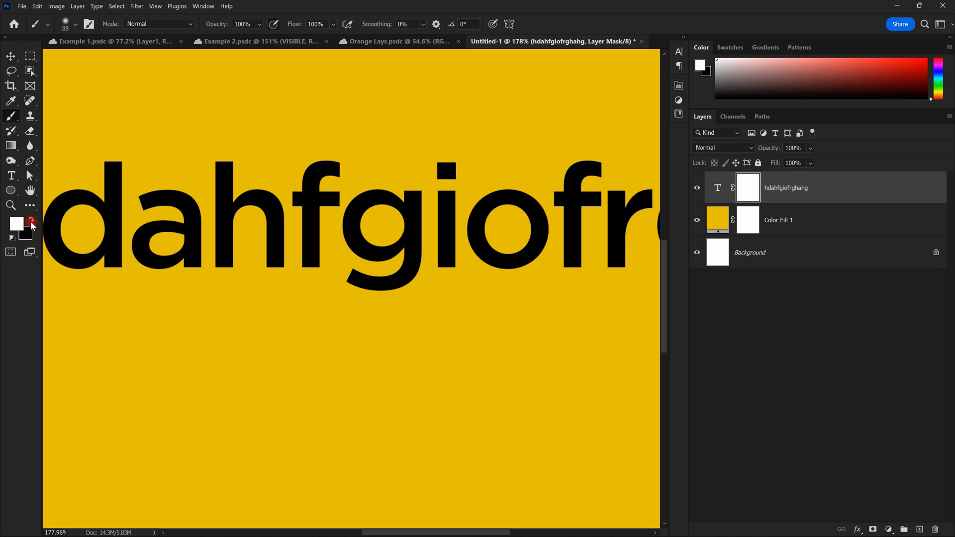
Step: Make black the foreground color and softly mask the tops of the "g" and "o" with a 75 px brush
{"action": "left_click", "coordinate": [32, 220]}
{"action": "left_click", "coordinate": [32, 221]}
{"action": "scroll", "coordinate": [373, 187], "scroll_direction": "up", "scroll_amount": 5, "text": "alt"}
{"action": "right_click", "coordinate": [358, 179], "text": "alt"}
{"action": "mouse_move", "coordinate": [363, 187]}
{"action": "left_mouse_down"}
{"action": "mouse_move", "coordinate": [362, 157]}
{"action": "mouse_move", "coordinate": [369, 190]}
{"action": "left_mouse_up"}
{"action": "scroll", "coordinate": [405, 204], "scroll_direction": "down", "scroll_amount": 12, "text": "alt"}
{"action": "scroll", "coordinate": [371, 222], "scroll_direction": "up", "scroll_amount": 5, "text": "alt"}
{"action": "mouse_move", "coordinate": [336, 261]}
{"action": "left_mouse_down"}
{"action": "mouse_move", "coordinate": [312, 226]}
{"action": "mouse_move", "coordinate": [234, 264]}
{"action": "left_mouse_up"}
{"action": "left_click_drag", "start_coordinate": [405, 200], "coordinate": [411, 205]}
{"action": "scroll", "coordinate": [411, 205], "scroll_direction": "down", "scroll_amount": 4, "text": "alt"}
{"action": "scroll", "coordinate": [424, 231], "scroll_direction": "up", "scroll_amount": 2, "text": "alt"}
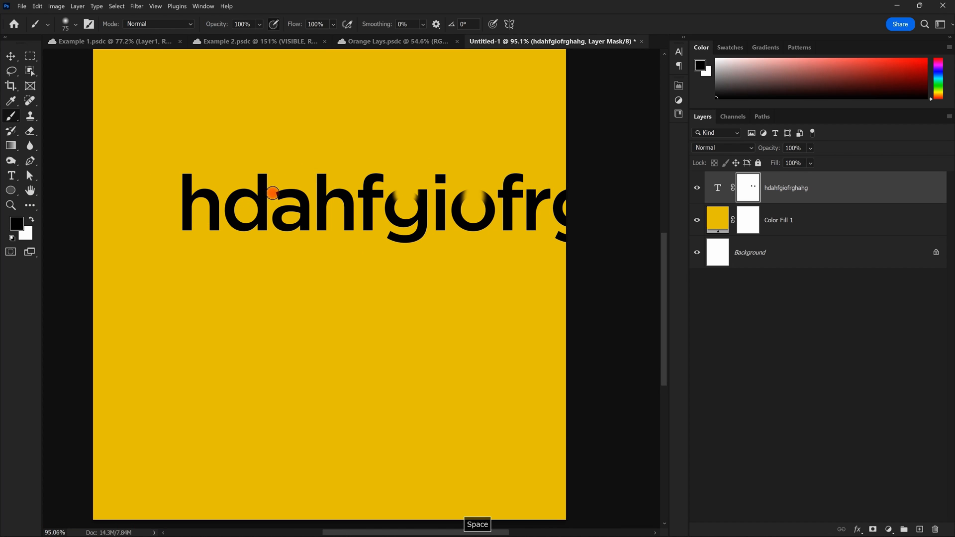
Step: Softly mask the upper parts of the "d", "a" and "h" letters with black on the layer mask
{"action": "scroll", "coordinate": [251, 203], "scroll_direction": "up", "scroll_amount": 5, "text": "alt"}
{"action": "left_click_drag", "start_coordinate": [239, 188], "coordinate": [235, 192]}
{"action": "scroll", "coordinate": [322, 230], "scroll_direction": "down", "scroll_amount": 8, "text": "alt"}
{"action": "scroll", "coordinate": [357, 222], "scroll_direction": "up", "scroll_amount": 8, "text": "alt"}
{"action": "left_click_drag", "start_coordinate": [357, 222], "coordinate": [290, 213]}
{"action": "scroll", "coordinate": [355, 202], "scroll_direction": "down", "scroll_amount": 6, "text": "alt"}
{"action": "scroll", "coordinate": [369, 206], "scroll_direction": "up", "scroll_amount": 5, "text": "alt"}
{"action": "left_click_drag", "start_coordinate": [230, 191], "coordinate": [218, 194]}
{"action": "left_click_drag", "start_coordinate": [303, 189], "coordinate": [289, 202]}
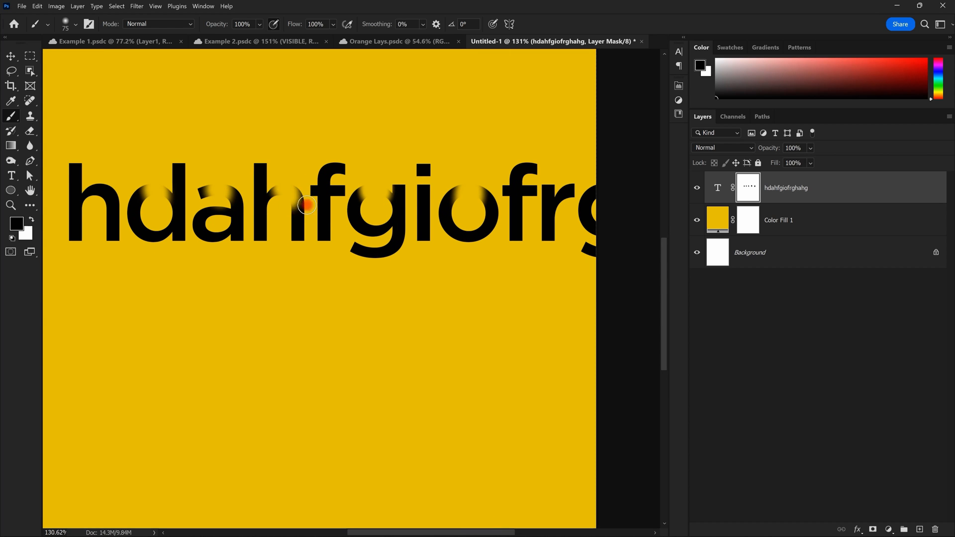
{"action": "scroll", "coordinate": [342, 186], "scroll_direction": "down", "scroll_amount": 3, "text": "alt"}
Step: Examine the softly faded letters at different magnifications while alternating between the layer's text and its mask
{"action": "key", "text": "v"}
{"action": "scroll", "coordinate": [422, 227], "scroll_direction": "down", "scroll_amount": 3, "text": "alt"}
{"action": "scroll", "coordinate": [449, 222], "scroll_direction": "up", "scroll_amount": 4, "text": "alt"}
{"action": "left_click", "coordinate": [718, 188]}
{"action": "scroll", "coordinate": [465, 220], "scroll_direction": "down", "scroll_amount": 4, "text": "alt"}
{"action": "scroll", "coordinate": [449, 231], "scroll_direction": "up", "scroll_amount": 3, "text": "alt"}
{"action": "left_click", "coordinate": [748, 188]}
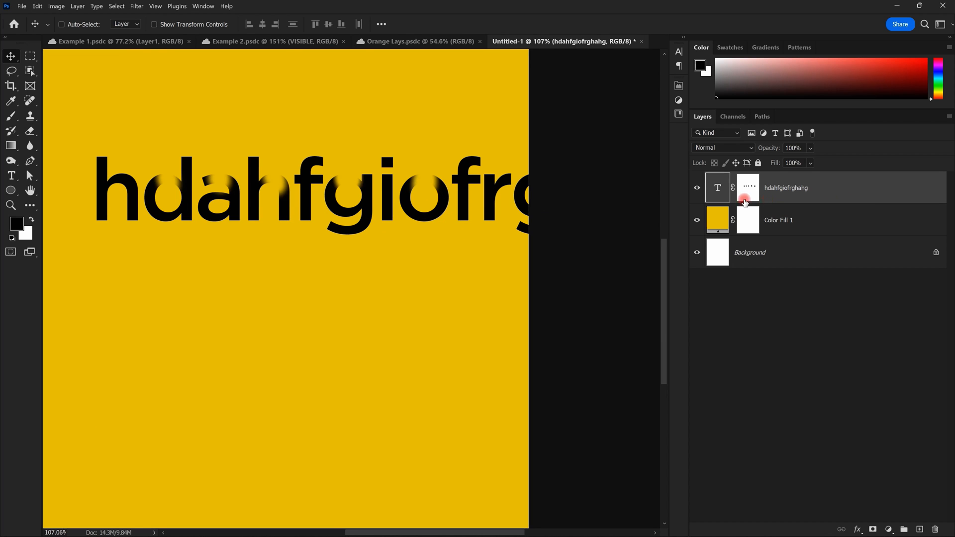
{"action": "scroll", "coordinate": [422, 195], "scroll_direction": "down", "scroll_amount": 2, "text": "alt"}
{"action": "left_click_drag", "start_coordinate": [390, 159], "coordinate": [447, 215]}
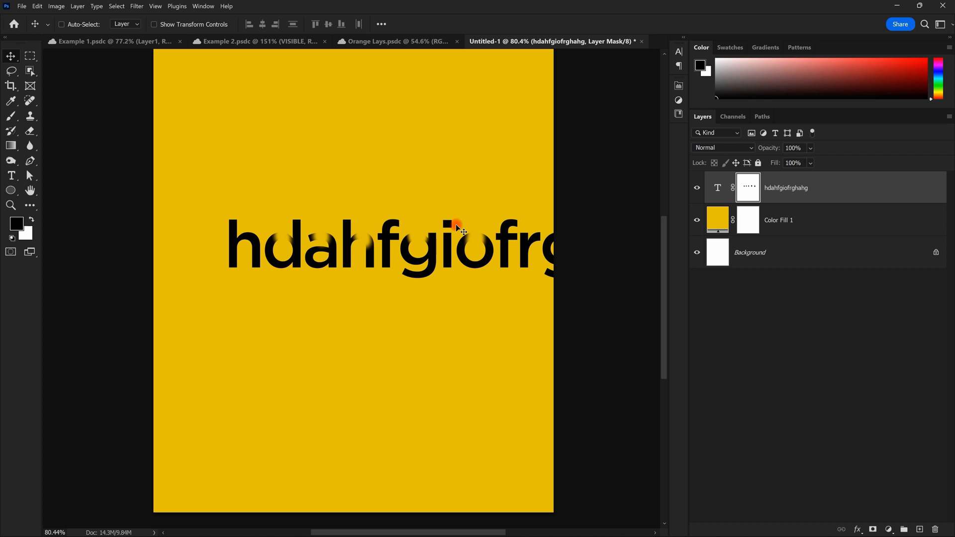
Step: Move the masked text together with its mask leftward so more of the ending letters sit on the canvas
{"action": "scroll", "coordinate": [455, 224], "scroll_direction": "down", "scroll_amount": 2, "text": "alt"}
{"action": "scroll", "coordinate": [409, 227], "scroll_direction": "up", "scroll_amount": 1, "text": "alt"}
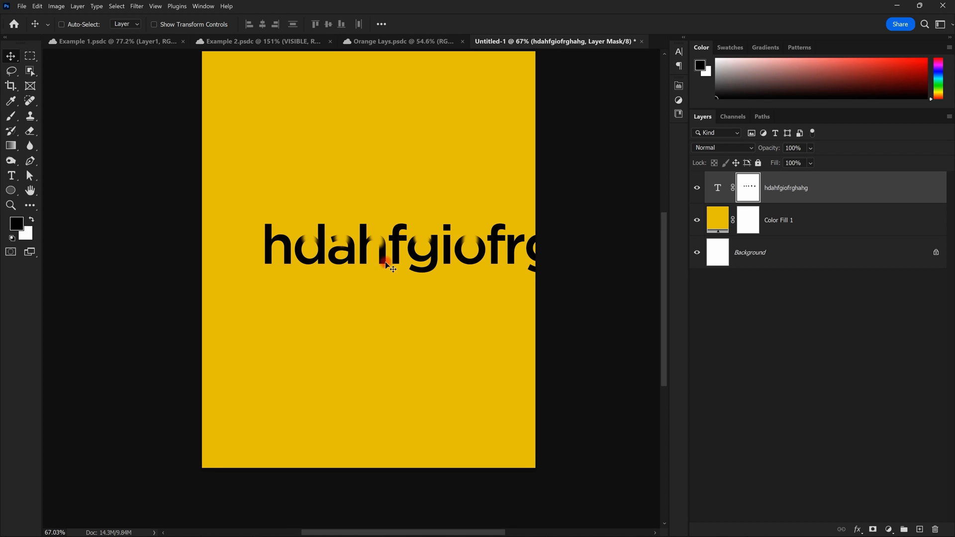
{"action": "left_click_drag", "start_coordinate": [497, 259], "coordinate": [450, 238]}
{"action": "key", "text": "space"}
{"action": "mouse_move", "coordinate": [430, 147]}
{"action": "left_mouse_down"}
{"action": "mouse_move", "coordinate": [424, 178]}
{"action": "mouse_move", "coordinate": [425, 153]}
{"action": "left_mouse_up"}
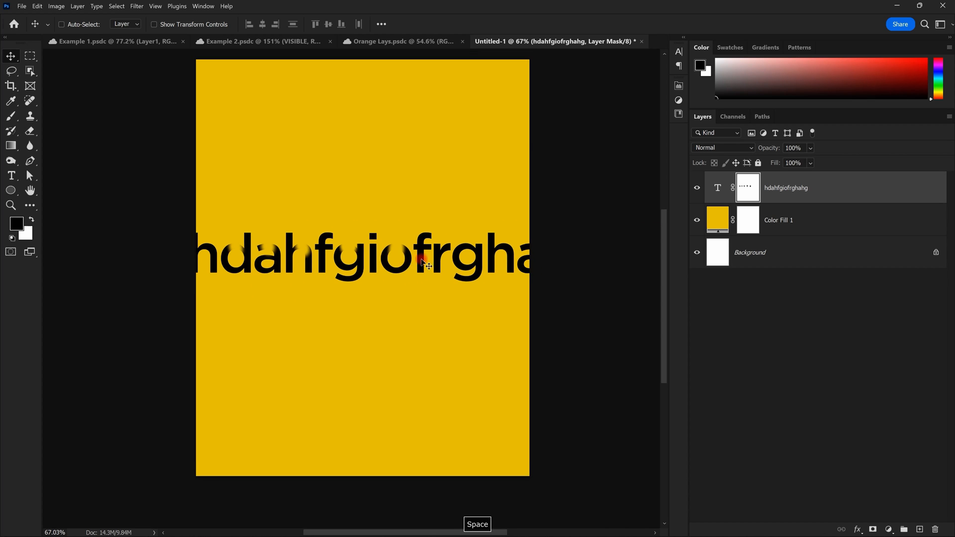
{"action": "left_click_drag", "start_coordinate": [431, 227], "coordinate": [430, 218]}
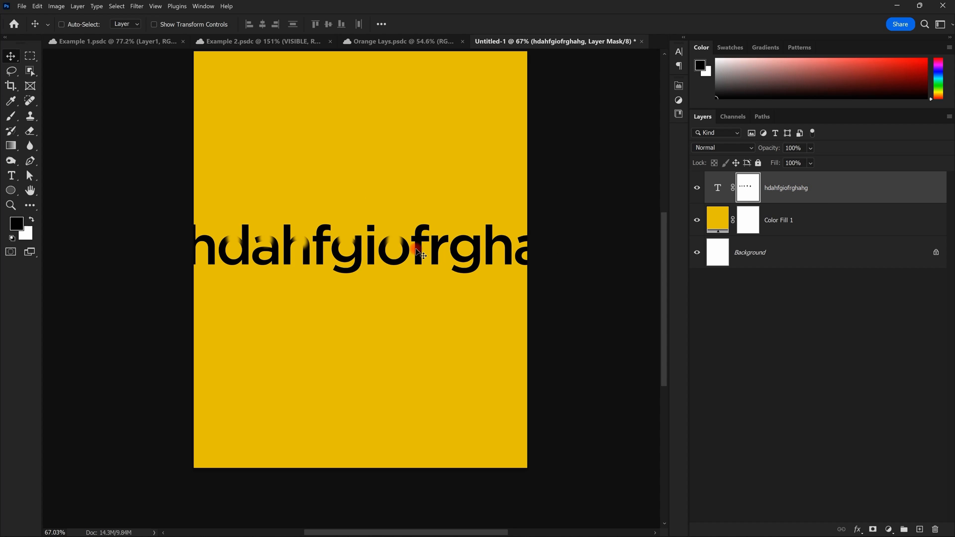
Step: Try moving the text with its text thumbnail active and then with its mask active, undoing each move
{"action": "left_click", "coordinate": [816, 190]}
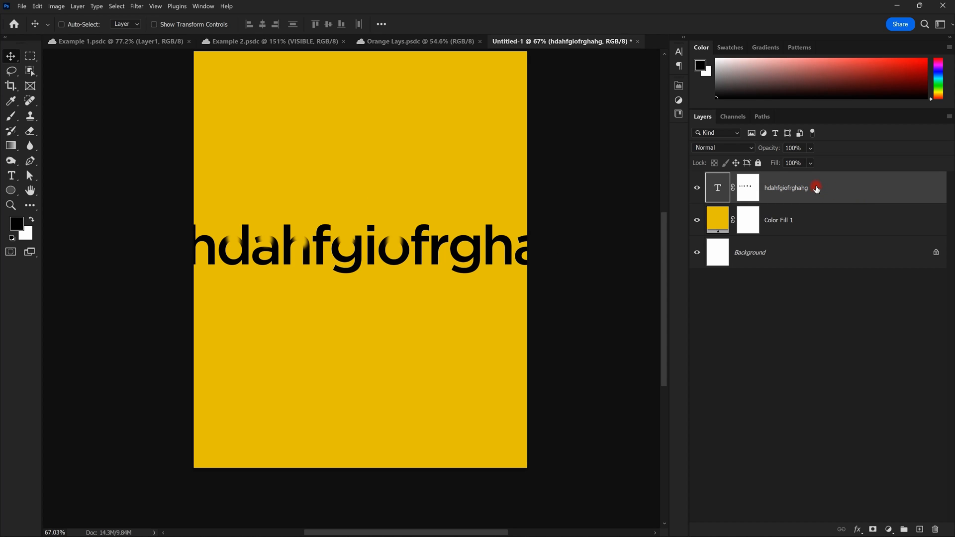
{"action": "left_click", "coordinate": [751, 191]}
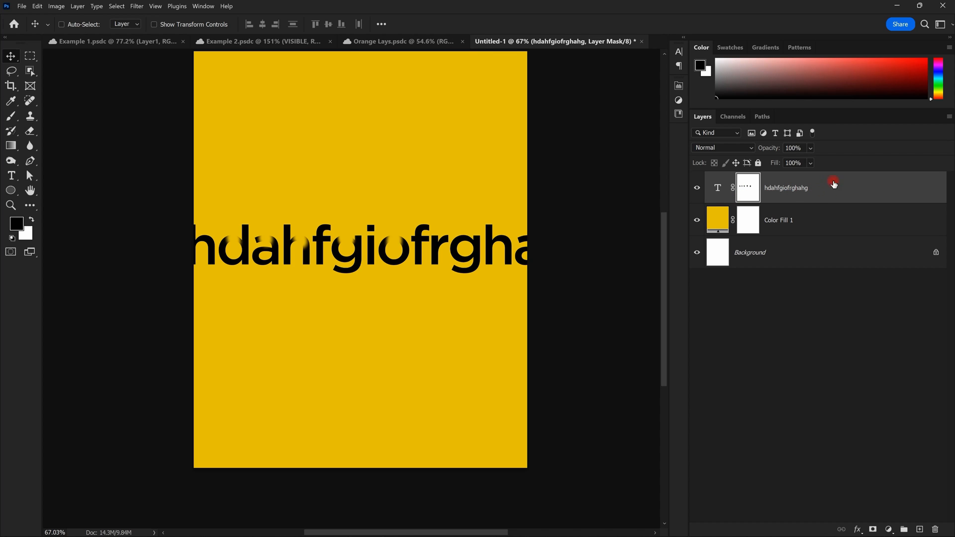
{"action": "left_click", "coordinate": [806, 189]}
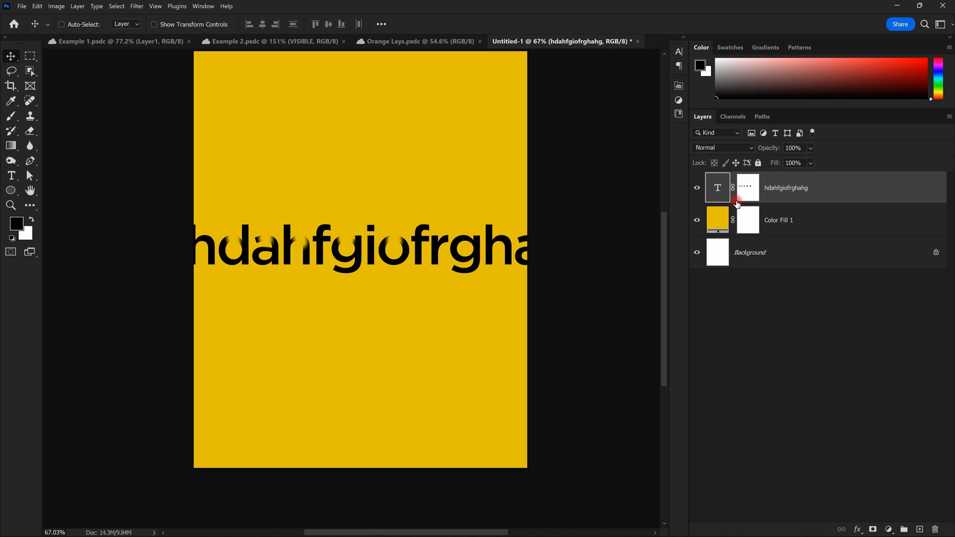
{"action": "left_click", "coordinate": [750, 189]}
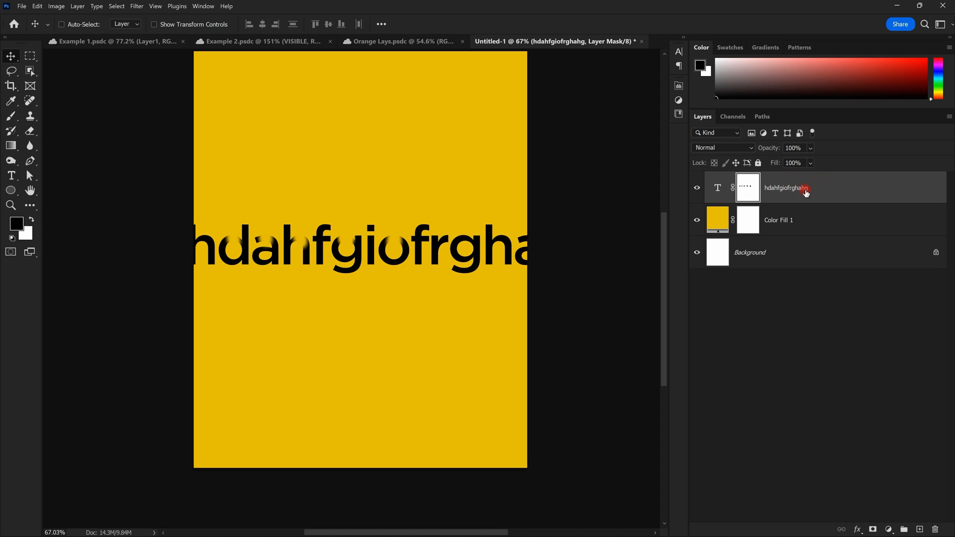
{"action": "left_click", "coordinate": [719, 189]}
{"action": "left_click_drag", "start_coordinate": [513, 240], "coordinate": [423, 227]}
{"action": "key", "text": "ctrl+z"}
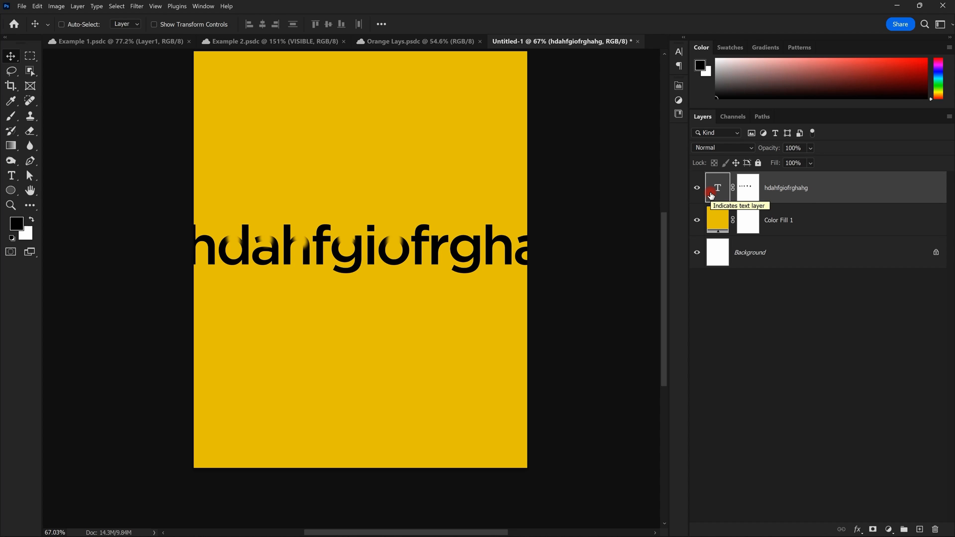
{"action": "left_click", "coordinate": [748, 193]}
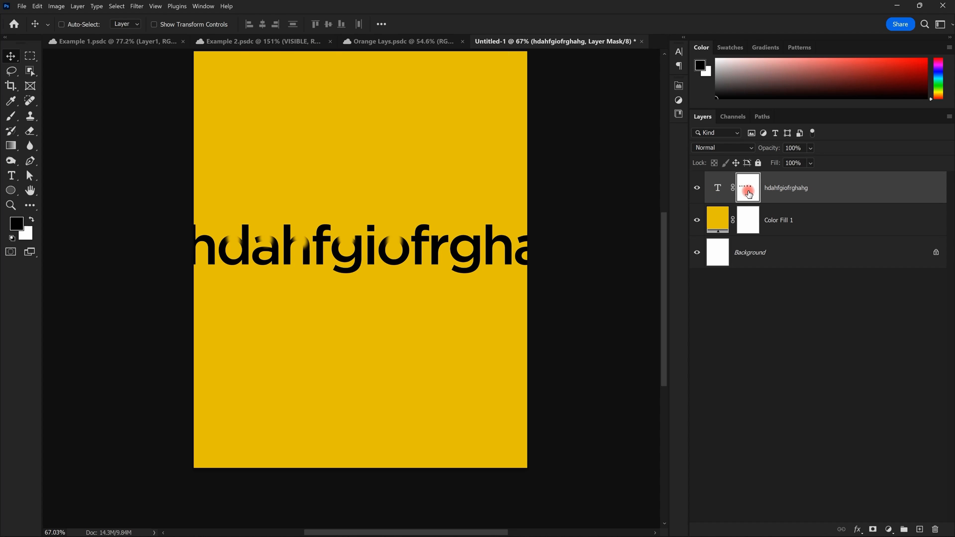
{"action": "left_click_drag", "start_coordinate": [500, 244], "coordinate": [425, 246]}
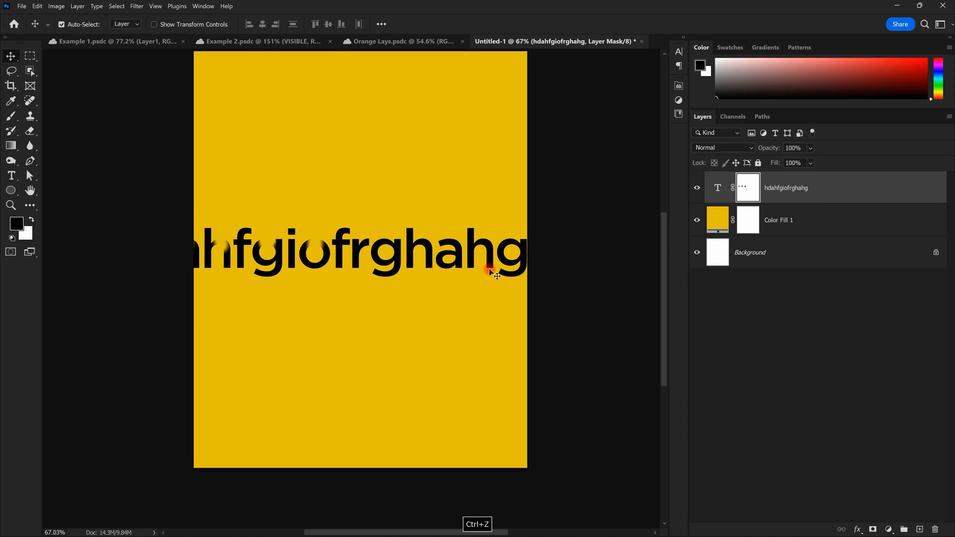
{"action": "key", "text": "ctrl+z"}
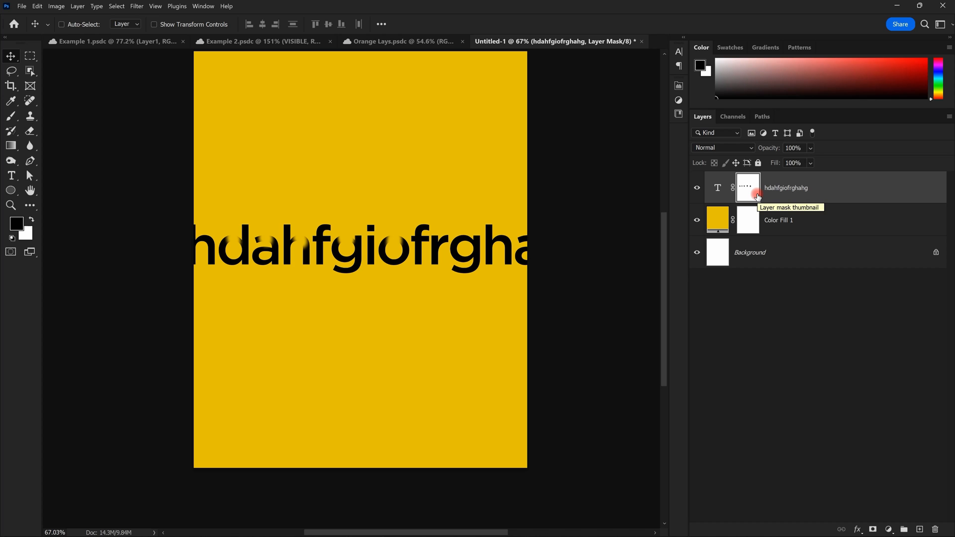
Step: Examine the softly masked letter tops up close and at full-page view with the text itself active
{"action": "left_click", "coordinate": [721, 192]}
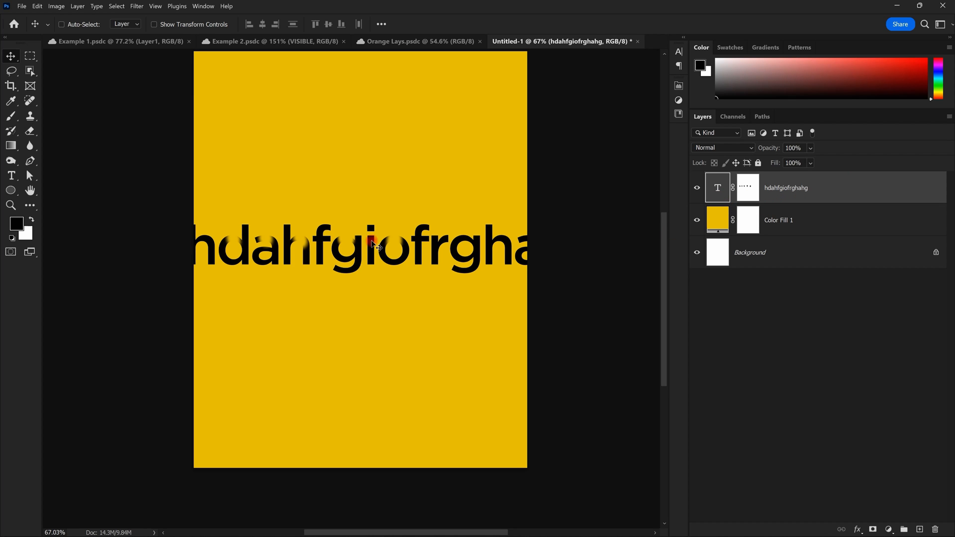
{"action": "scroll", "coordinate": [371, 202], "scroll_direction": "up", "scroll_amount": 4}
{"action": "left_click_drag", "start_coordinate": [443, 164], "coordinate": [415, 238]}
{"action": "left_click_drag", "start_coordinate": [406, 344], "coordinate": [382, 253]}
{"action": "left_click_drag", "start_coordinate": [471, 248], "coordinate": [432, 179]}
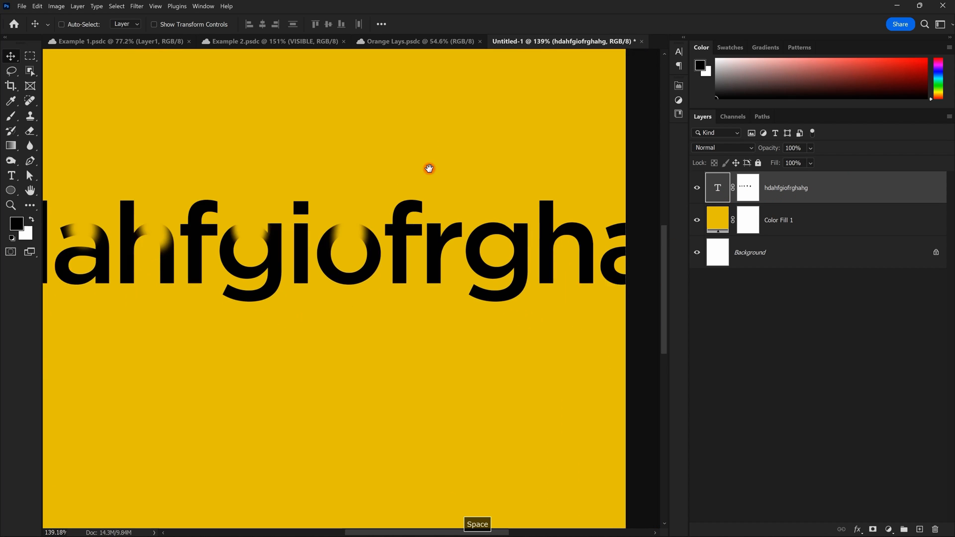
{"action": "scroll", "coordinate": [482, 199], "scroll_direction": "down", "scroll_amount": 4}
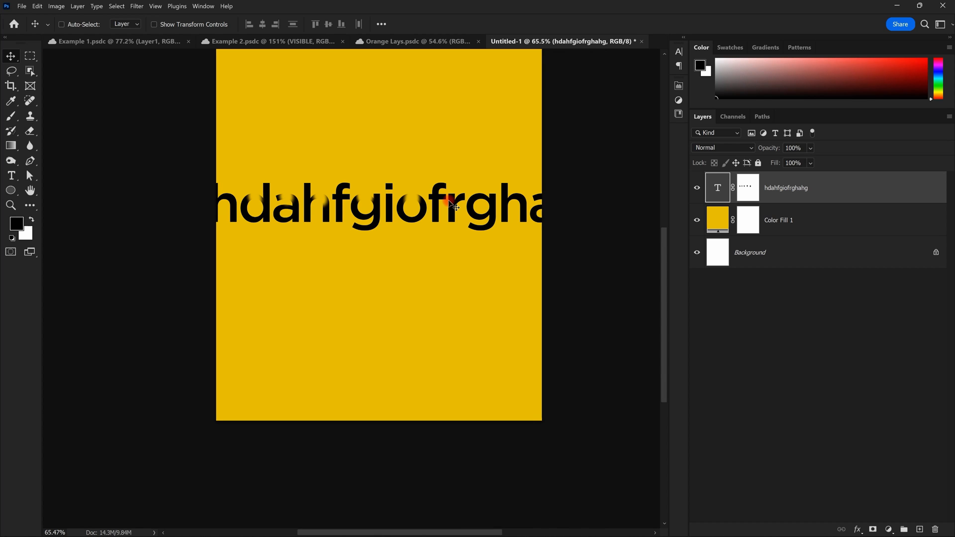
{"action": "left_click_drag", "start_coordinate": [467, 141], "coordinate": [447, 181]}
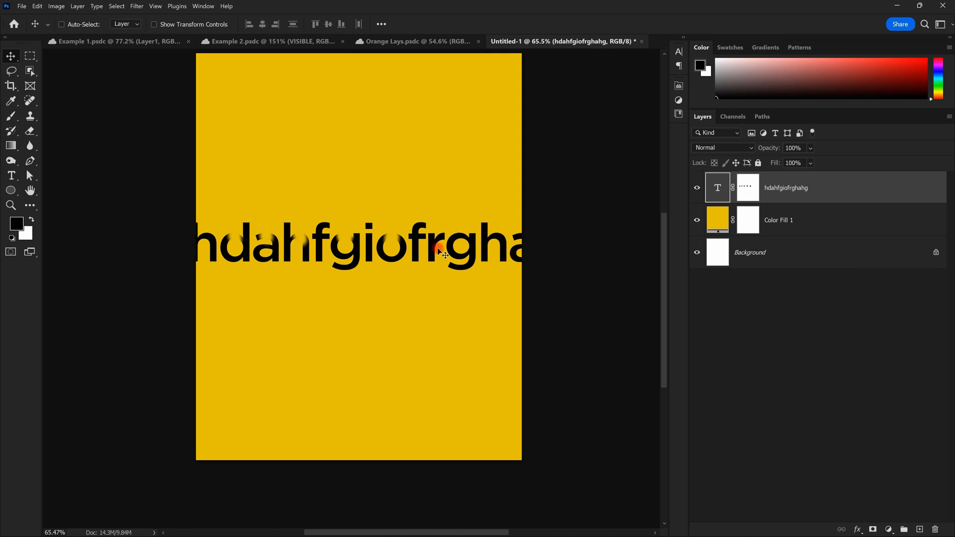
Step: Replace the text layer's wording with "Masking" and move the word slightly on the canvas
{"action": "double_click", "coordinate": [719, 188]}
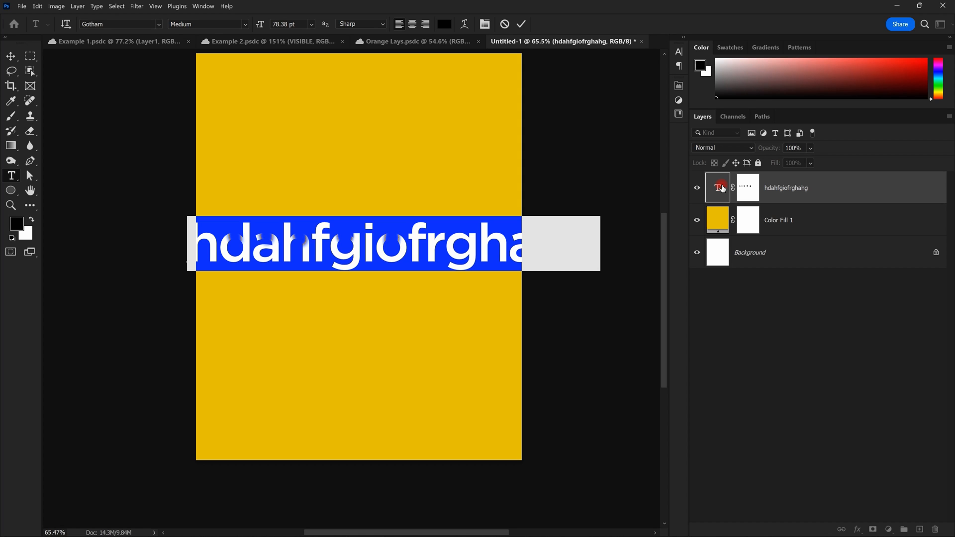
{"action": "type", "text": "Masking"}
{"action": "key", "text": "ctrl+Return"}
{"action": "key", "text": "v"}
{"action": "mouse_move", "coordinate": [426, 257]}
{"action": "left_mouse_down"}
{"action": "mouse_move", "coordinate": [314, 260]}
{"action": "mouse_move", "coordinate": [407, 253]}
{"action": "mouse_move", "coordinate": [378, 263]}
{"action": "mouse_move", "coordinate": [407, 259]}
{"action": "mouse_move", "coordinate": [367, 258]}
{"action": "mouse_move", "coordinate": [409, 251]}
{"action": "left_mouse_up"}
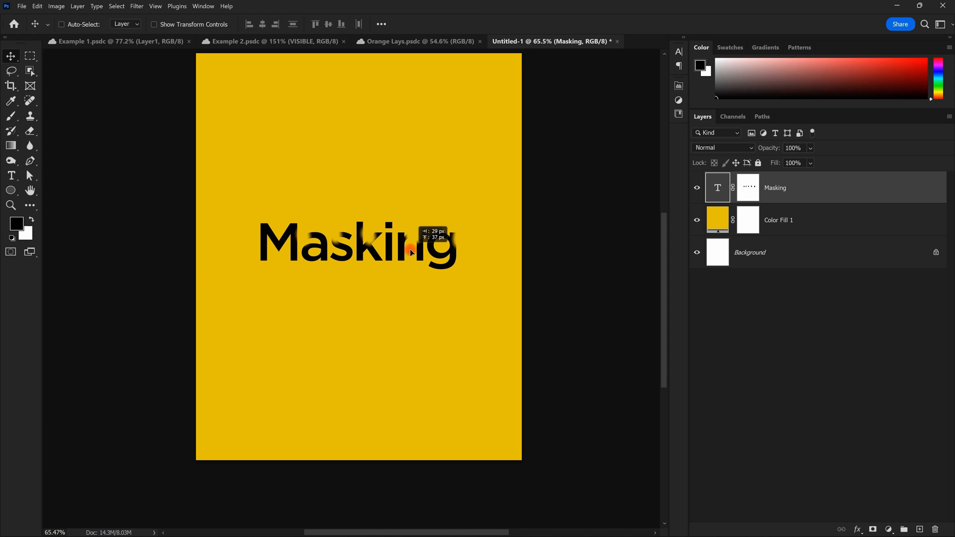
Step: Display the Masking layer's mask on its own and return to the normal artwork view
{"action": "left_click", "coordinate": [748, 187]}
{"action": "left_click", "coordinate": [748, 187], "text": "alt"}
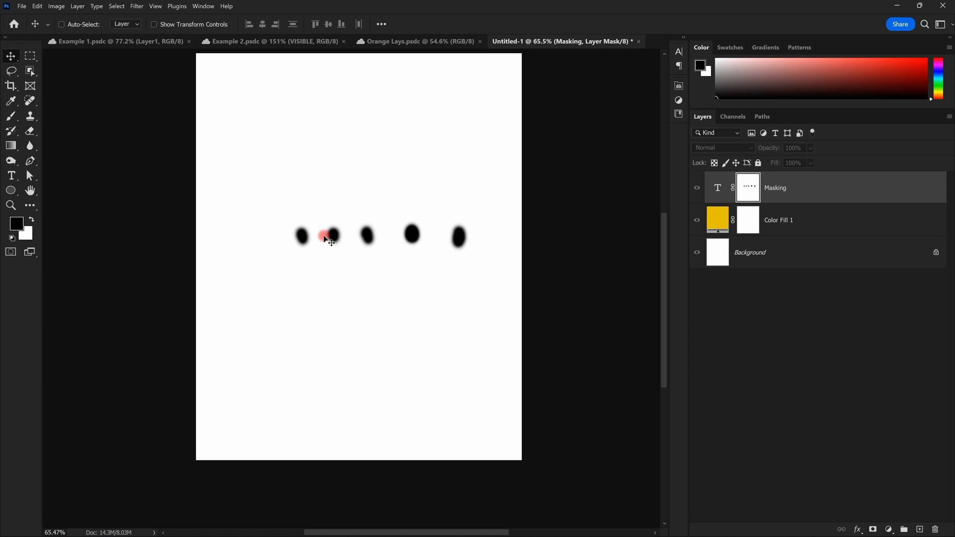
{"action": "left_click", "coordinate": [748, 188], "text": "alt"}
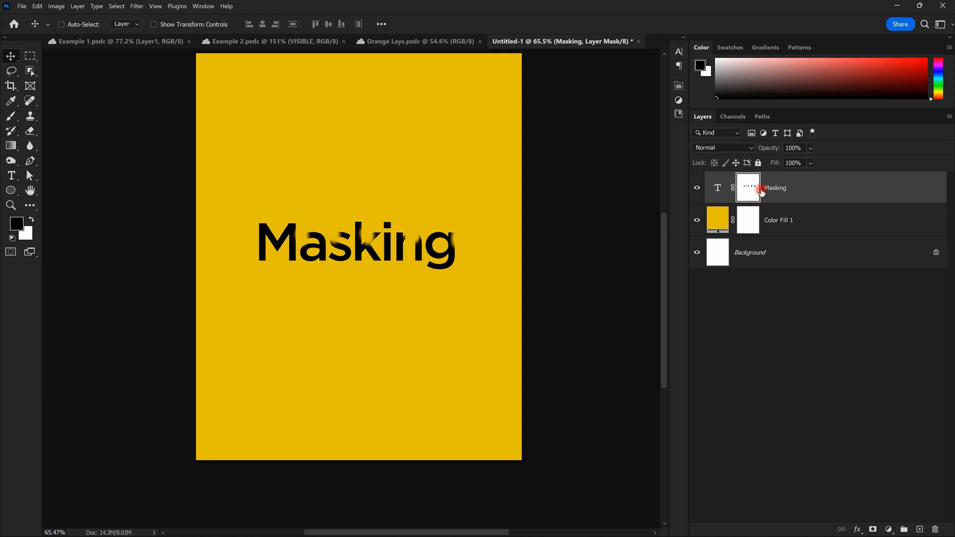
Step: Unlink the Masking layer's mask, enlarging the text with Free Transform and shifting the mask independently of it
{"action": "left_click", "coordinate": [733, 188]}
{"action": "left_click", "coordinate": [719, 187]}
{"action": "left_click_drag", "start_coordinate": [425, 246], "coordinate": [497, 231]}
{"action": "key", "text": "ctrl+t"}
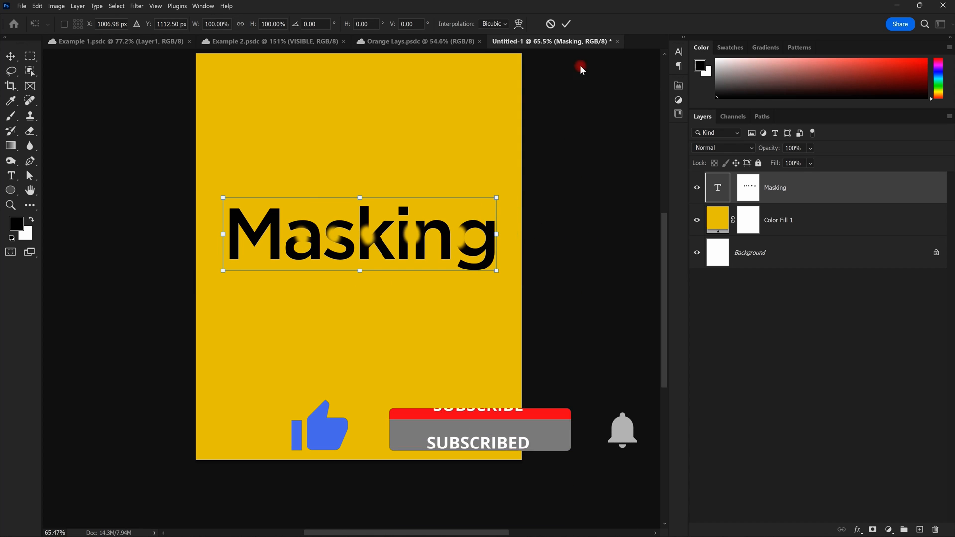
{"action": "left_click", "coordinate": [566, 24]}
{"action": "left_click", "coordinate": [751, 189]}
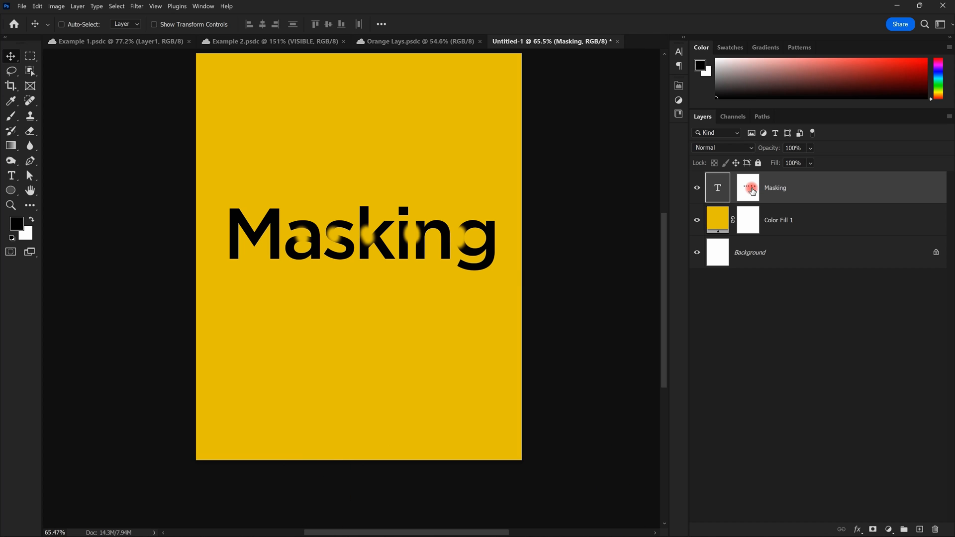
{"action": "left_click_drag", "start_coordinate": [386, 241], "coordinate": [406, 234]}
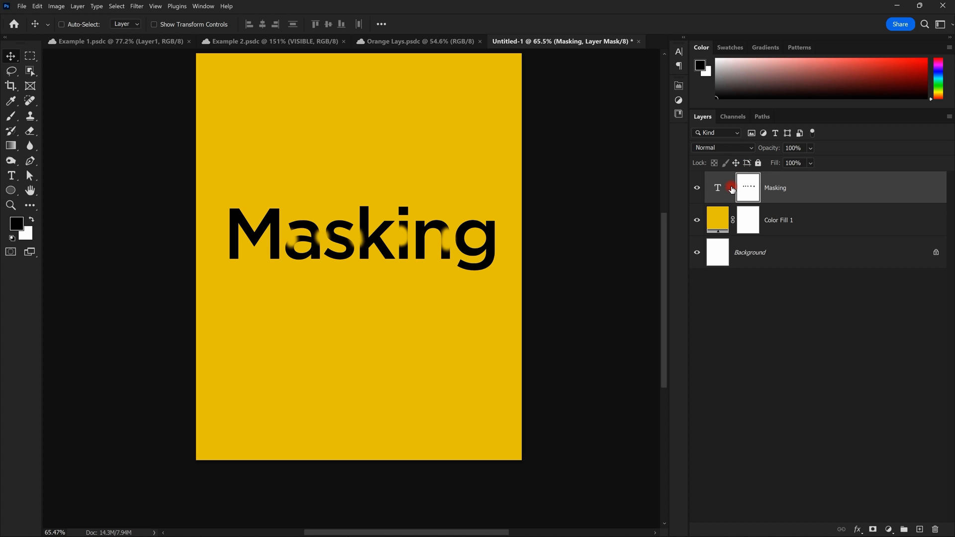
Step: Relink the mask to the Masking text and scale both down together with Free Transform
{"action": "mouse_move", "coordinate": [445, 250]}
{"action": "left_mouse_down"}
{"action": "mouse_move", "coordinate": [438, 268]}
{"action": "mouse_move", "coordinate": [436, 229]}
{"action": "mouse_move", "coordinate": [445, 246]}
{"action": "mouse_move", "coordinate": [470, 236]}
{"action": "mouse_move", "coordinate": [451, 242]}
{"action": "left_mouse_up"}
{"action": "key", "text": "ctrl+t"}
{"action": "key", "text": "Return"}
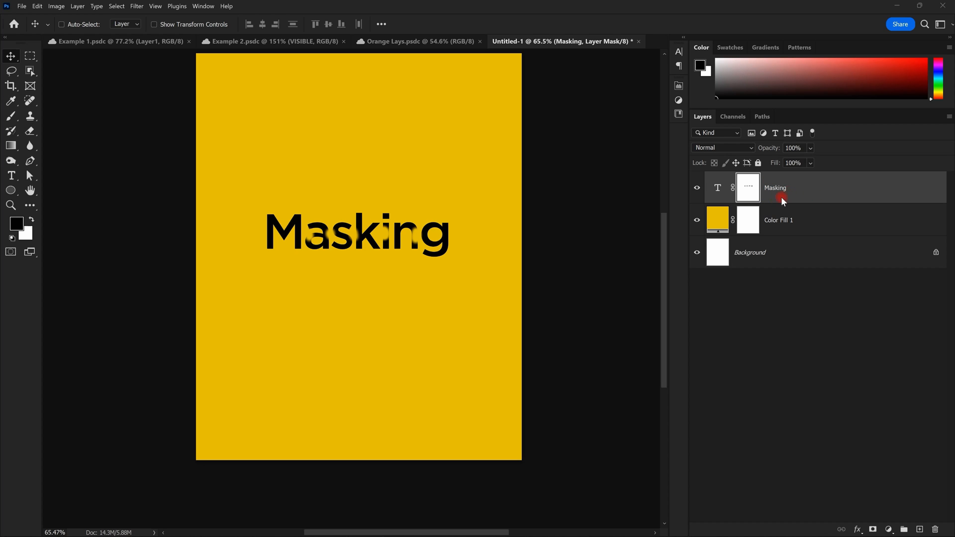
Step: Disable the Masking layer's mask temporarily and enable it again
{"action": "left_click", "coordinate": [744, 197]}
{"action": "key", "text": "space"}
{"action": "left_click_drag", "start_coordinate": [479, 141], "coordinate": [473, 156]}
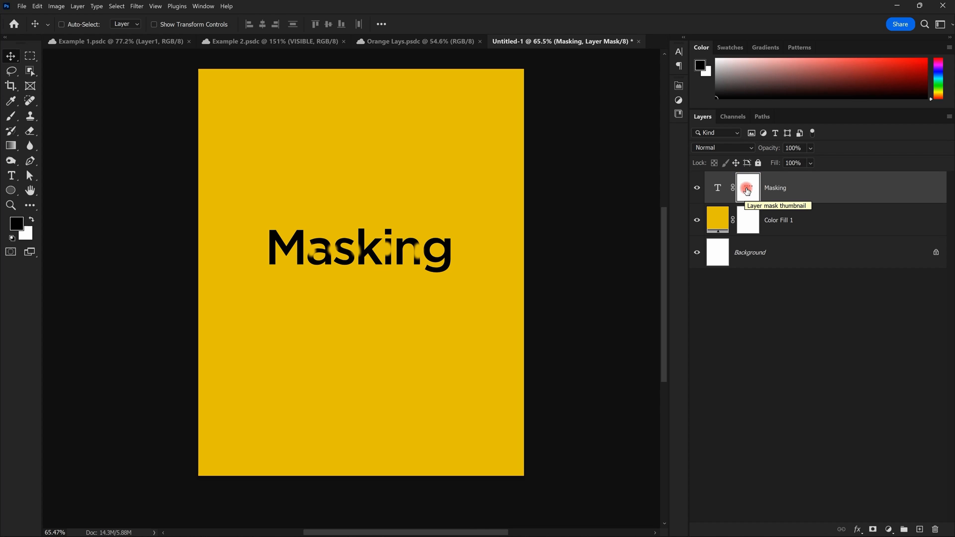
{"action": "left_click", "coordinate": [748, 190], "text": "shift"}
{"action": "left_click", "coordinate": [751, 190], "text": "shift"}
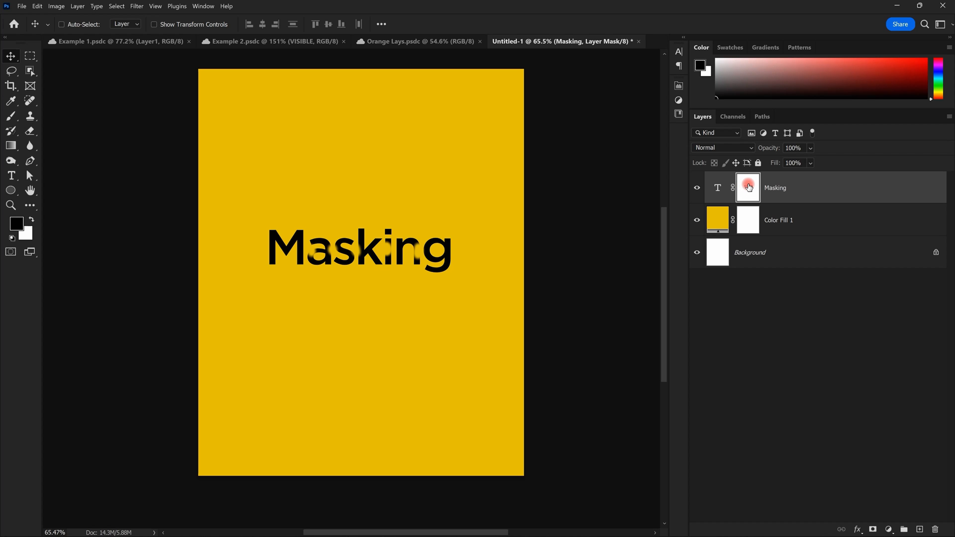
Step: Delete the Masking layer's mask twice, undoing the deletion each time
{"action": "left_click_drag", "start_coordinate": [749, 188], "coordinate": [936, 529]}
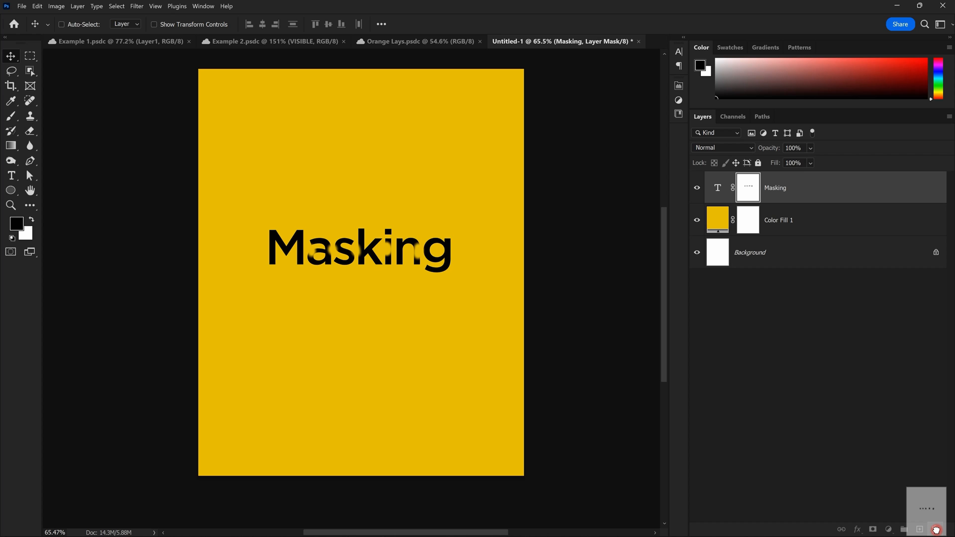
{"action": "left_click_drag", "start_coordinate": [936, 529], "coordinate": [936, 529]}
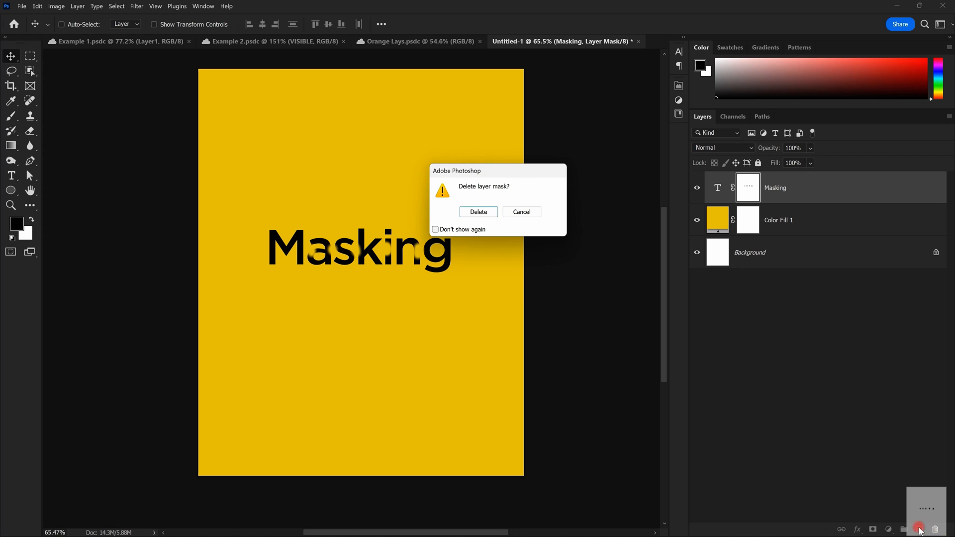
{"action": "left_click_drag", "start_coordinate": [521, 169], "coordinate": [474, 110]}
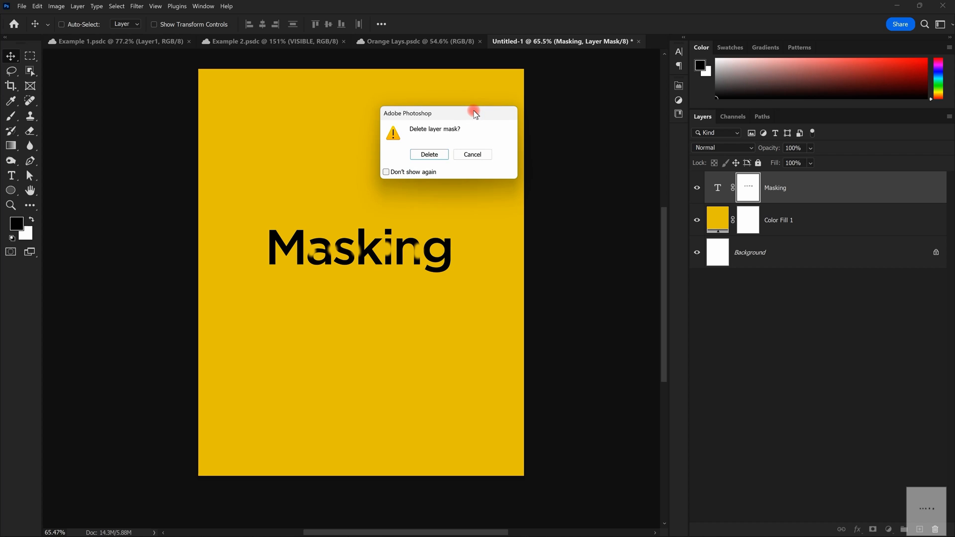
{"action": "left_click", "coordinate": [434, 158]}
{"action": "left_click", "coordinate": [736, 194]}
{"action": "key", "text": "ctrl+z"}
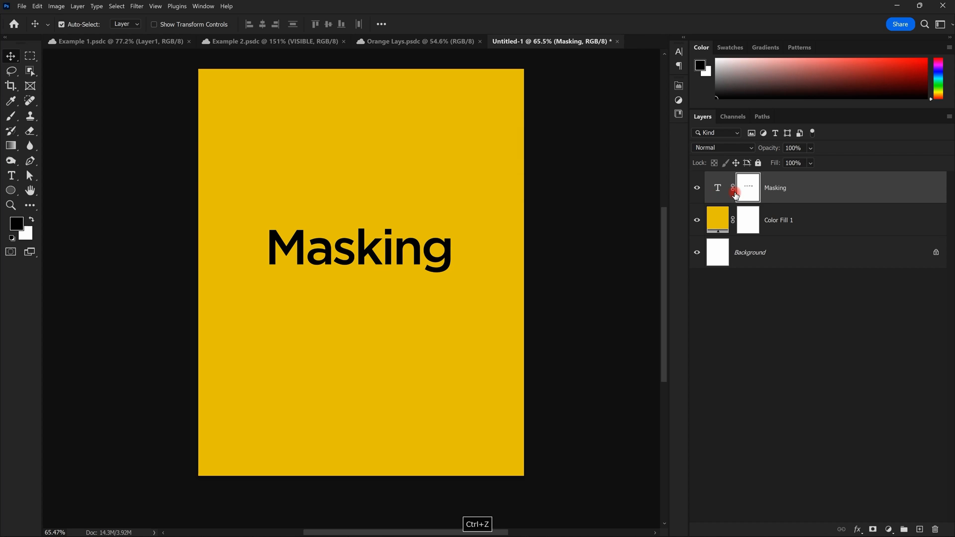
{"action": "key", "text": "Delete"}
{"action": "key", "text": "ctrl+z"}
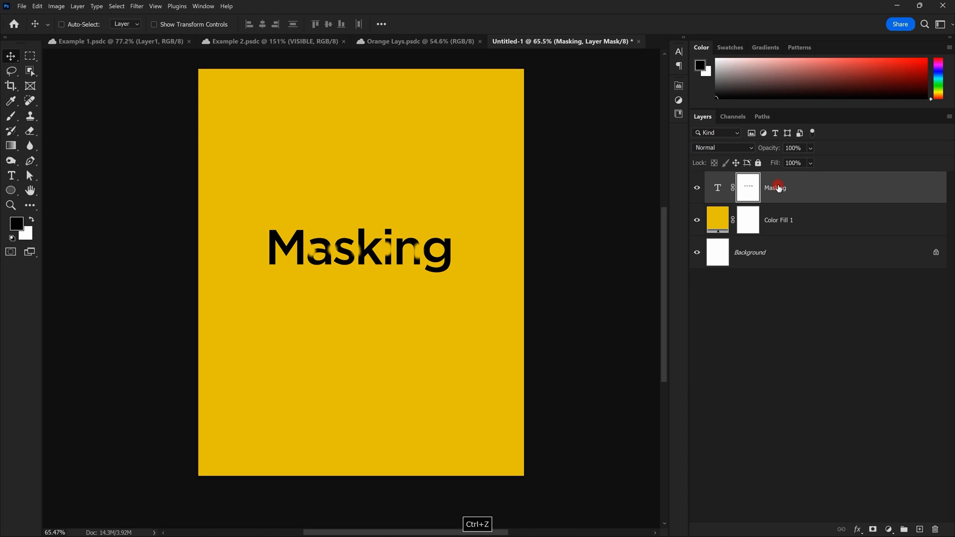
Step: Remove the mask from the Masking text layer with the Delete Layer Mask command
{"action": "left_click", "coordinate": [749, 188]}
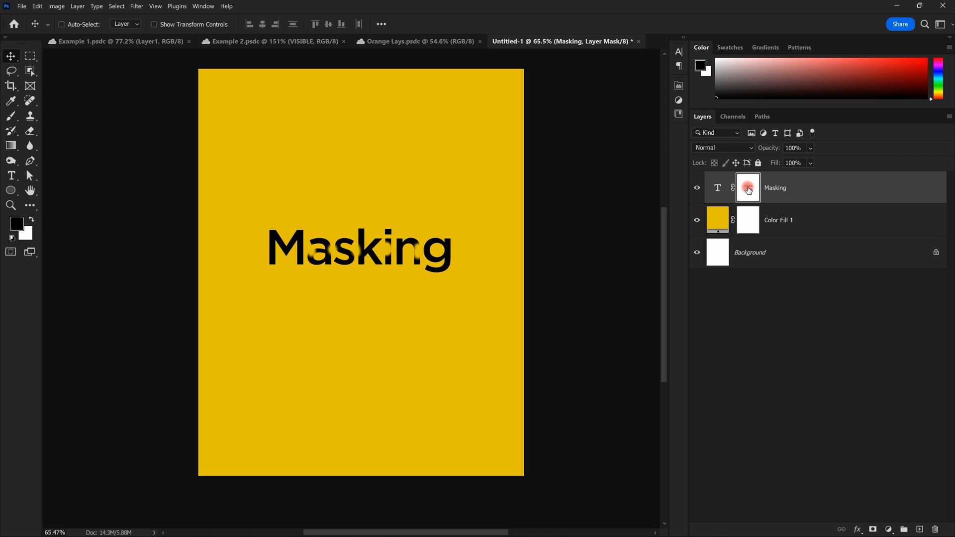
{"action": "right_click", "coordinate": [748, 189]}
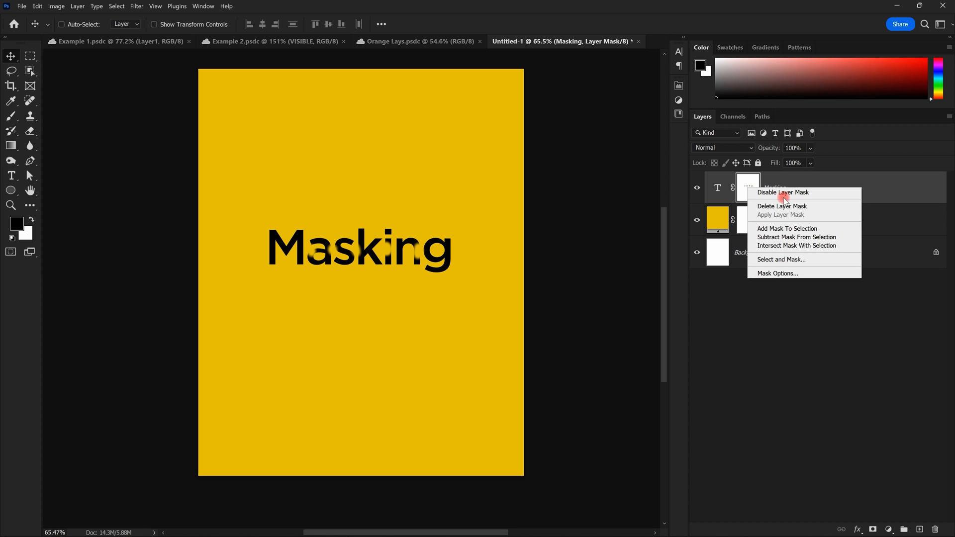
{"action": "left_click", "coordinate": [774, 208]}
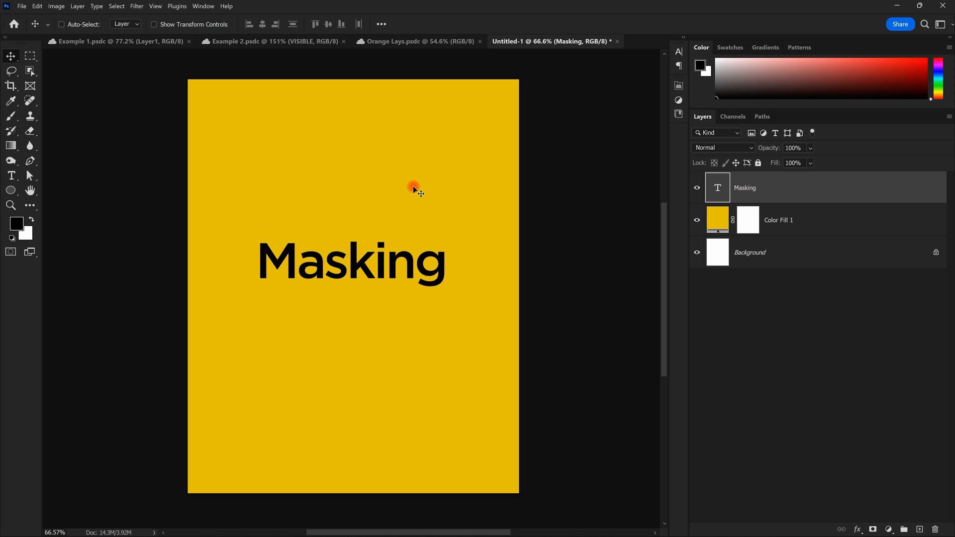
Step: Enlarge the unmasked "Masking" text with Free Transform so it spans most of the canvas width
{"action": "scroll", "coordinate": [412, 242], "scroll_direction": "down", "scroll_amount": 1}
{"action": "scroll", "coordinate": [408, 244], "scroll_direction": "up", "scroll_amount": 1}
{"action": "key", "text": "space"}
{"action": "left_click_drag", "start_coordinate": [410, 234], "coordinate": [461, 218]}
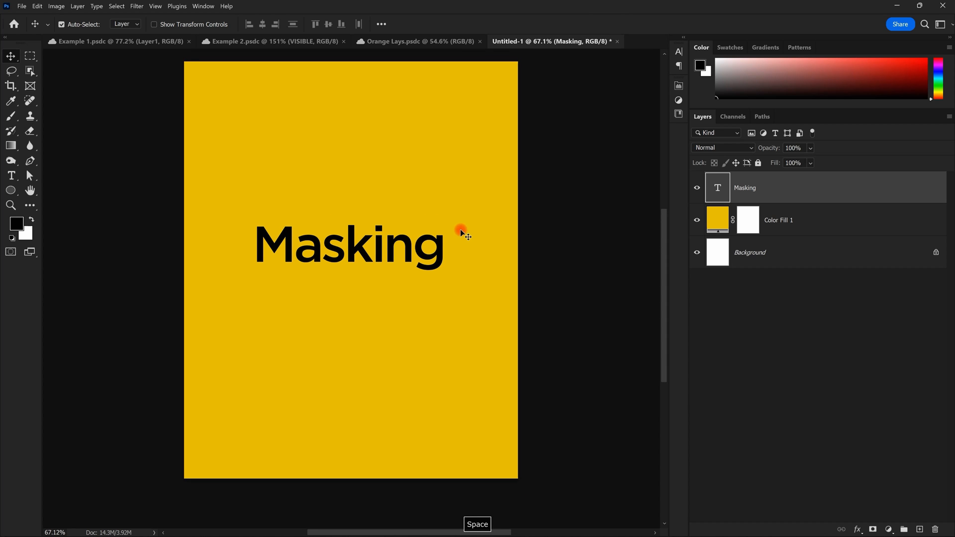
{"action": "key", "text": "ctrl+t"}
{"action": "left_click_drag", "start_coordinate": [443, 245], "coordinate": [495, 249]}
{"action": "key", "text": "Return"}
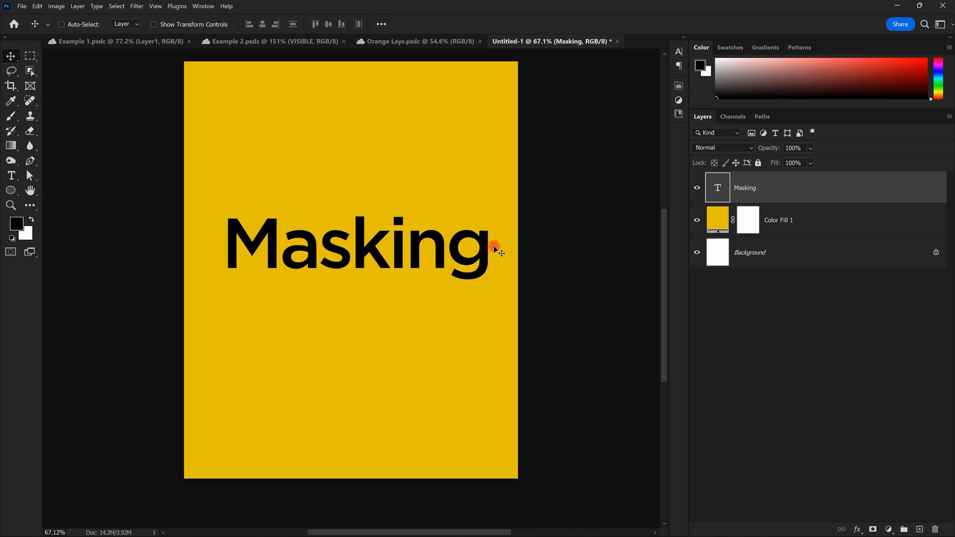
Step: Change the "Masking" text's font style from the Gotham family to Bold
{"action": "double_click", "coordinate": [438, 251]}
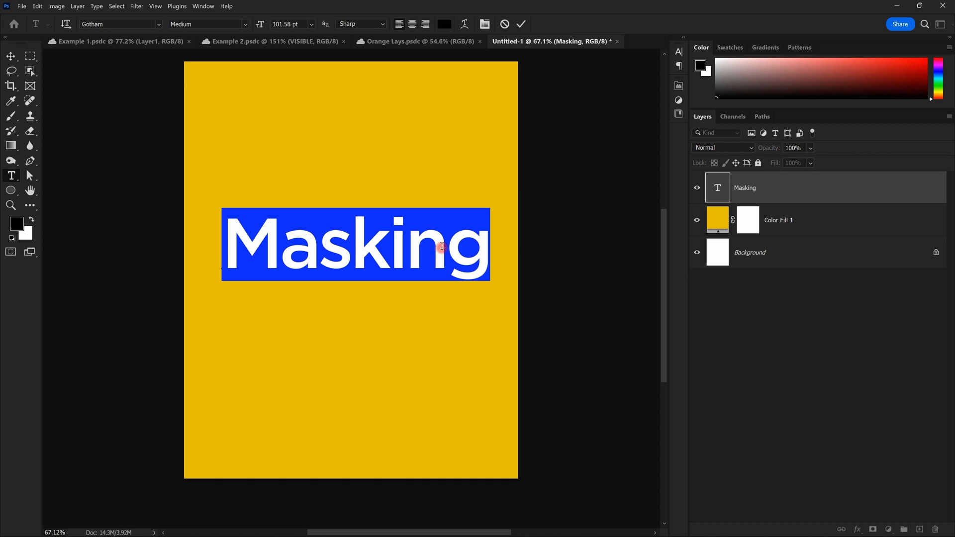
{"action": "left_click", "coordinate": [245, 24]}
{"action": "left_click", "coordinate": [209, 83]}
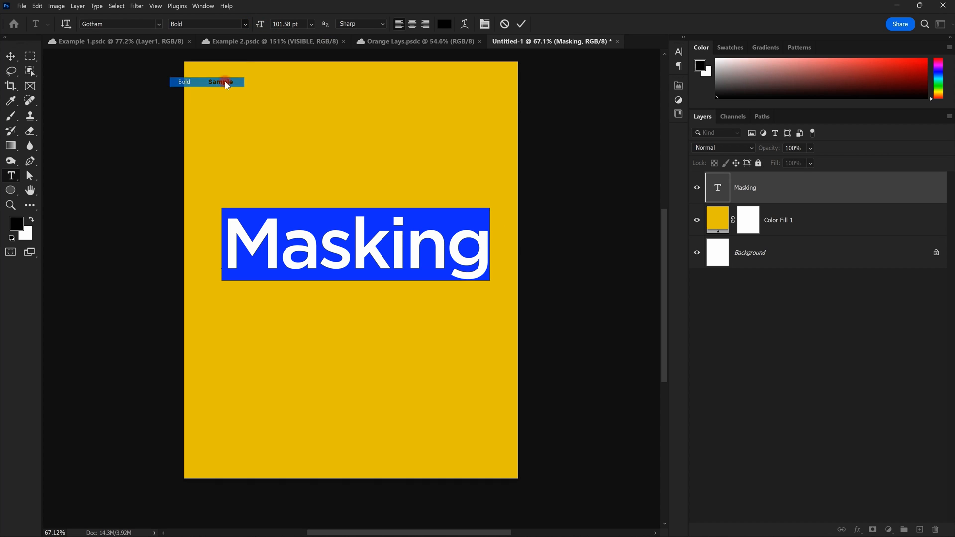
{"action": "left_click", "coordinate": [456, 208]}
Step: Add a layer mask to the Masking text layer
{"action": "left_click", "coordinate": [747, 188]}
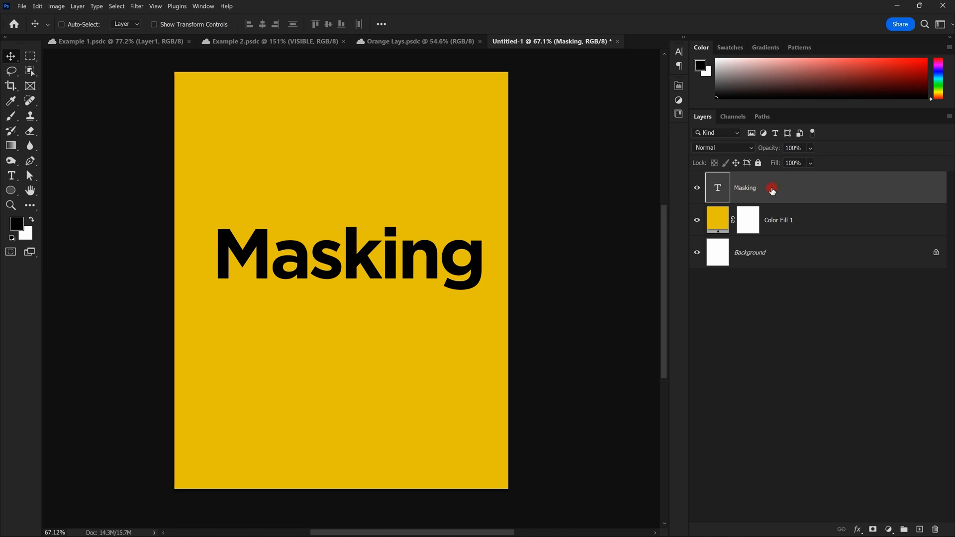
{"action": "left_click", "coordinate": [873, 529]}
{"action": "left_click", "coordinate": [751, 195]}
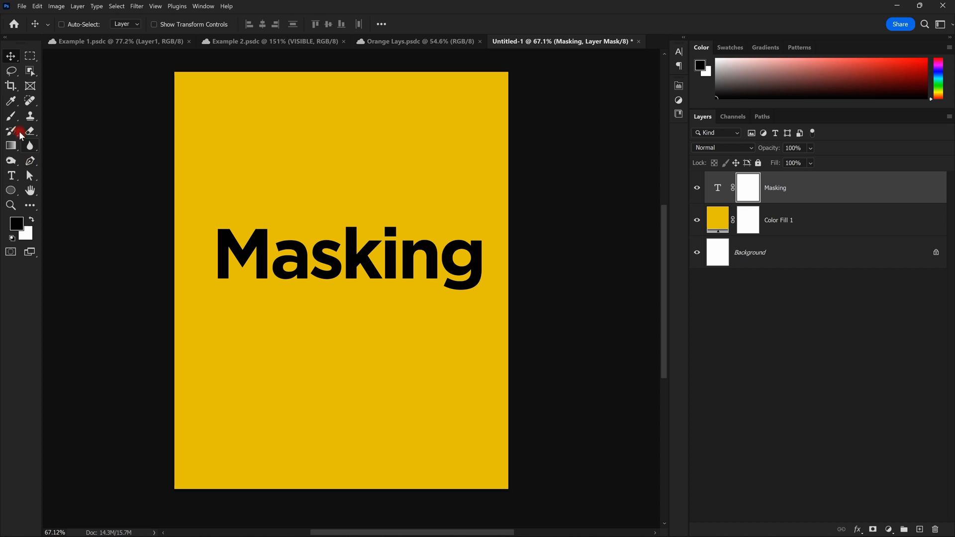
Step: Set the Brush tool's size to 600 px for painting on the mask
{"action": "left_click", "coordinate": [18, 114]}
{"action": "left_click_drag", "start_coordinate": [326, 182], "coordinate": [411, 199]}
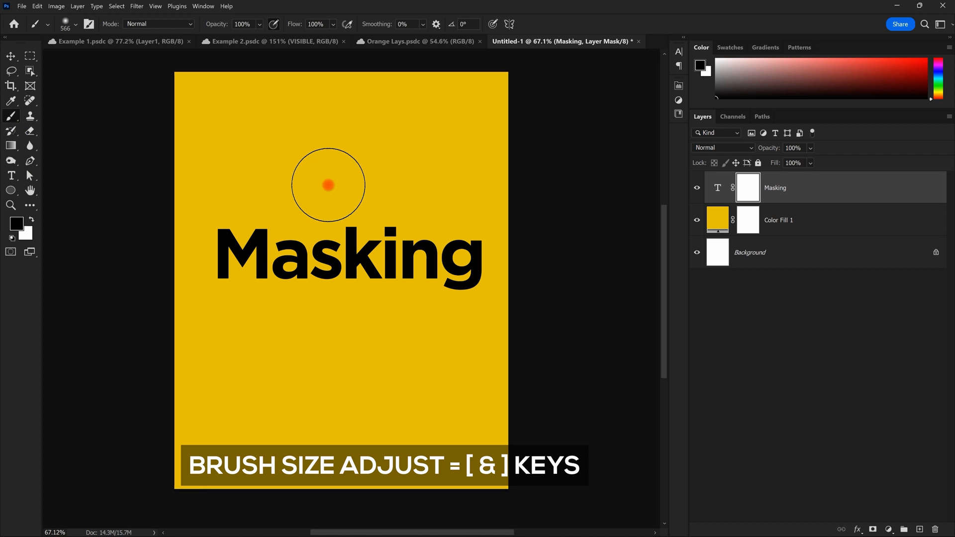
{"action": "right_click", "coordinate": [329, 185]}
{"action": "left_click_drag", "start_coordinate": [433, 148], "coordinate": [437, 151]}
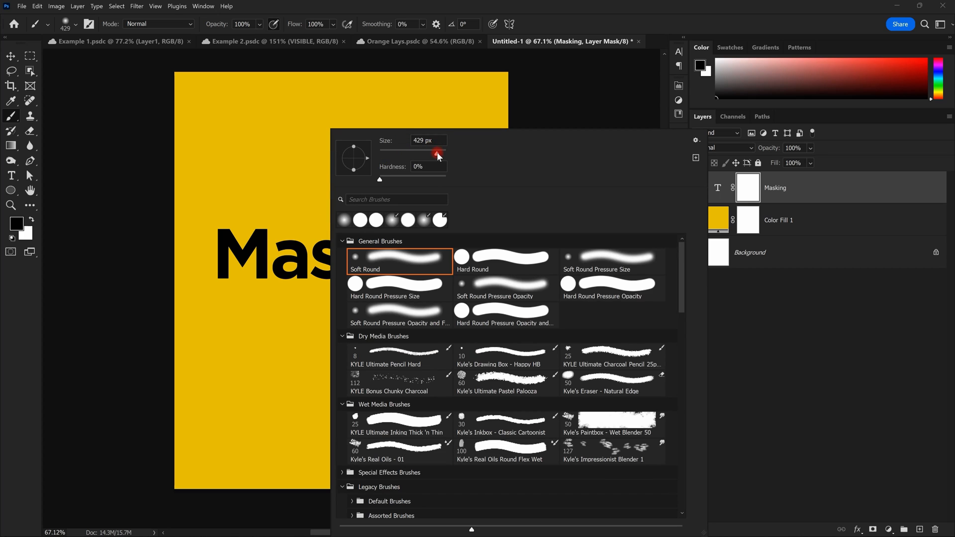
{"action": "left_click", "coordinate": [428, 141]}
{"action": "type", "text": "600"}
{"action": "key", "text": "Return"}
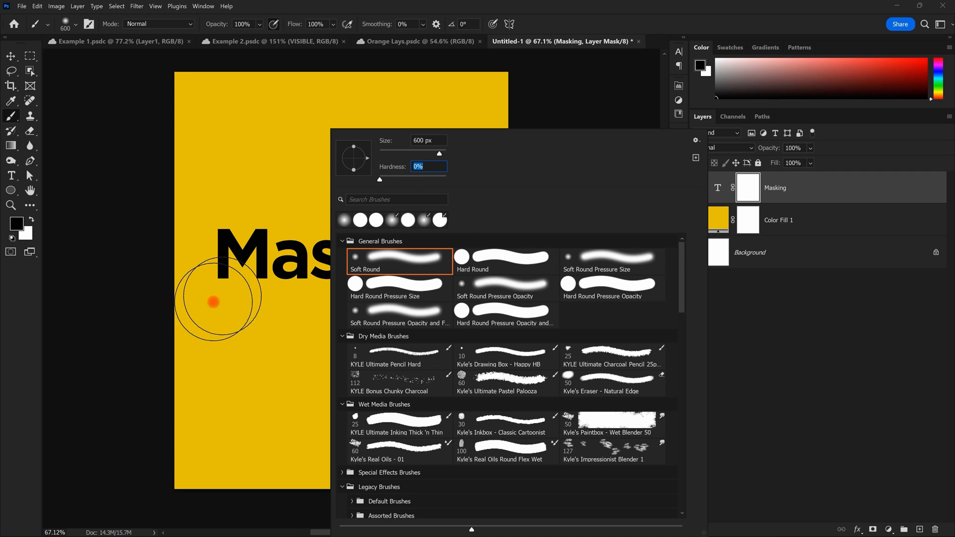
Step: Paint black on the mask across the lower edge of the "Masking" text so the letters fade out at the bottom
{"action": "left_click", "coordinate": [238, 312]}
{"action": "key", "text": "ctrl+z"}
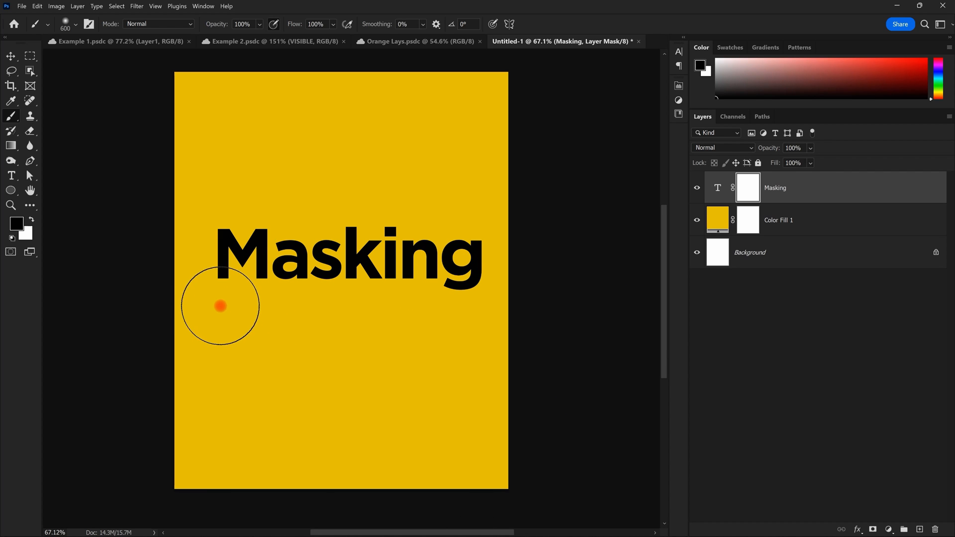
{"action": "left_click_drag", "start_coordinate": [221, 305], "coordinate": [476, 304]}
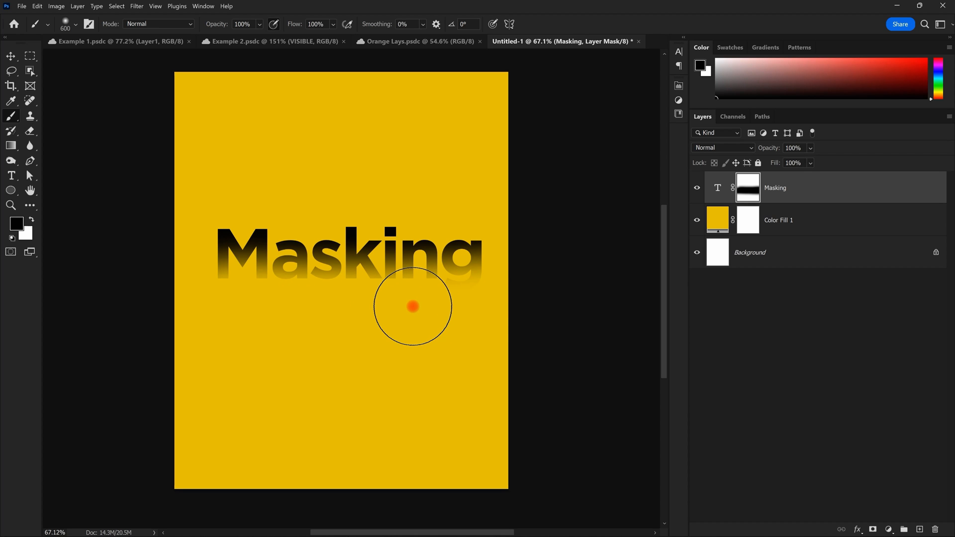
Step: View the Masking layer's mask on its own, and delete the mask from the layer
{"action": "left_click", "coordinate": [748, 193], "text": "alt"}
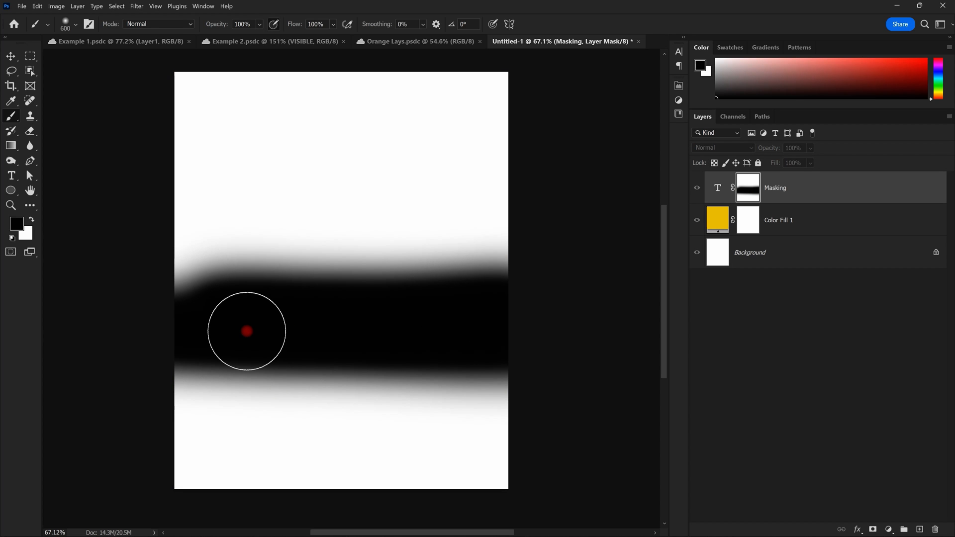
{"action": "left_click", "coordinate": [748, 193], "text": "alt"}
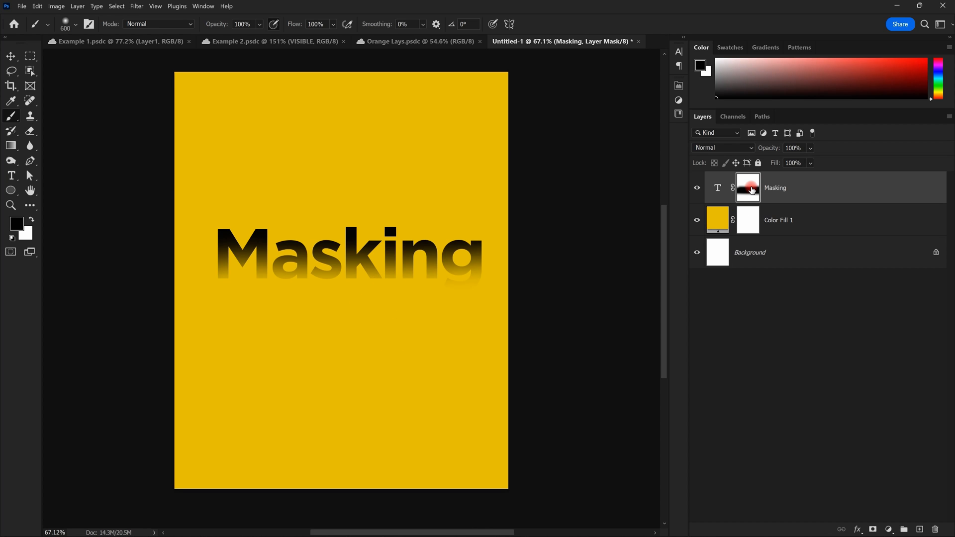
{"action": "key", "text": "Delete"}
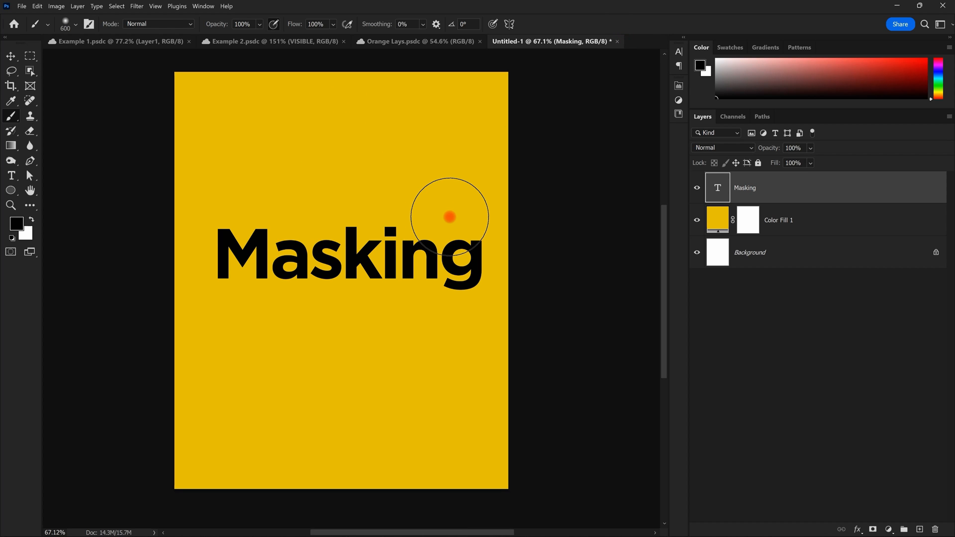
Step: Close the Untitled-1 document without saving and switch to Orange Lays.psdc with the Move tool active
{"action": "left_click", "coordinate": [618, 41]}
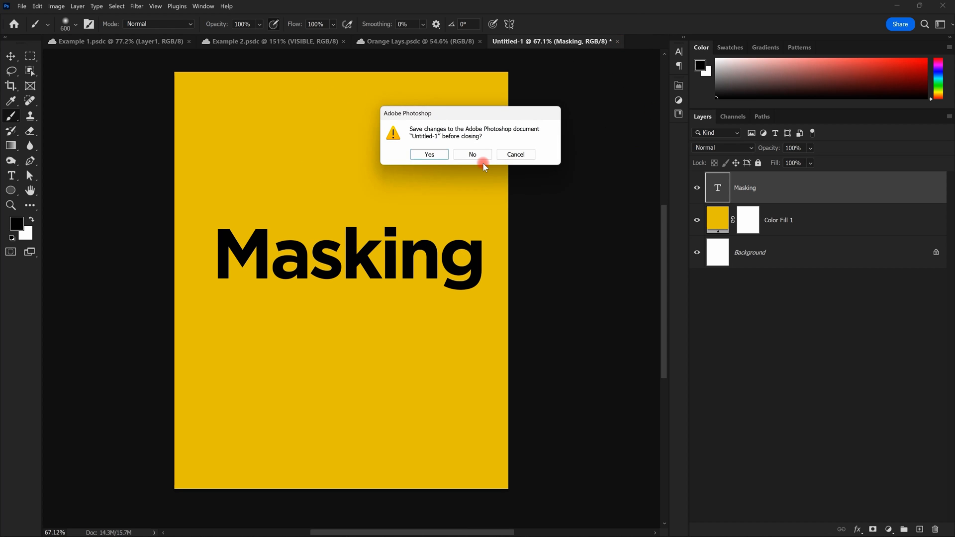
{"action": "left_click", "coordinate": [473, 155]}
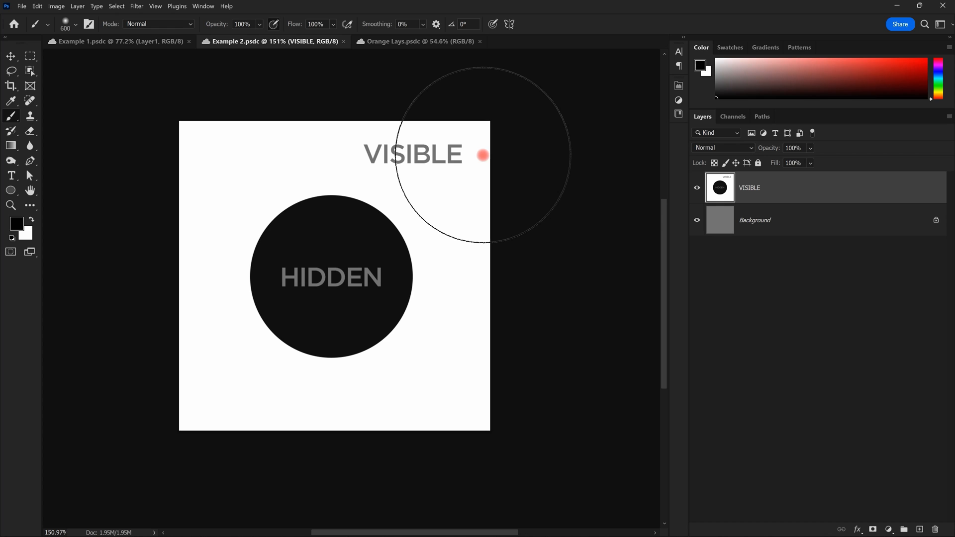
{"action": "left_click", "coordinate": [424, 43]}
{"action": "key", "text": "v"}
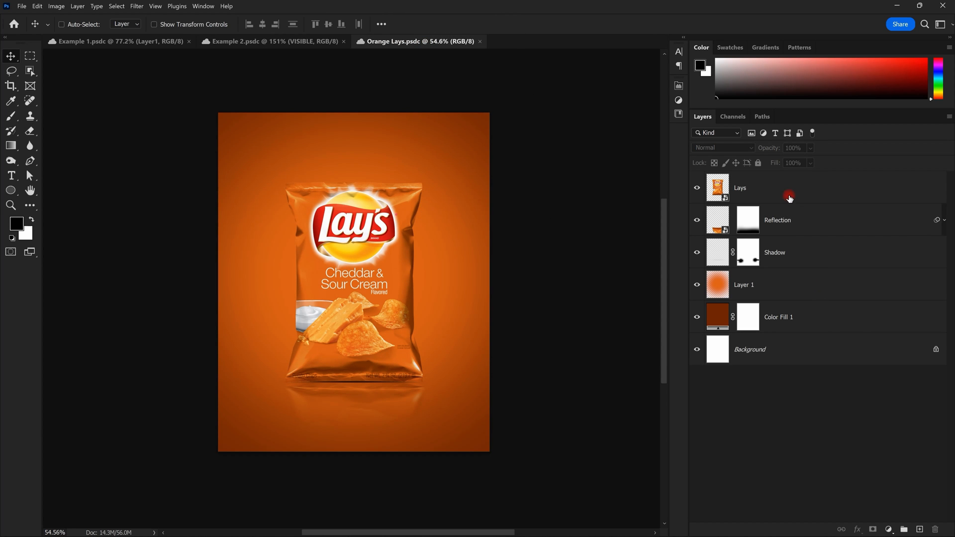
Step: Delete the Reflection, Shadow, Layer 1 and Color Fill 1 layers, keeping only Lays and Background
{"action": "left_click", "coordinate": [789, 196]}
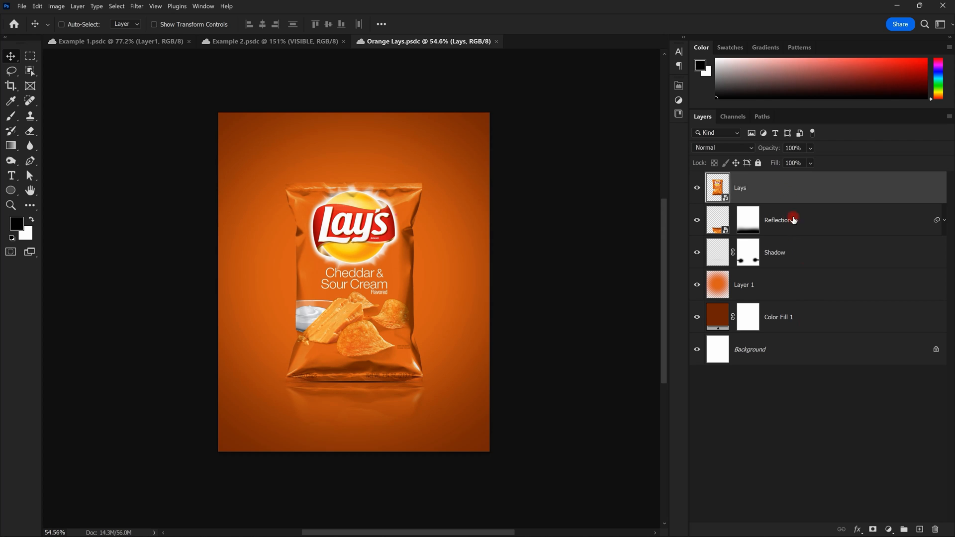
{"action": "left_click", "coordinate": [794, 219]}
{"action": "left_click", "coordinate": [799, 325]}
{"action": "left_click", "coordinate": [805, 222], "text": "shift"}
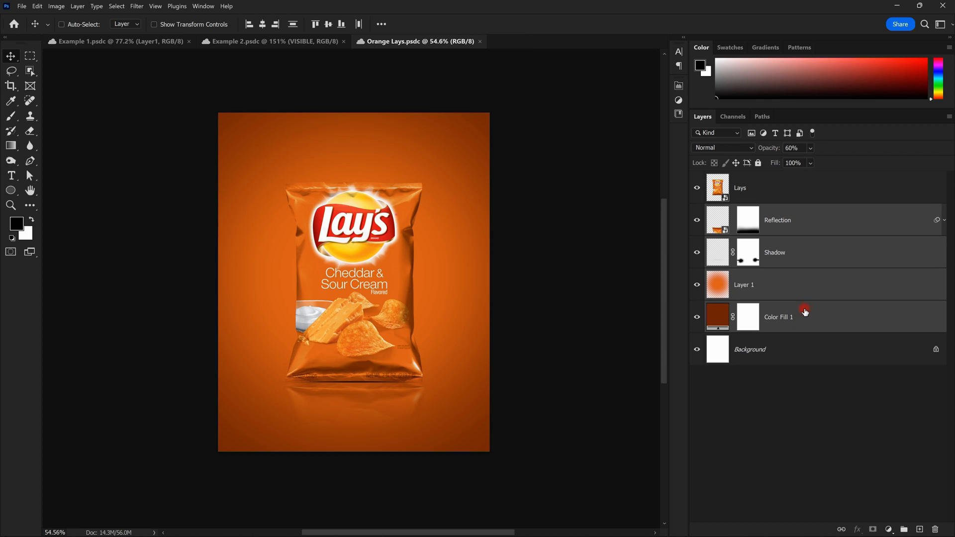
{"action": "key", "text": "Delete"}
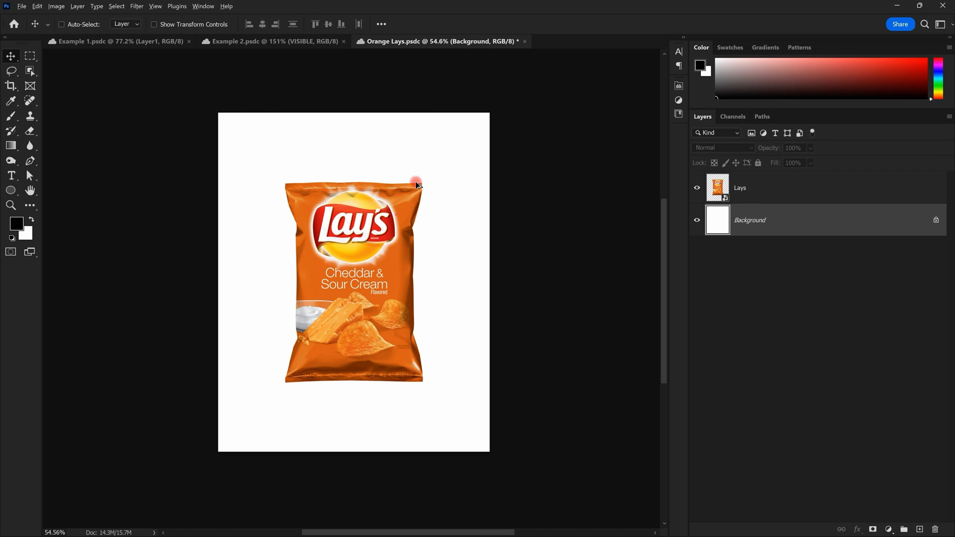
Step: Hide the Lays layer to view the plain Background, and show it again
{"action": "scroll", "coordinate": [405, 201], "scroll_direction": "up", "scroll_amount": 2}
{"action": "key", "text": "space"}
{"action": "left_click_drag", "start_coordinate": [404, 201], "coordinate": [399, 195]}
{"action": "left_click", "coordinate": [696, 189]}
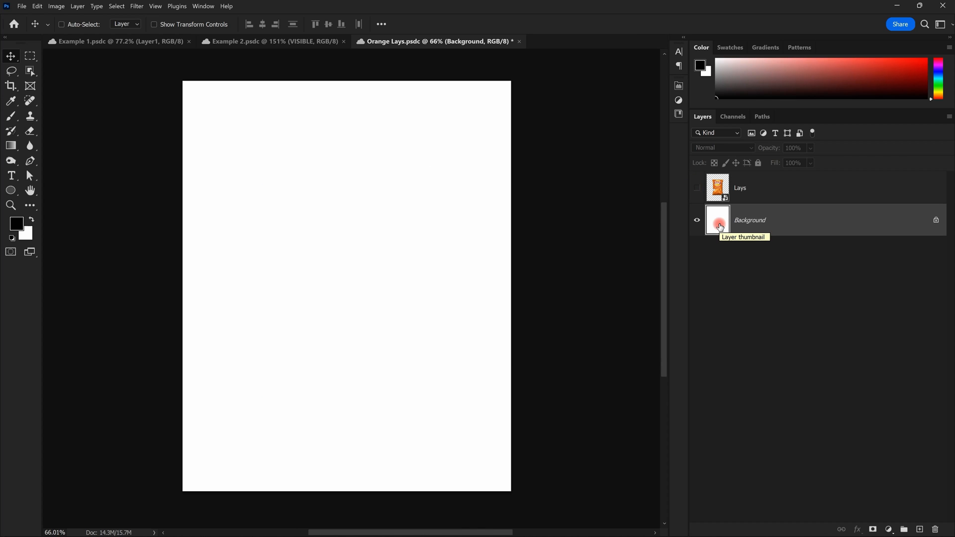
{"action": "left_click", "coordinate": [697, 188]}
{"action": "scroll", "coordinate": [426, 290], "scroll_direction": "down", "scroll_amount": 5}
{"action": "scroll", "coordinate": [402, 310], "scroll_direction": "up", "scroll_amount": 5}
{"action": "key", "text": "space"}
{"action": "mouse_move", "coordinate": [414, 210]}
{"action": "left_mouse_down"}
{"action": "mouse_move", "coordinate": [424, 224]}
{"action": "mouse_move", "coordinate": [406, 216]}
{"action": "left_mouse_up"}
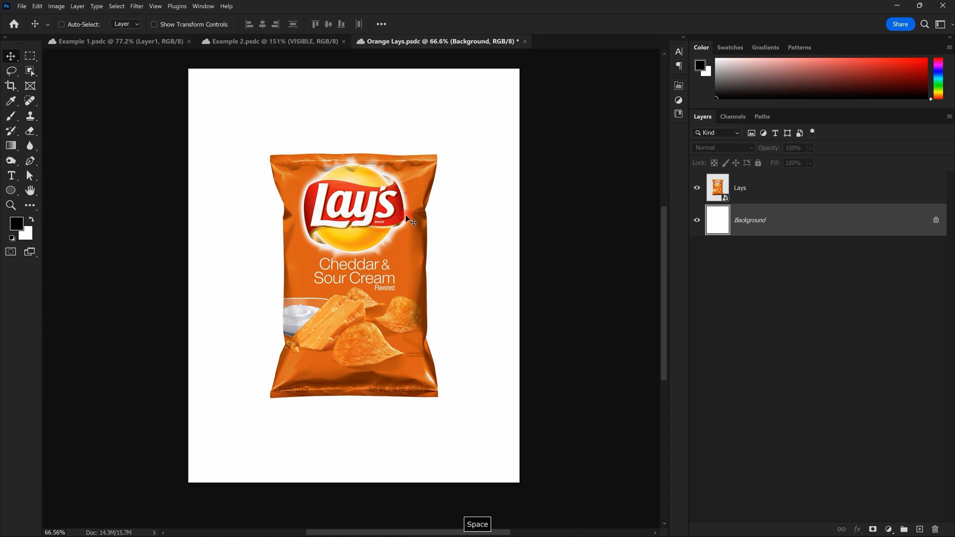
Step: Display the Lays layer's Free Transform bounding box and exit the transform without resizing the bag
{"action": "key", "text": "ctrl+t"}
{"action": "left_click", "coordinate": [743, 193]}
{"action": "key", "text": "ctrl+t"}
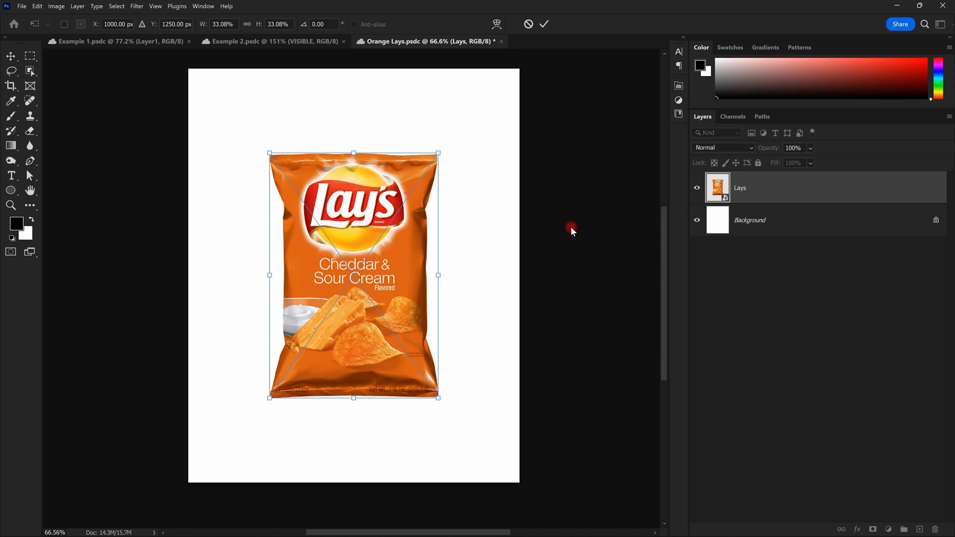
{"action": "left_click", "coordinate": [544, 24]}
{"action": "scroll", "coordinate": [419, 234], "scroll_direction": "down", "scroll_amount": 1}
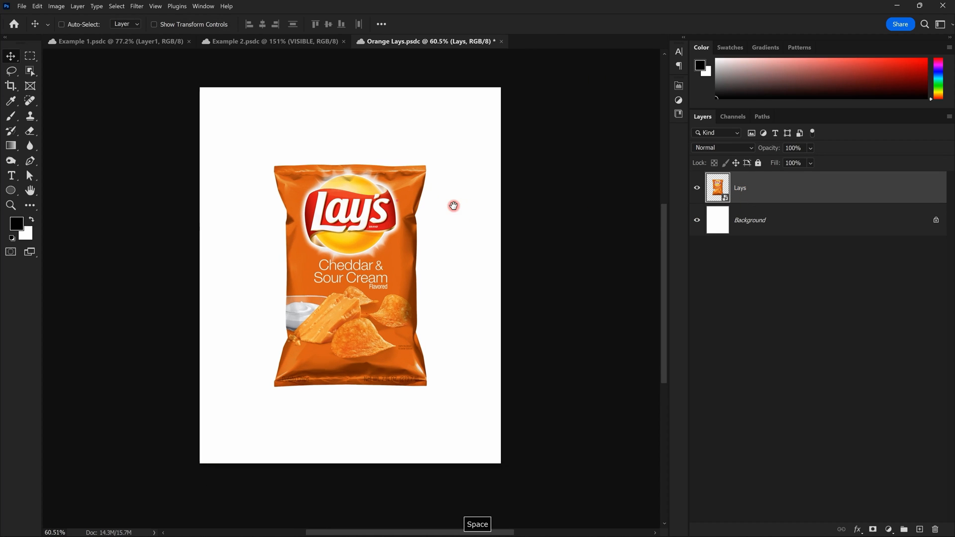
Step: Add a Solid Color fill layer above Background in dark orange-brown 662b00, starting from a color sampled off the bag
{"action": "left_click", "coordinate": [759, 223]}
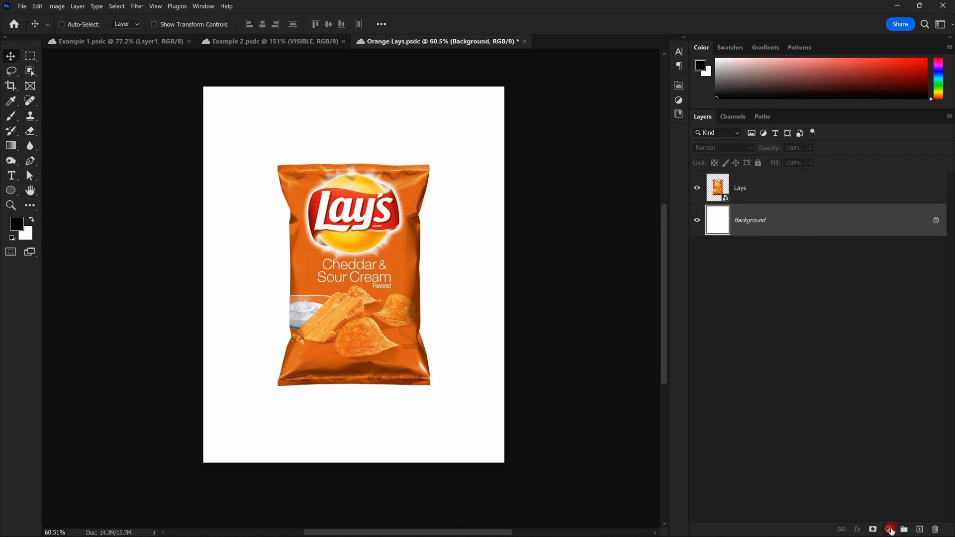
{"action": "left_click", "coordinate": [890, 530]}
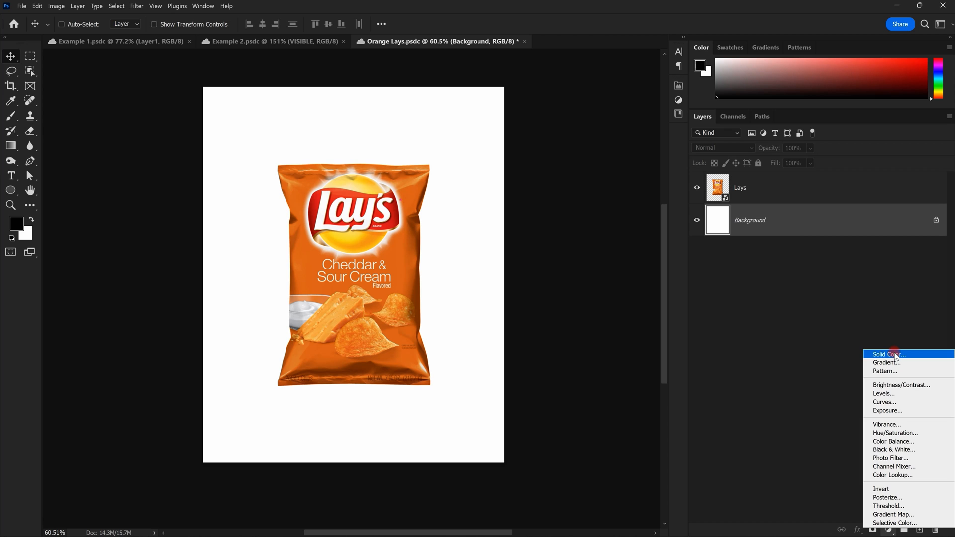
{"action": "left_click", "coordinate": [895, 355]}
{"action": "left_click_drag", "start_coordinate": [680, 122], "coordinate": [656, 102]}
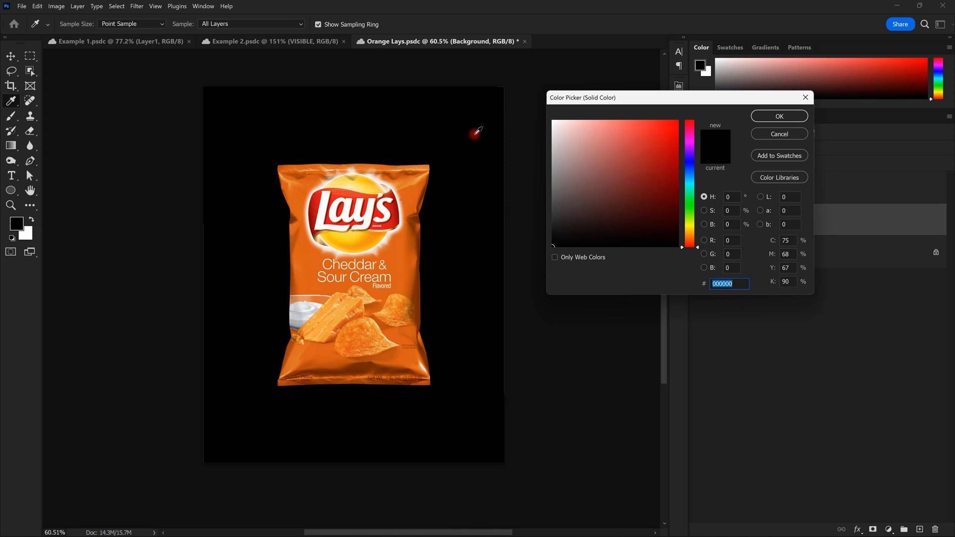
{"action": "left_click", "coordinate": [424, 191]}
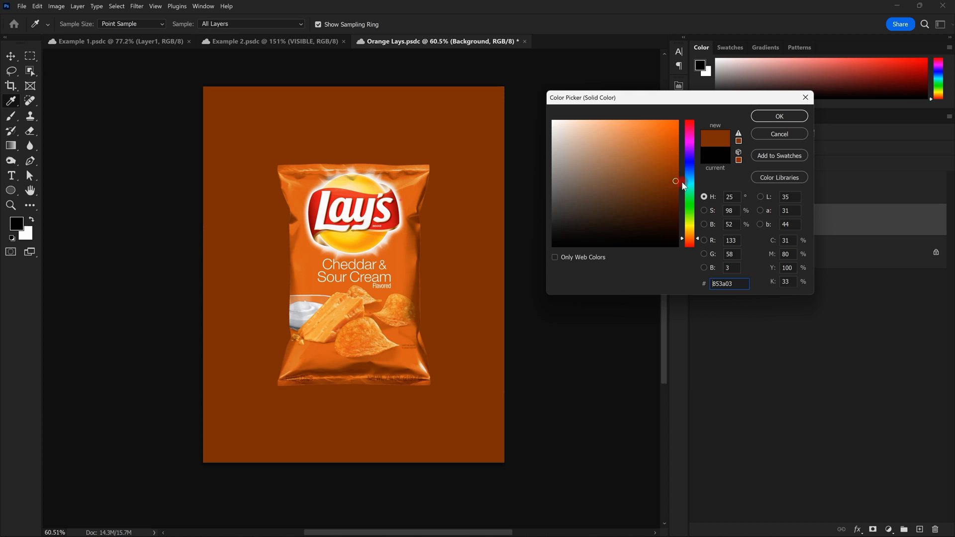
{"action": "left_click_drag", "start_coordinate": [676, 180], "coordinate": [681, 197]}
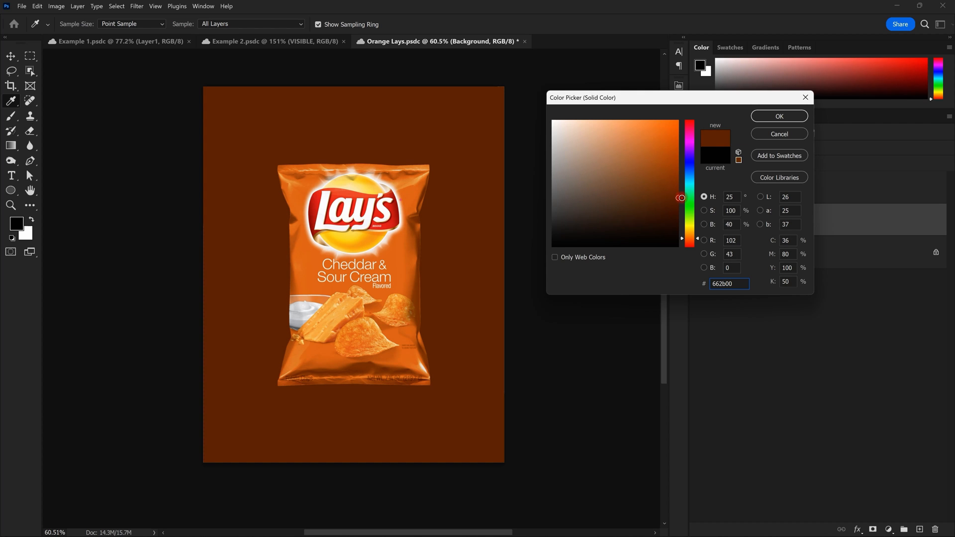
{"action": "left_click", "coordinate": [779, 117]}
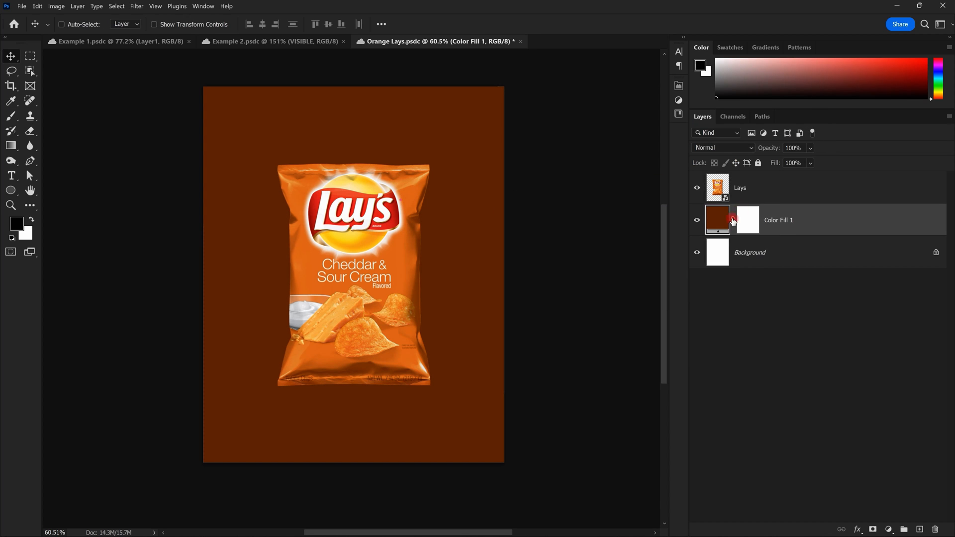
Step: Toggle the Color Fill 1 and Lays layers' visibility to examine how they stack over the Background
{"action": "left_click", "coordinate": [697, 222]}
{"action": "left_click", "coordinate": [698, 223]}
{"action": "left_click", "coordinate": [697, 220]}
{"action": "left_click", "coordinate": [697, 187]}
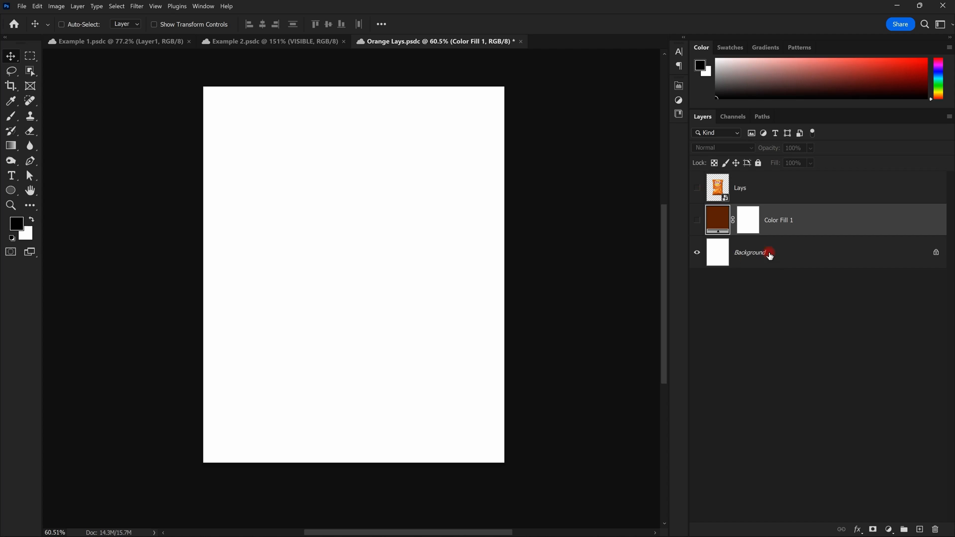
{"action": "left_click", "coordinate": [769, 254]}
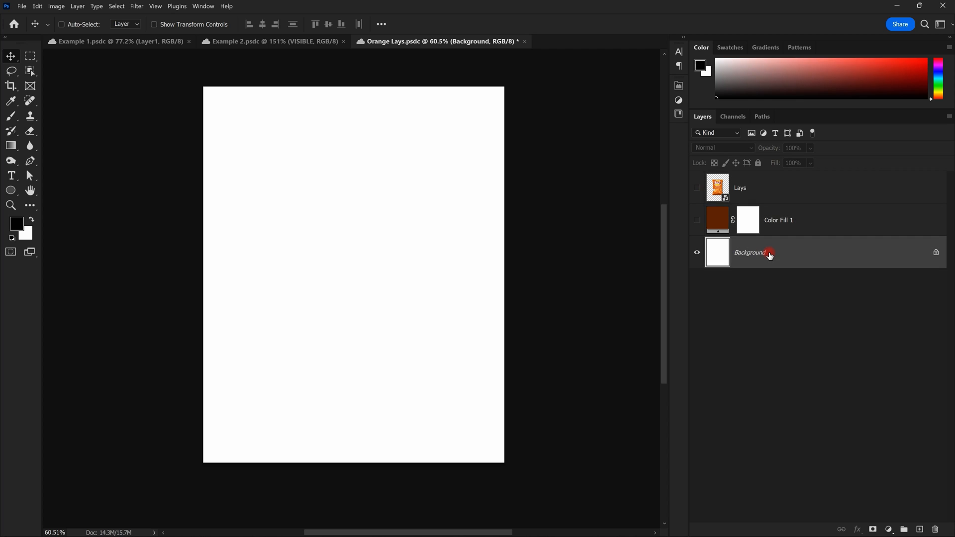
{"action": "left_click", "coordinate": [696, 223]}
{"action": "left_click", "coordinate": [717, 226]}
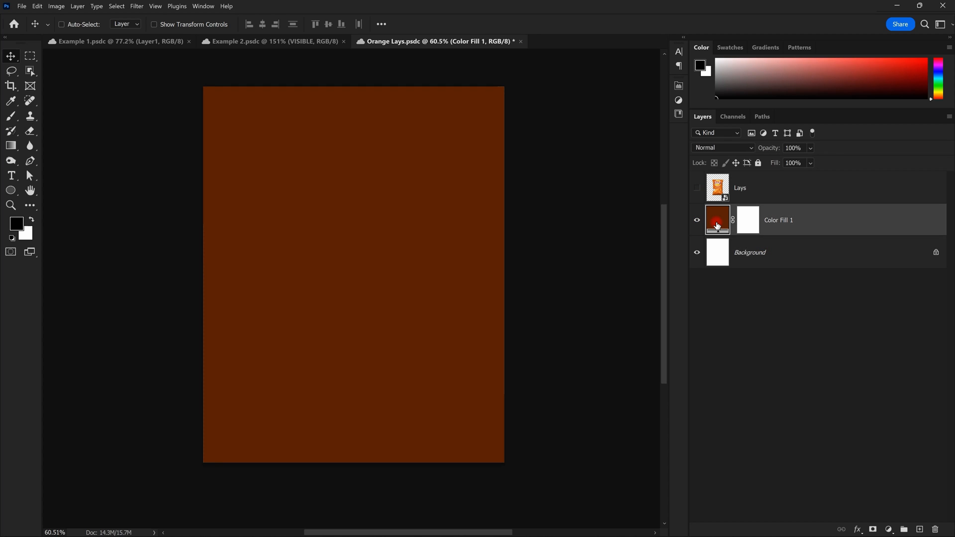
{"action": "left_click", "coordinate": [698, 189]}
{"action": "left_click", "coordinate": [720, 226]}
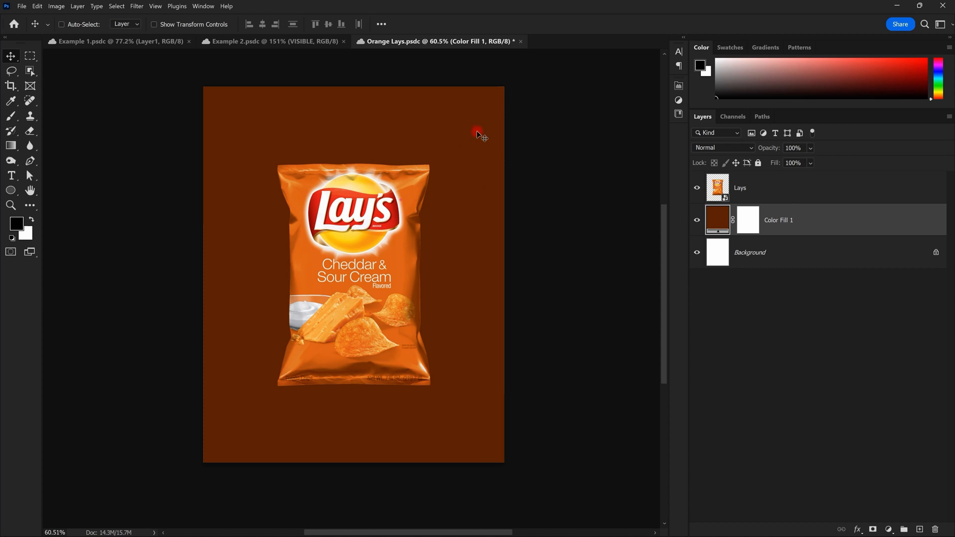
Step: Move the Lays layer beneath Color Fill 1 to demonstrate stacking order, and return it to the top of the stack
{"action": "left_click", "coordinate": [727, 196]}
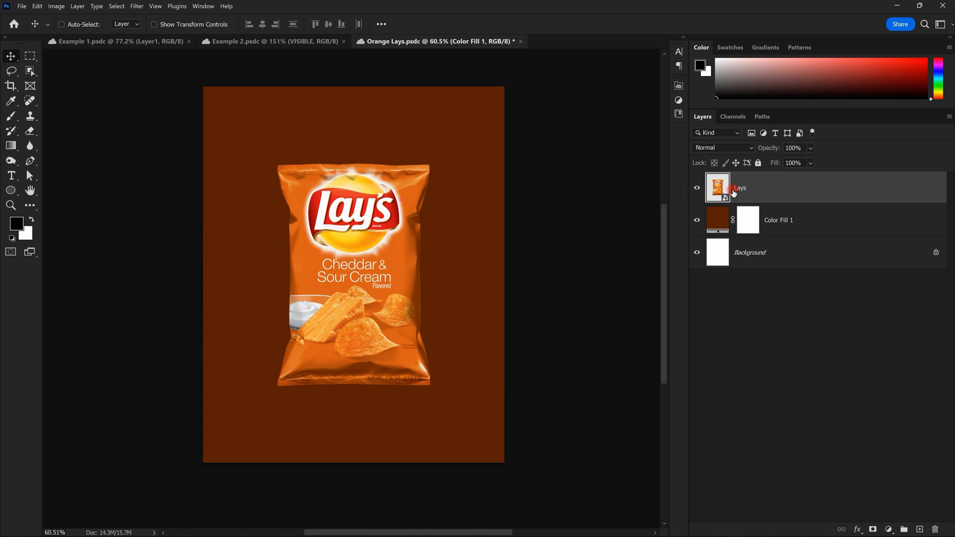
{"action": "left_click", "coordinate": [697, 189]}
{"action": "left_click", "coordinate": [695, 192]}
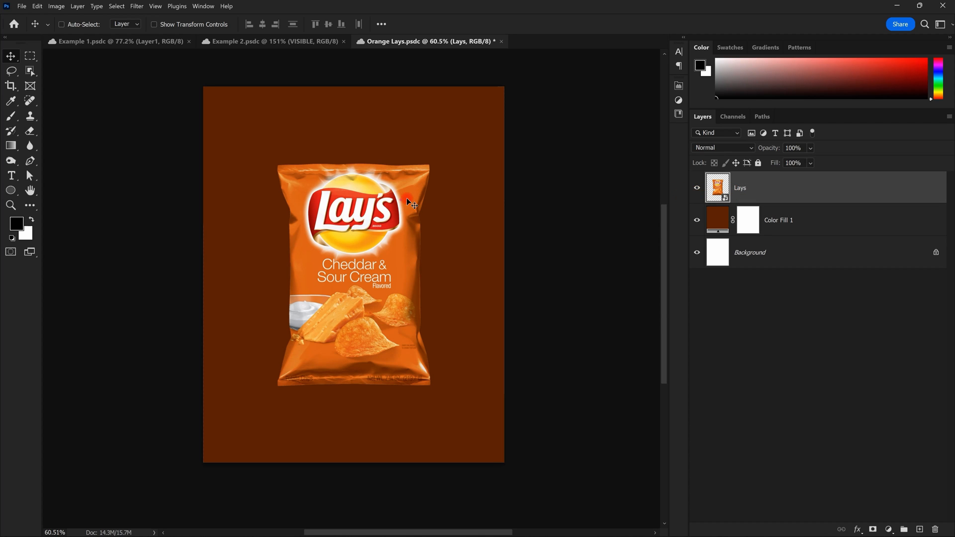
{"action": "left_click_drag", "start_coordinate": [772, 194], "coordinate": [778, 230]}
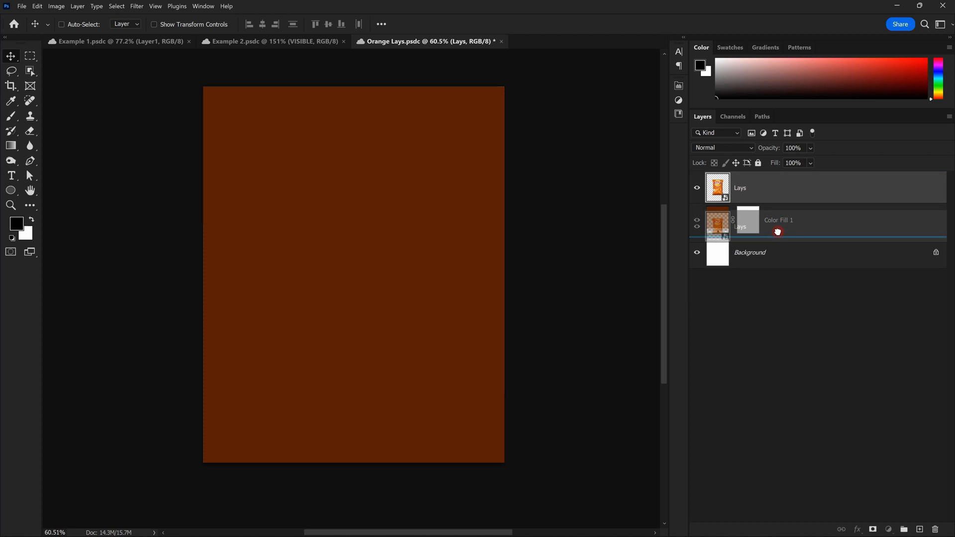
{"action": "left_click", "coordinate": [714, 191]}
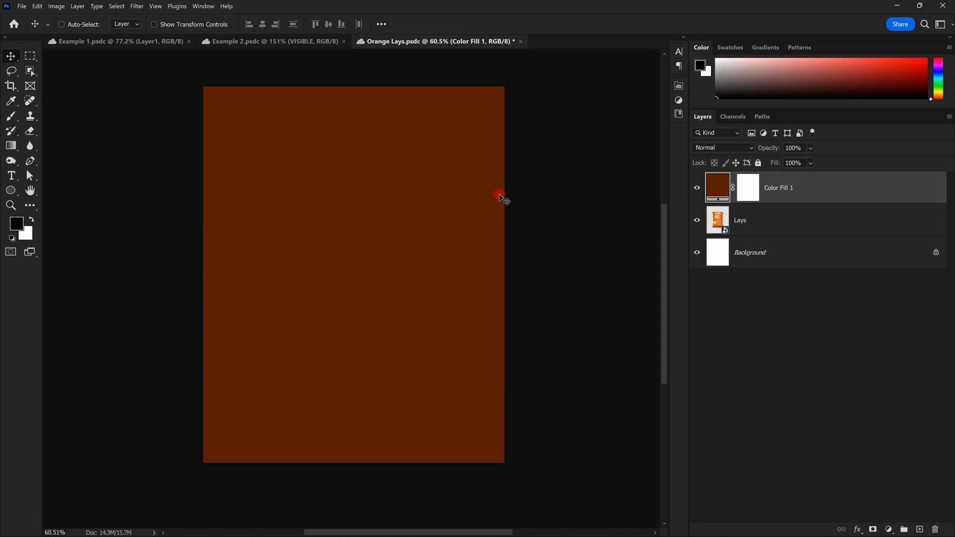
{"action": "left_click_drag", "start_coordinate": [748, 220], "coordinate": [745, 186]}
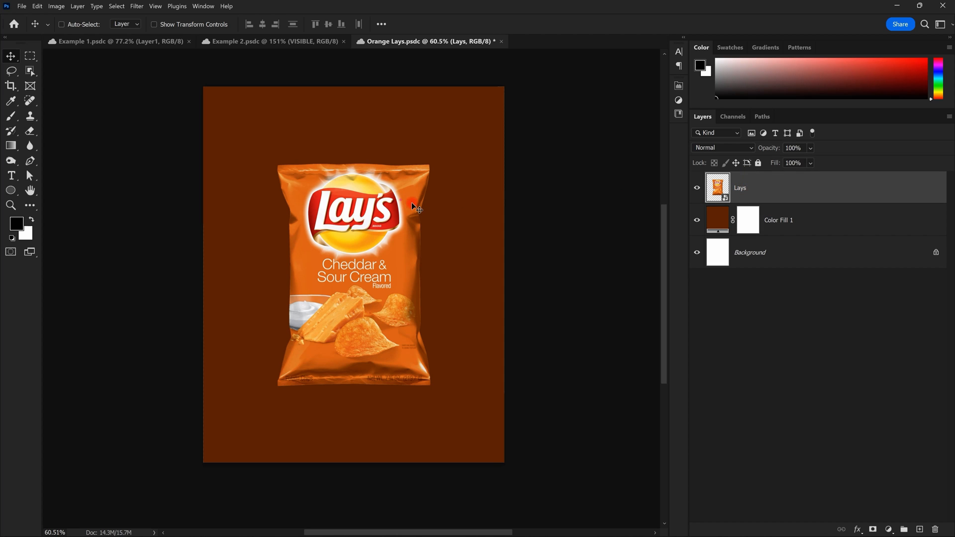
Step: Add a new empty layer between Color Fill 1 and the Lays layer
{"action": "left_click", "coordinate": [857, 224]}
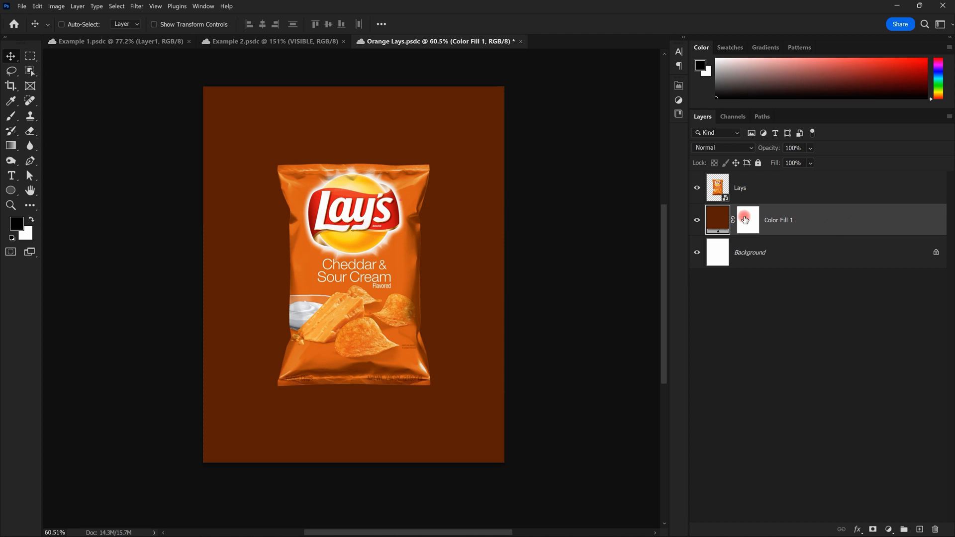
{"action": "left_click", "coordinate": [920, 529]}
{"action": "left_click", "coordinate": [714, 223]}
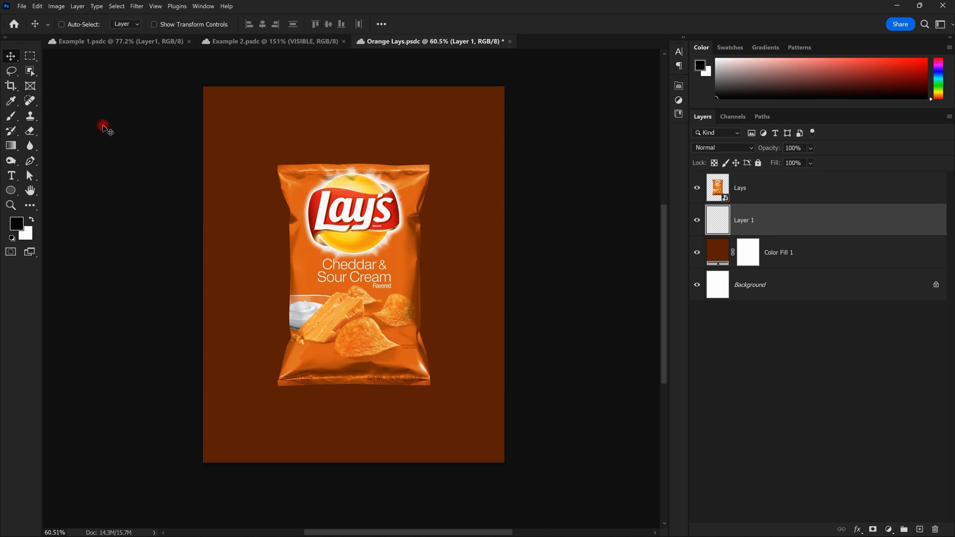
Step: Set up the Brush tool with the Soft Round tip at 1200 px and 35% flow
{"action": "left_click", "coordinate": [15, 118]}
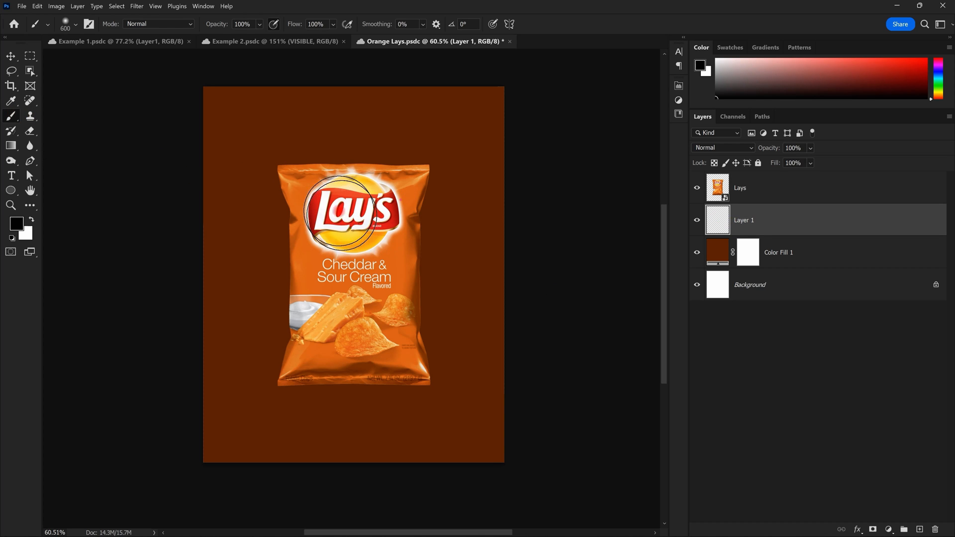
{"action": "right_click", "coordinate": [338, 205]}
{"action": "left_click", "coordinate": [428, 140]}
{"action": "type", "text": "1200"}
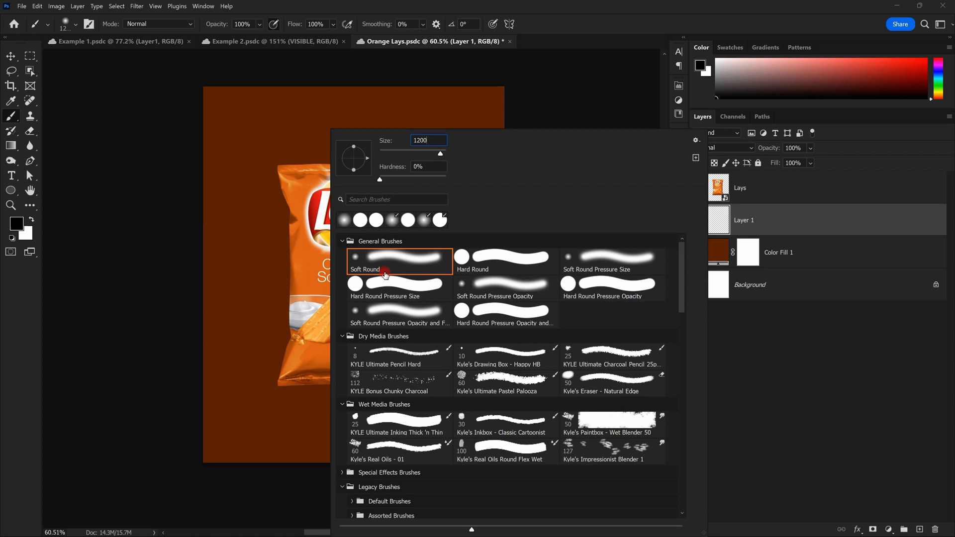
{"action": "key", "text": "Return"}
{"action": "left_click", "coordinate": [320, 23]}
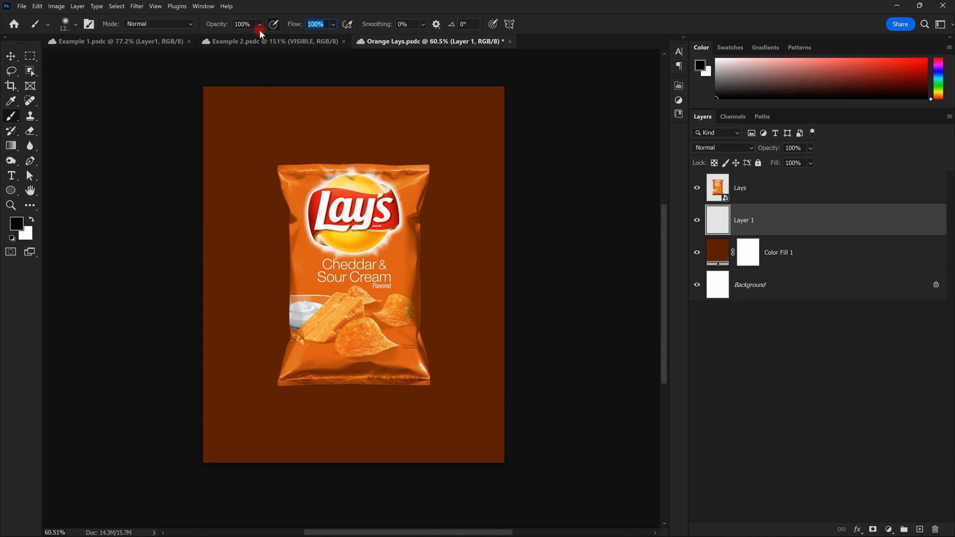
{"action": "type", "text": "35"}
{"action": "key", "text": "Return"}
Step: Enlarge the brush size to 2000 px
{"action": "right_click", "coordinate": [353, 277]}
{"action": "left_click_drag", "start_coordinate": [467, 140], "coordinate": [372, 155]}
{"action": "type", "text": "2000"}
{"action": "key", "text": "Return"}
Step: Set the foreground color to bright orange ff670c, starting from a color sampled off the bag, and return to the Brush tool
{"action": "left_click", "coordinate": [17, 224]}
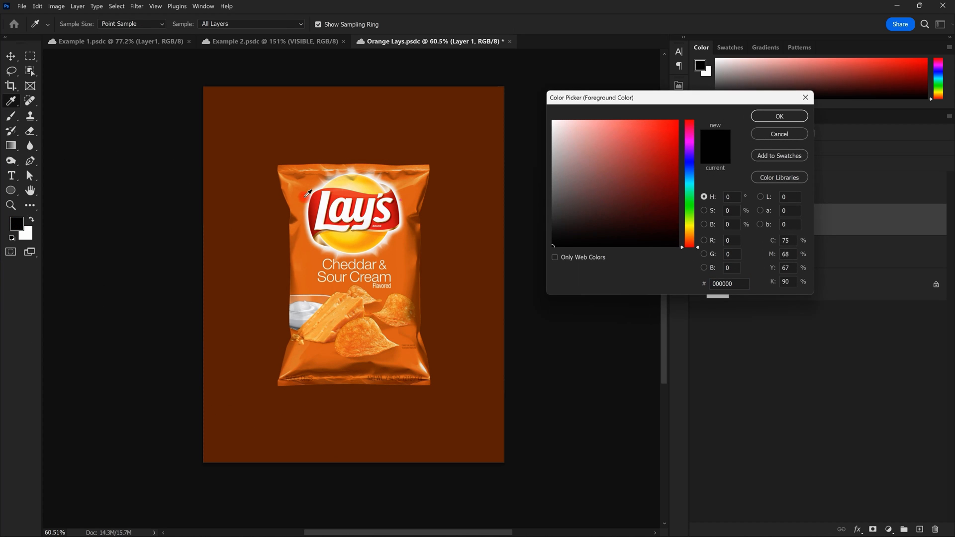
{"action": "left_click_drag", "start_coordinate": [611, 102], "coordinate": [496, 135]}
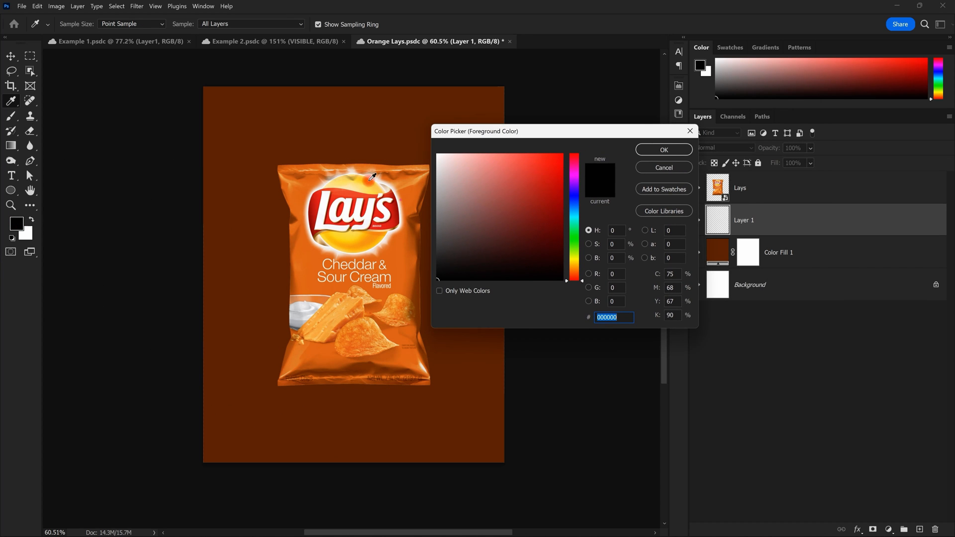
{"action": "left_click", "coordinate": [369, 179]}
{"action": "left_click", "coordinate": [410, 197]}
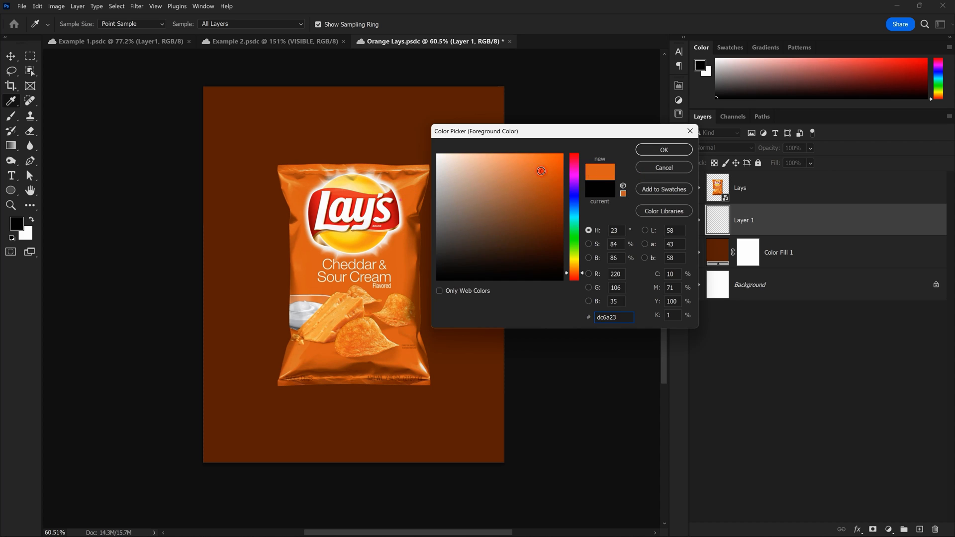
{"action": "left_click_drag", "start_coordinate": [574, 276], "coordinate": [577, 273]}
{"action": "left_click", "coordinate": [663, 149]}
{"action": "key", "text": "b"}
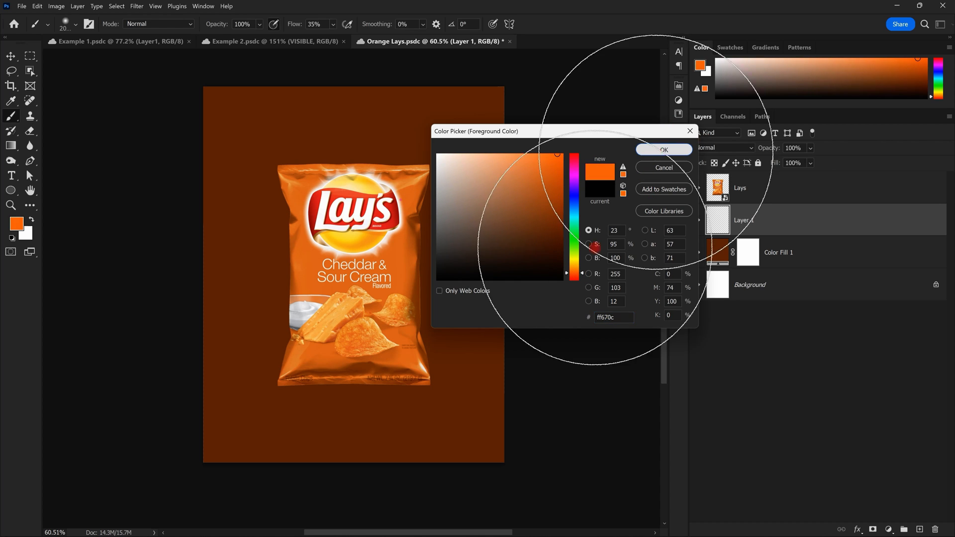
Step: Stamp several soft orange dabs on Layer 1 at the bag's center to build a glow behind it
{"action": "left_click", "coordinate": [356, 281]}
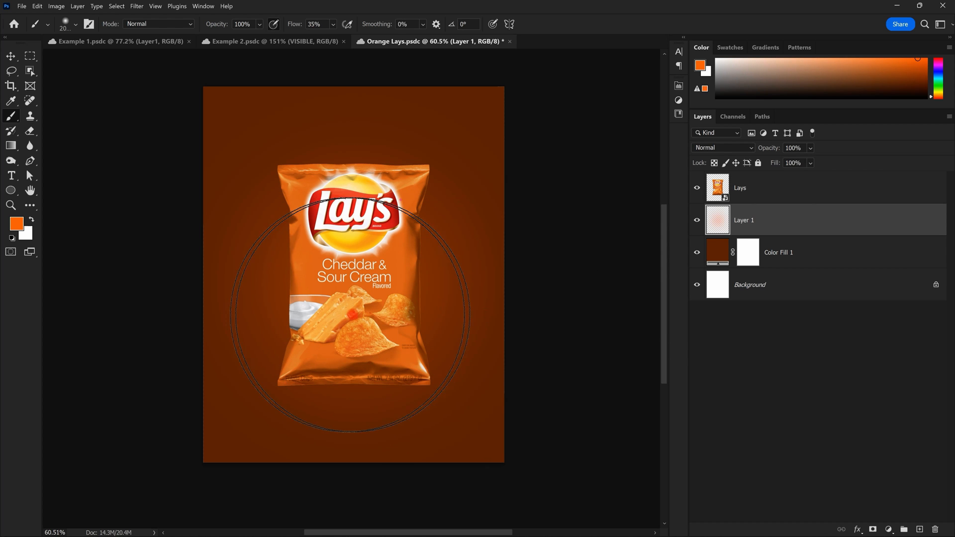
{"action": "left_click", "coordinate": [350, 282]}
{"action": "left_click", "coordinate": [355, 296]}
{"action": "left_click", "coordinate": [370, 321]}
{"action": "left_click", "coordinate": [351, 288]}
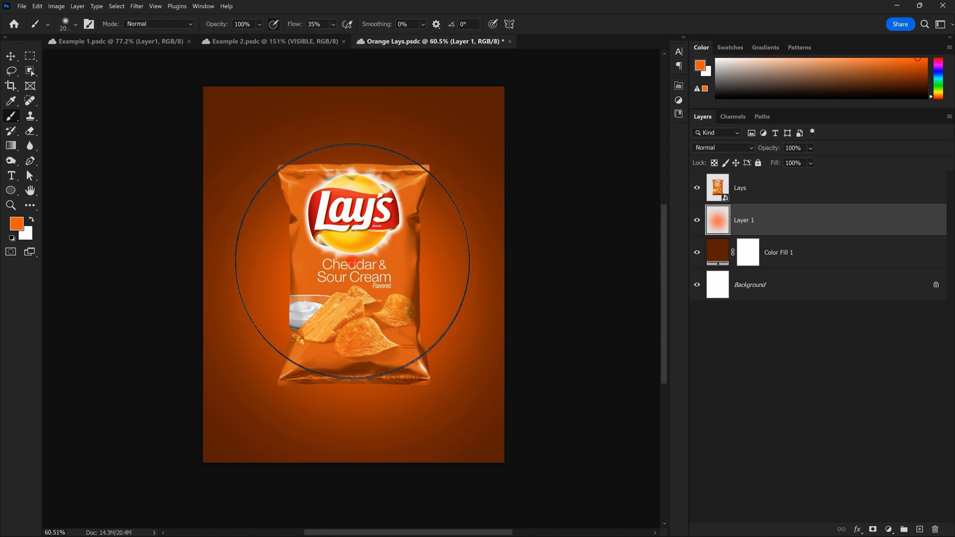
Step: Undo all the orange dabs on Layer 1
{"action": "key", "text": "ctrl+z"}
{"action": "key", "text": "ctrl+z"}
{"action": "key", "text": "ctrl+z"}
{"action": "key", "text": "ctrl+z"}
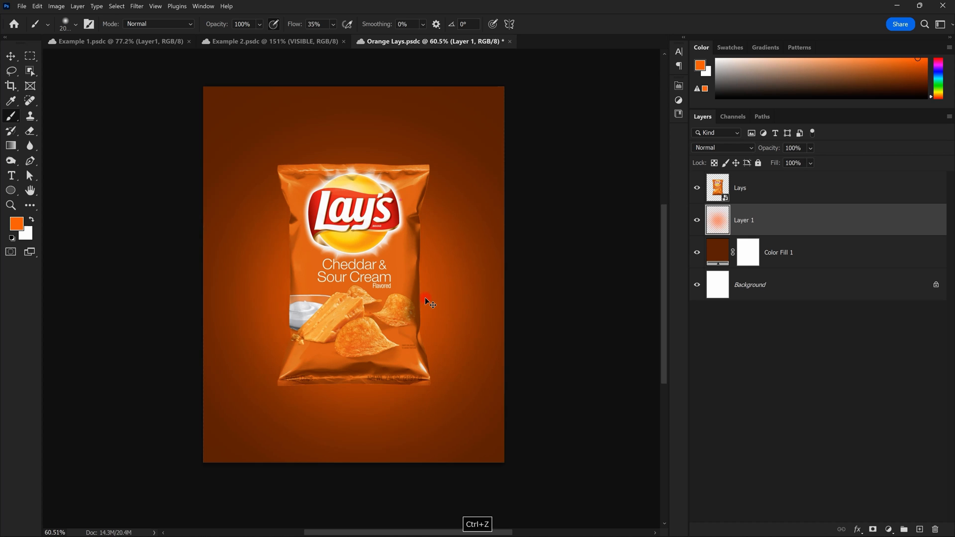
{"action": "key", "text": "ctrl+z"}
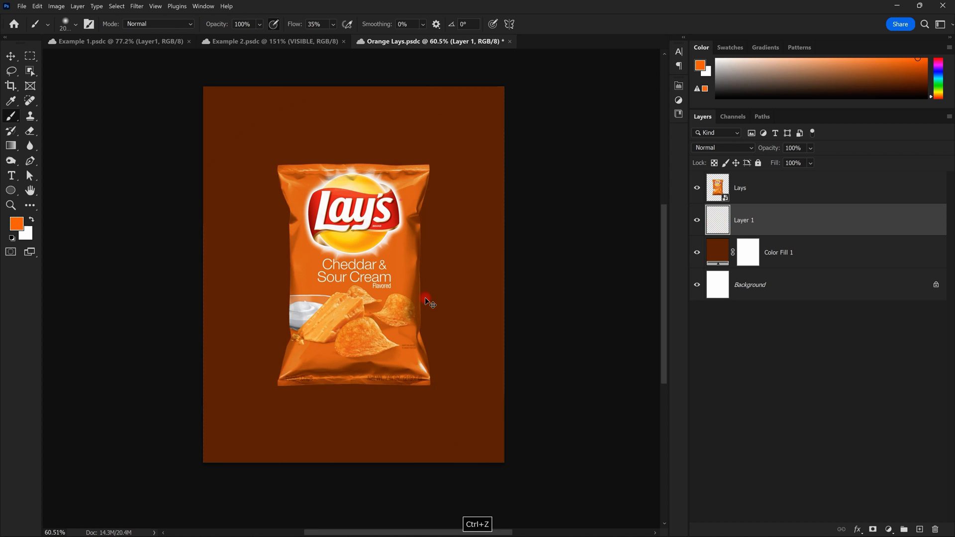
Step: Enlarge the brush freehand to about 3100 px, stamp a broader orange glow behind the bag, and examine it
{"action": "mouse_move", "coordinate": [377, 264]}
{"action": "left_mouse_down"}
{"action": "mouse_move", "coordinate": [587, 270]}
{"action": "mouse_move", "coordinate": [360, 258]}
{"action": "mouse_move", "coordinate": [421, 279]}
{"action": "left_mouse_up"}
{"action": "left_click", "coordinate": [349, 284]}
{"action": "left_click", "coordinate": [349, 285]}
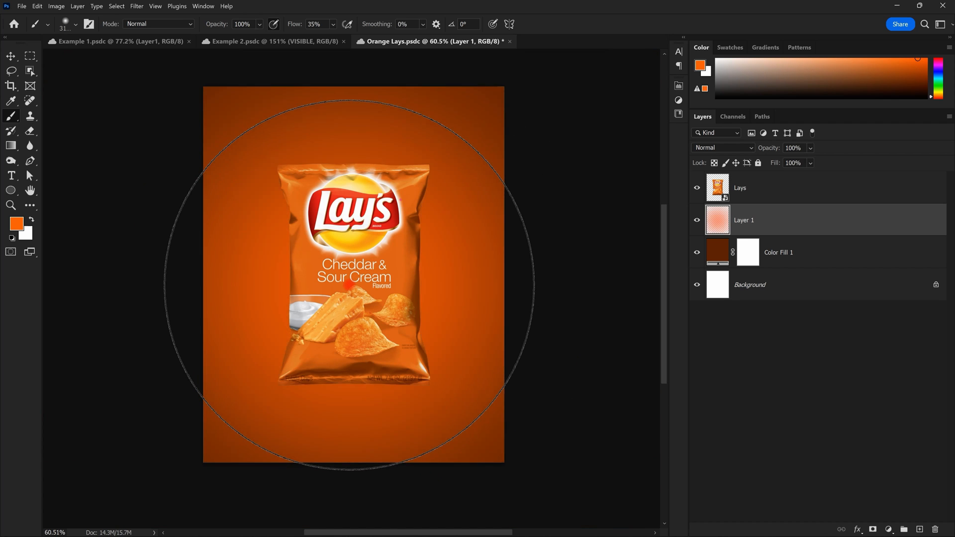
{"action": "left_click", "coordinate": [353, 273]}
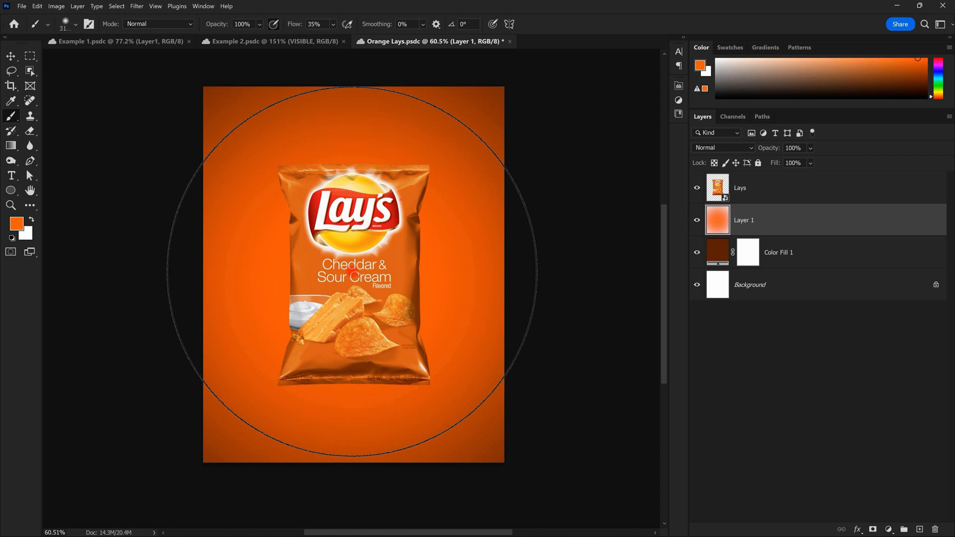
{"action": "key", "text": "v"}
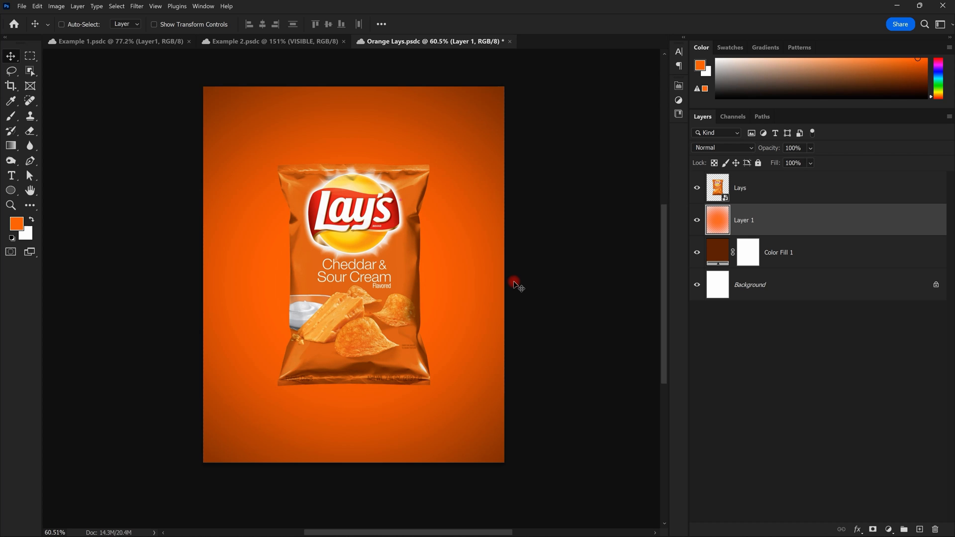
{"action": "scroll", "coordinate": [429, 212], "scroll_direction": "up", "scroll_amount": 5}
{"action": "scroll", "coordinate": [430, 213], "scroll_direction": "down", "scroll_amount": 7}
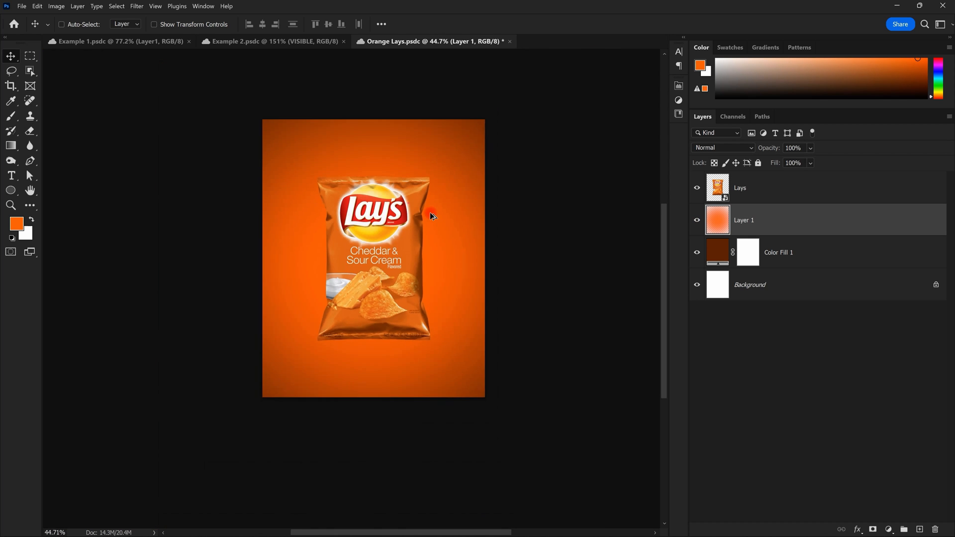
{"action": "scroll", "coordinate": [430, 213], "scroll_direction": "up", "scroll_amount": 4}
{"action": "left_click_drag", "start_coordinate": [453, 203], "coordinate": [441, 203]}
{"action": "scroll", "coordinate": [425, 202], "scroll_direction": "down", "scroll_amount": 3}
{"action": "scroll", "coordinate": [425, 201], "scroll_direction": "up", "scroll_amount": 2}
Step: Undo the broad orange glow until Layer 1 is empty
{"action": "key", "text": "ctrl+z"}
{"action": "key", "text": "ctrl+z"}
{"action": "key", "text": "ctrl+z"}
{"action": "key", "text": "ctrl+z"}
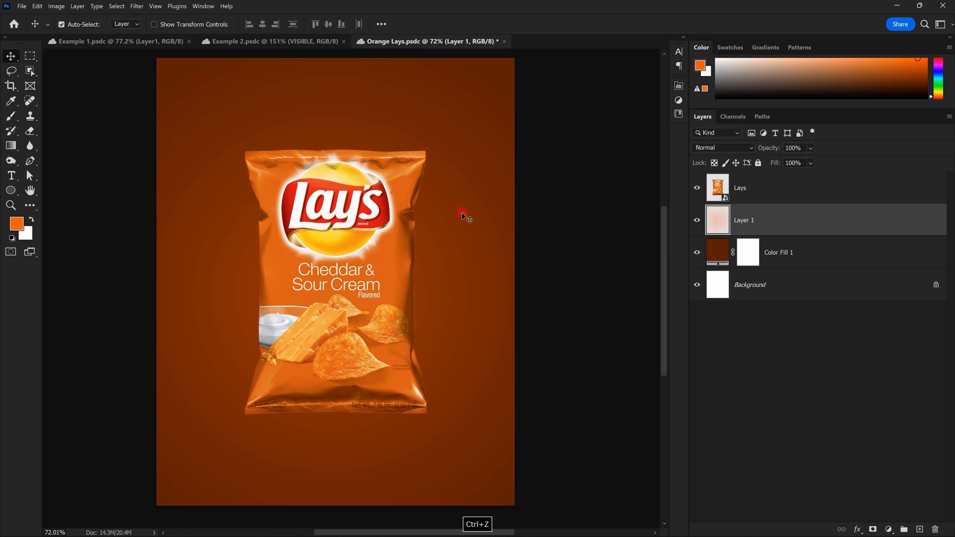
{"action": "scroll", "coordinate": [413, 214], "scroll_direction": "down", "scroll_amount": 2}
{"action": "key", "text": "ctrl+z"}
Step: Adjust the foreground color to a slightly more saturated bright orange
{"action": "key", "text": "i"}
{"action": "scroll", "coordinate": [408, 219], "scroll_direction": "up", "scroll_amount": 2}
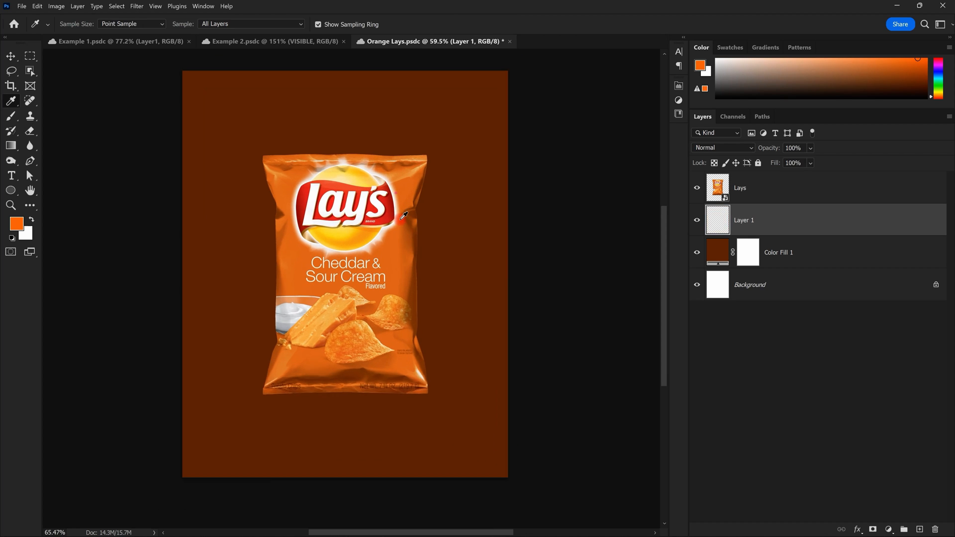
{"action": "left_click", "coordinate": [19, 220]}
{"action": "left_click", "coordinate": [555, 166]}
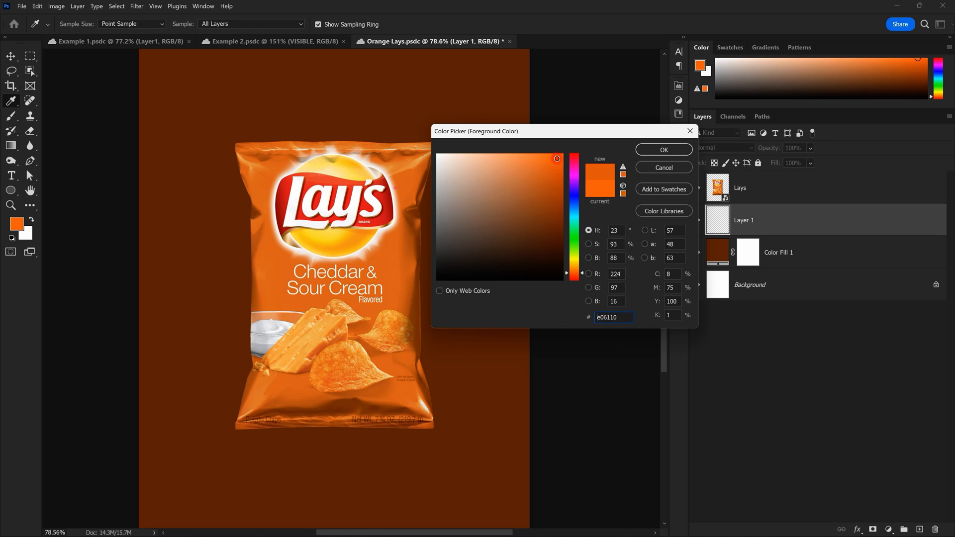
{"action": "left_click", "coordinate": [679, 152]}
{"action": "scroll", "coordinate": [358, 122], "scroll_direction": "down", "scroll_amount": 2}
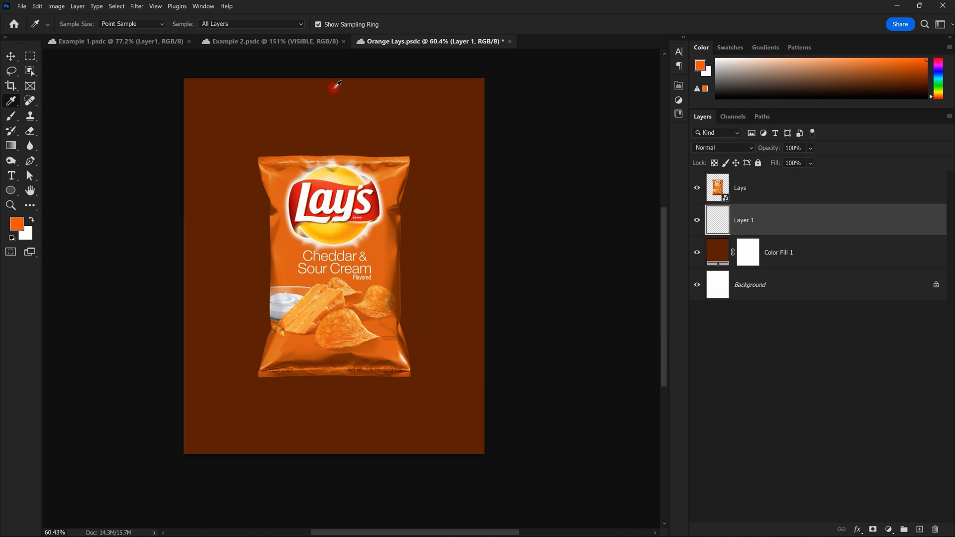
Step: Set the brush flow to 75% and resize the brush freehand to about 2300 px
{"action": "left_click", "coordinate": [11, 116]}
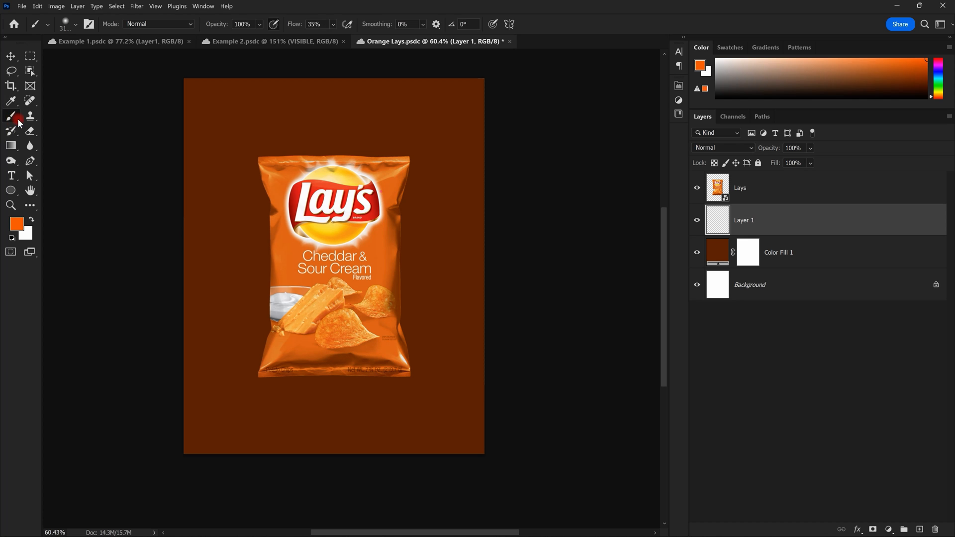
{"action": "type", "text": "75"}
{"action": "scroll", "coordinate": [346, 157], "scroll_direction": "down", "scroll_amount": 1}
{"action": "key", "text": "space"}
{"action": "mouse_move", "coordinate": [340, 194]}
{"action": "left_mouse_down"}
{"action": "mouse_move", "coordinate": [361, 263]}
{"action": "mouse_move", "coordinate": [212, 253]}
{"action": "left_mouse_up"}
Step: Stamp a soft orange glow behind the bag's center on Layer 1, undo the excess dabs, and switch to the Move tool
{"action": "left_click", "coordinate": [363, 289]}
{"action": "left_click", "coordinate": [359, 283]}
{"action": "left_click", "coordinate": [359, 282]}
{"action": "left_click", "coordinate": [362, 281]}
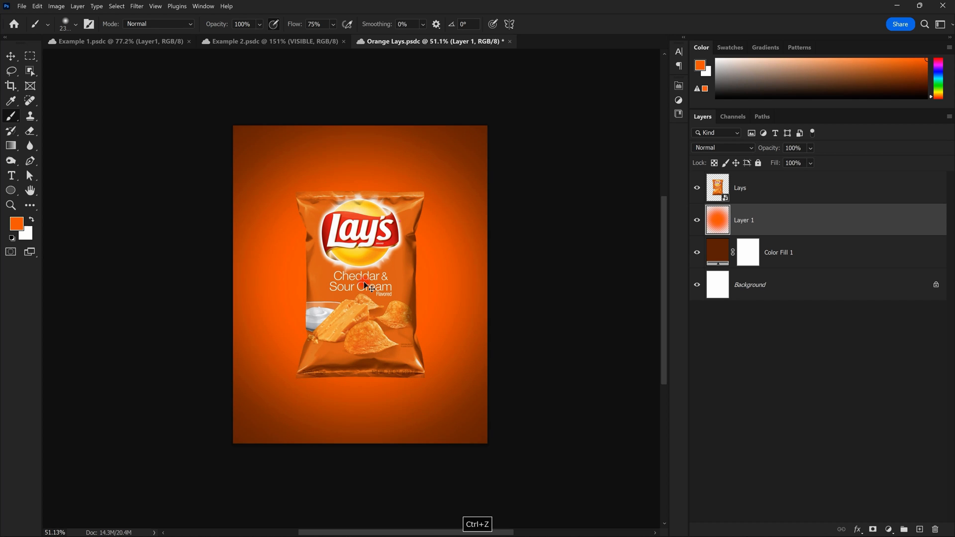
{"action": "key", "text": "ctrl+z"}
{"action": "key", "text": "ctrl+z"}
{"action": "key", "text": "v"}
{"action": "scroll", "coordinate": [397, 290], "scroll_direction": "up", "scroll_amount": 3}
{"action": "key", "text": "space"}
{"action": "left_click_drag", "start_coordinate": [420, 267], "coordinate": [422, 261]}
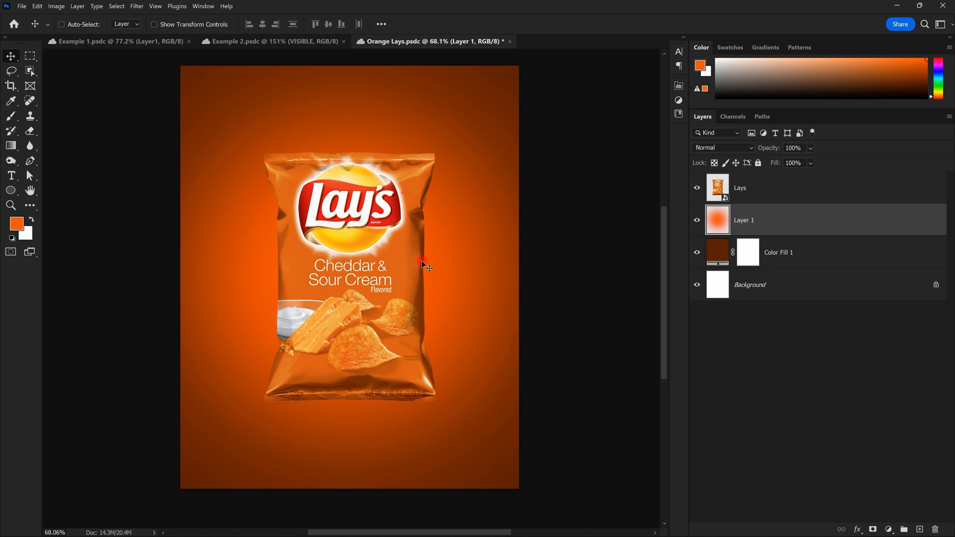
Step: Hide Layer 1 and show it again to compare the background with and without the orange glow
{"action": "left_click", "coordinate": [695, 224]}
{"action": "left_click", "coordinate": [725, 260]}
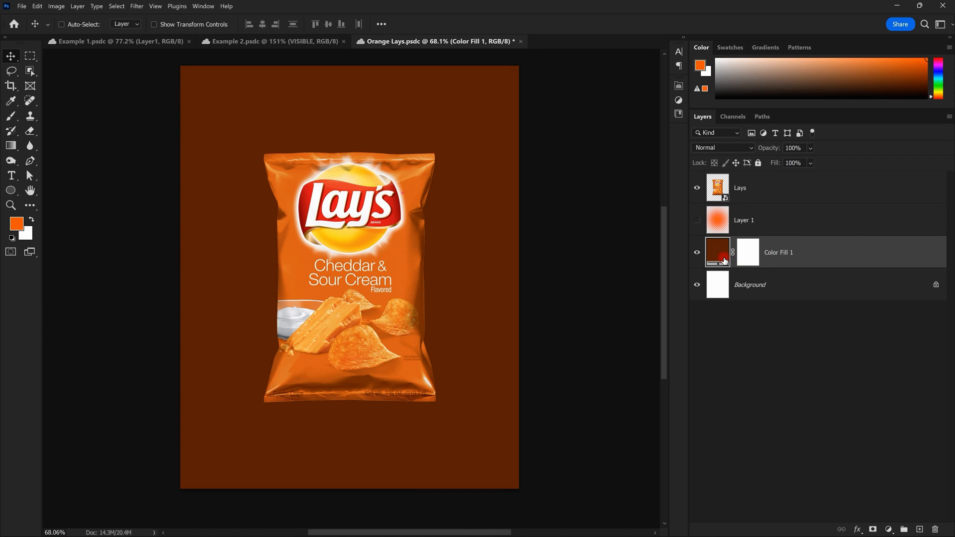
{"action": "left_click", "coordinate": [697, 220]}
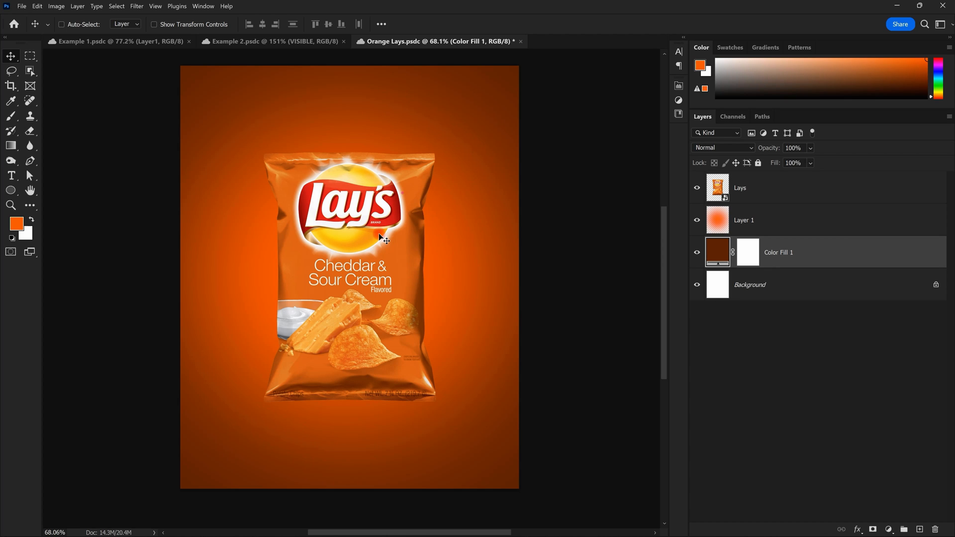
{"action": "scroll", "coordinate": [379, 235], "scroll_direction": "up", "scroll_amount": 1}
Step: Select the Layer 1, Color Fill 1 and Lays layers to examine how the glow sits between them, ending with Layer 1 selected
{"action": "left_click", "coordinate": [746, 229]}
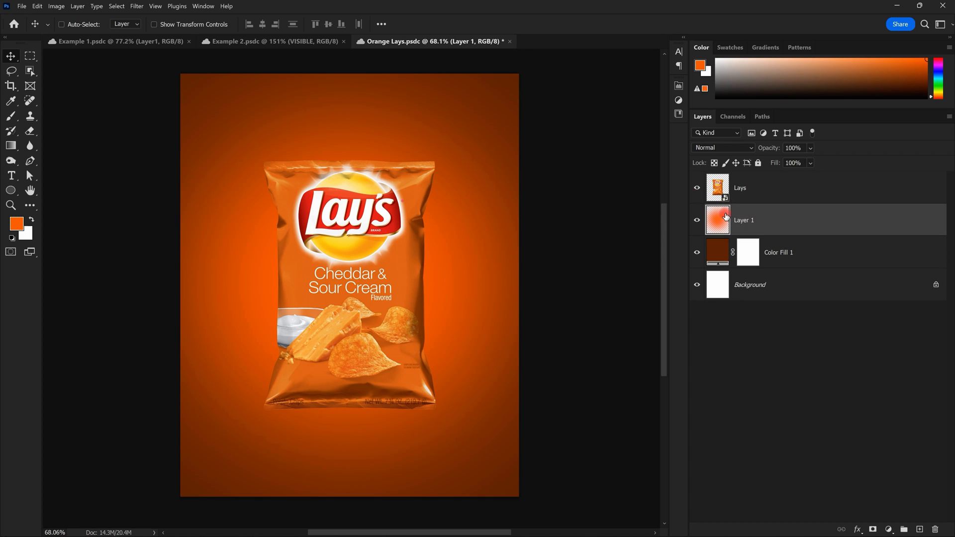
{"action": "left_click", "coordinate": [725, 238]}
{"action": "left_click", "coordinate": [742, 221]}
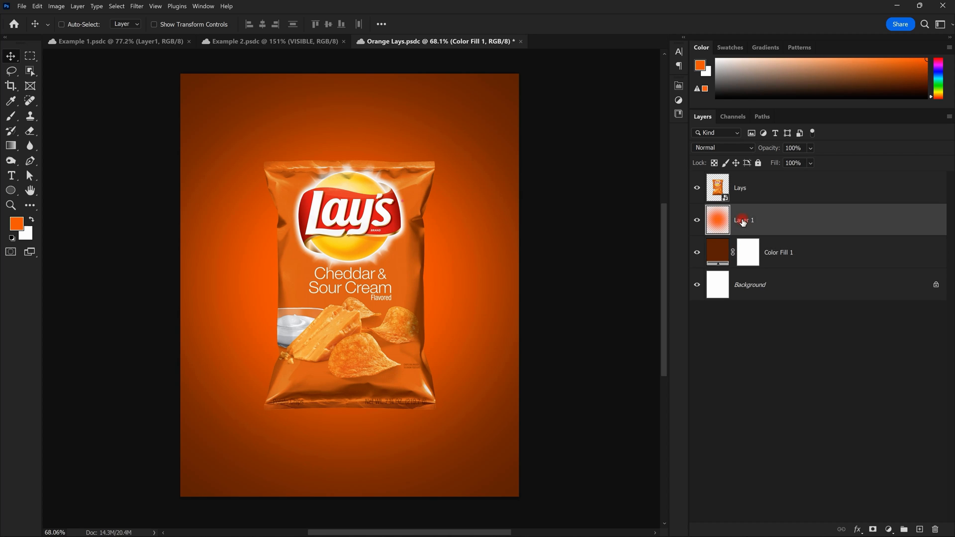
{"action": "left_click", "coordinate": [765, 188]}
{"action": "left_click", "coordinate": [774, 243], "text": "ctrl"}
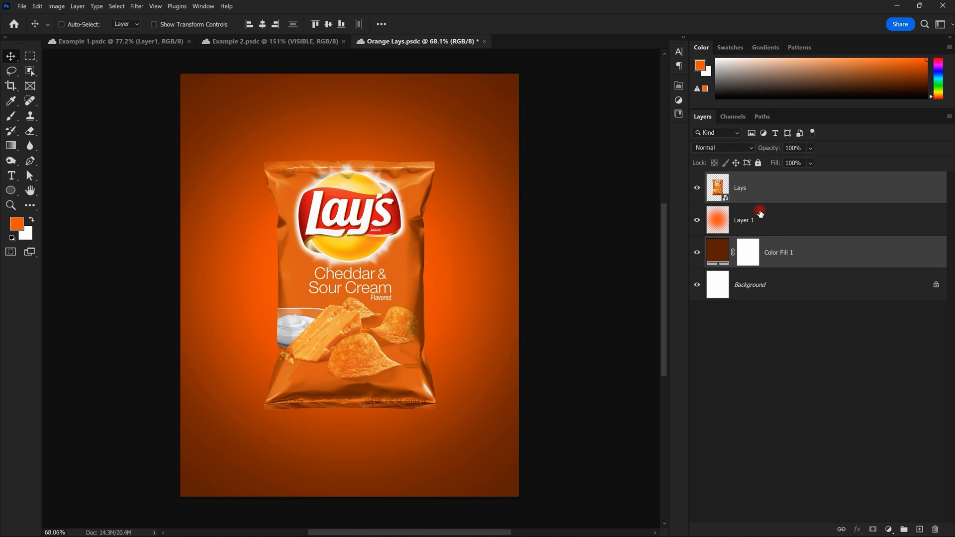
{"action": "left_click", "coordinate": [759, 212]}
{"action": "scroll", "coordinate": [490, 221], "scroll_direction": "down", "scroll_amount": 3}
{"action": "scroll", "coordinate": [405, 235], "scroll_direction": "up", "scroll_amount": 3}
{"action": "left_click_drag", "start_coordinate": [473, 213], "coordinate": [416, 216]}
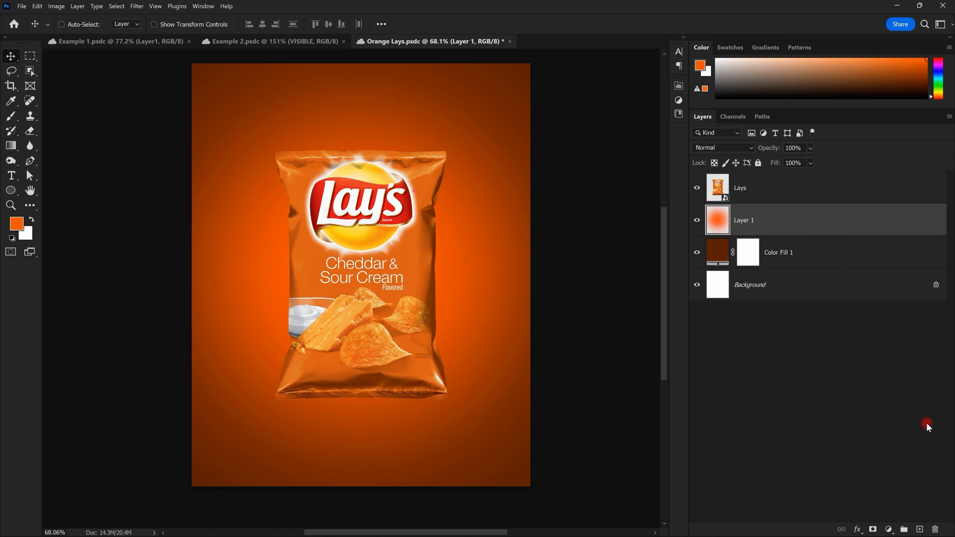
Step: Add a new layer above Layer 1 and flatten the soft round brush tip into a thin horizontal ellipse about 1088 px wide
{"action": "left_click", "coordinate": [920, 531]}
{"action": "left_click_drag", "start_coordinate": [348, 248], "coordinate": [333, 189]}
{"action": "key", "text": "b"}
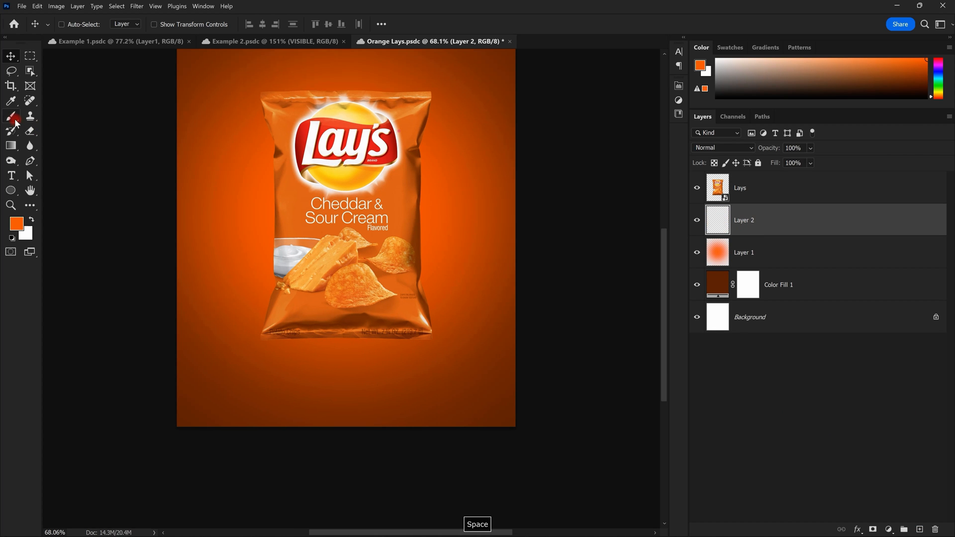
{"action": "right_click", "coordinate": [320, 169]}
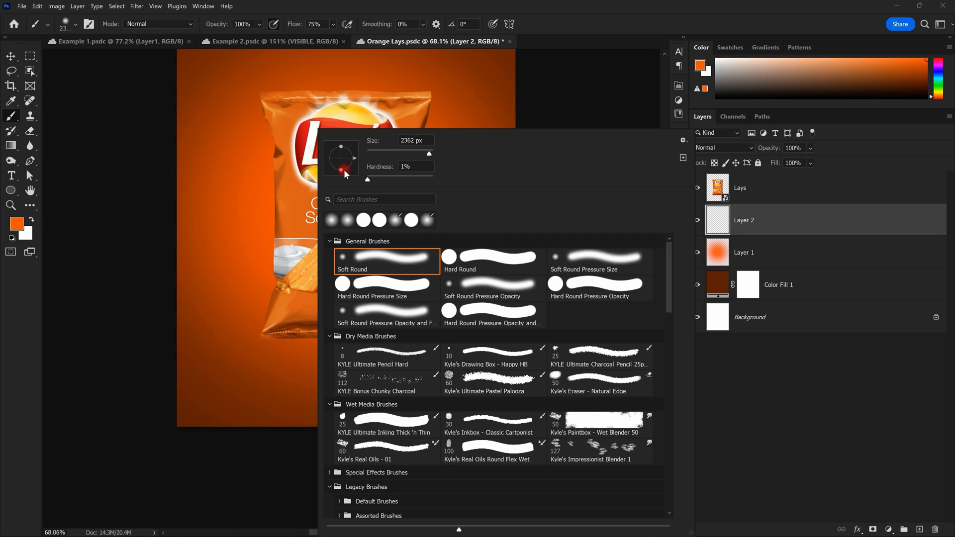
{"action": "left_click_drag", "start_coordinate": [340, 171], "coordinate": [341, 159]}
{"action": "left_click_drag", "start_coordinate": [429, 154], "coordinate": [388, 153]}
{"action": "type", "text": "600"}
{"action": "left_click_drag", "start_coordinate": [287, 200], "coordinate": [371, 212]}
Step: Set the brush hardness to 50% and resize the flat brush freehand to about 792 px at the bag's bottom edge
{"action": "right_click", "coordinate": [362, 217]}
{"action": "left_click_drag", "start_coordinate": [402, 167], "coordinate": [366, 167]}
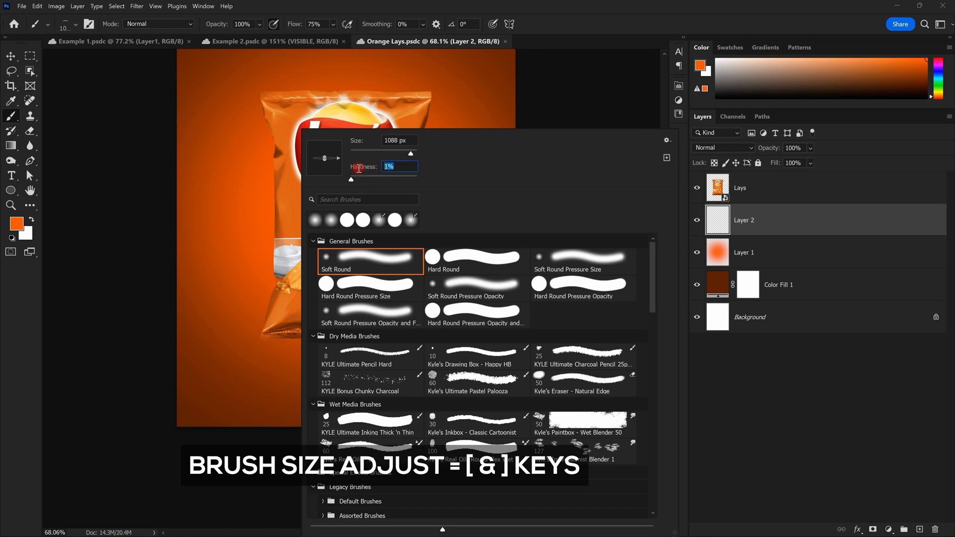
{"action": "type", "text": "50"}
{"action": "key", "text": "Tab"}
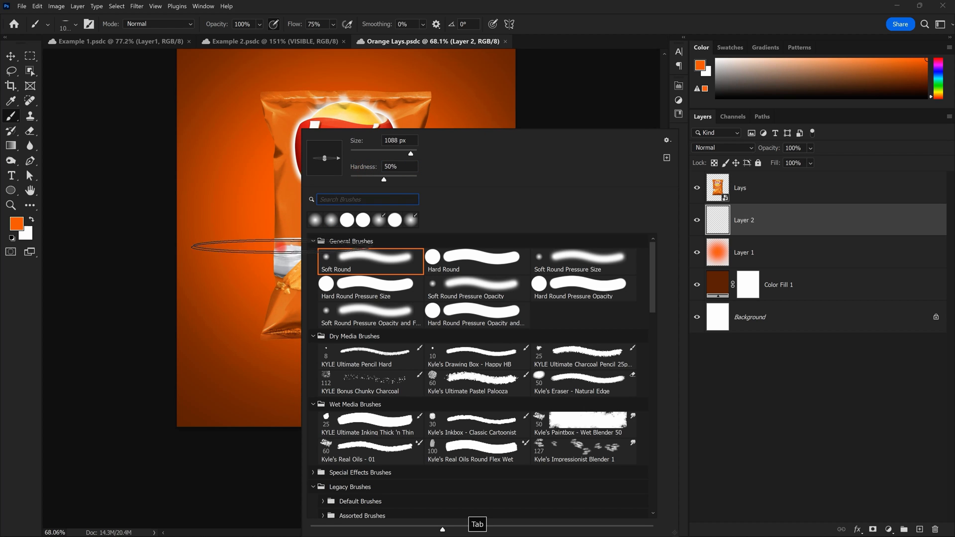
{"action": "mouse_move", "coordinate": [222, 294]}
{"action": "left_mouse_down"}
{"action": "mouse_move", "coordinate": [197, 294]}
{"action": "mouse_move", "coordinate": [217, 299]}
{"action": "left_mouse_up"}
{"action": "scroll", "coordinate": [330, 345], "scroll_direction": "up", "scroll_amount": 2}
{"action": "mouse_move", "coordinate": [388, 296]}
{"action": "left_mouse_down"}
{"action": "mouse_move", "coordinate": [386, 222]}
{"action": "mouse_move", "coordinate": [378, 222]}
{"action": "left_mouse_up"}
{"action": "scroll", "coordinate": [339, 298], "scroll_direction": "up", "scroll_amount": 5}
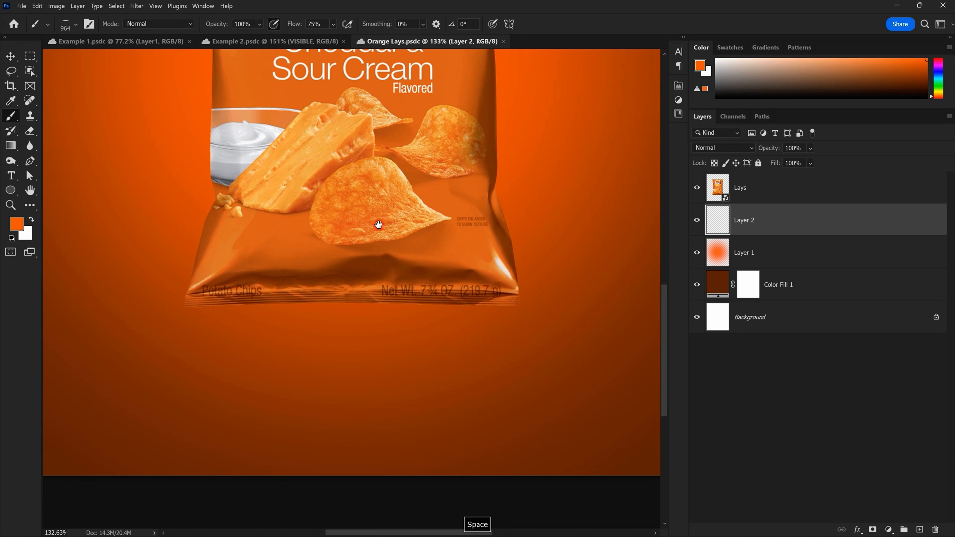
{"action": "left_click_drag", "start_coordinate": [356, 305], "coordinate": [298, 302]}
Step: Set the foreground color to a near-black brown and dab a flat shadow along the bag's bottom edge on Layer 2
{"action": "left_click", "coordinate": [17, 224]}
{"action": "left_click", "coordinate": [545, 258]}
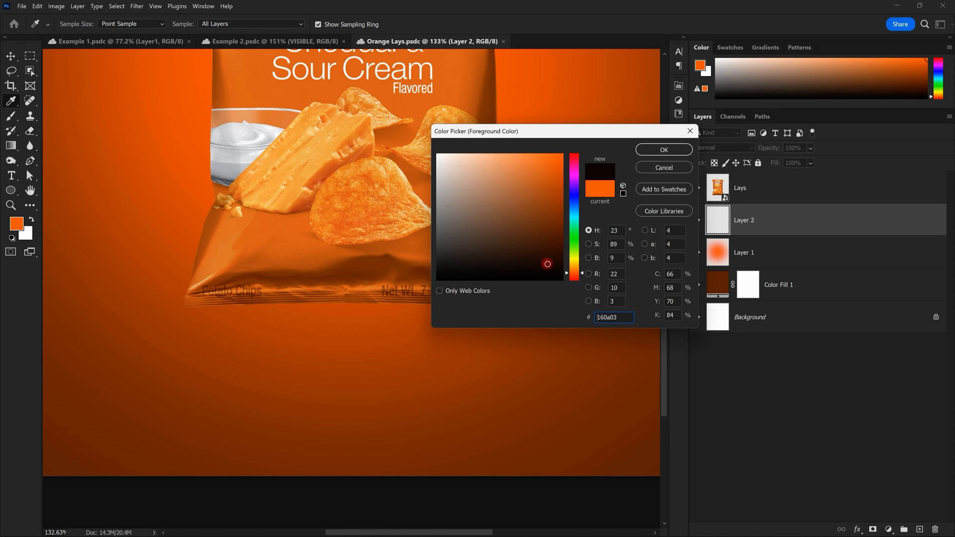
{"action": "left_click", "coordinate": [651, 150]}
{"action": "left_click", "coordinate": [310, 301]}
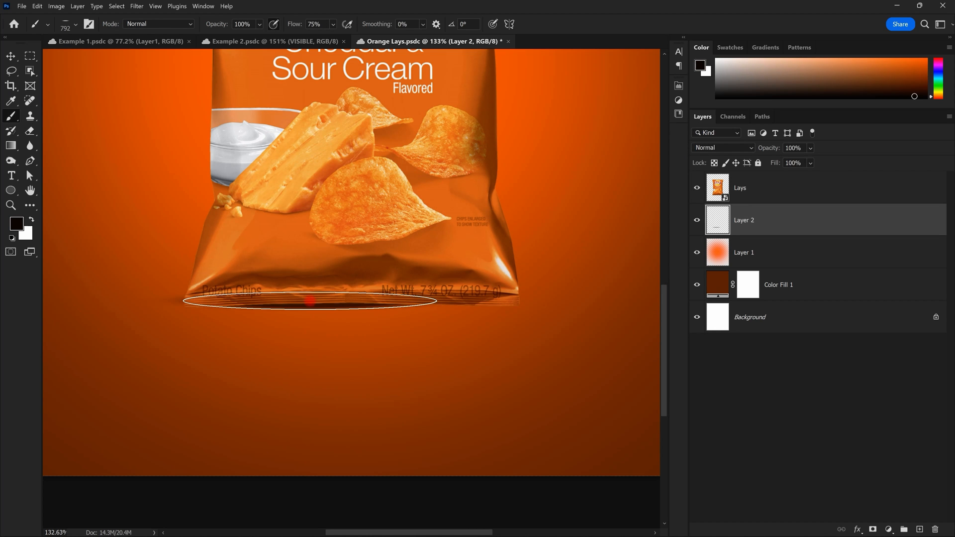
{"action": "left_click", "coordinate": [407, 298]}
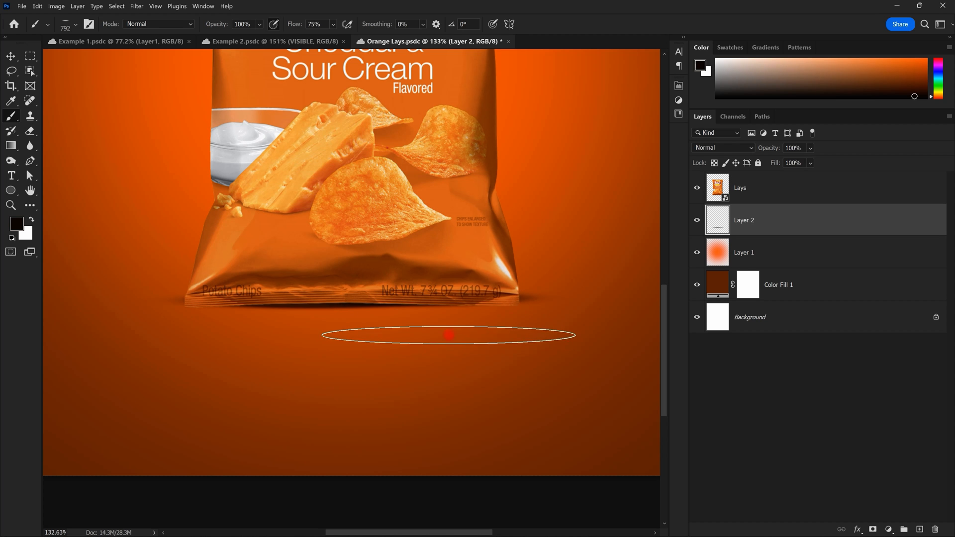
{"action": "left_click", "coordinate": [264, 307]}
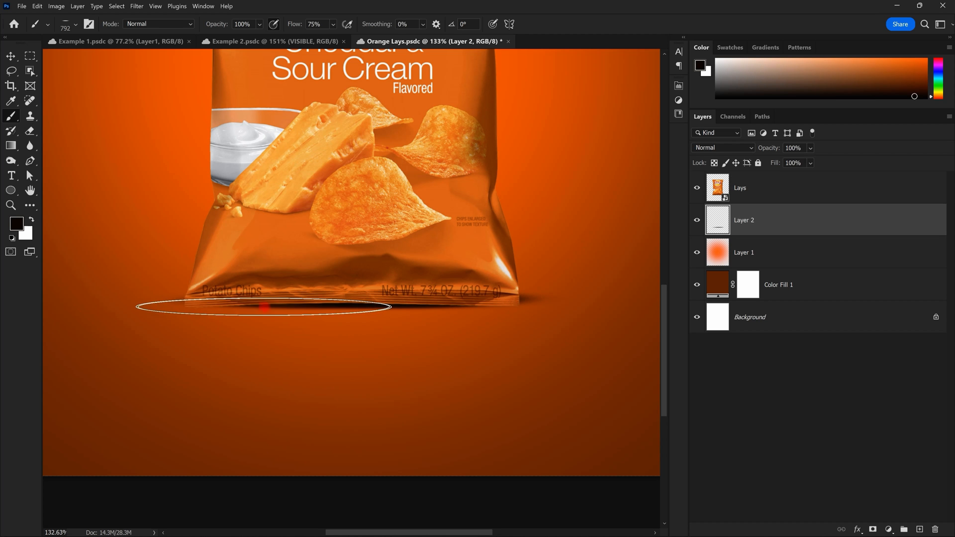
Step: Switch to the Move tool and examine the painted shadow beneath the bag both close up and from farther away
{"action": "scroll", "coordinate": [451, 314], "scroll_direction": "down", "scroll_amount": 5}
{"action": "scroll", "coordinate": [467, 323], "scroll_direction": "up", "scroll_amount": 3}
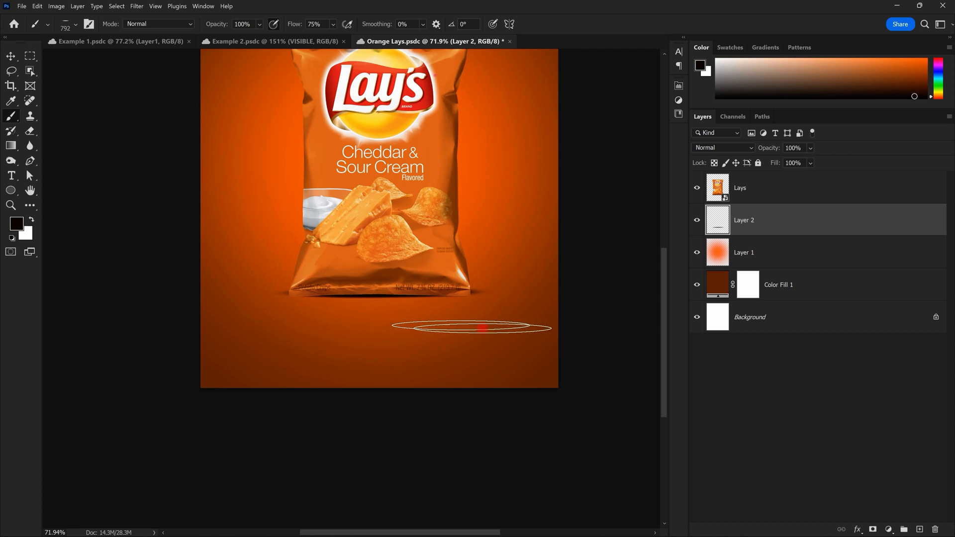
{"action": "key", "text": "space"}
{"action": "mouse_move", "coordinate": [423, 242]}
{"action": "left_mouse_down"}
{"action": "mouse_move", "coordinate": [406, 286]}
{"action": "mouse_move", "coordinate": [388, 223]}
{"action": "mouse_move", "coordinate": [434, 182]}
{"action": "left_mouse_up"}
{"action": "left_click", "coordinate": [12, 56]}
{"action": "key", "text": "space"}
{"action": "scroll", "coordinate": [388, 223], "scroll_direction": "up", "scroll_amount": 8}
{"action": "scroll", "coordinate": [404, 261], "scroll_direction": "up", "scroll_amount": 2}
{"action": "key", "text": "space"}
{"action": "scroll", "coordinate": [463, 271], "scroll_direction": "down", "scroll_amount": 5}
{"action": "scroll", "coordinate": [464, 276], "scroll_direction": "up", "scroll_amount": 3}
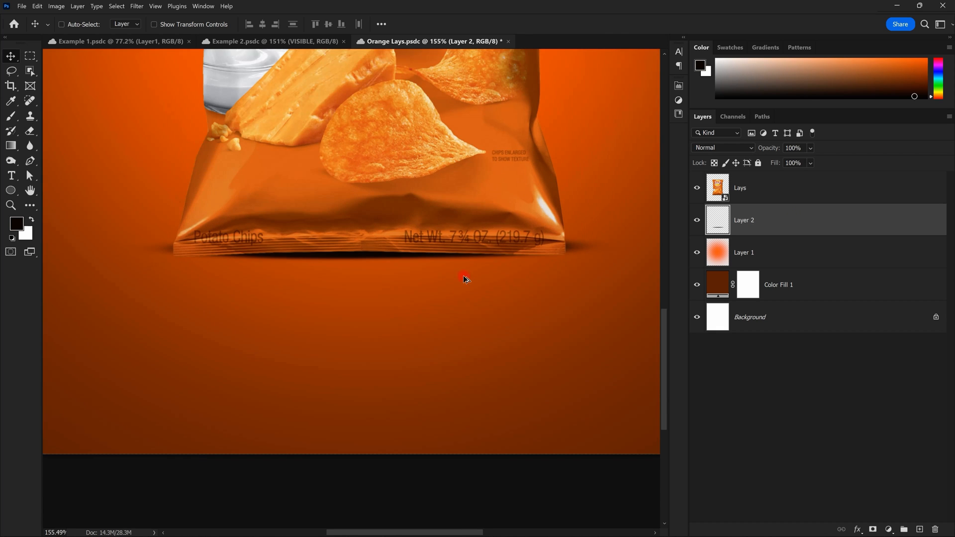
{"action": "key", "text": "space"}
{"action": "left_click_drag", "start_coordinate": [429, 248], "coordinate": [427, 278]}
{"action": "scroll", "coordinate": [430, 232], "scroll_direction": "down", "scroll_amount": 4}
{"action": "scroll", "coordinate": [432, 232], "scroll_direction": "up", "scroll_amount": 4}
{"action": "scroll", "coordinate": [432, 232], "scroll_direction": "down", "scroll_amount": 8}
{"action": "key", "text": "space"}
{"action": "scroll", "coordinate": [413, 258], "scroll_direction": "up", "scroll_amount": 4}
Step: Transform the Layer 2 shadow to about 103% width and 71% height, and align it with the bag's bottom edge
{"action": "key", "text": "ctrl+t"}
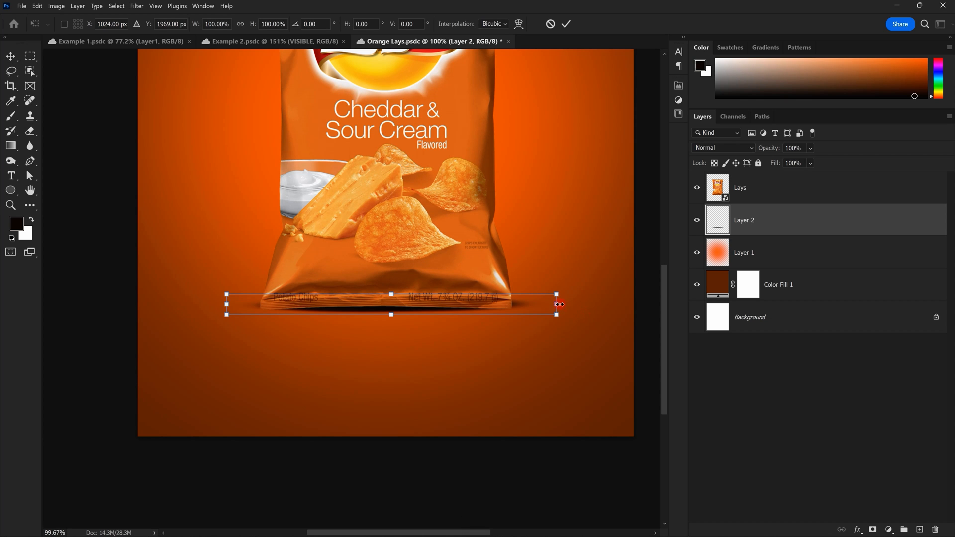
{"action": "left_click_drag", "start_coordinate": [558, 304], "coordinate": [562, 304]}
{"action": "left_click_drag", "start_coordinate": [390, 293], "coordinate": [390, 295]}
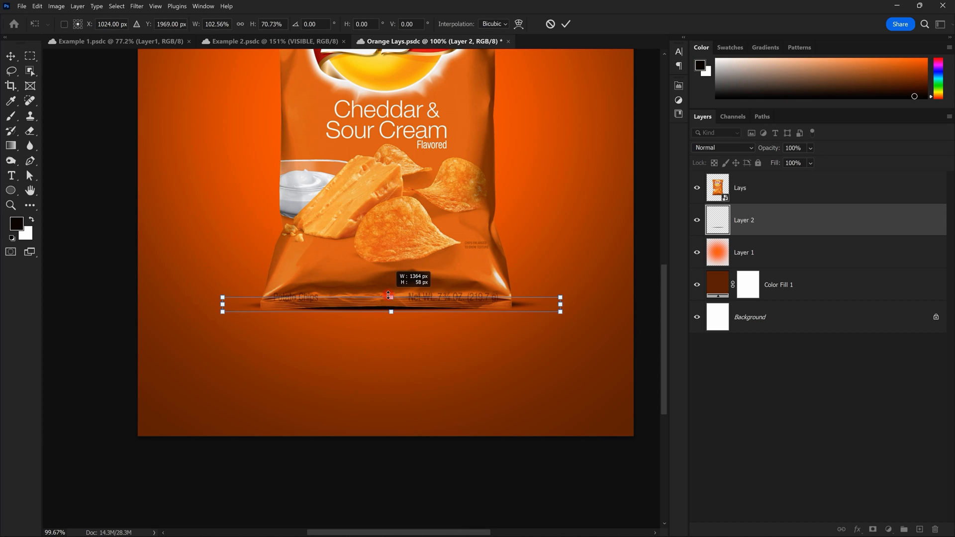
{"action": "left_click_drag", "start_coordinate": [449, 306], "coordinate": [444, 304]}
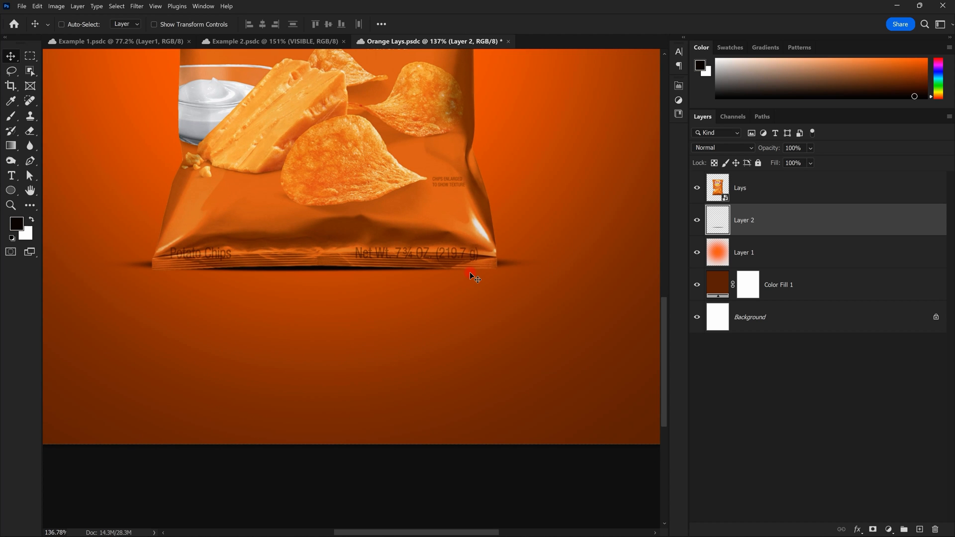
{"action": "scroll", "coordinate": [484, 260], "scroll_direction": "up", "scroll_amount": 2}
{"action": "left_click_drag", "start_coordinate": [483, 260], "coordinate": [560, 192]}
{"action": "left_click_drag", "start_coordinate": [560, 192], "coordinate": [429, 182]}
{"action": "scroll", "coordinate": [409, 252], "scroll_direction": "down", "scroll_amount": 5}
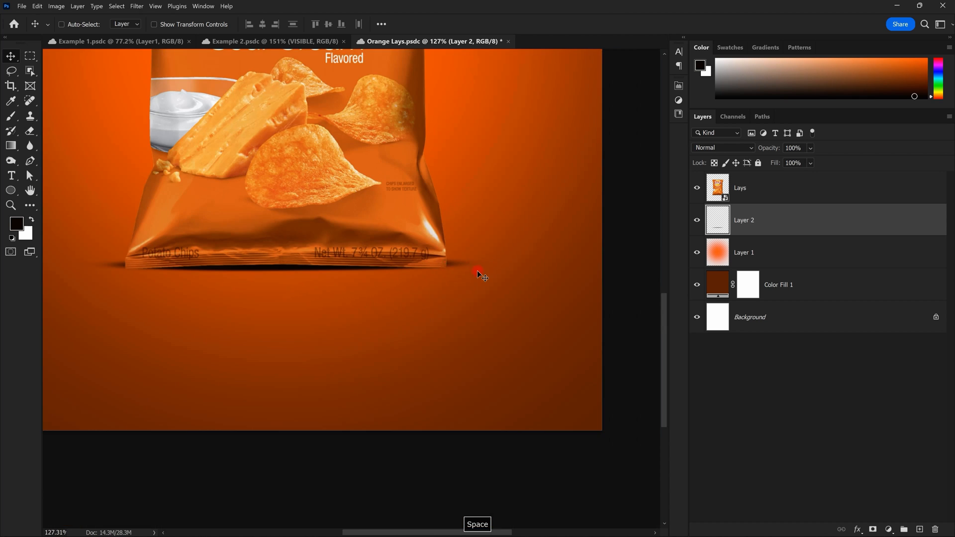
Step: Narrow the Layer 2 shadow to about 90% width, flatten it to about 71% height, and shift it toward the bag's lower-left corner
{"action": "key", "text": "ctrl+t"}
{"action": "left_click_drag", "start_coordinate": [508, 265], "coordinate": [490, 264]}
{"action": "key", "text": "Down"}
{"action": "key", "text": "Down"}
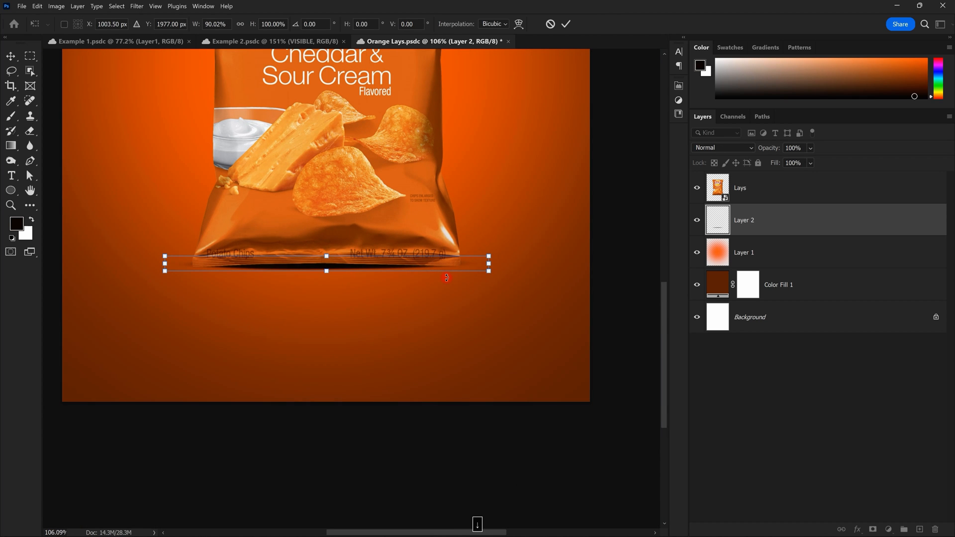
{"action": "scroll", "coordinate": [447, 278], "scroll_direction": "left", "scroll_amount": 3}
{"action": "left_click_drag", "start_coordinate": [458, 264], "coordinate": [416, 266]}
{"action": "left_click_drag", "start_coordinate": [349, 272], "coordinate": [377, 263]}
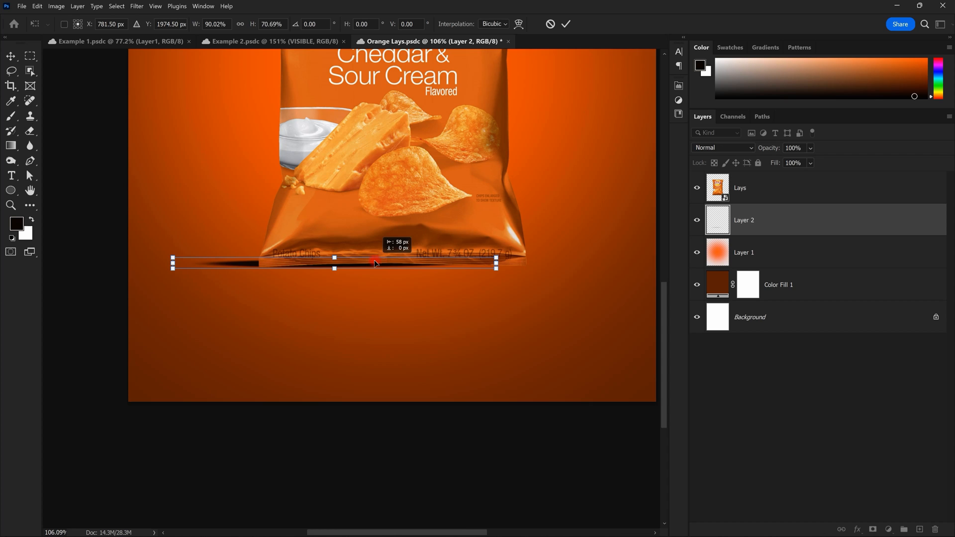
{"action": "key", "text": "ctrl+t"}
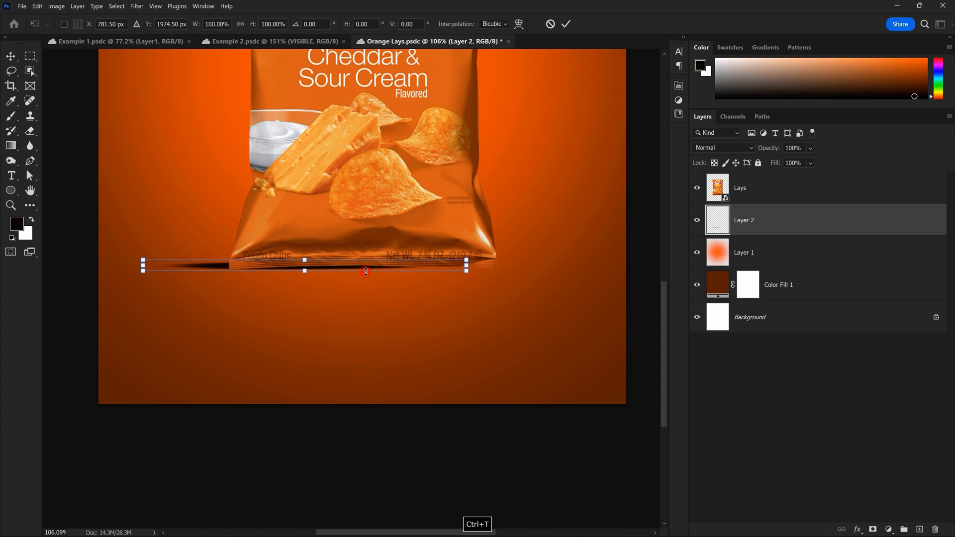
{"action": "left_click", "coordinate": [566, 25]}
{"action": "key", "text": "ctrl+z"}
Step: Duplicate Layer 2, move the copy toward the bag's lower-right corner, and rotate it about 1.33° to follow the bottom edge
{"action": "key", "text": "ctrl+j"}
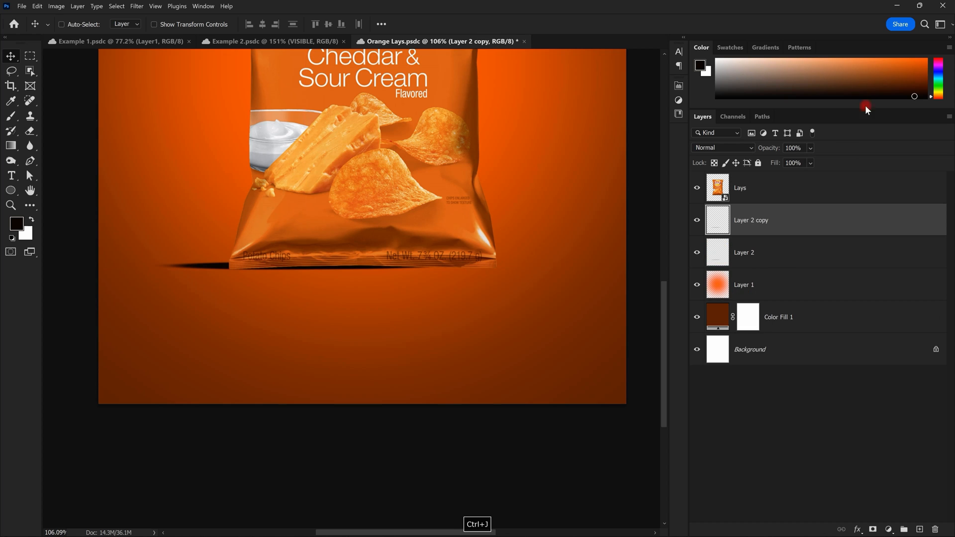
{"action": "left_click_drag", "start_coordinate": [394, 261], "coordinate": [490, 268]}
{"action": "scroll", "coordinate": [443, 269], "scroll_direction": "down", "scroll_amount": 1}
{"action": "key", "text": "ctrl+t"}
{"action": "left_click_drag", "start_coordinate": [606, 256], "coordinate": [605, 259]}
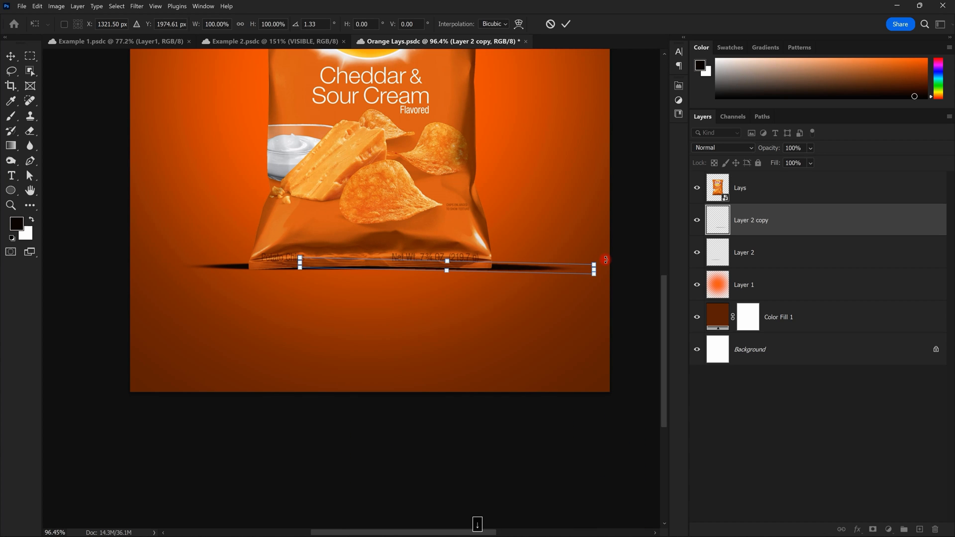
{"action": "key", "text": "Return"}
{"action": "scroll", "coordinate": [315, 297], "scroll_direction": "down", "scroll_amount": 1}
{"action": "scroll", "coordinate": [398, 269], "scroll_direction": "up", "scroll_amount": 2}
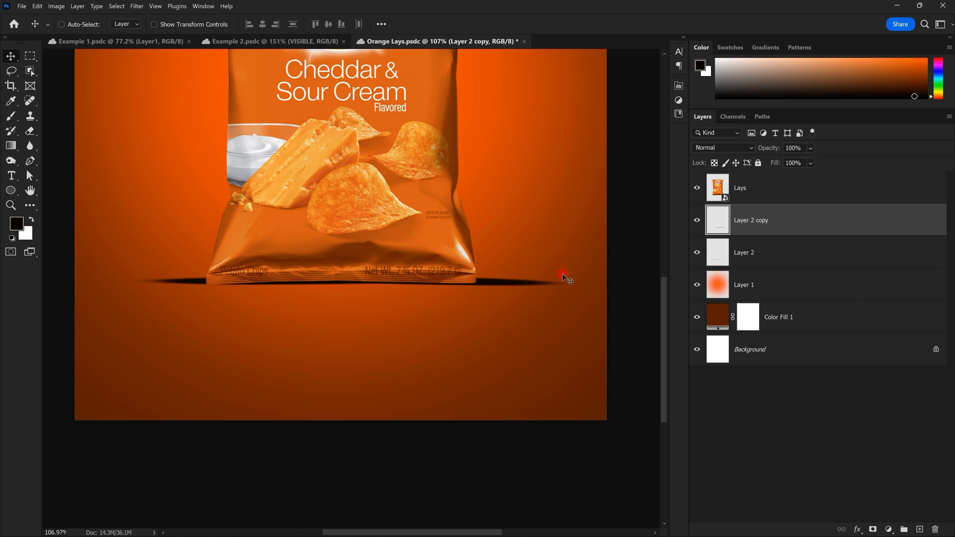
Step: Narrow the Layer 2 copy shadow so it ends just past the bag's lower-right corner
{"action": "key", "text": "ctrl+t"}
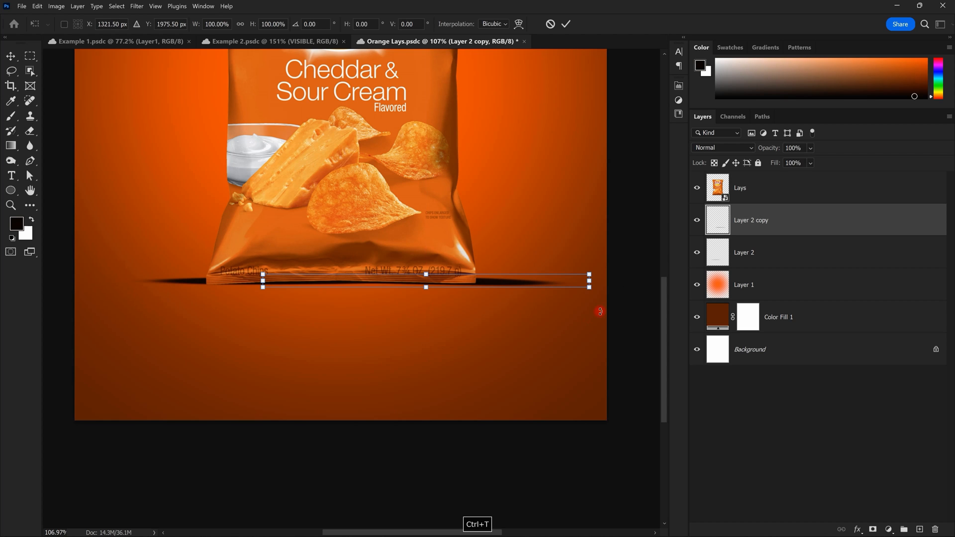
{"action": "left_click_drag", "start_coordinate": [592, 281], "coordinate": [504, 285]}
{"action": "left_click", "coordinate": [319, 267]}
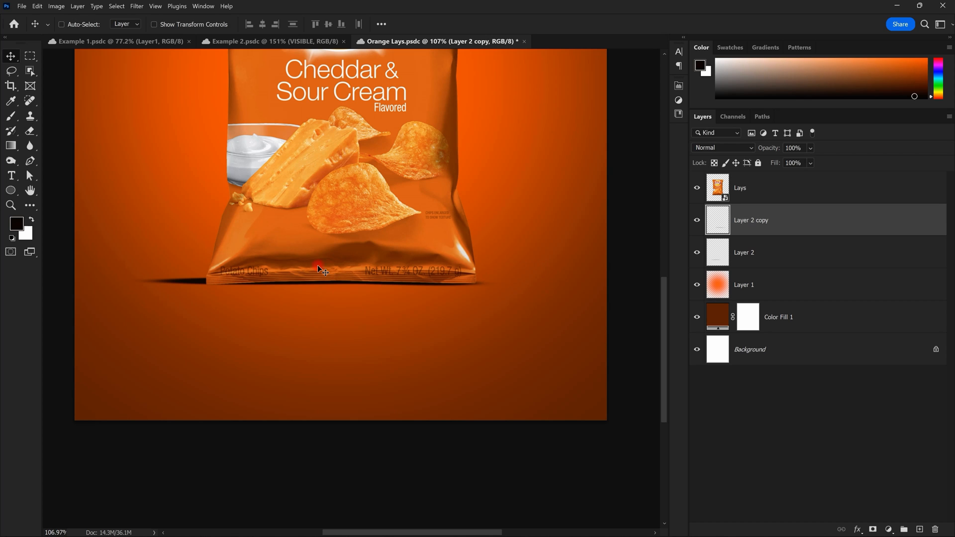
Step: Narrow the Layer 2 shadow from its outer end so it stays close to the bag's lower-left corner
{"action": "left_click", "coordinate": [743, 258]}
{"action": "key", "text": "ctrl+t"}
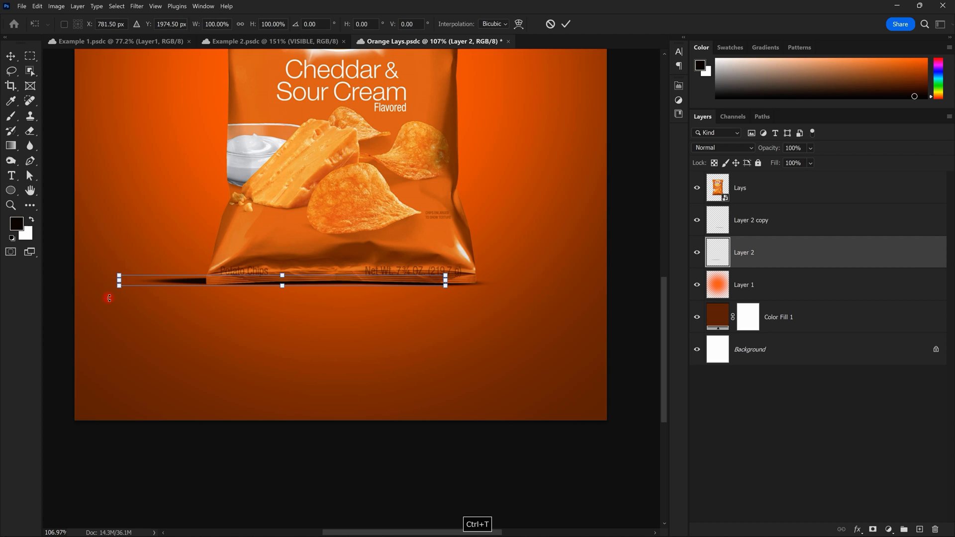
{"action": "left_click_drag", "start_coordinate": [121, 279], "coordinate": [183, 278]}
{"action": "left_click", "coordinate": [303, 309]}
{"action": "left_click_drag", "start_coordinate": [468, 343], "coordinate": [463, 298]}
{"action": "left_click_drag", "start_coordinate": [370, 315], "coordinate": [326, 313]}
Step: Select Layer 2 copy and prepare a soft Eraser of about 66 px beside the bag's lower-right corner
{"action": "left_click", "coordinate": [769, 221]}
{"action": "mouse_move", "coordinate": [587, 303]}
{"action": "left_mouse_down"}
{"action": "mouse_move", "coordinate": [494, 242]}
{"action": "mouse_move", "coordinate": [497, 263]}
{"action": "mouse_move", "coordinate": [454, 230]}
{"action": "mouse_move", "coordinate": [213, 222]}
{"action": "left_mouse_up"}
{"action": "left_click", "coordinate": [31, 131]}
{"action": "left_click_drag", "start_coordinate": [393, 214], "coordinate": [363, 213]}
{"action": "mouse_move", "coordinate": [420, 194]}
{"action": "left_mouse_down"}
{"action": "mouse_move", "coordinate": [408, 188]}
{"action": "mouse_move", "coordinate": [572, 176]}
{"action": "mouse_move", "coordinate": [267, 186]}
{"action": "mouse_move", "coordinate": [339, 185]}
{"action": "mouse_move", "coordinate": [326, 197]}
{"action": "mouse_move", "coordinate": [339, 199]}
{"action": "left_mouse_up"}
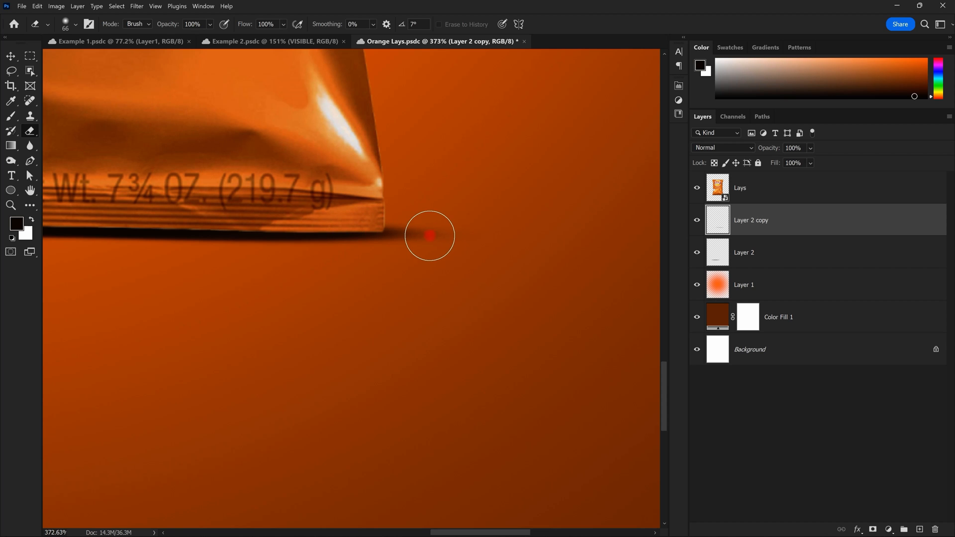
Step: Try erasing the right end of the Layer 2 copy shadow at 100% flow, and undo the strokes
{"action": "left_click_drag", "start_coordinate": [412, 245], "coordinate": [470, 240]}
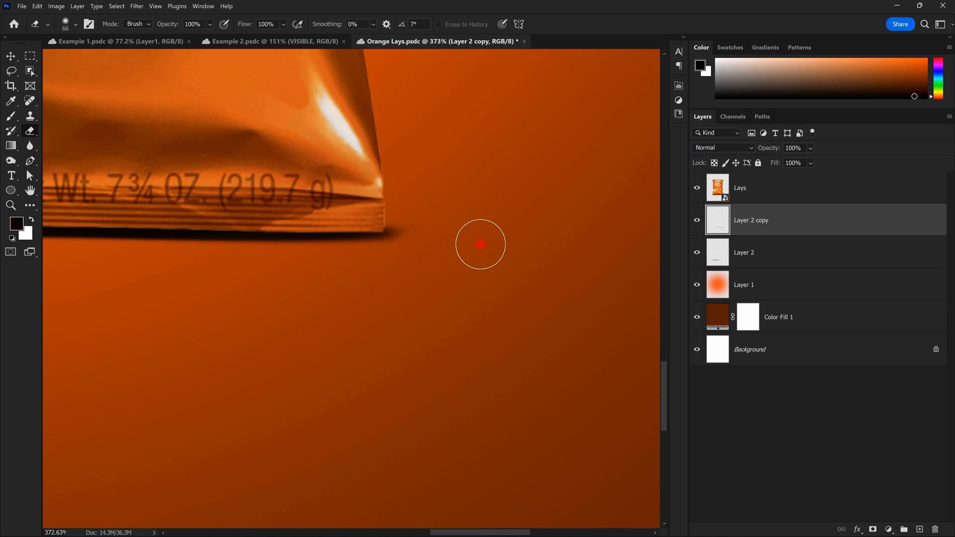
{"action": "left_click_drag", "start_coordinate": [384, 242], "coordinate": [579, 242]}
{"action": "key", "text": "ctrl+z"}
{"action": "key", "text": "ctrl+z"}
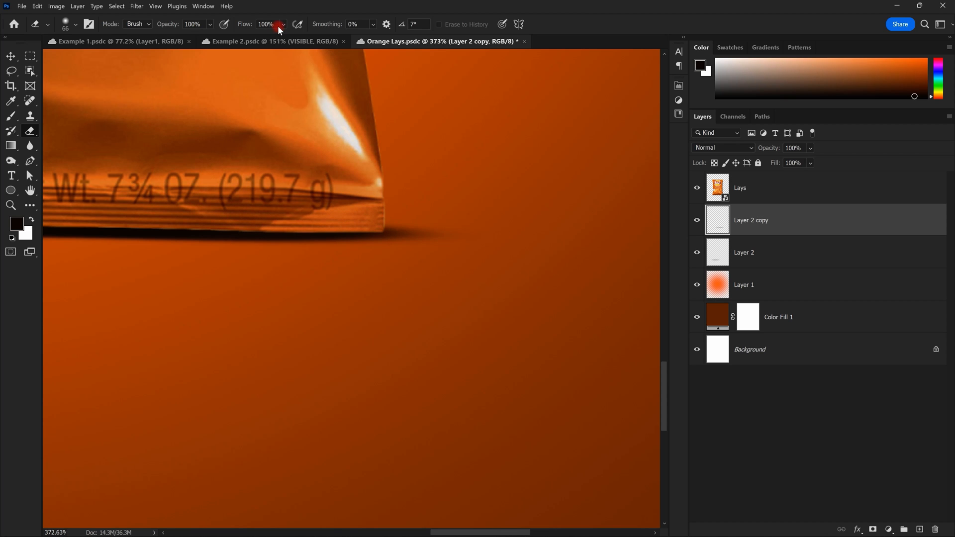
Step: Set the Eraser flow to 30% and lightly fade the right end of the Layer 2 copy shadow, undoing the excess stroke
{"action": "left_click", "coordinate": [277, 25]}
{"action": "type", "text": "30"}
{"action": "left_click_drag", "start_coordinate": [394, 234], "coordinate": [566, 239]}
{"action": "key", "text": "ctrl+z"}
{"action": "scroll", "coordinate": [431, 276], "scroll_direction": "down", "scroll_amount": 6}
{"action": "left_click_drag", "start_coordinate": [401, 252], "coordinate": [497, 243]}
{"action": "scroll", "coordinate": [288, 284], "scroll_direction": "up", "scroll_amount": 3}
{"action": "left_click_drag", "start_coordinate": [295, 256], "coordinate": [347, 269]}
Step: Select Layer 2 and fade the outer end of its shadow at the bag's lower-left corner with the Eraser
{"action": "left_click", "coordinate": [748, 258]}
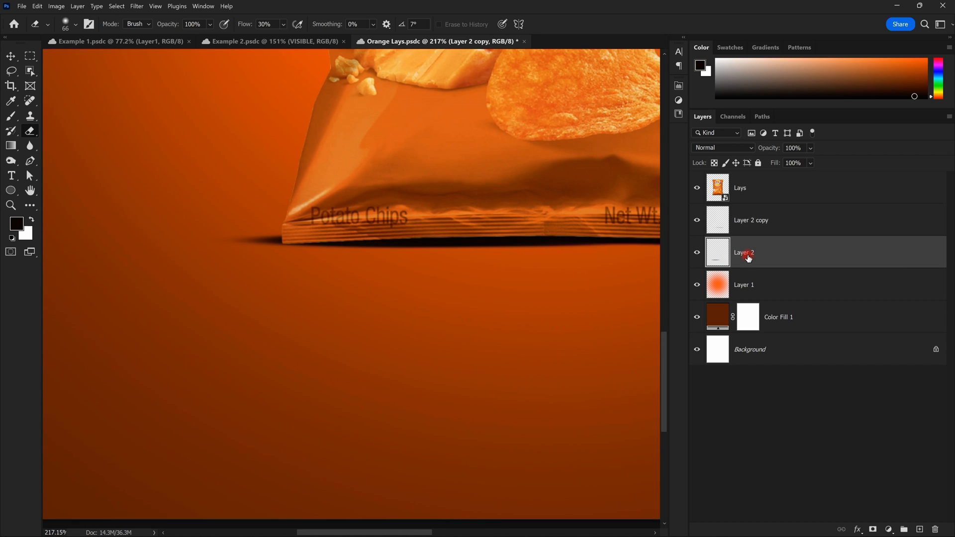
{"action": "scroll", "coordinate": [249, 250], "scroll_direction": "up", "scroll_amount": 3}
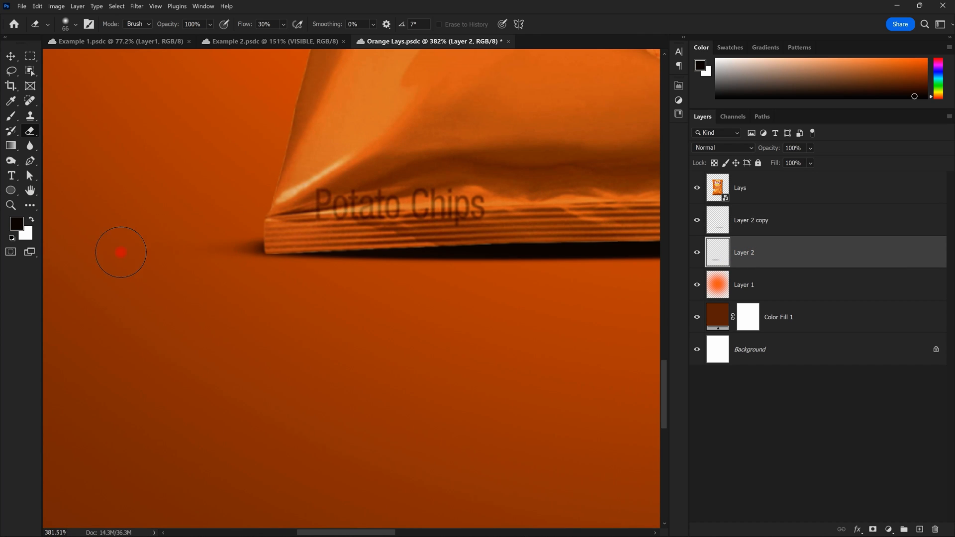
{"action": "scroll", "coordinate": [243, 277], "scroll_direction": "down", "scroll_amount": 3}
{"action": "scroll", "coordinate": [277, 302], "scroll_direction": "down", "scroll_amount": 5}
{"action": "left_click_drag", "start_coordinate": [380, 182], "coordinate": [396, 241]}
{"action": "scroll", "coordinate": [480, 330], "scroll_direction": "up", "scroll_amount": 6}
{"action": "left_click_drag", "start_coordinate": [480, 330], "coordinate": [476, 298]}
Step: Select Layer 2 copy and examine the shadow at the bag's lower-right corner and under the whole bag
{"action": "left_click", "coordinate": [811, 228]}
{"action": "scroll", "coordinate": [463, 326], "scroll_direction": "up", "scroll_amount": 5}
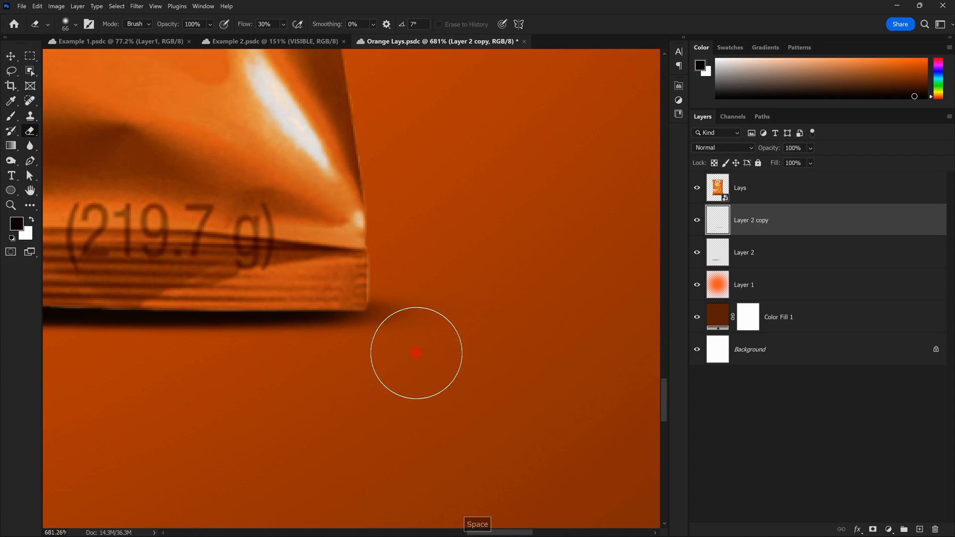
{"action": "scroll", "coordinate": [527, 334], "scroll_direction": "down", "scroll_amount": 13}
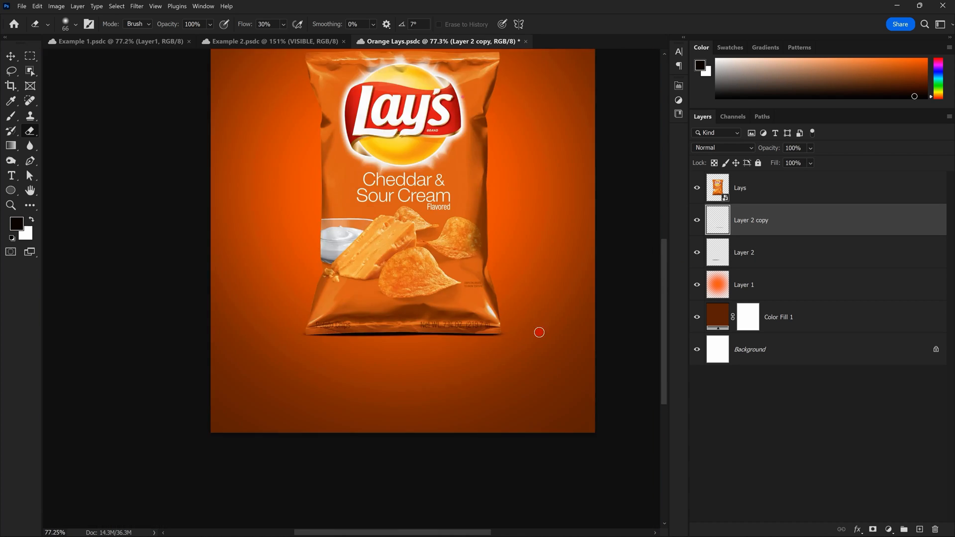
{"action": "left_click_drag", "start_coordinate": [418, 225], "coordinate": [405, 267]}
{"action": "scroll", "coordinate": [404, 268], "scroll_direction": "down", "scroll_amount": 1}
{"action": "scroll", "coordinate": [405, 265], "scroll_direction": "up", "scroll_amount": 2}
{"action": "left_click_drag", "start_coordinate": [404, 418], "coordinate": [374, 368]}
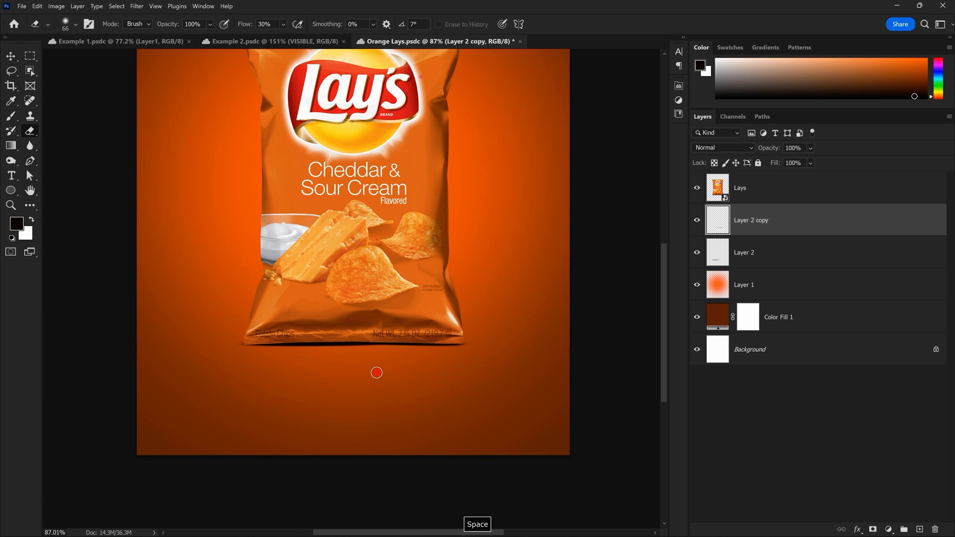
Step: Merge Layer 2 and Layer 2 copy into one layer and rename it Shadow
{"action": "key", "text": "v"}
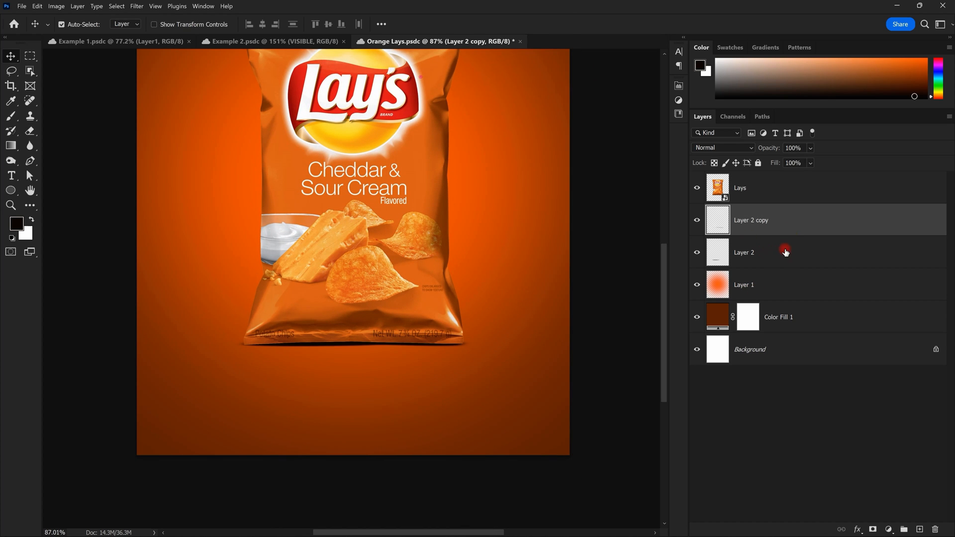
{"action": "left_click", "coordinate": [781, 253], "text": "ctrl"}
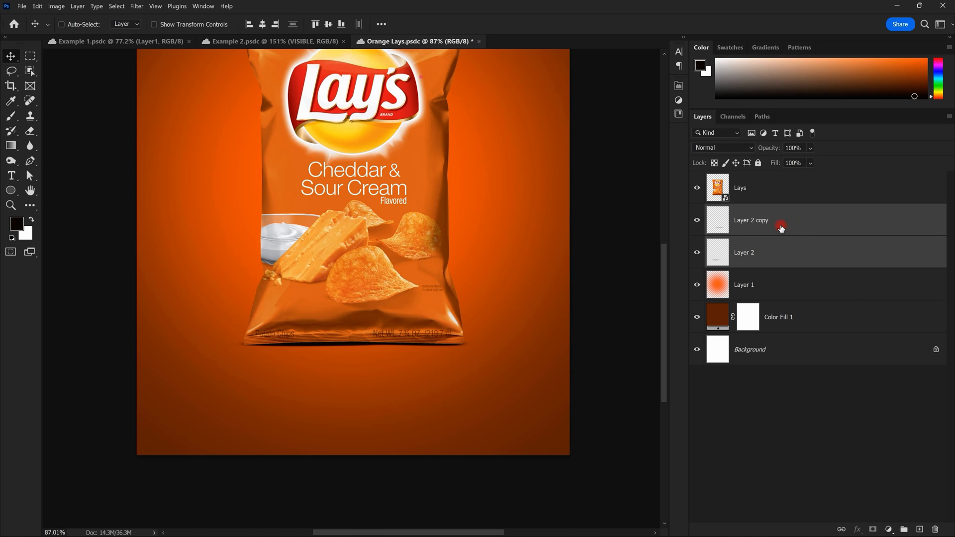
{"action": "key", "text": "ctrl"}
{"action": "right_click", "coordinate": [747, 226]}
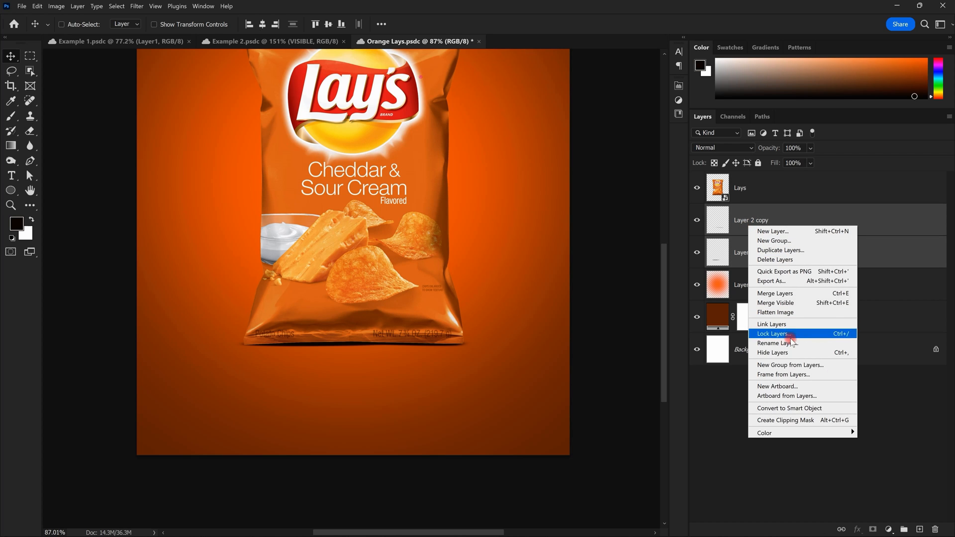
{"action": "left_click", "coordinate": [791, 297]}
{"action": "double_click", "coordinate": [760, 221]}
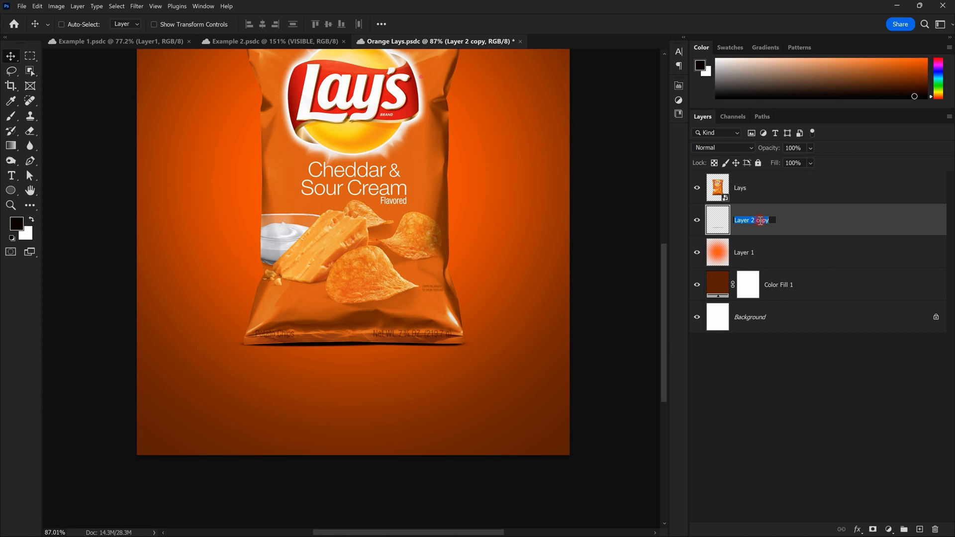
{"action": "type", "text": "Shadow"}
{"action": "key", "text": "Return"}
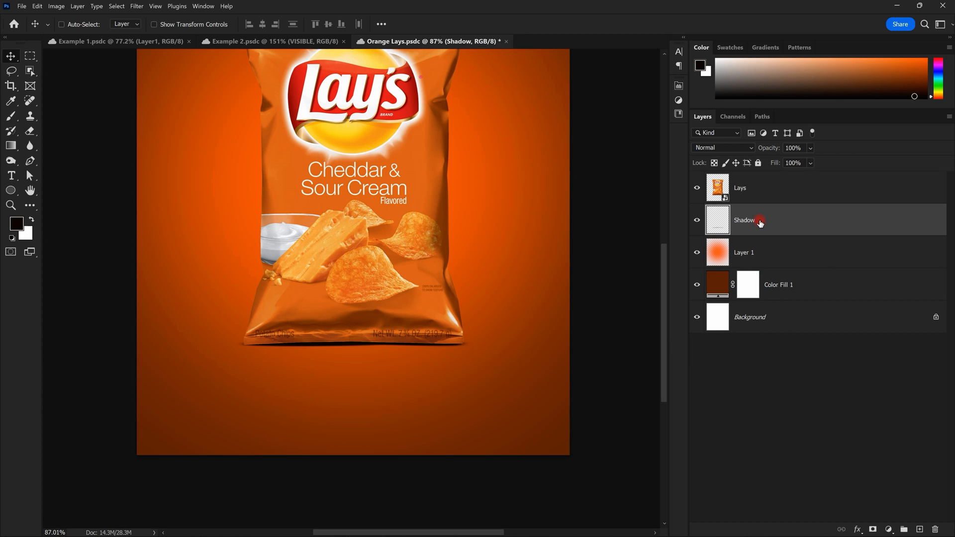
Step: Rename Layer 1 as Brigh BG and the Color Fill 1 layer as Dark BG
{"action": "left_click", "coordinate": [752, 253]}
{"action": "double_click", "coordinate": [751, 254]}
{"action": "type", "text": "Brigh BG"}
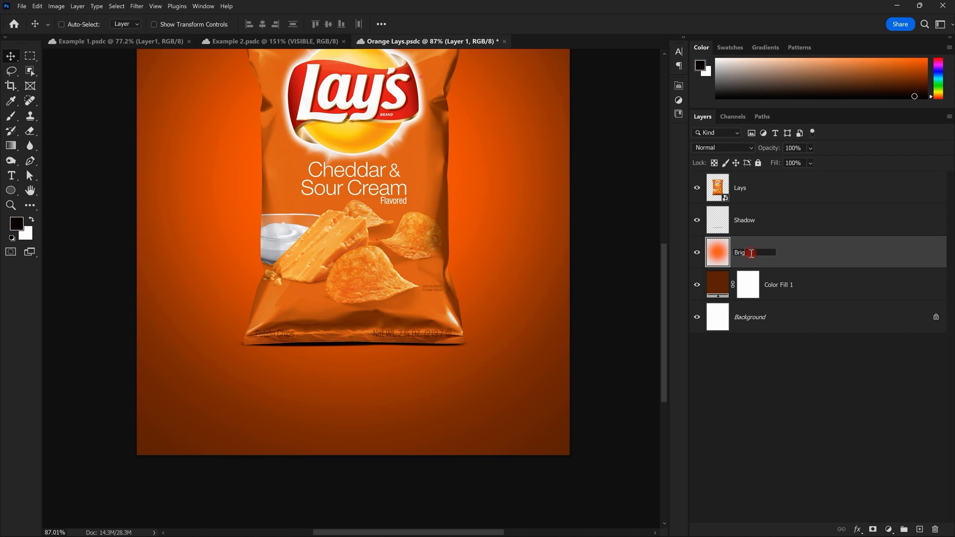
{"action": "key", "text": "Return"}
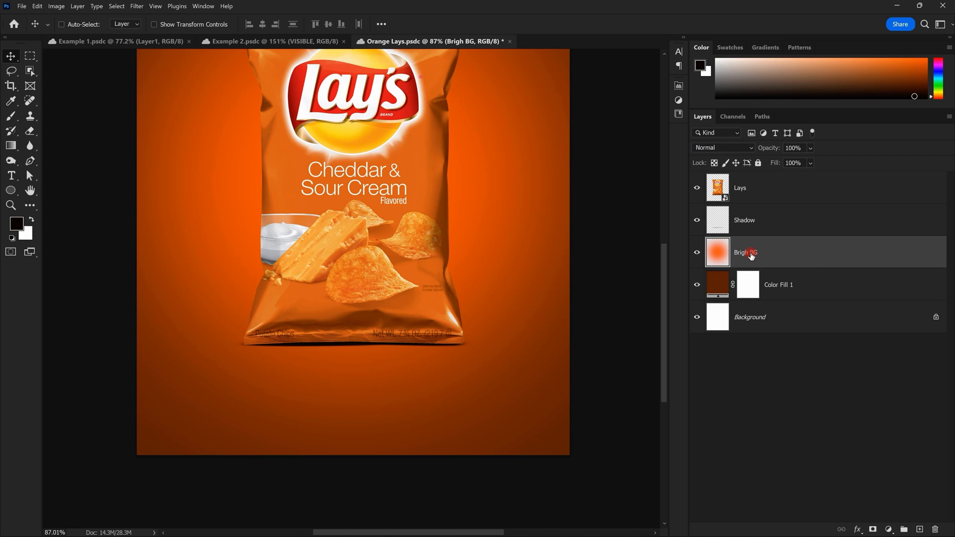
{"action": "double_click", "coordinate": [783, 286]}
{"action": "type", "text": "Dark BG"}
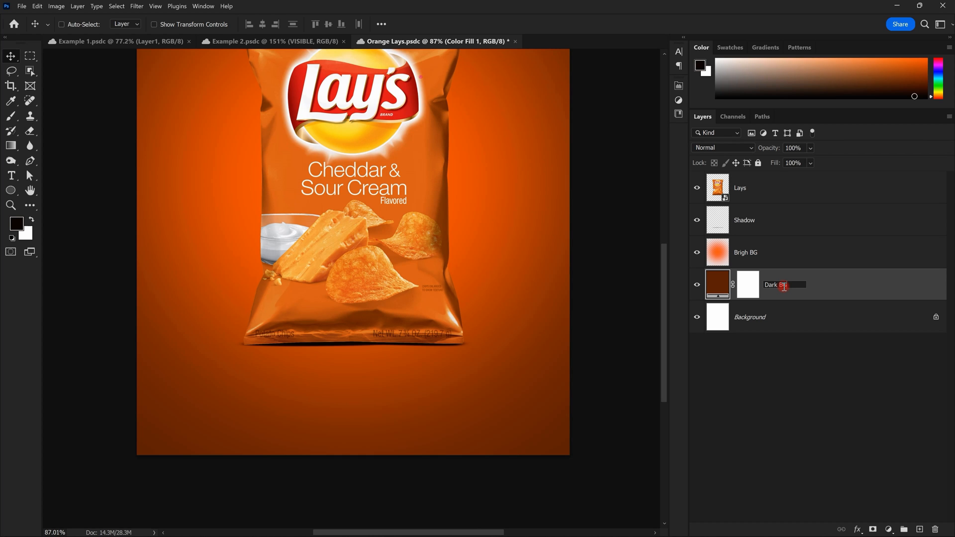
{"action": "key", "text": "Return"}
Step: Try the Shadow layer at 70% opacity and settle on 85%
{"action": "left_click_drag", "start_coordinate": [498, 288], "coordinate": [433, 286]}
{"action": "left_click_drag", "start_coordinate": [450, 263], "coordinate": [625, 259]}
{"action": "left_click_drag", "start_coordinate": [454, 298], "coordinate": [472, 224]}
{"action": "scroll", "coordinate": [361, 322], "scroll_direction": "up", "scroll_amount": 5}
{"action": "scroll", "coordinate": [359, 326], "scroll_direction": "down", "scroll_amount": 3}
{"action": "scroll", "coordinate": [362, 328], "scroll_direction": "up", "scroll_amount": 6}
{"action": "scroll", "coordinate": [385, 311], "scroll_direction": "down", "scroll_amount": 3}
{"action": "scroll", "coordinate": [380, 316], "scroll_direction": "up", "scroll_amount": 2}
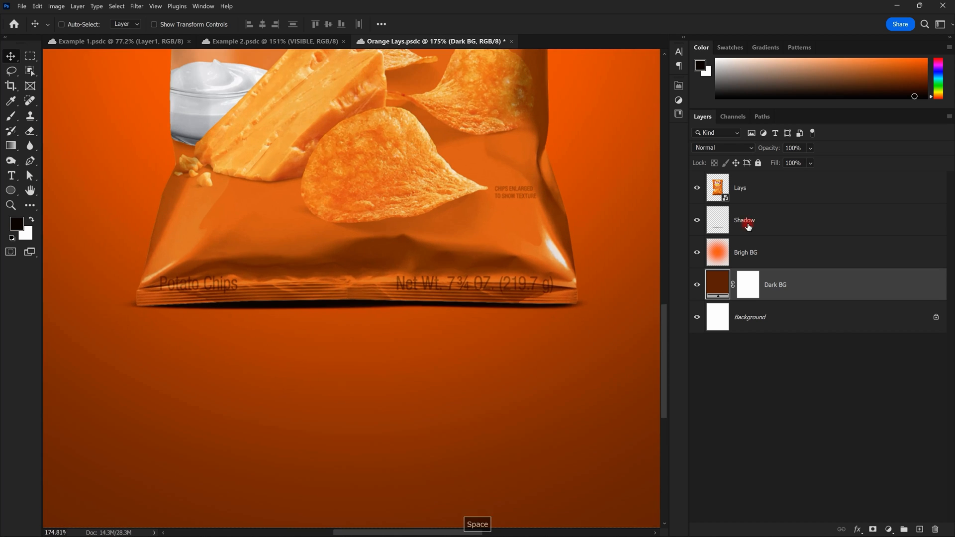
{"action": "left_click", "coordinate": [735, 225]}
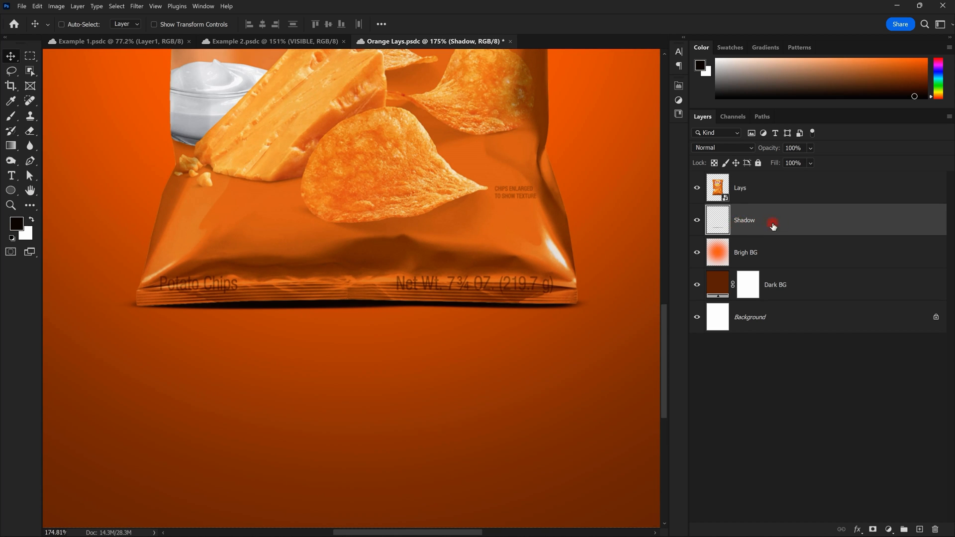
{"action": "left_click_drag", "start_coordinate": [805, 148], "coordinate": [735, 162]}
{"action": "type", "text": "70"}
{"action": "key", "text": "Return"}
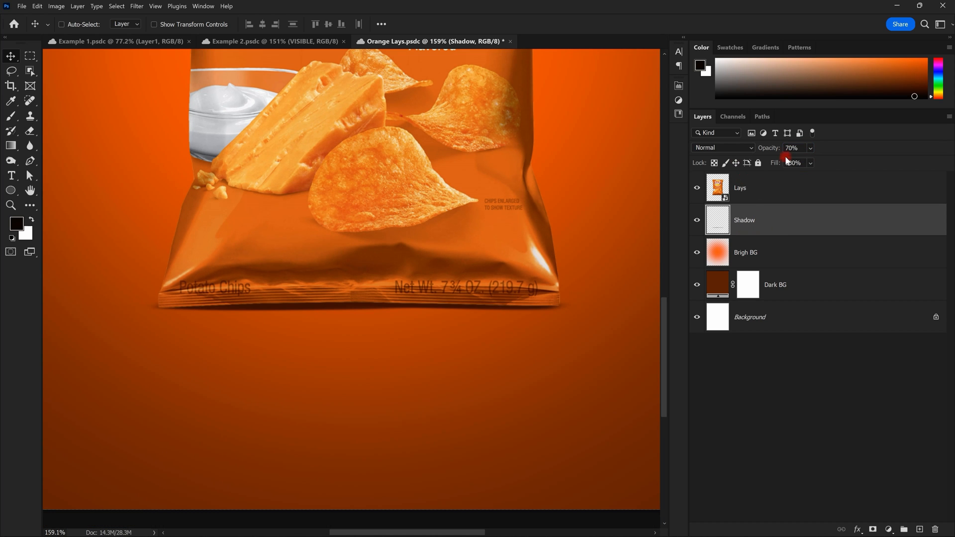
{"action": "left_click_drag", "start_coordinate": [801, 149], "coordinate": [748, 158]}
{"action": "type", "text": "85"}
{"action": "key", "text": "Return"}
{"action": "scroll", "coordinate": [337, 263], "scroll_direction": "down", "scroll_amount": 6}
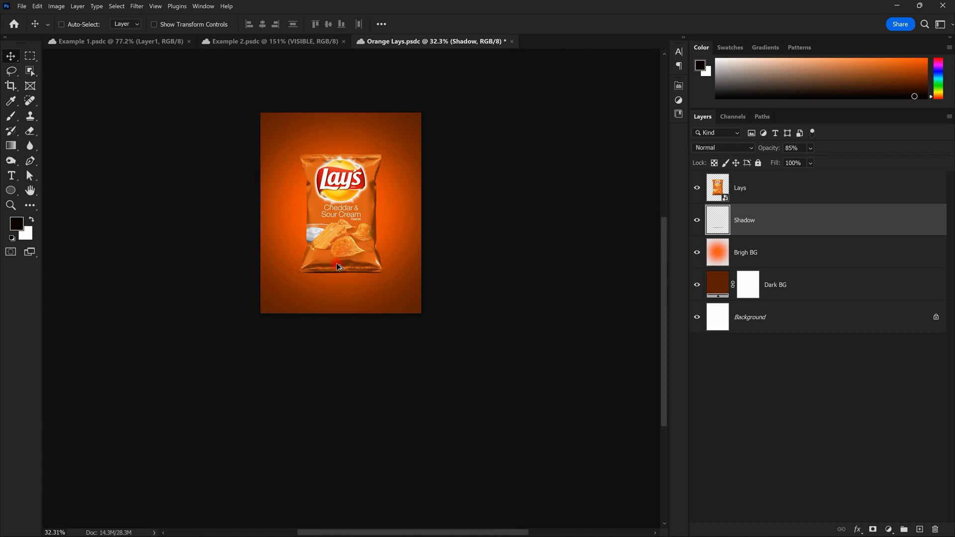
Step: Squash the shadow from its upper edge to about 57% height and nudge it up against the bag's base
{"action": "scroll", "coordinate": [337, 268], "scroll_direction": "up", "scroll_amount": 8}
{"action": "key", "text": "ctrl+t"}
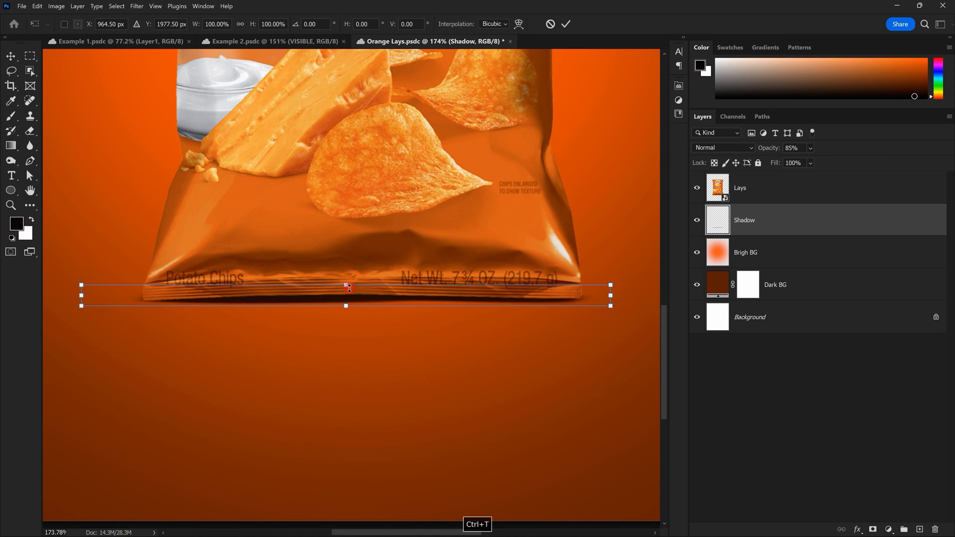
{"action": "left_click_drag", "start_coordinate": [347, 287], "coordinate": [349, 295]}
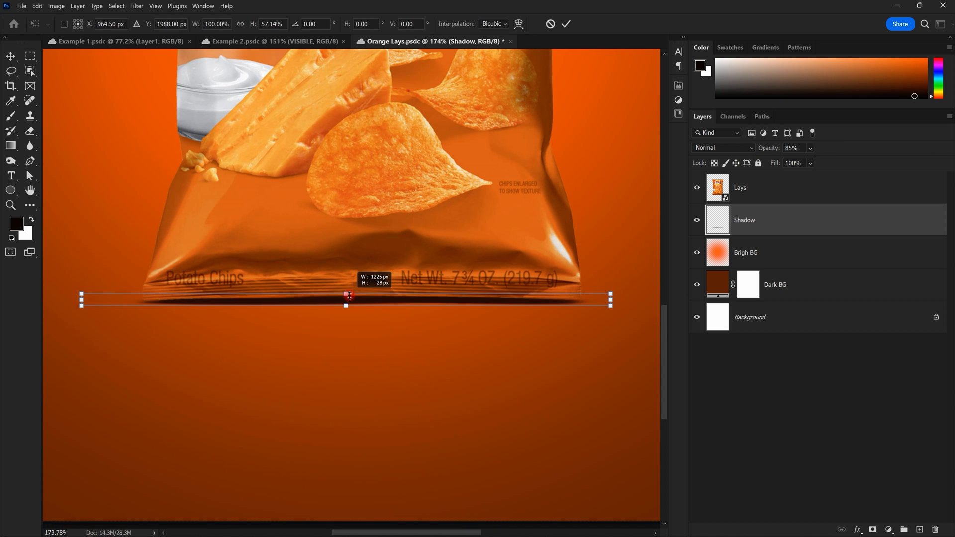
{"action": "key", "text": "Return"}
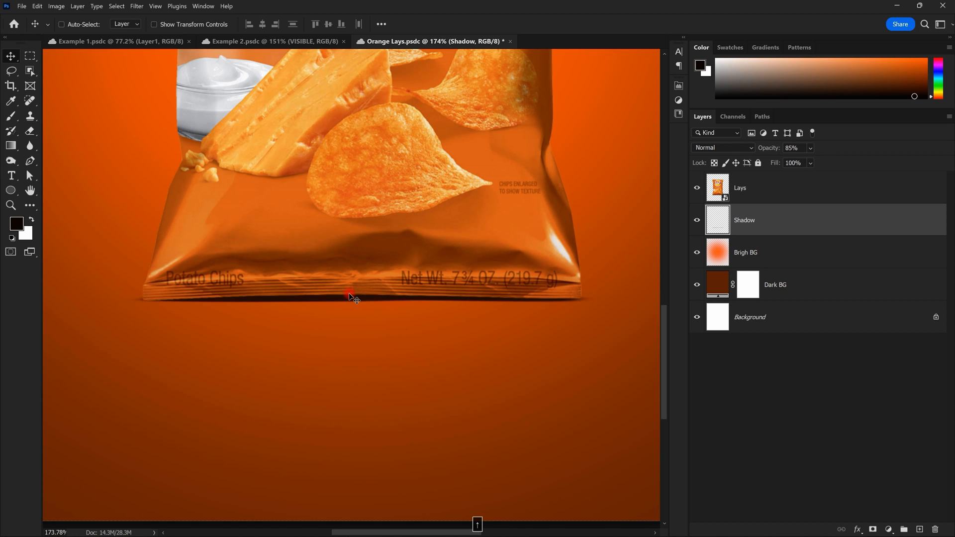
Step: Isolate the Lays layer, restore all layers, and examine the bag and its shadow against the background
{"action": "key", "text": "ctrl+0"}
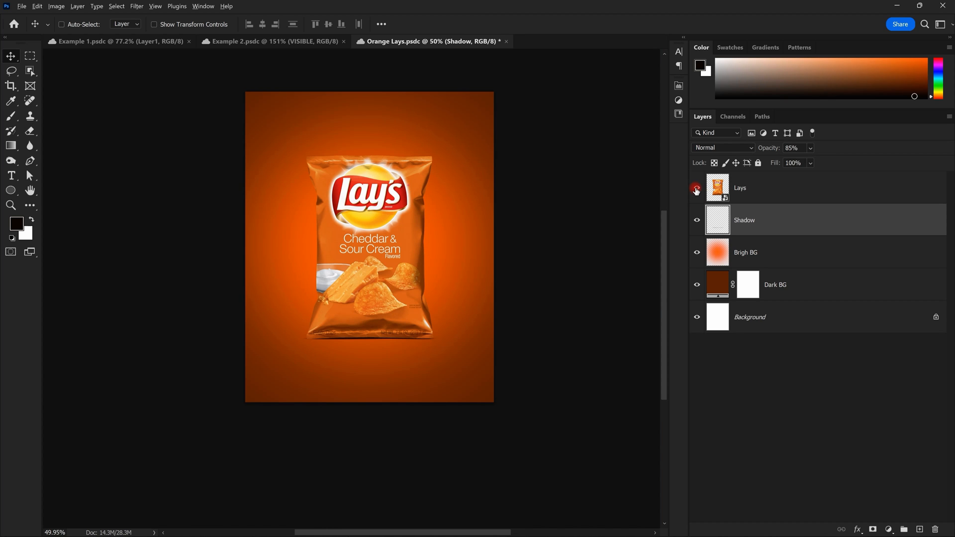
{"action": "left_click", "coordinate": [697, 188], "text": "alt"}
{"action": "left_click", "coordinate": [696, 189], "text": "alt"}
{"action": "scroll", "coordinate": [438, 271], "scroll_direction": "up", "scroll_amount": 4}
{"action": "key", "text": "space"}
{"action": "left_click_drag", "start_coordinate": [422, 224], "coordinate": [433, 145]}
{"action": "scroll", "coordinate": [438, 181], "scroll_direction": "down", "scroll_amount": 6}
{"action": "scroll", "coordinate": [389, 171], "scroll_direction": "up", "scroll_amount": 3}
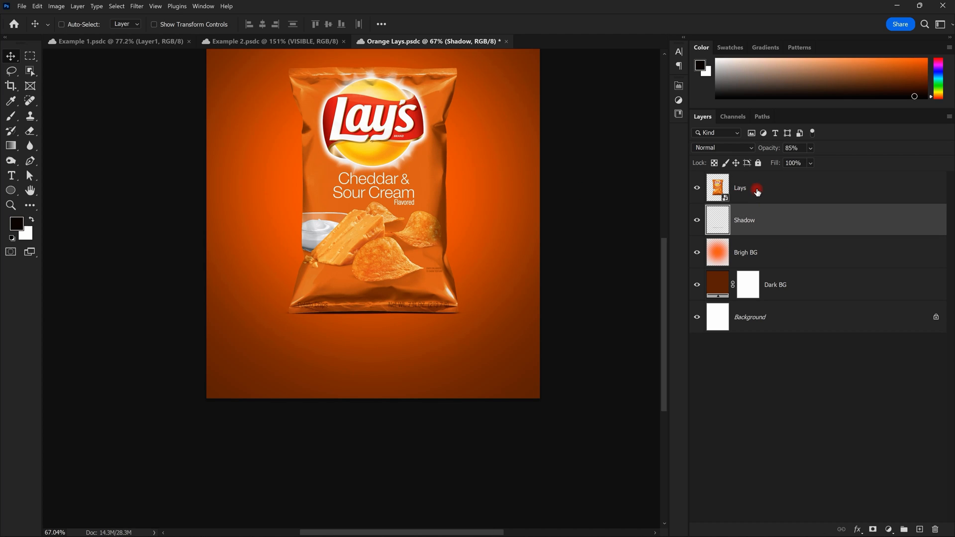
Step: Duplicate the Lays layer
{"action": "left_click", "coordinate": [757, 189]}
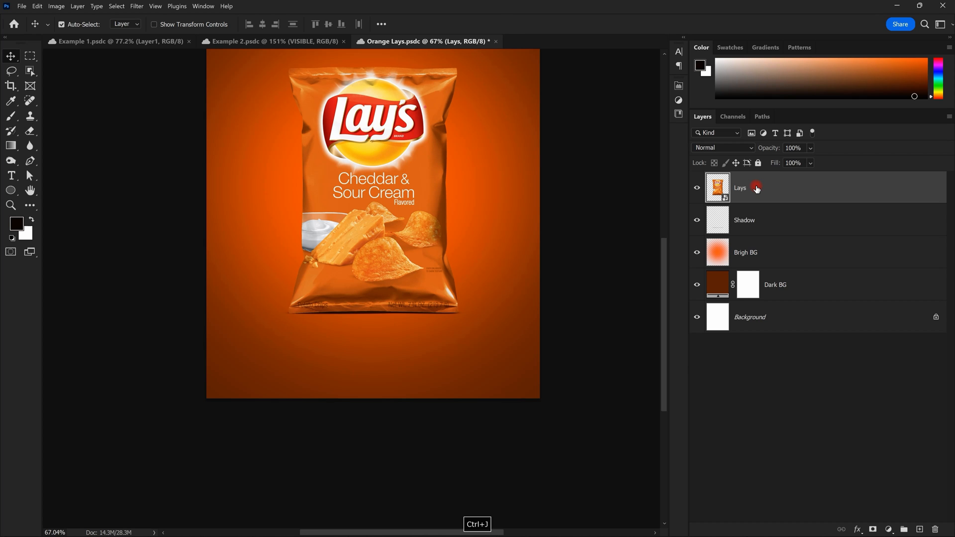
{"action": "key", "text": "ctrl+j"}
{"action": "scroll", "coordinate": [417, 182], "scroll_direction": "down", "scroll_amount": 5}
{"action": "scroll", "coordinate": [416, 182], "scroll_direction": "up", "scroll_amount": 5}
{"action": "left_click_drag", "start_coordinate": [425, 141], "coordinate": [394, 172]}
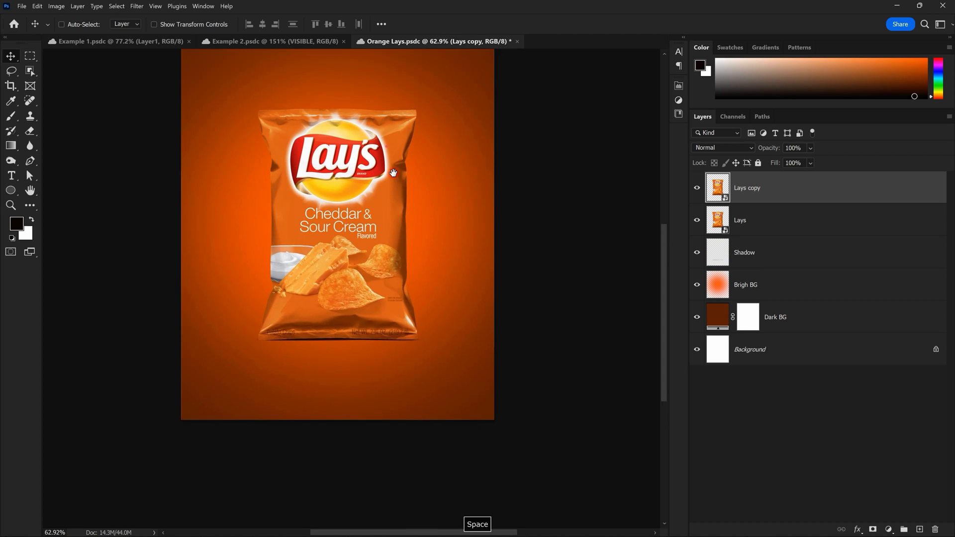
{"action": "scroll", "coordinate": [517, 312], "scroll_direction": "down", "scroll_amount": 2}
Step: Flip the Lays copy vertically and place it directly beneath the bag as a mirrored image
{"action": "key", "text": "ctrl+t"}
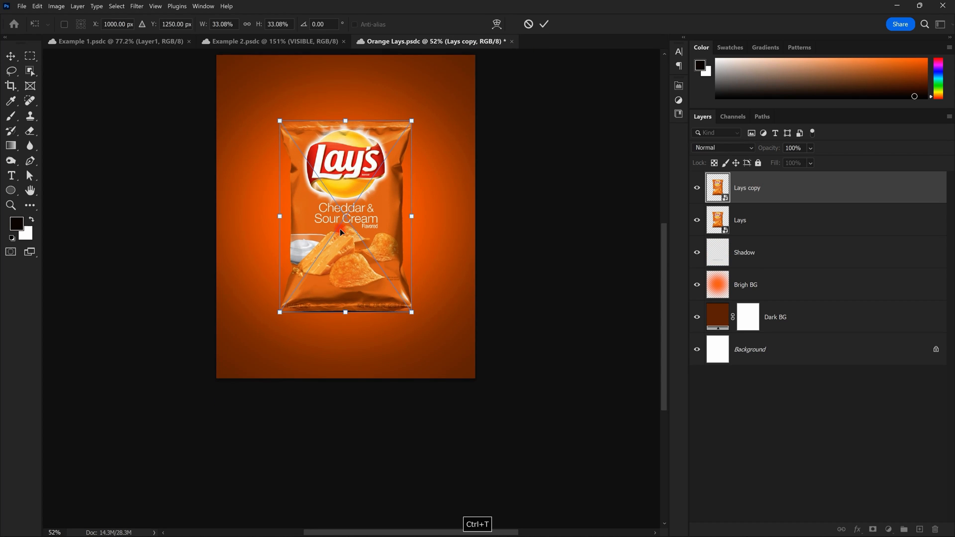
{"action": "right_click", "coordinate": [344, 228]}
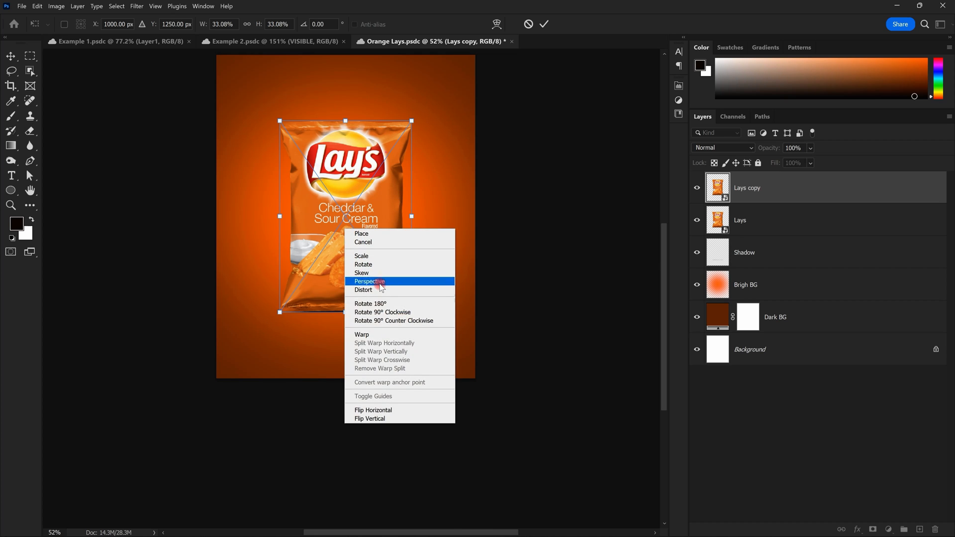
{"action": "left_click", "coordinate": [386, 419]}
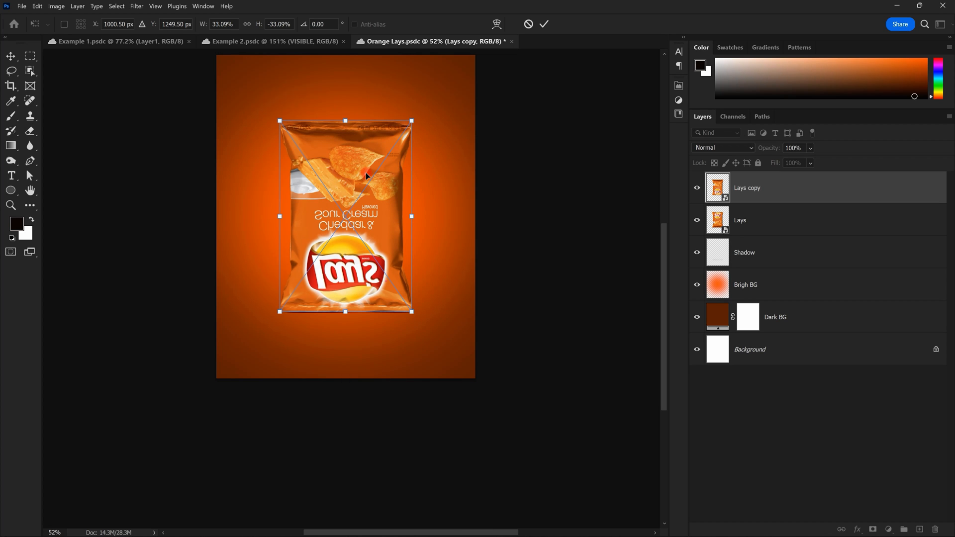
{"action": "left_click_drag", "start_coordinate": [366, 166], "coordinate": [358, 361]}
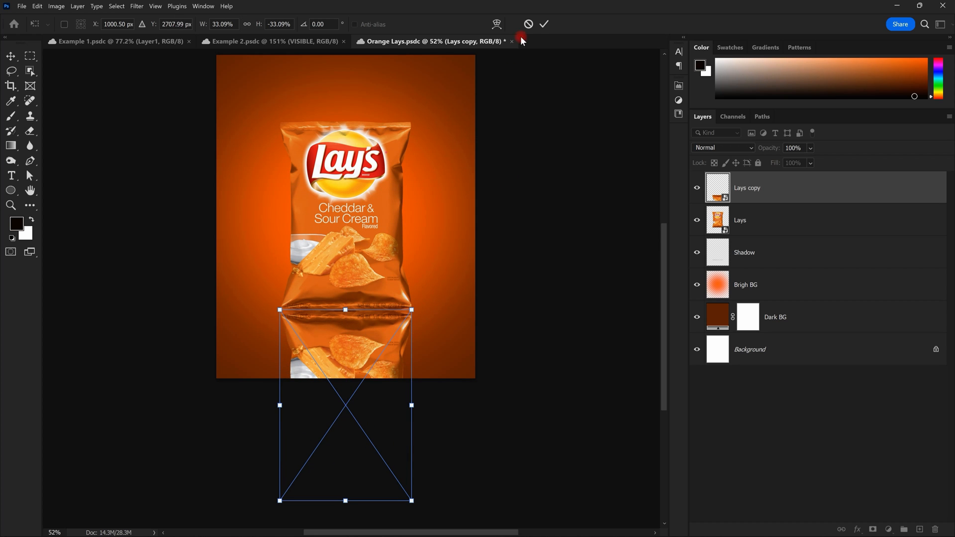
{"action": "left_click", "coordinate": [543, 24]}
Step: Nudge the flipped Lays copy slightly down from the bag's bottom edge, check the join, and save the document
{"action": "scroll", "coordinate": [356, 298], "scroll_direction": "up", "scroll_amount": 6}
{"action": "left_click_drag", "start_coordinate": [375, 255], "coordinate": [407, 190]}
{"action": "mouse_move", "coordinate": [388, 310]}
{"action": "left_mouse_down"}
{"action": "mouse_move", "coordinate": [388, 324]}
{"action": "mouse_move", "coordinate": [387, 313]}
{"action": "left_mouse_up"}
{"action": "scroll", "coordinate": [428, 296], "scroll_direction": "down", "scroll_amount": 8}
{"action": "scroll", "coordinate": [445, 331], "scroll_direction": "up", "scroll_amount": 5}
{"action": "left_click_drag", "start_coordinate": [426, 160], "coordinate": [397, 196]}
{"action": "scroll", "coordinate": [421, 279], "scroll_direction": "down", "scroll_amount": 5}
{"action": "scroll", "coordinate": [414, 290], "scroll_direction": "up", "scroll_amount": 4}
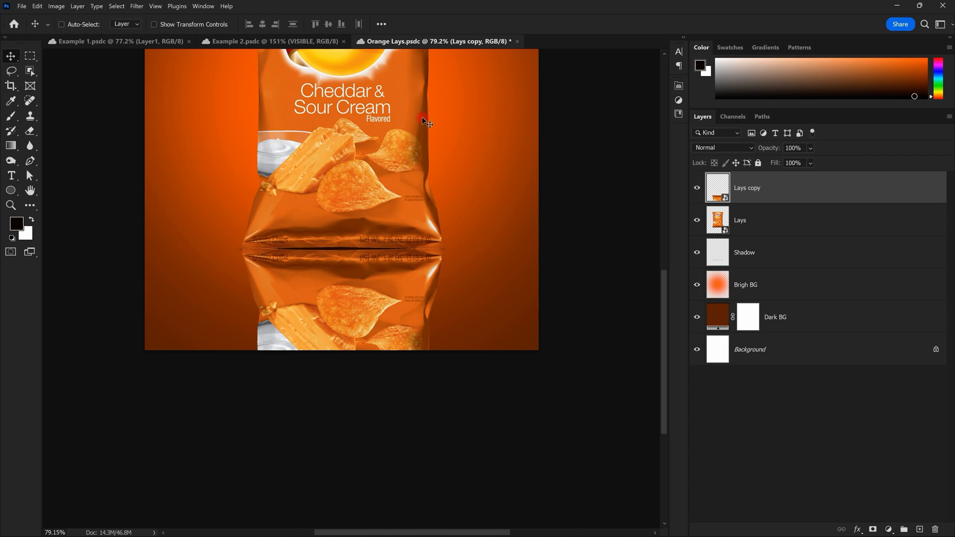
{"action": "scroll", "coordinate": [415, 194], "scroll_direction": "down", "scroll_amount": 6}
{"action": "scroll", "coordinate": [412, 219], "scroll_direction": "up", "scroll_amount": 6}
{"action": "left_click_drag", "start_coordinate": [419, 174], "coordinate": [416, 198]}
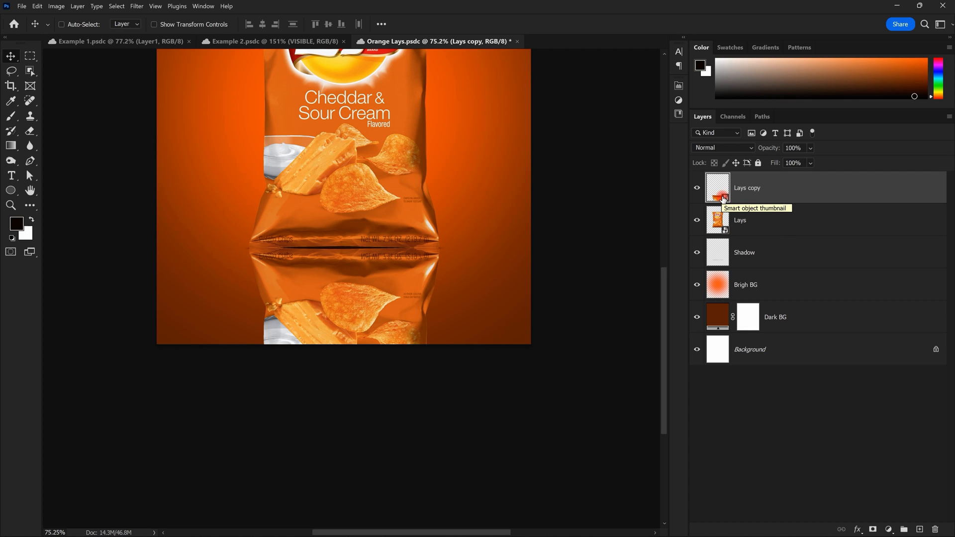
{"action": "key", "text": "ctrl+s"}
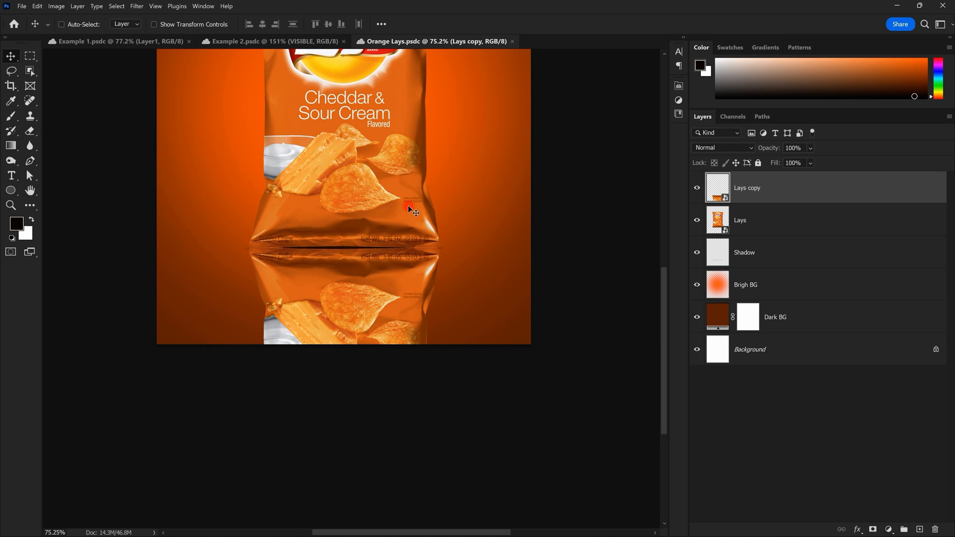
Step: Try to erase part of the flipped Lays copy with the Eraser and decline rasterizing the smart object
{"action": "left_click", "coordinate": [30, 130]}
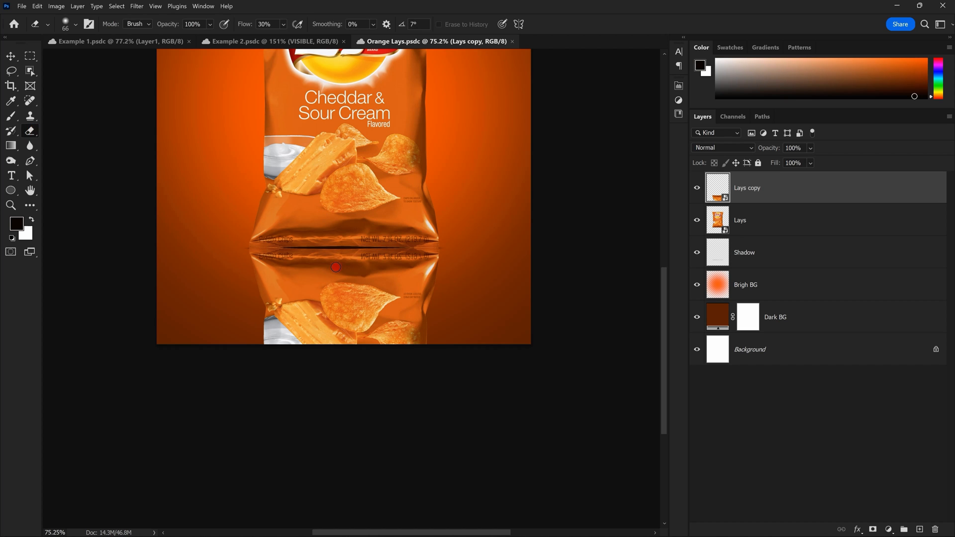
{"action": "left_click", "coordinate": [335, 267]}
{"action": "left_click_drag", "start_coordinate": [462, 116], "coordinate": [344, 133]}
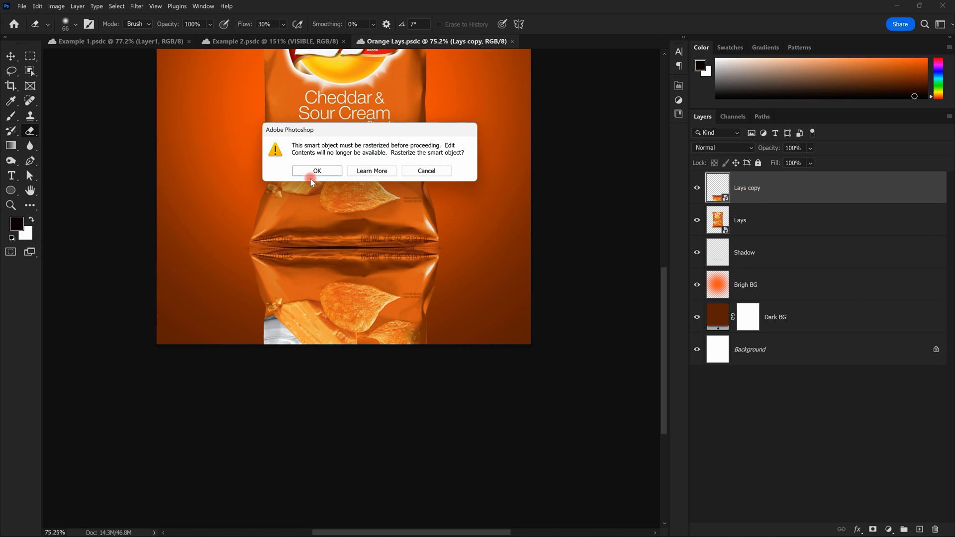
{"action": "left_click", "coordinate": [432, 171]}
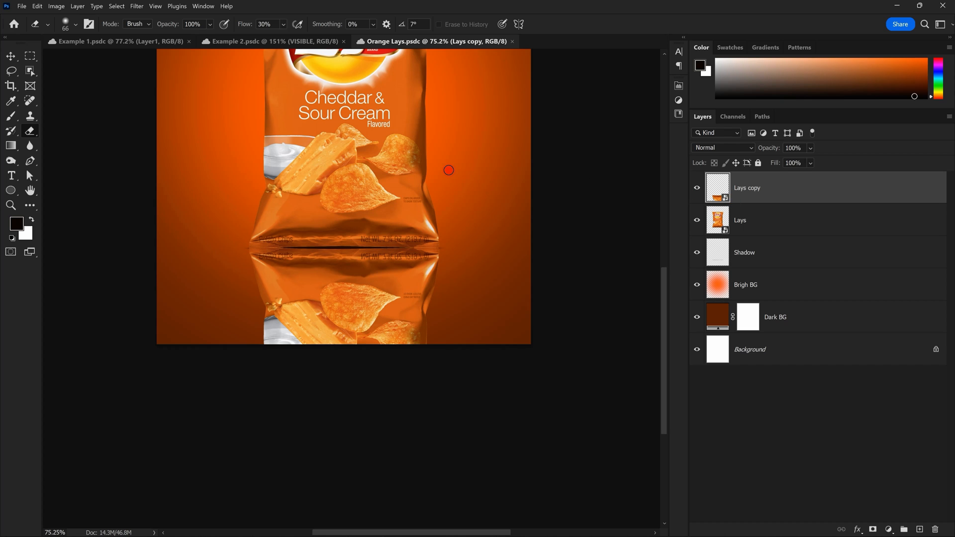
{"action": "left_click", "coordinate": [11, 56]}
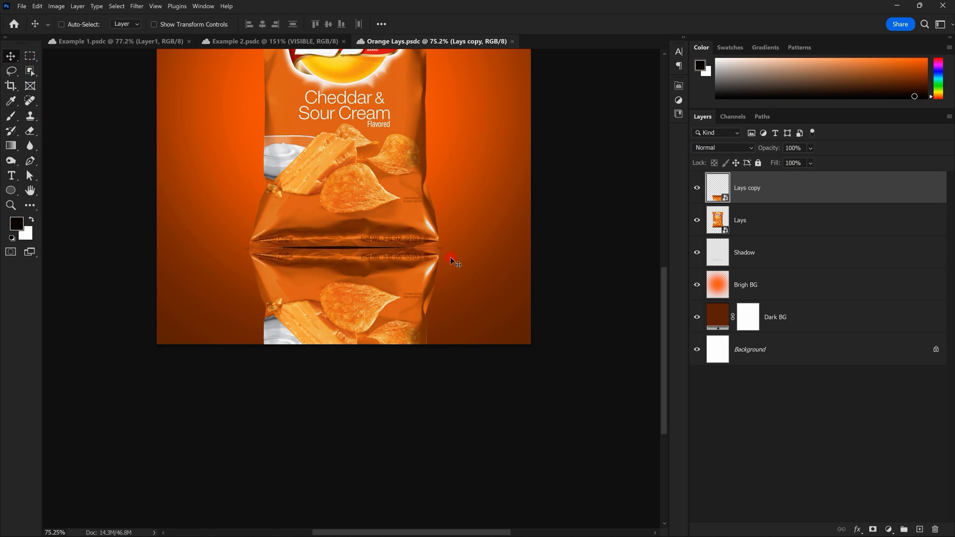
Step: Rename the Lays copy layer as Reflection and move it below the Lays layer
{"action": "double_click", "coordinate": [754, 189]}
{"action": "type", "text": "Reflection"}
{"action": "key", "text": "Return"}
{"action": "key", "text": "space"}
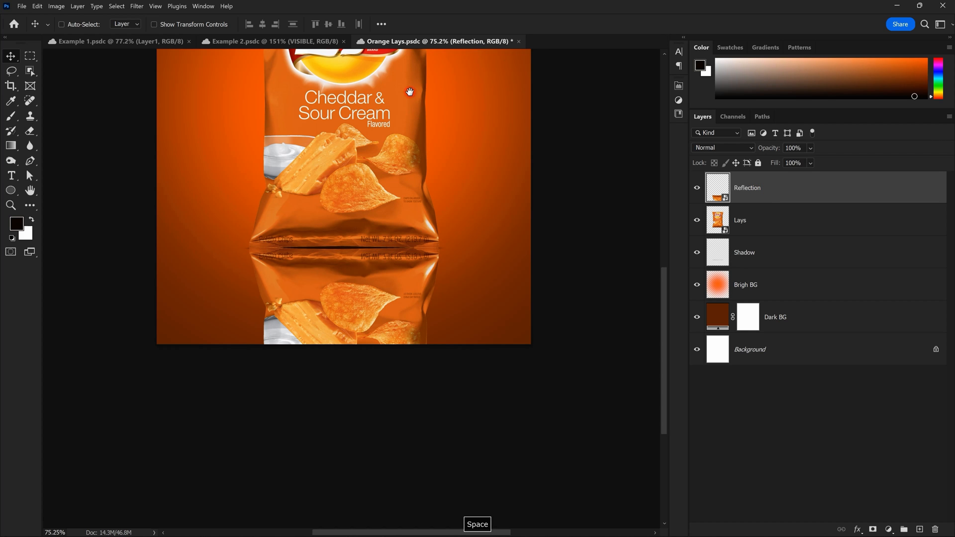
{"action": "left_click_drag", "start_coordinate": [416, 104], "coordinate": [418, 92]}
{"action": "left_click_drag", "start_coordinate": [775, 197], "coordinate": [770, 218]}
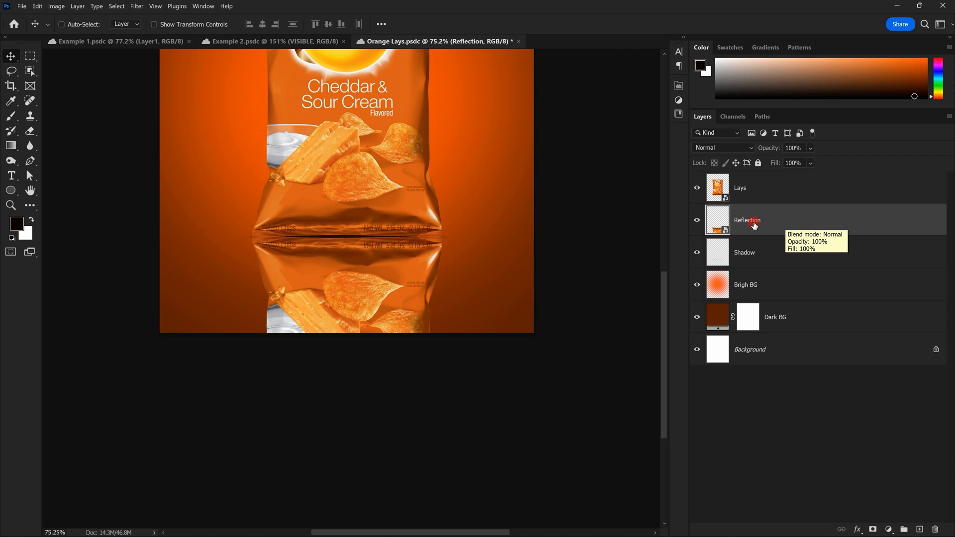
Step: Add a layer mask to the Reflection layer and focus on the mirrored bag
{"action": "left_click", "coordinate": [873, 531]}
{"action": "key", "text": "space"}
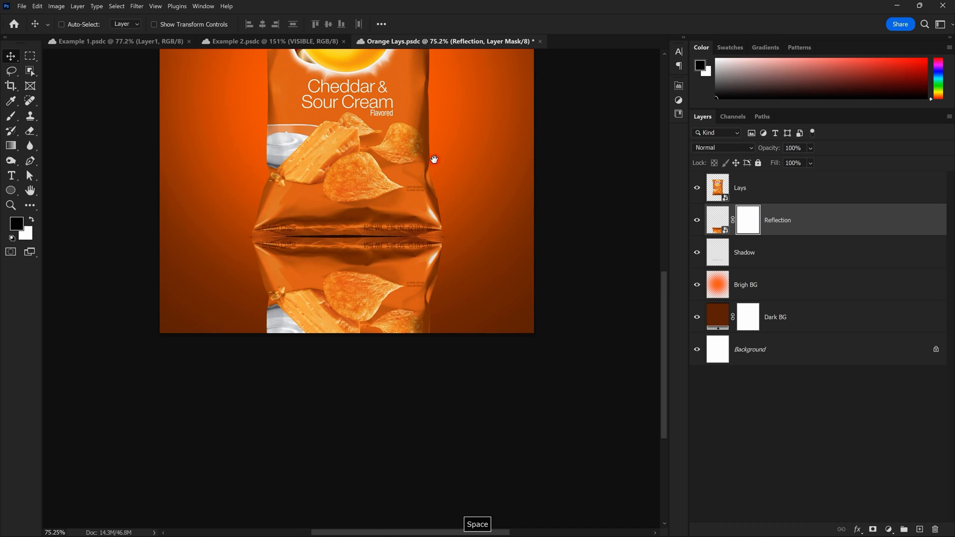
{"action": "left_click_drag", "start_coordinate": [361, 264], "coordinate": [381, 198]}
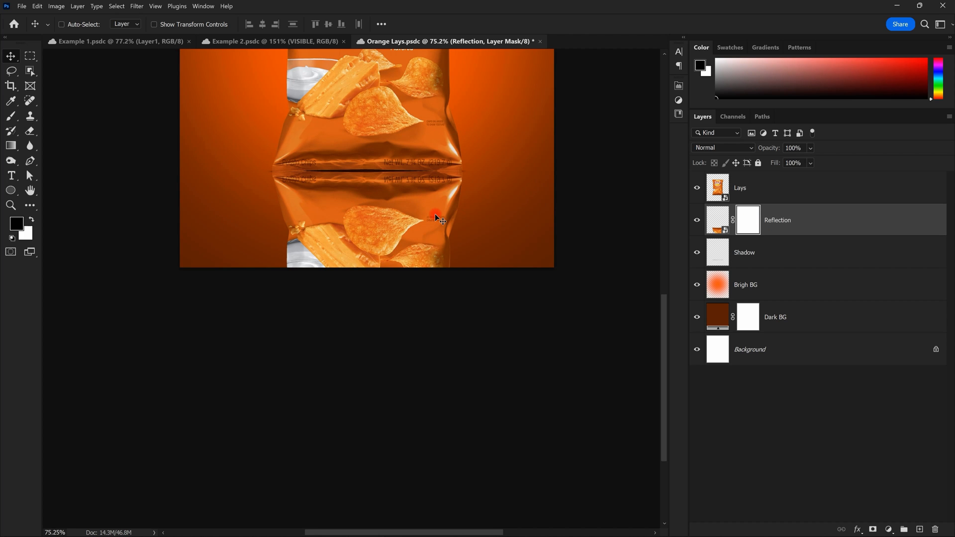
{"action": "scroll", "coordinate": [434, 214], "scroll_direction": "down", "scroll_amount": 2}
{"action": "scroll", "coordinate": [434, 214], "scroll_direction": "up", "scroll_amount": 4}
{"action": "key", "text": "space"}
{"action": "mouse_move", "coordinate": [454, 168]}
{"action": "left_mouse_down"}
{"action": "mouse_move", "coordinate": [455, 233]}
{"action": "mouse_move", "coordinate": [456, 179]}
{"action": "left_mouse_up"}
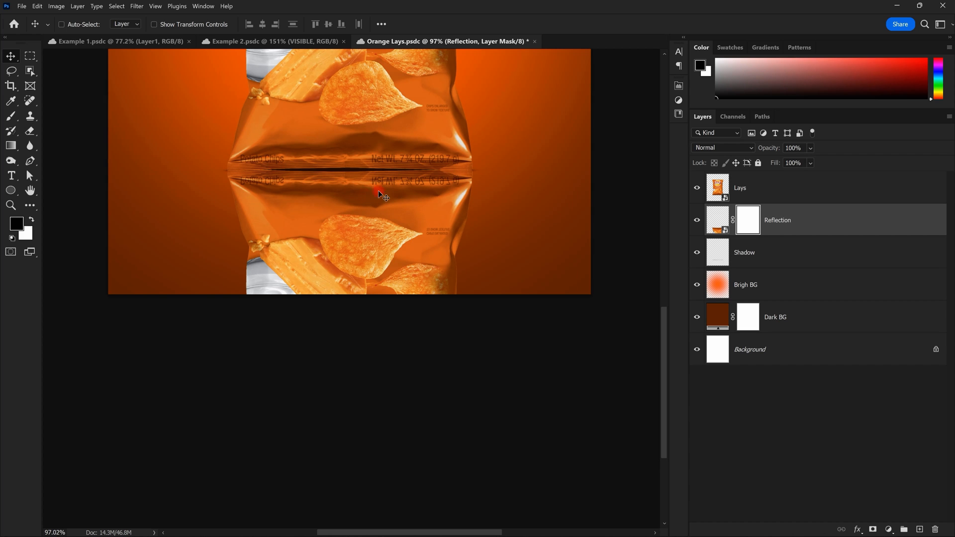
Step: Set up a Soft Round brush at 1200 px with 0% hardness for painting on the Reflection mask
{"action": "left_click", "coordinate": [11, 116]}
{"action": "right_click", "coordinate": [301, 156]}
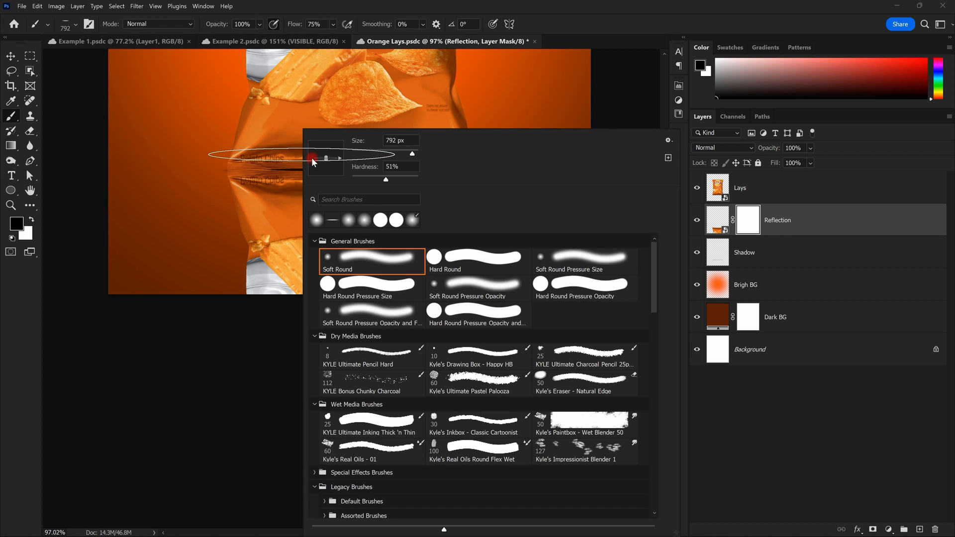
{"action": "left_click", "coordinate": [374, 263]}
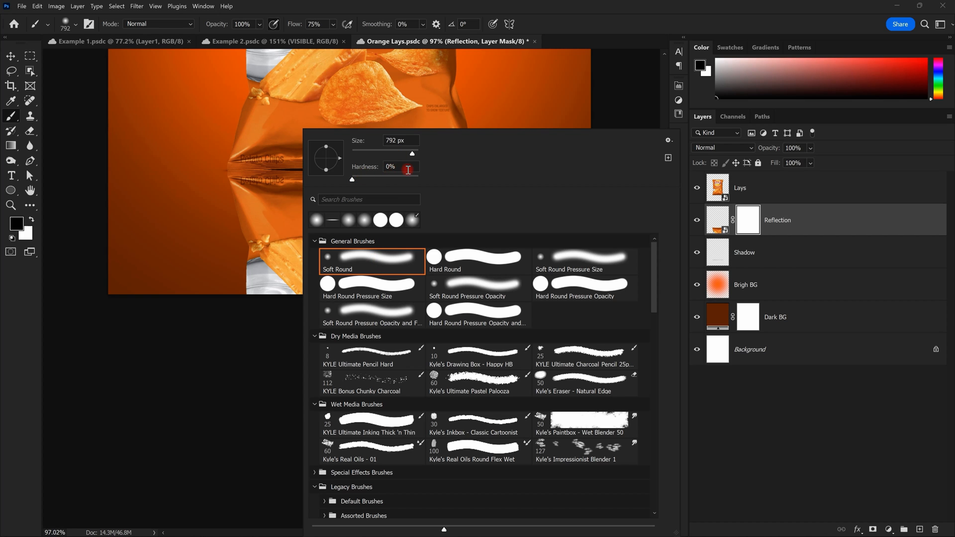
{"action": "left_click", "coordinate": [404, 141]}
{"action": "type", "text": "1200"}
{"action": "left_click", "coordinate": [178, 354]}
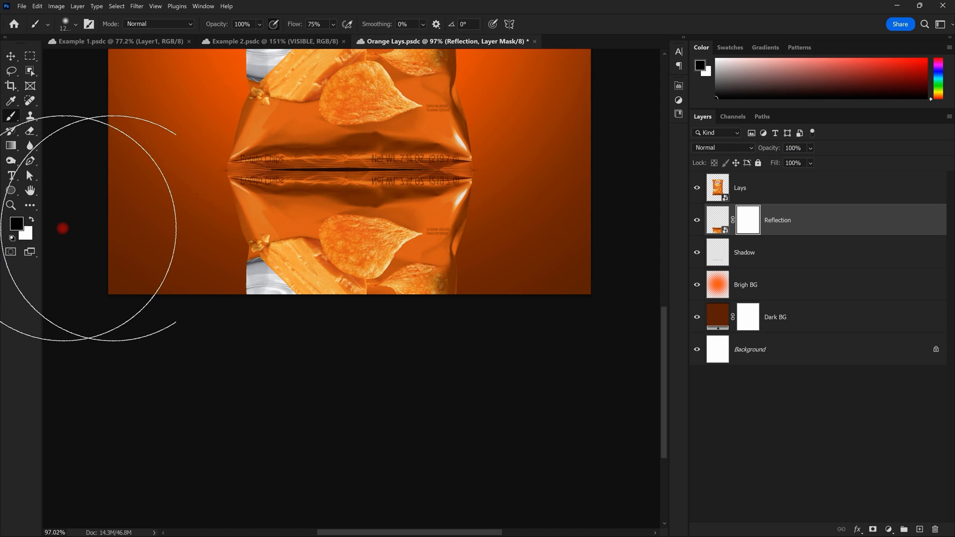
Step: Paint black on the Reflection layer mask along the canvas's lower edge to fade the mirrored bag
{"action": "scroll", "coordinate": [408, 277], "scroll_direction": "down", "scroll_amount": 3}
{"action": "scroll", "coordinate": [407, 276], "scroll_direction": "up", "scroll_amount": 1}
{"action": "mouse_move", "coordinate": [325, 338]}
{"action": "left_mouse_down"}
{"action": "mouse_move", "coordinate": [277, 332]}
{"action": "mouse_move", "coordinate": [394, 337]}
{"action": "mouse_move", "coordinate": [315, 339]}
{"action": "mouse_move", "coordinate": [340, 351]}
{"action": "mouse_move", "coordinate": [451, 353]}
{"action": "left_mouse_up"}
{"action": "scroll", "coordinate": [282, 339], "scroll_direction": "up", "scroll_amount": 4}
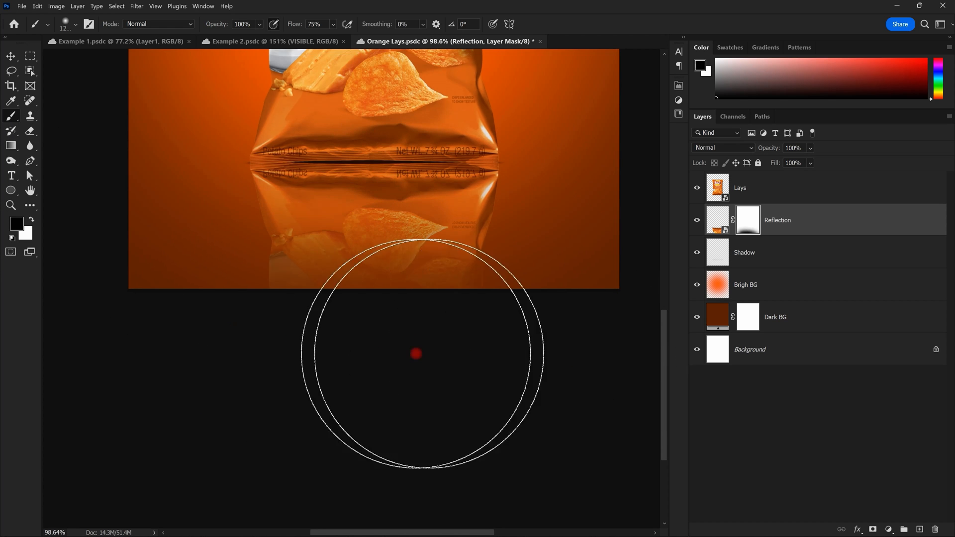
{"action": "scroll", "coordinate": [348, 343], "scroll_direction": "down", "scroll_amount": 3}
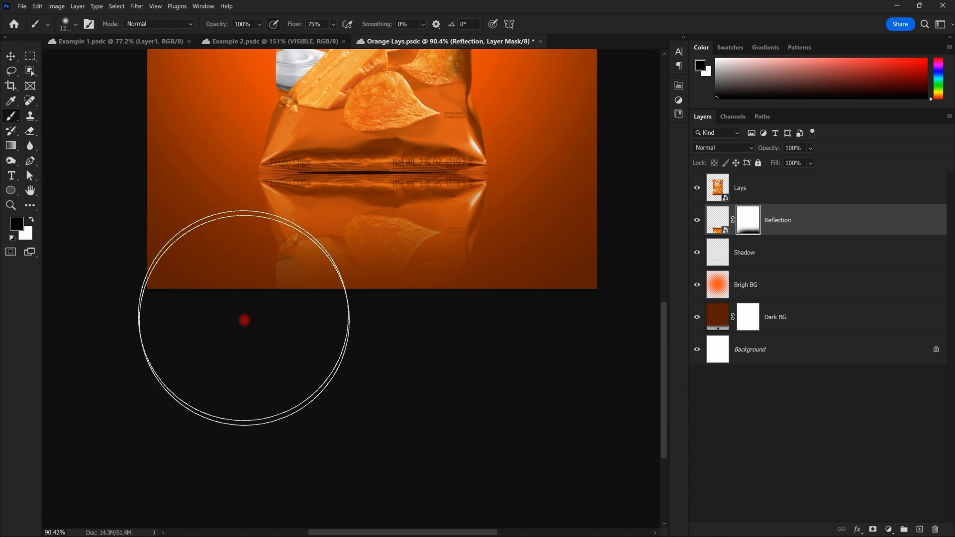
Step: Set the brush flow to 30% and check the faded reflection beneath the bag
{"action": "left_click", "coordinate": [315, 24]}
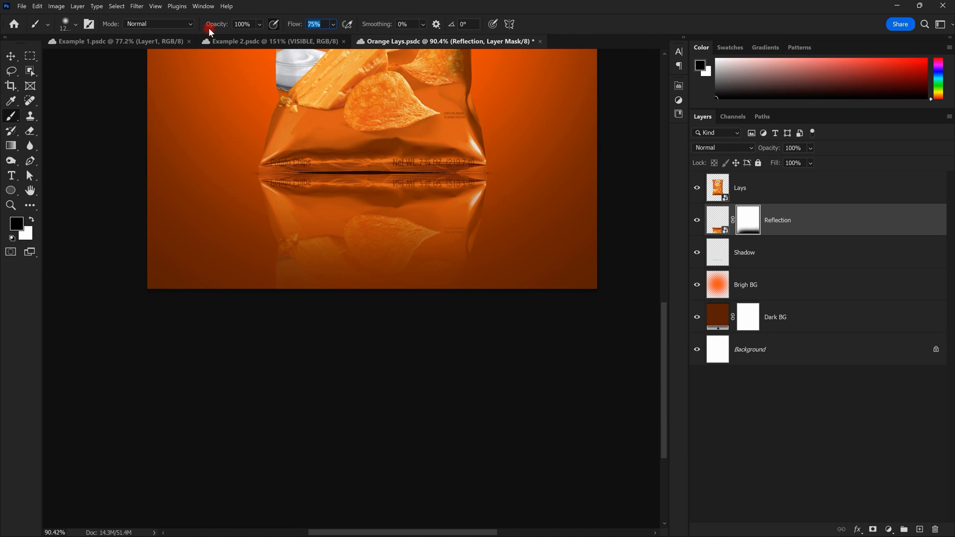
{"action": "type", "text": "60"}
{"action": "double_click", "coordinate": [318, 24]}
{"action": "type", "text": "30"}
{"action": "key", "text": "Return"}
{"action": "key", "text": "space"}
{"action": "left_click_drag", "start_coordinate": [414, 157], "coordinate": [401, 199]}
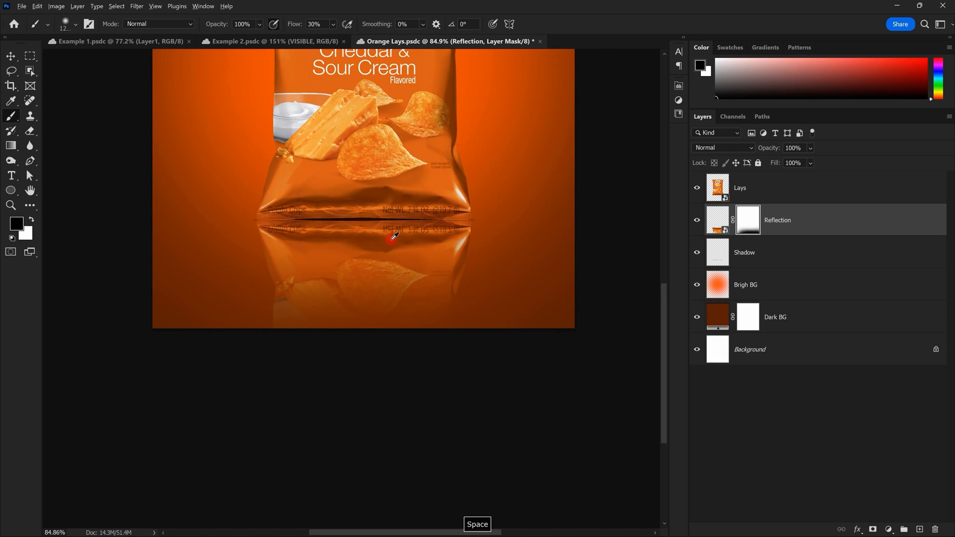
{"action": "scroll", "coordinate": [401, 199], "scroll_direction": "up", "scroll_amount": 5}
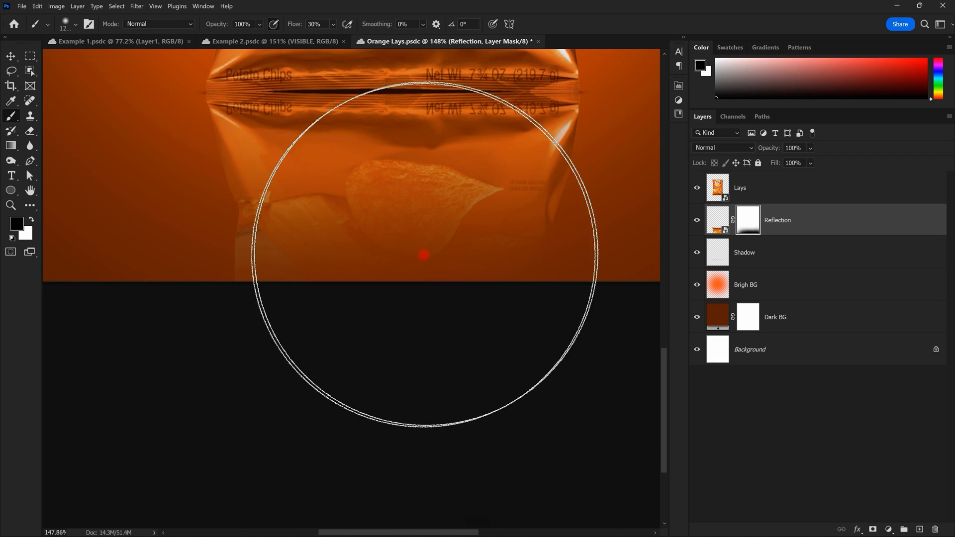
{"action": "scroll", "coordinate": [405, 238], "scroll_direction": "down", "scroll_amount": 5}
{"action": "scroll", "coordinate": [407, 238], "scroll_direction": "up", "scroll_amount": 2}
{"action": "key", "text": "space"}
{"action": "left_click_drag", "start_coordinate": [403, 176], "coordinate": [384, 275]}
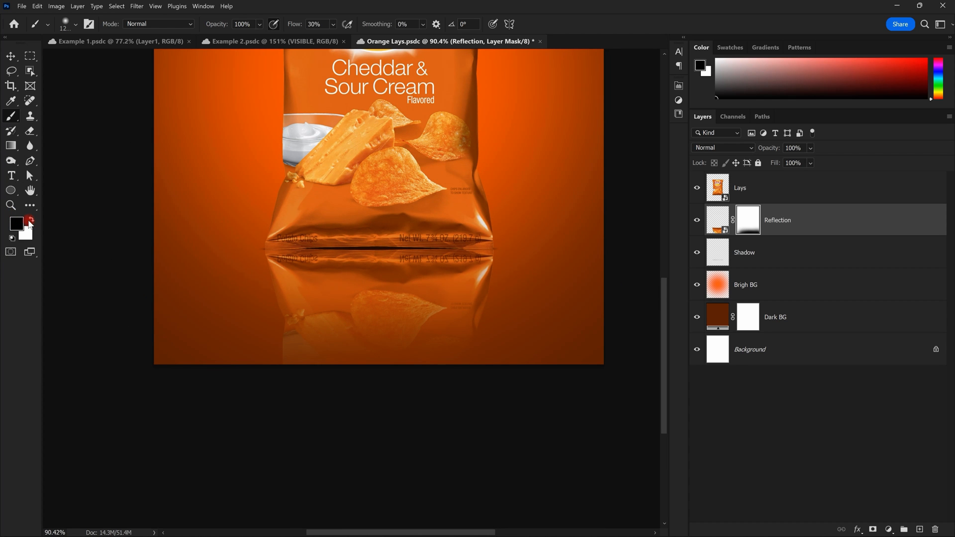
Step: Switch the painting colour to white, try restoring the mirrored bag on the Reflection mask, and undo the stroke
{"action": "left_click", "coordinate": [30, 221]}
{"action": "key", "text": "space"}
{"action": "left_click_drag", "start_coordinate": [368, 134], "coordinate": [355, 97]}
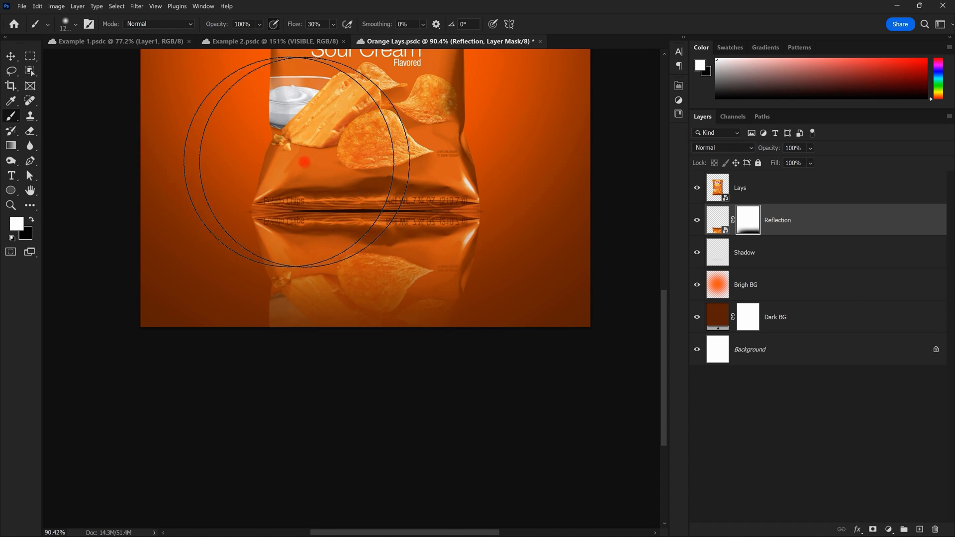
{"action": "mouse_move", "coordinate": [303, 144]}
{"action": "left_mouse_down"}
{"action": "mouse_move", "coordinate": [352, 234]}
{"action": "mouse_move", "coordinate": [256, 309]}
{"action": "mouse_move", "coordinate": [419, 273]}
{"action": "left_mouse_up"}
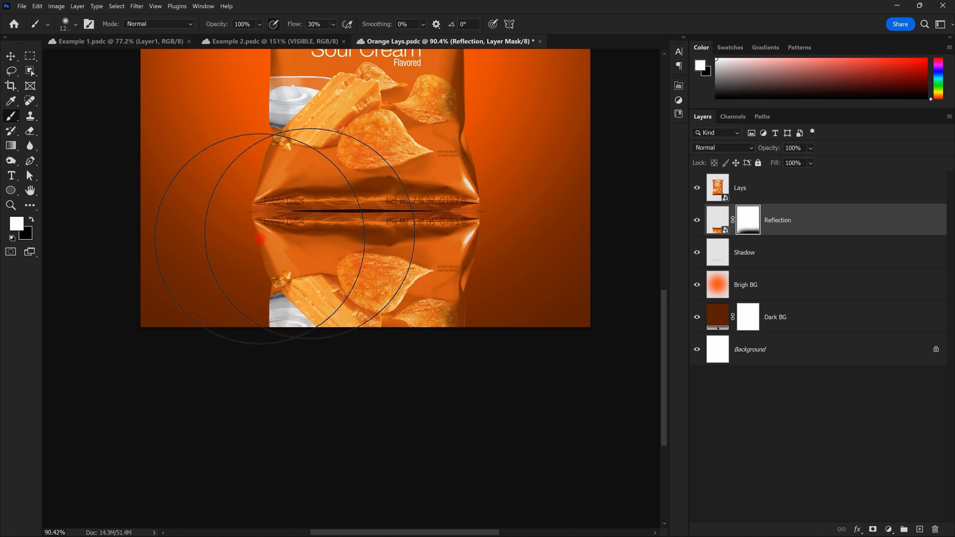
{"action": "key", "text": "ctrl+z"}
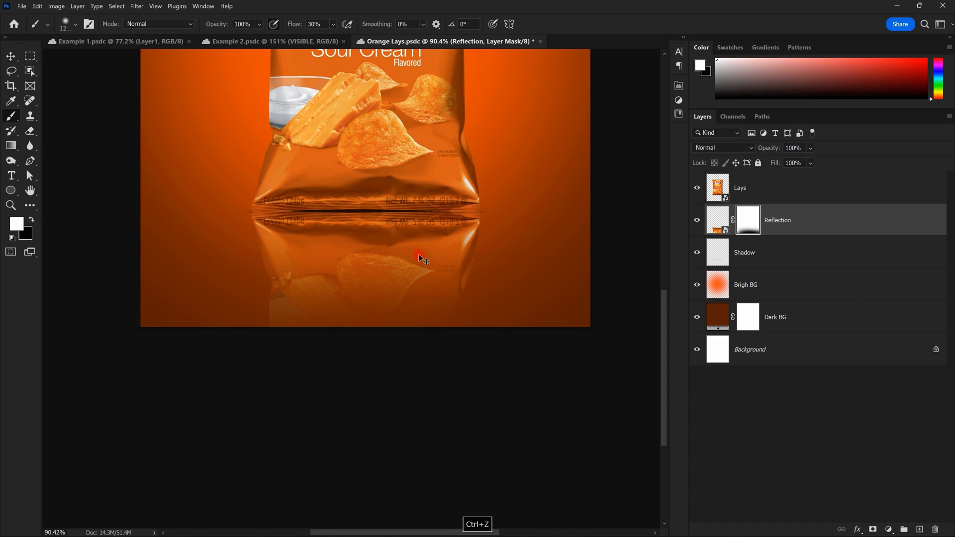
Step: Reduce the brush diameter to 649 px and focus on the mirrored bag
{"action": "left_click_drag", "start_coordinate": [357, 164], "coordinate": [233, 157]}
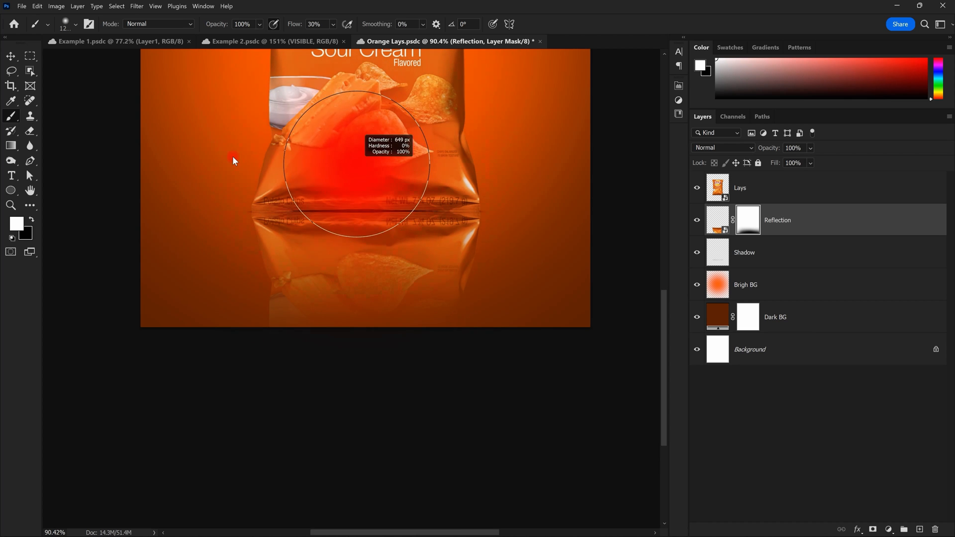
{"action": "scroll", "coordinate": [484, 193], "scroll_direction": "down", "scroll_amount": 5}
{"action": "key", "text": "space"}
{"action": "left_click_drag", "start_coordinate": [484, 193], "coordinate": [450, 199]}
{"action": "scroll", "coordinate": [421, 322], "scroll_direction": "up", "scroll_amount": 6}
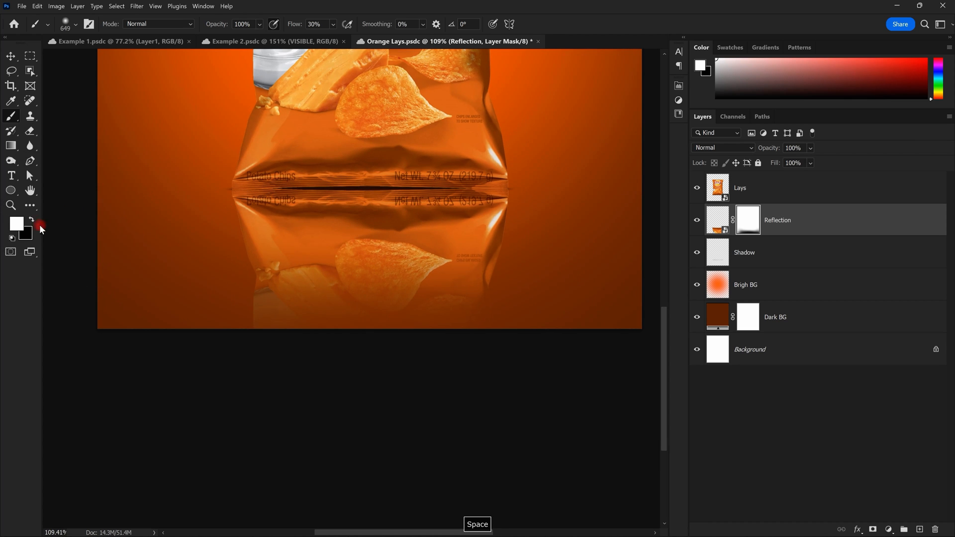
Step: Paint with black on the Reflection layer's mask along the canvas's lower edge to fade out the far end of the reflection
{"action": "left_click", "coordinate": [32, 223]}
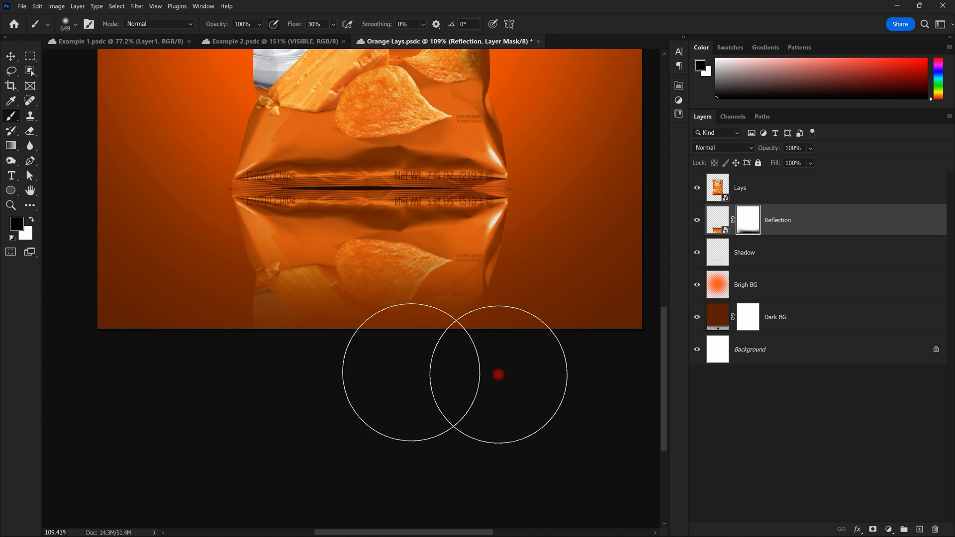
{"action": "mouse_move", "coordinate": [472, 340]}
{"action": "left_mouse_down"}
{"action": "mouse_move", "coordinate": [202, 348]}
{"action": "mouse_move", "coordinate": [518, 332]}
{"action": "left_mouse_up"}
{"action": "key", "text": "v"}
{"action": "scroll", "coordinate": [400, 304], "scroll_direction": "down", "scroll_amount": 7}
{"action": "scroll", "coordinate": [400, 304], "scroll_direction": "up", "scroll_amount": 4}
{"action": "key", "text": "space"}
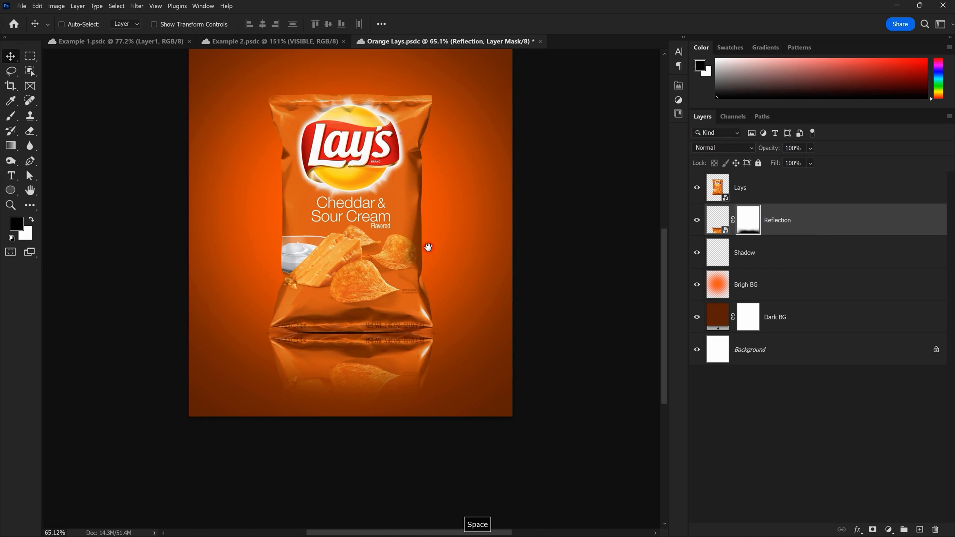
Step: Set the Reflection layer's opacity to 85%
{"action": "left_click", "coordinate": [804, 222]}
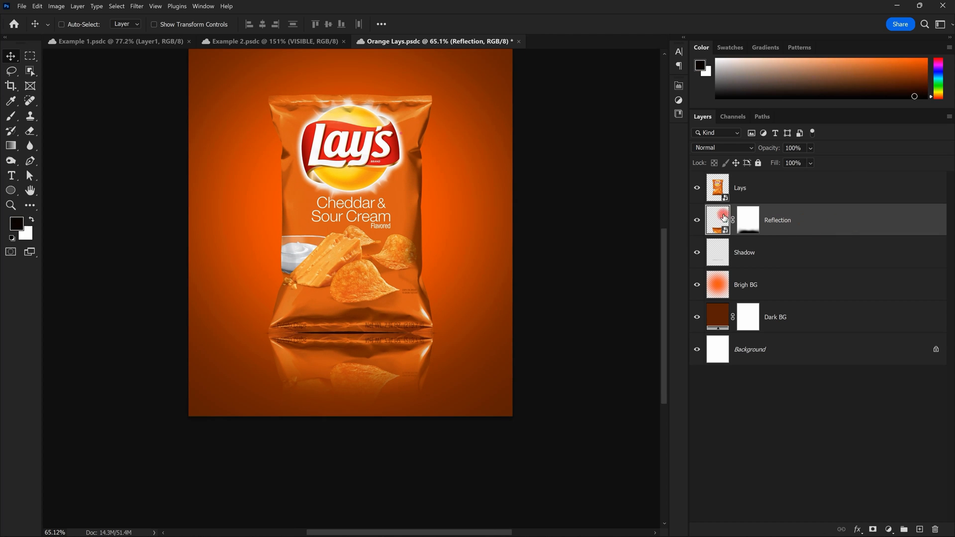
{"action": "left_click", "coordinate": [756, 220]}
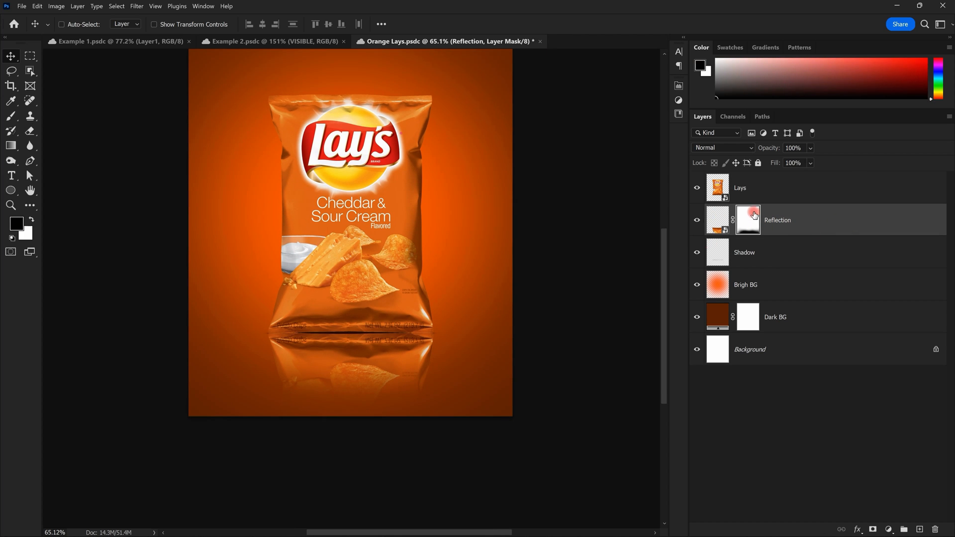
{"action": "left_click", "coordinate": [714, 221]}
{"action": "left_click", "coordinate": [773, 149]}
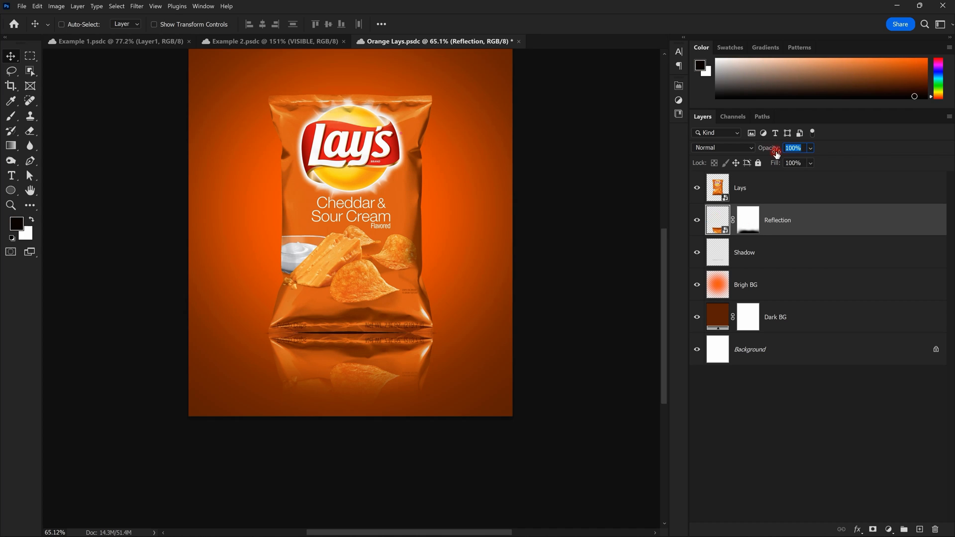
{"action": "left_click_drag", "start_coordinate": [838, 161], "coordinate": [825, 160]}
{"action": "type", "text": "85"}
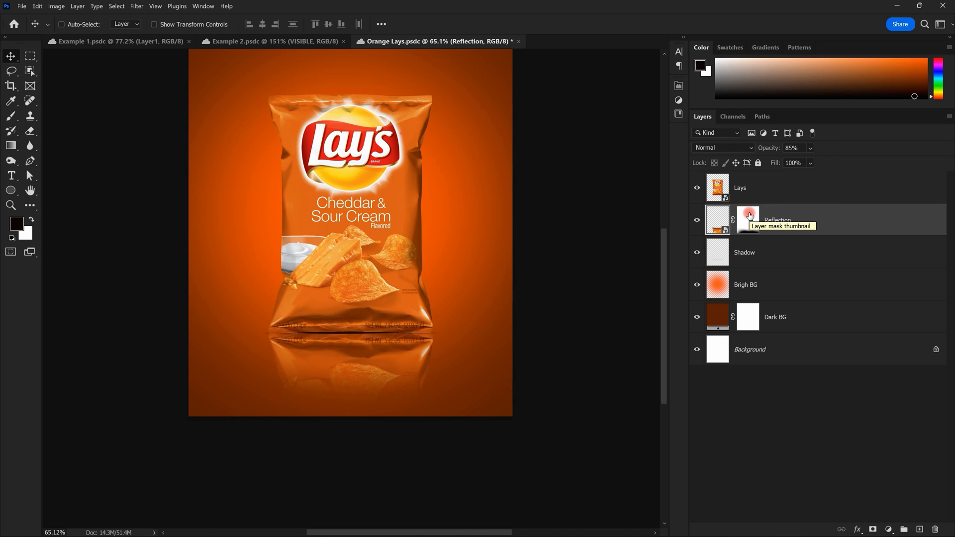
Step: Apply a Motion Blur filter with an angle of 2° and a distance of 32 pixels to the Reflection layer
{"action": "left_click", "coordinate": [137, 7]}
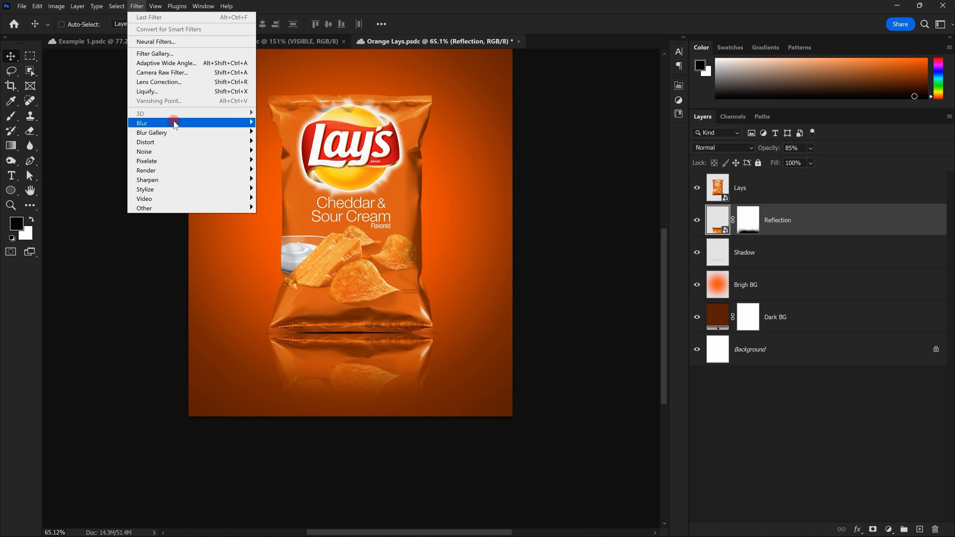
{"action": "mouse_move", "coordinate": [179, 124]}
{"action": "left_click", "coordinate": [281, 179]}
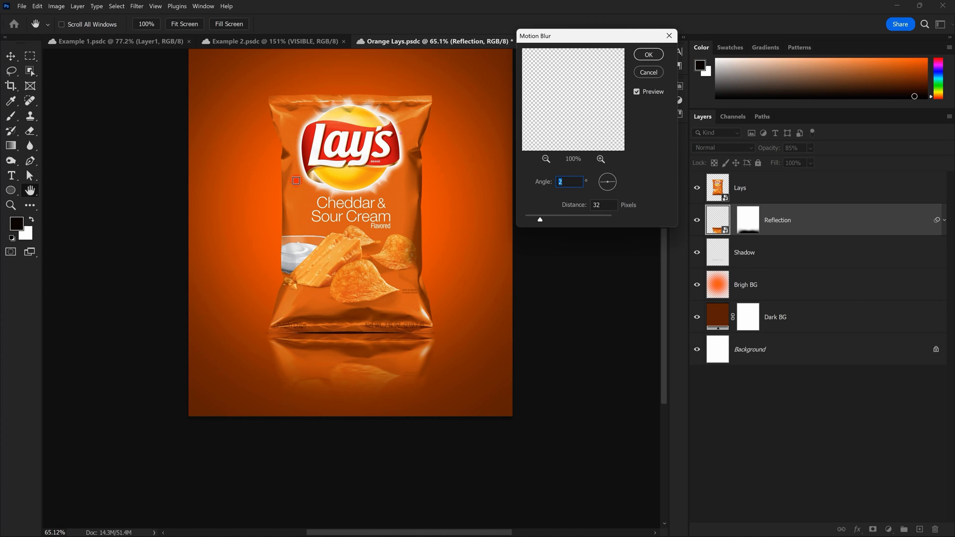
{"action": "left_click_drag", "start_coordinate": [597, 36], "coordinate": [520, 54]}
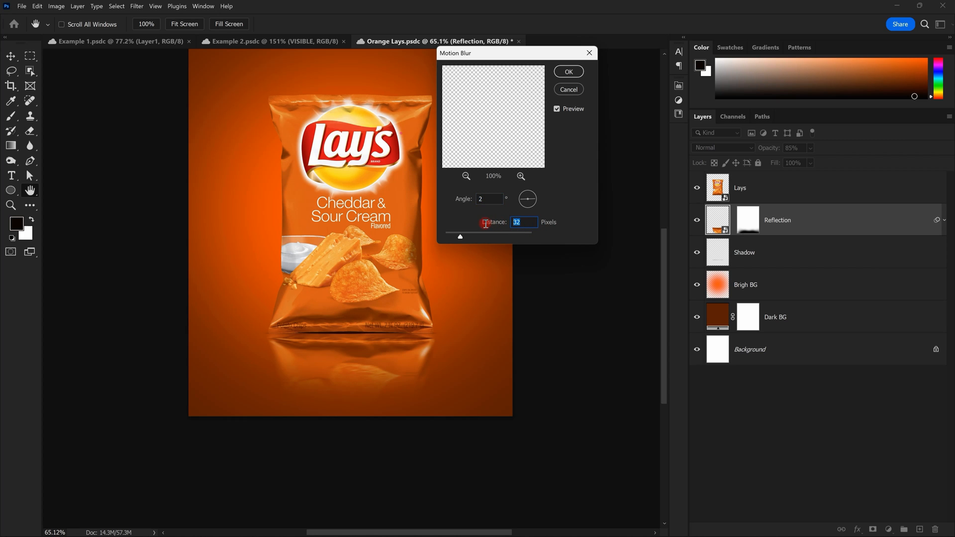
{"action": "left_click", "coordinate": [567, 72]}
Step: Compare the reflection with its layer mask and its Motion Blur filter each switched off and on again
{"action": "left_click_drag", "start_coordinate": [376, 337], "coordinate": [423, 267]}
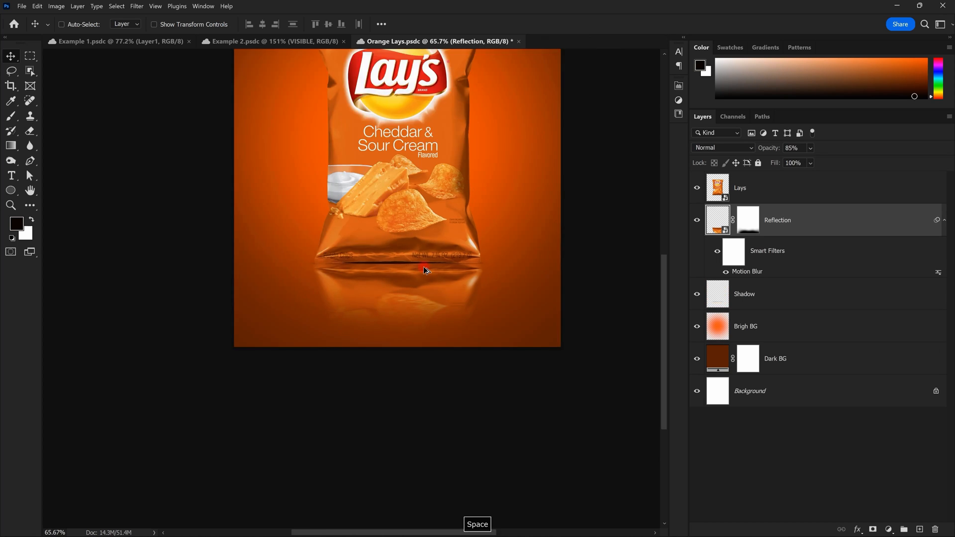
{"action": "scroll", "coordinate": [423, 267], "scroll_direction": "down", "scroll_amount": 5}
{"action": "scroll", "coordinate": [418, 280], "scroll_direction": "up", "scroll_amount": 12}
{"action": "left_click_drag", "start_coordinate": [461, 193], "coordinate": [444, 230]}
{"action": "scroll", "coordinate": [444, 227], "scroll_direction": "down", "scroll_amount": 4}
{"action": "left_click", "coordinate": [748, 220]}
{"action": "left_click", "coordinate": [751, 223], "text": "shift"}
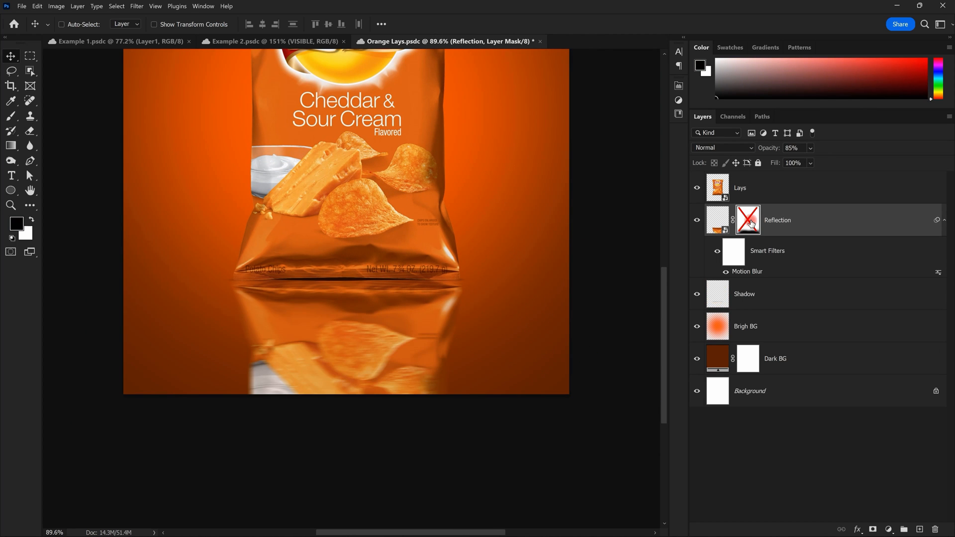
{"action": "left_click", "coordinate": [751, 223], "text": "shift"}
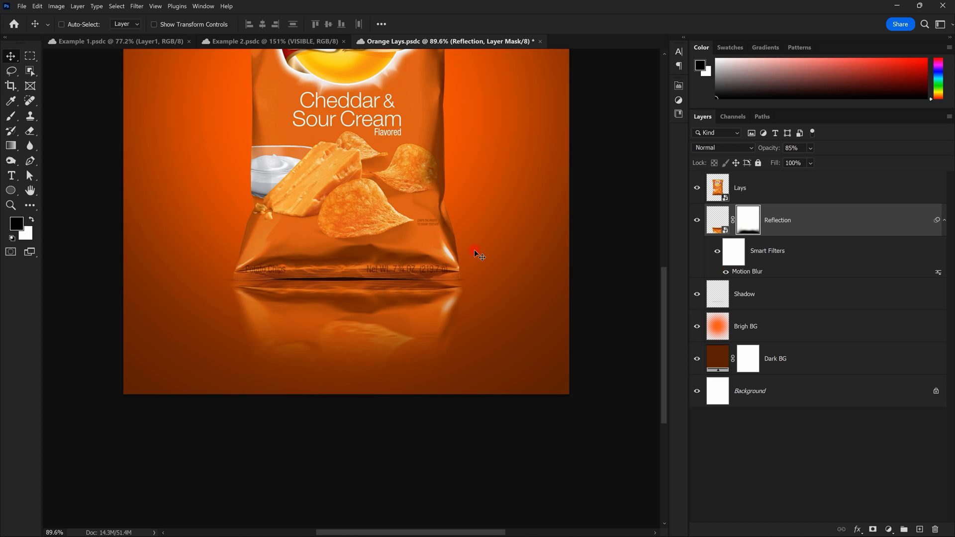
{"action": "left_click", "coordinate": [726, 272]}
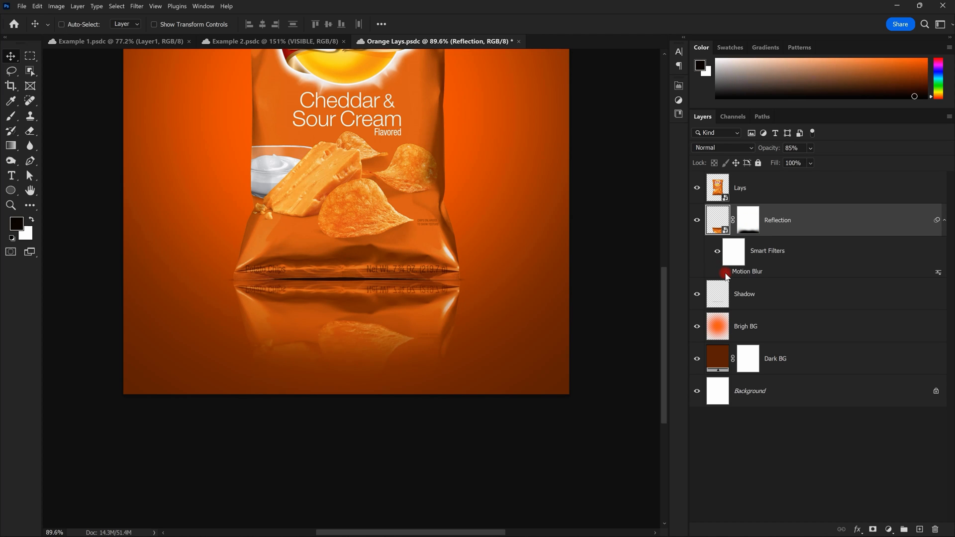
{"action": "left_click", "coordinate": [726, 274]}
{"action": "scroll", "coordinate": [424, 282], "scroll_direction": "down", "scroll_amount": 3}
{"action": "left_click_drag", "start_coordinate": [449, 149], "coordinate": [430, 219]}
{"action": "scroll", "coordinate": [443, 244], "scroll_direction": "up", "scroll_amount": 1}
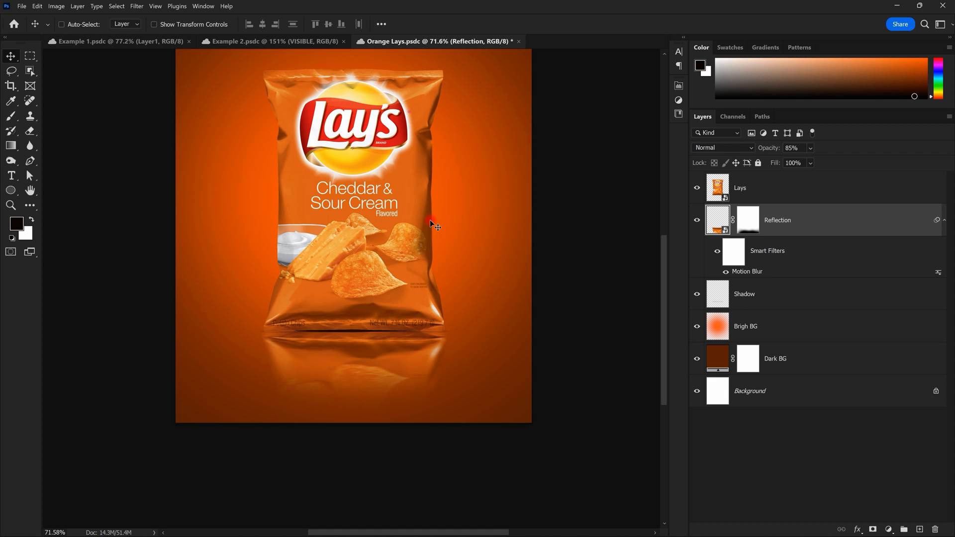
{"action": "scroll", "coordinate": [442, 252], "scroll_direction": "down", "scroll_amount": 3}
{"action": "scroll", "coordinate": [441, 252], "scroll_direction": "up", "scroll_amount": 2}
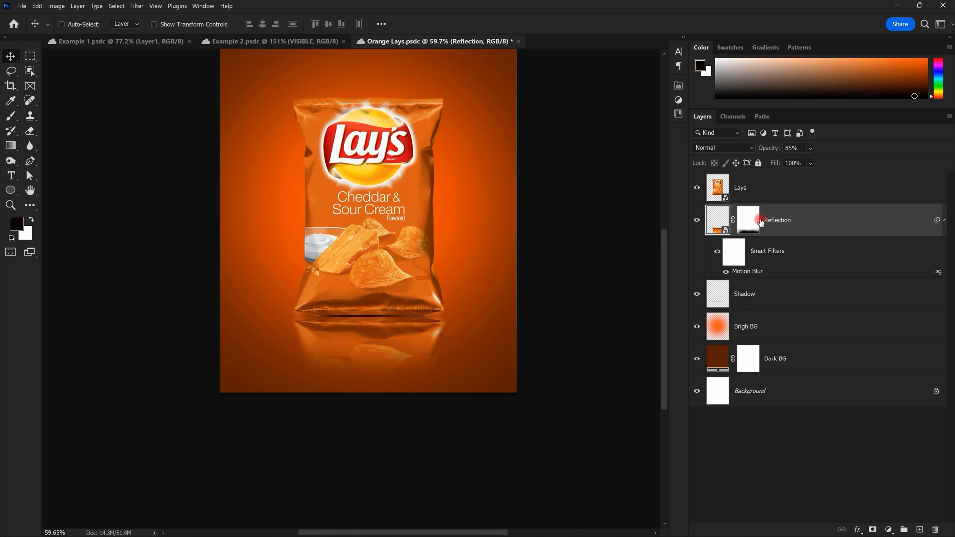
Step: Display the Reflection layer's mask alone on the canvas, examine its soft painted edge, and return to the normal image
{"action": "left_click", "coordinate": [751, 223]}
{"action": "scroll", "coordinate": [503, 237], "scroll_direction": "down", "scroll_amount": 2}
{"action": "scroll", "coordinate": [505, 240], "scroll_direction": "up", "scroll_amount": 1}
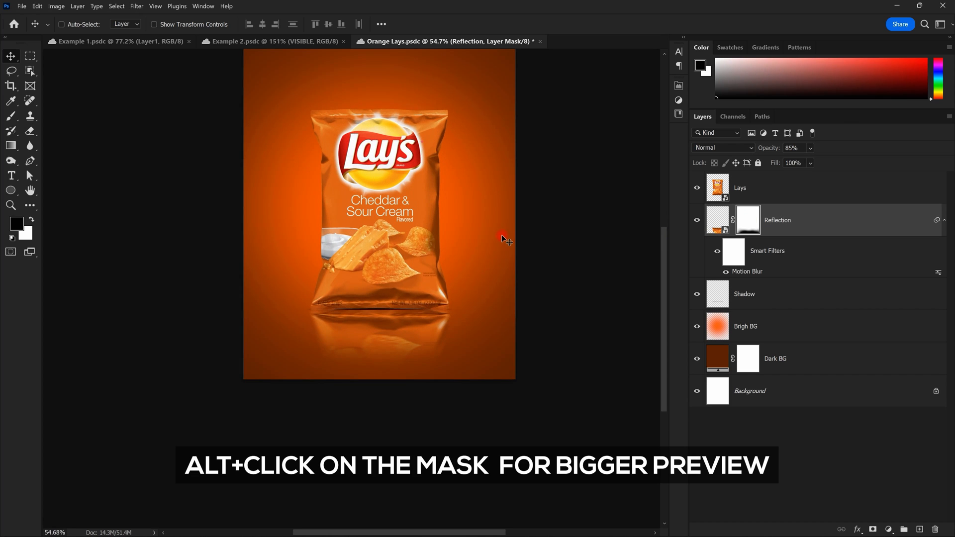
{"action": "left_click", "coordinate": [750, 221], "text": "alt"}
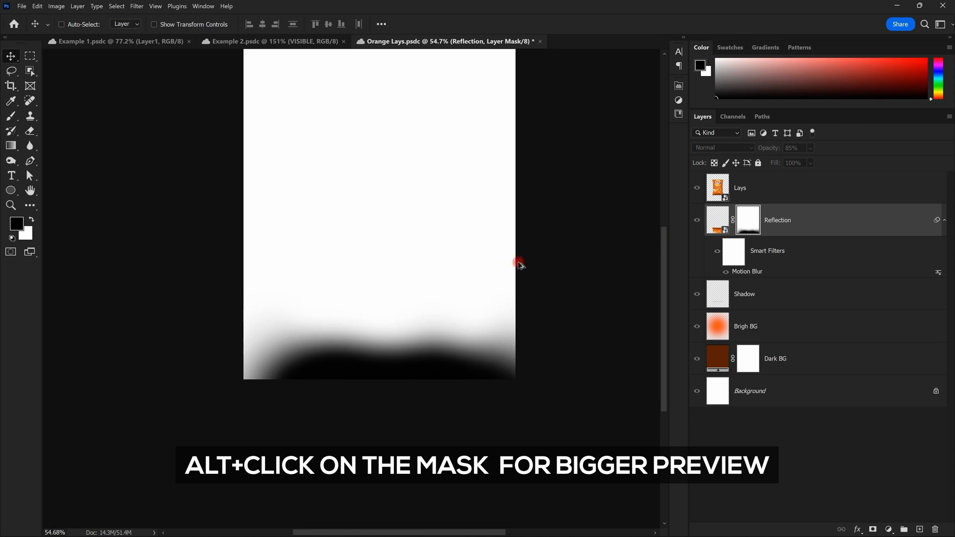
{"action": "left_click_drag", "start_coordinate": [474, 139], "coordinate": [461, 188]}
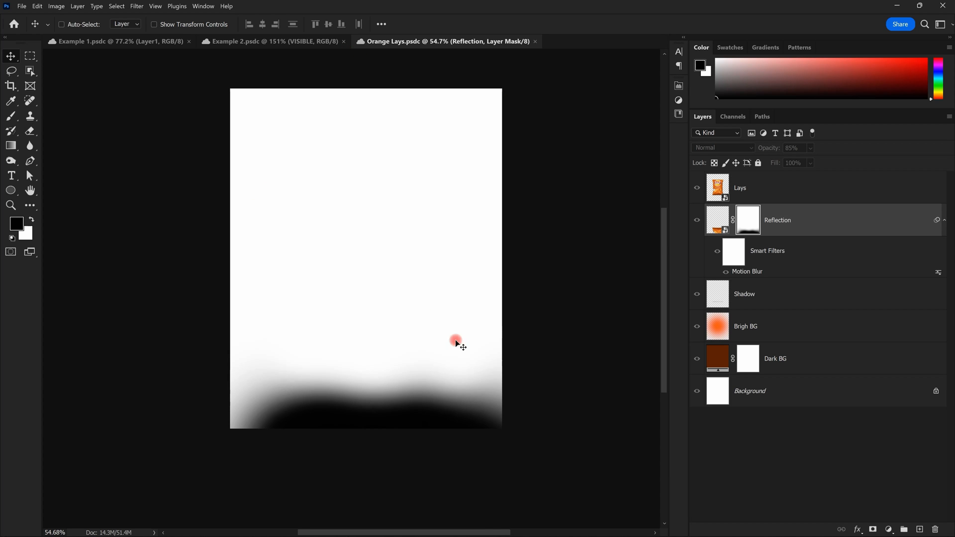
{"action": "scroll", "coordinate": [434, 298], "scroll_direction": "up", "scroll_amount": 1}
{"action": "left_click_drag", "start_coordinate": [435, 298], "coordinate": [447, 204]}
{"action": "scroll", "coordinate": [419, 249], "scroll_direction": "down", "scroll_amount": 3}
{"action": "scroll", "coordinate": [413, 266], "scroll_direction": "up", "scroll_amount": 7}
{"action": "left_click_drag", "start_coordinate": [434, 122], "coordinate": [449, 225]}
{"action": "scroll", "coordinate": [444, 226], "scroll_direction": "down", "scroll_amount": 4}
{"action": "scroll", "coordinate": [443, 225], "scroll_direction": "up", "scroll_amount": 1}
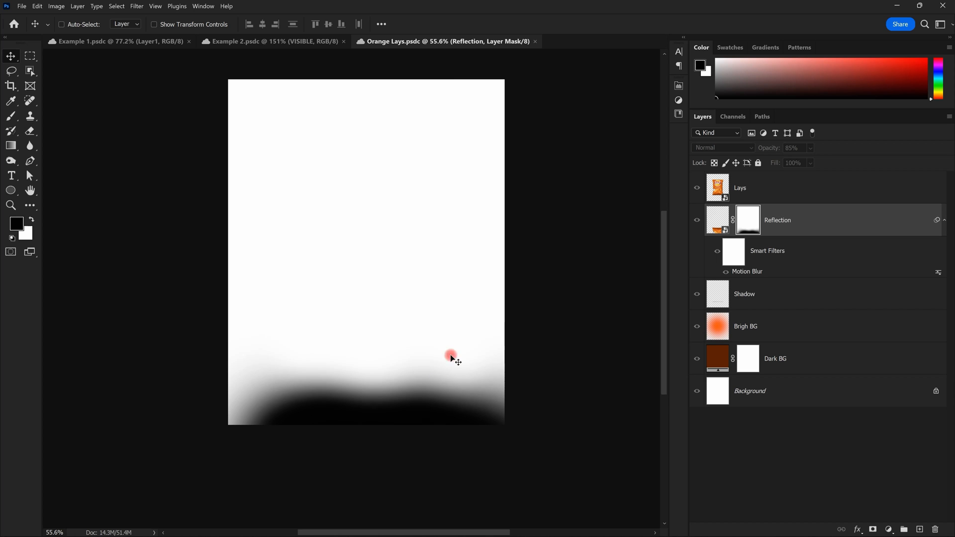
{"action": "scroll", "coordinate": [369, 422], "scroll_direction": "up", "scroll_amount": 9}
{"action": "left_click_drag", "start_coordinate": [316, 387], "coordinate": [367, 369]}
{"action": "left_click_drag", "start_coordinate": [441, 320], "coordinate": [315, 317]}
{"action": "scroll", "coordinate": [460, 333], "scroll_direction": "down", "scroll_amount": 7}
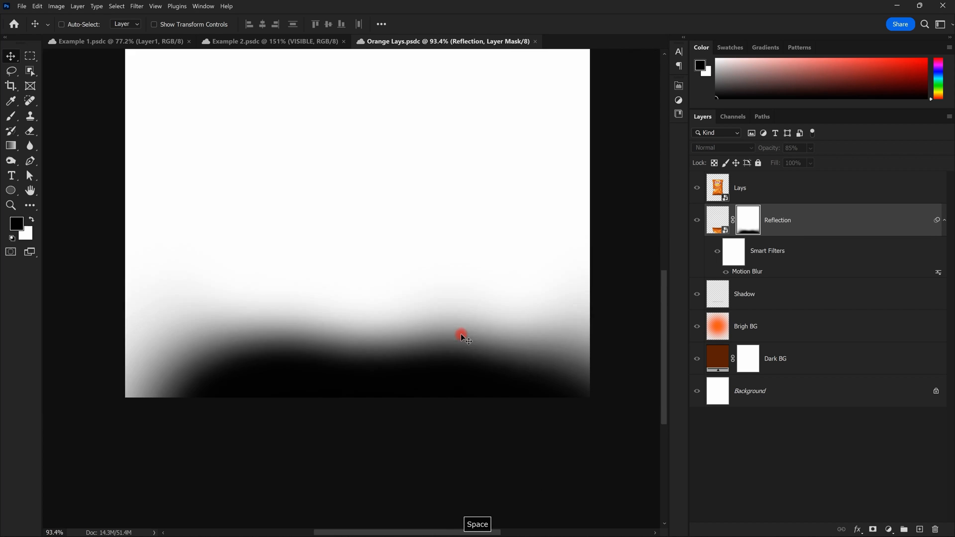
{"action": "scroll", "coordinate": [423, 328], "scroll_direction": "up", "scroll_amount": 1}
{"action": "scroll", "coordinate": [407, 336], "scroll_direction": "down", "scroll_amount": 1}
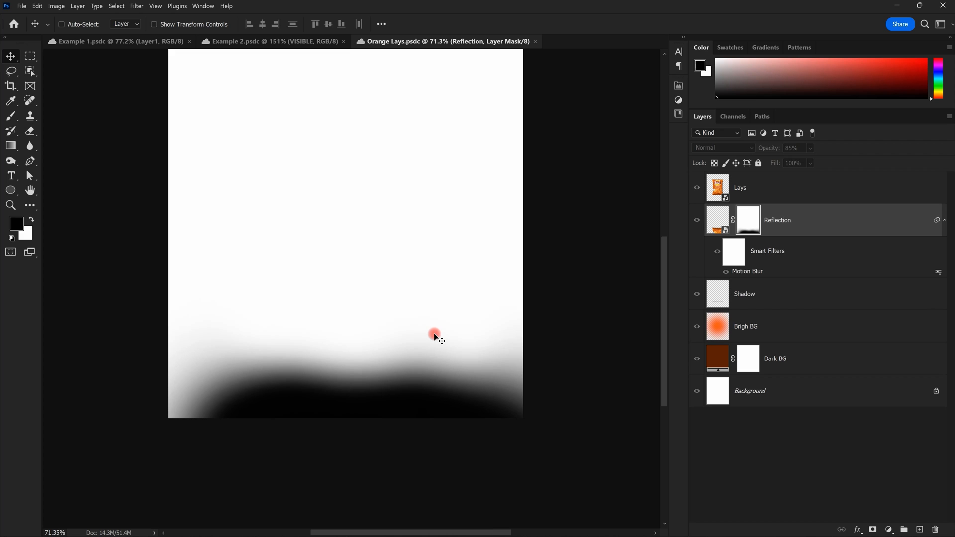
{"action": "left_click", "coordinate": [750, 228]}
{"action": "left_click", "coordinate": [750, 226], "text": "alt"}
Step: Collapse the Reflection layer's smart filter list and review the whole chip bag composition
{"action": "scroll", "coordinate": [434, 296], "scroll_direction": "down", "scroll_amount": 5}
{"action": "scroll", "coordinate": [404, 323], "scroll_direction": "up", "scroll_amount": 7}
{"action": "left_click_drag", "start_coordinate": [479, 204], "coordinate": [458, 272]}
{"action": "scroll", "coordinate": [459, 273], "scroll_direction": "down", "scroll_amount": 1}
{"action": "left_click_drag", "start_coordinate": [486, 243], "coordinate": [460, 225]}
{"action": "left_click", "coordinate": [206, 41]}
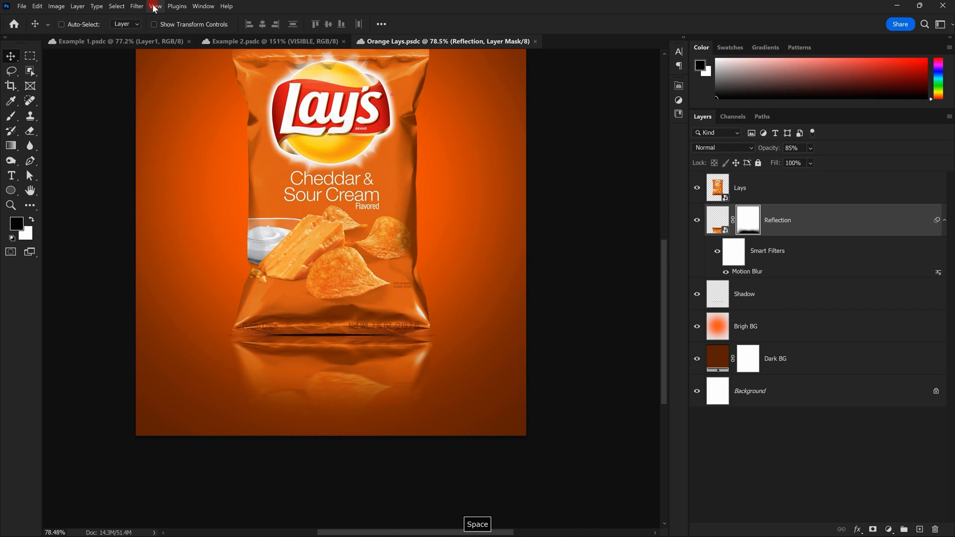
{"action": "left_click", "coordinate": [718, 226]}
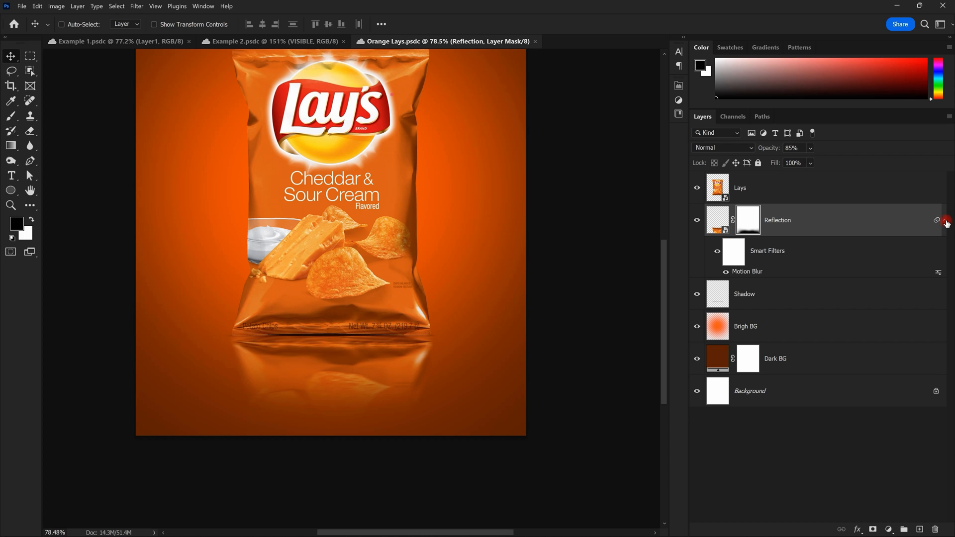
{"action": "left_click", "coordinate": [945, 221]}
{"action": "key", "text": "space"}
{"action": "left_click_drag", "start_coordinate": [475, 164], "coordinate": [485, 225]}
{"action": "scroll", "coordinate": [488, 222], "scroll_direction": "down", "scroll_amount": 5}
{"action": "scroll", "coordinate": [488, 224], "scroll_direction": "up", "scroll_amount": 4}
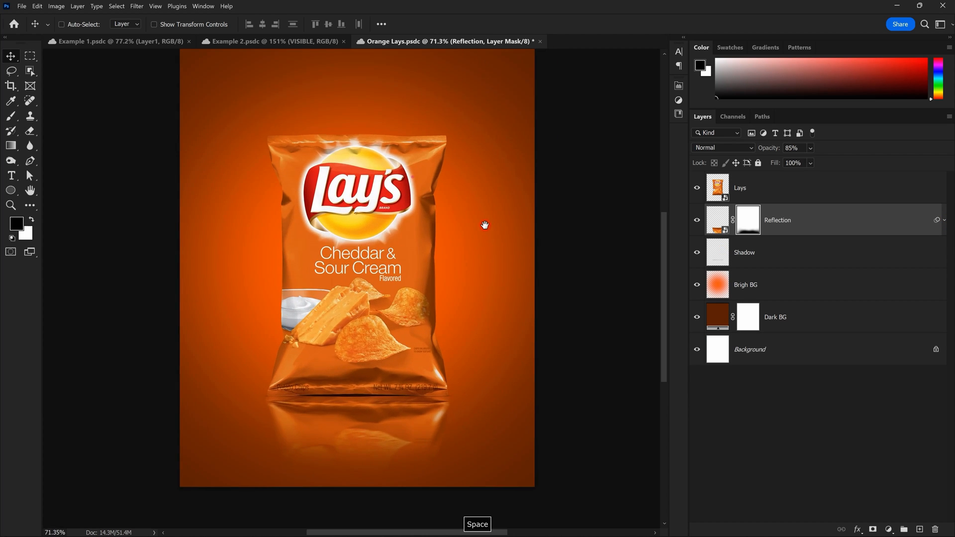
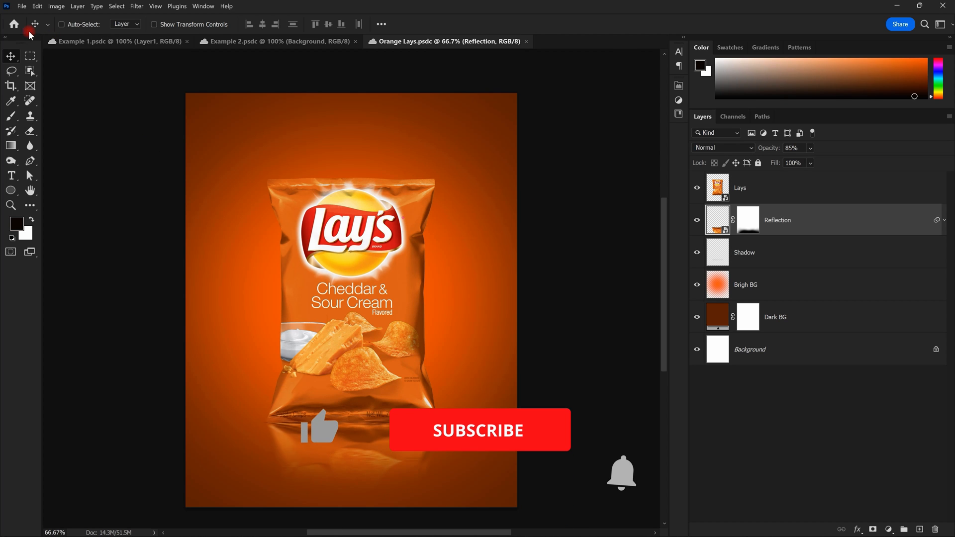
Step: Open the LAYS.psdc document and go to its lowest layers
{"action": "left_click", "coordinate": [14, 23]}
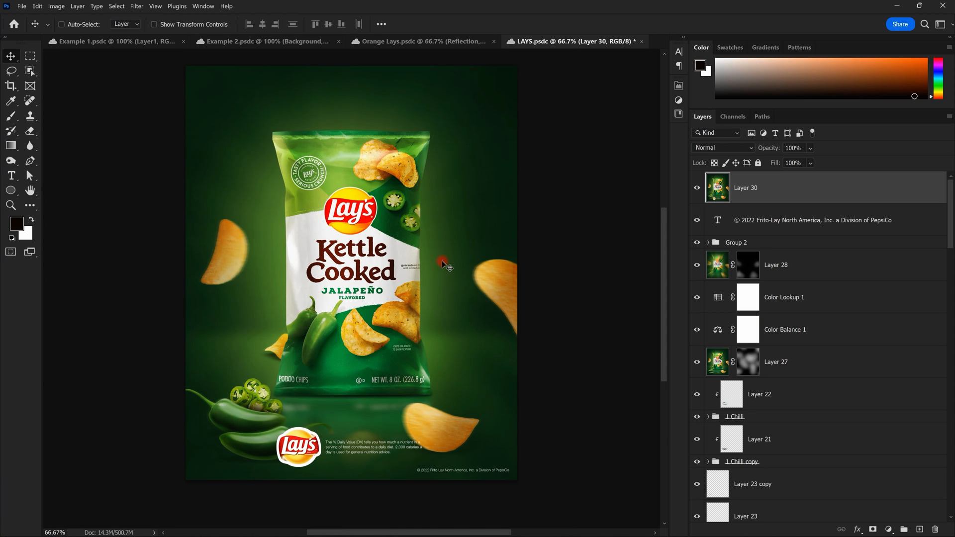
{"action": "scroll", "coordinate": [871, 321], "scroll_direction": "down", "scroll_amount": 2}
{"action": "scroll", "coordinate": [871, 321], "scroll_direction": "down", "scroll_amount": 10}
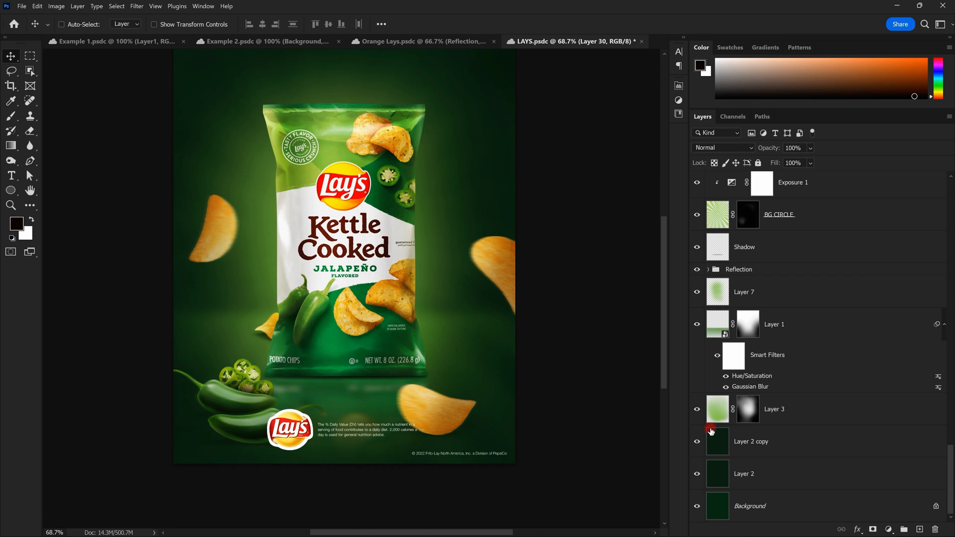
Step: Isolate Layer 3, then show Layer 2 copy, Layer 2, Layer 1, Layer 7, the Reflection group and the Shadow layer
{"action": "left_click", "coordinate": [694, 422], "text": "alt"}
{"action": "left_click", "coordinate": [697, 441]}
{"action": "left_click", "coordinate": [697, 467]}
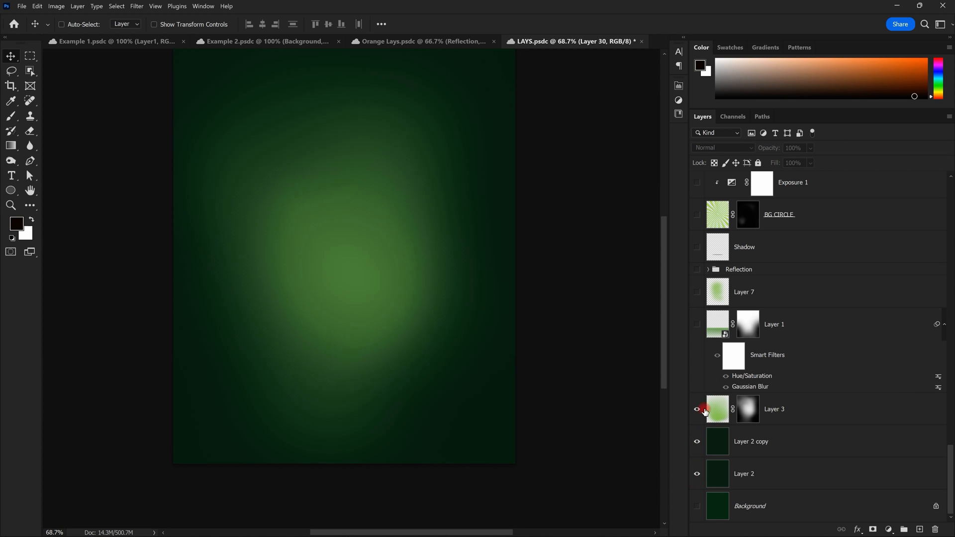
{"action": "left_click", "coordinate": [693, 329]}
{"action": "left_click", "coordinate": [697, 293]}
{"action": "scroll", "coordinate": [697, 299], "scroll_direction": "up", "scroll_amount": 3}
{"action": "left_click", "coordinate": [695, 369]}
{"action": "scroll", "coordinate": [699, 378], "scroll_direction": "up", "scroll_amount": 2}
{"action": "left_click", "coordinate": [697, 409]}
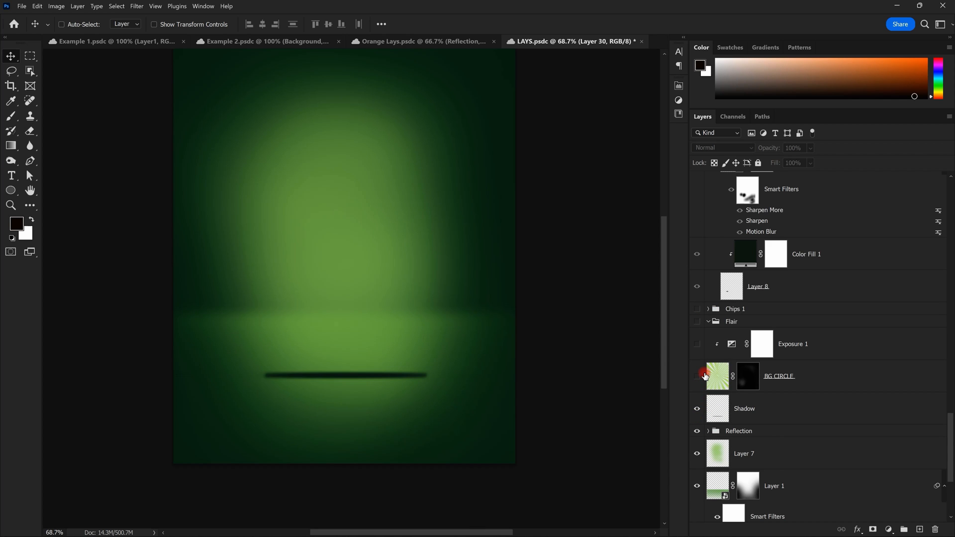
Step: Show the BG CIRCLE layer and disable its mask to examine the full radial ray pattern
{"action": "scroll", "coordinate": [454, 315], "scroll_direction": "up", "scroll_amount": 1}
{"action": "left_click", "coordinate": [748, 381], "text": "shift"}
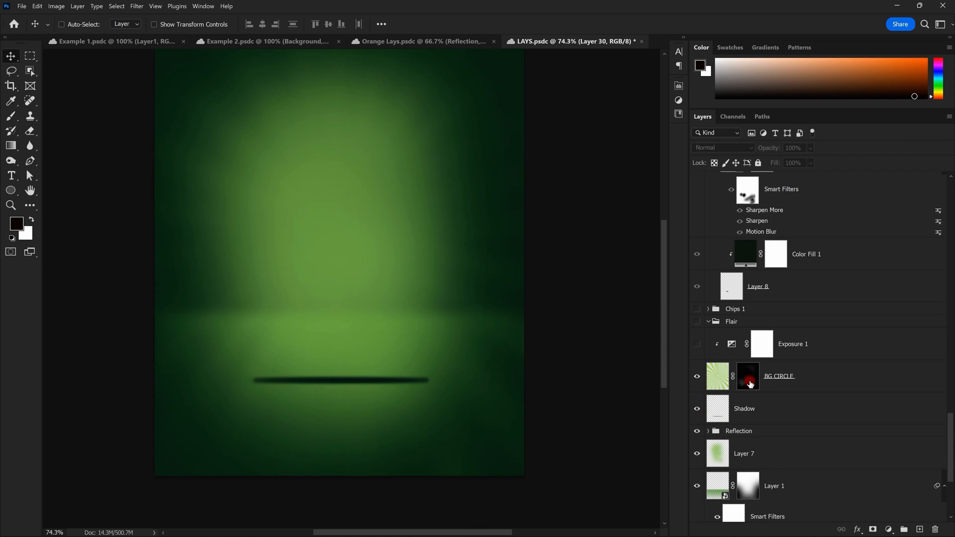
{"action": "scroll", "coordinate": [406, 261], "scroll_direction": "down", "scroll_amount": 4}
{"action": "scroll", "coordinate": [448, 224], "scroll_direction": "up", "scroll_amount": 2}
{"action": "left_click_drag", "start_coordinate": [460, 220], "coordinate": [473, 231]}
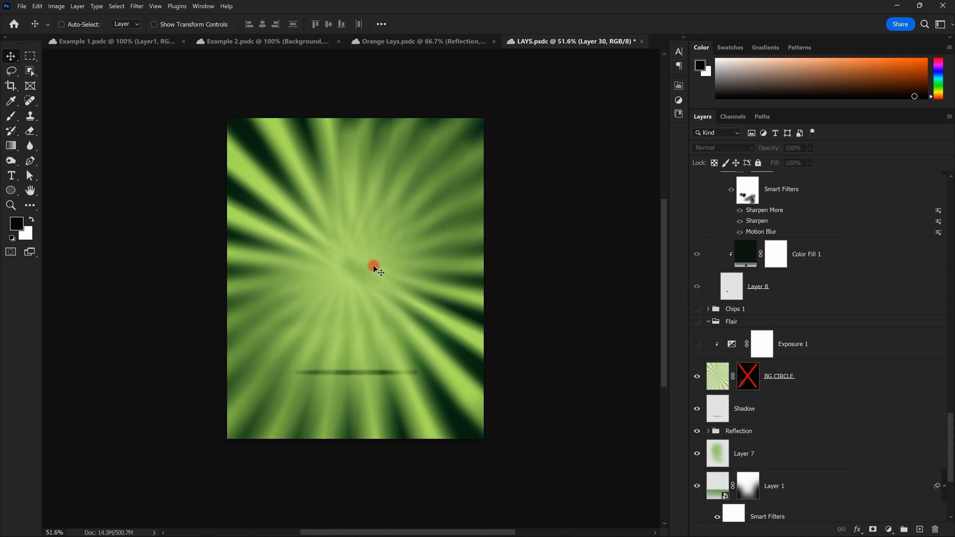
{"action": "scroll", "coordinate": [386, 268], "scroll_direction": "up", "scroll_amount": 3}
{"action": "key", "text": "space"}
{"action": "left_click_drag", "start_coordinate": [330, 121], "coordinate": [330, 128]}
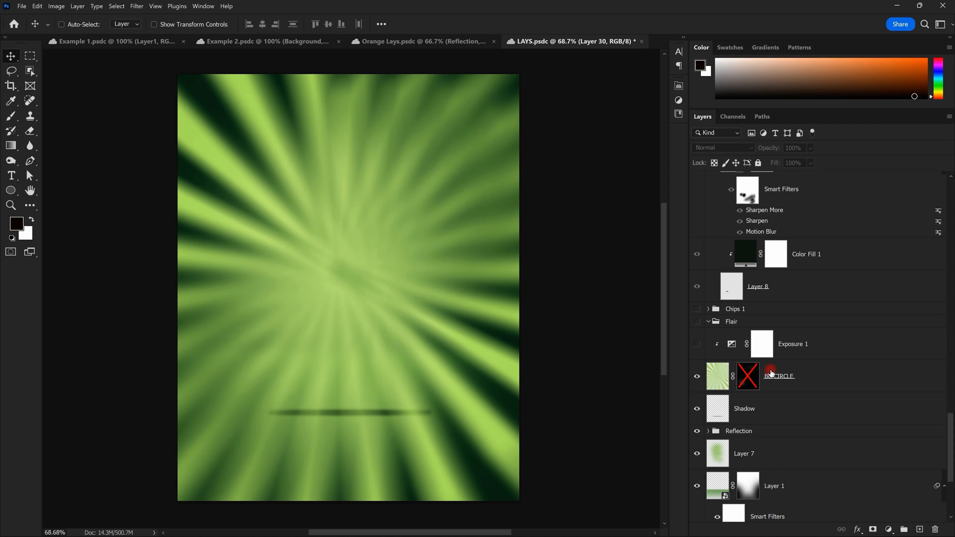
Step: Enable the BG CIRCLE layer's mask again and inspect the faint rays around the edges of the background
{"action": "left_click", "coordinate": [749, 381], "text": "shift"}
{"action": "scroll", "coordinate": [360, 246], "scroll_direction": "down", "scroll_amount": 2}
{"action": "scroll", "coordinate": [467, 199], "scroll_direction": "up", "scroll_amount": 5}
{"action": "key", "text": "space"}
{"action": "left_click_drag", "start_coordinate": [205, 182], "coordinate": [530, 147]}
{"action": "left_click_drag", "start_coordinate": [342, 209], "coordinate": [228, 77]}
{"action": "left_click_drag", "start_coordinate": [227, 482], "coordinate": [221, 347]}
{"action": "left_click_drag", "start_coordinate": [522, 332], "coordinate": [321, 310]}
{"action": "scroll", "coordinate": [480, 220], "scroll_direction": "down", "scroll_amount": 6}
{"action": "left_click_drag", "start_coordinate": [382, 125], "coordinate": [400, 232]}
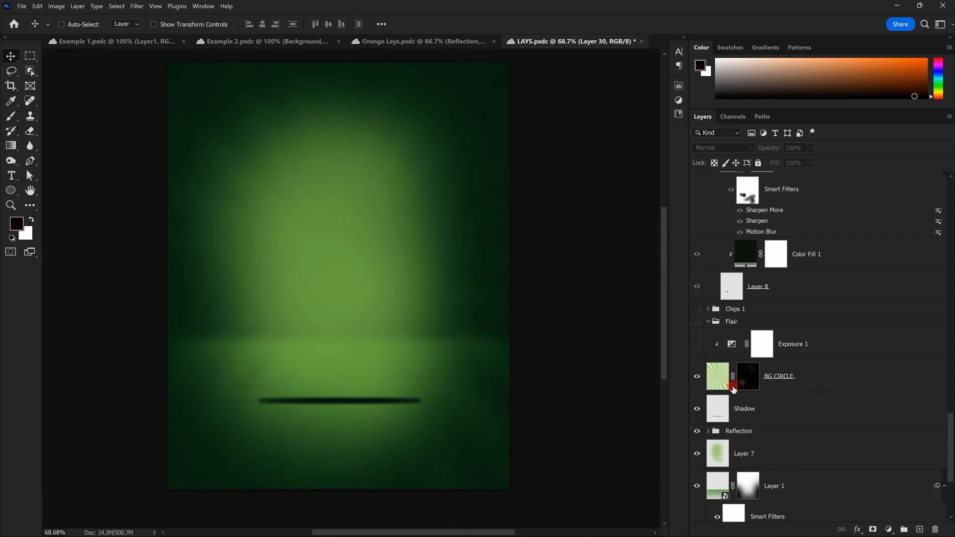
Step: Select the BG CIRCLE layer's mask and widen the area that shows the layer list
{"action": "left_click", "coordinate": [750, 387]}
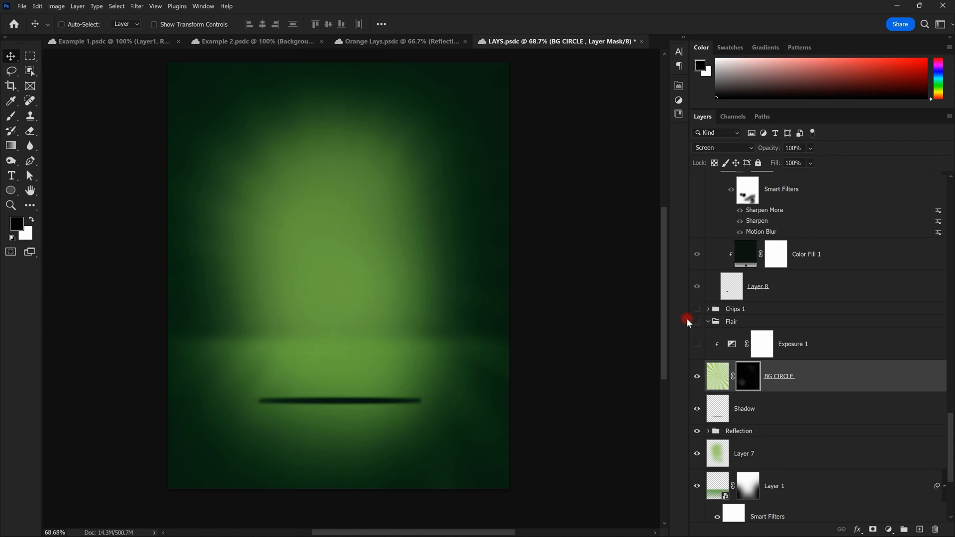
{"action": "left_click_drag", "start_coordinate": [689, 318], "coordinate": [656, 317]}
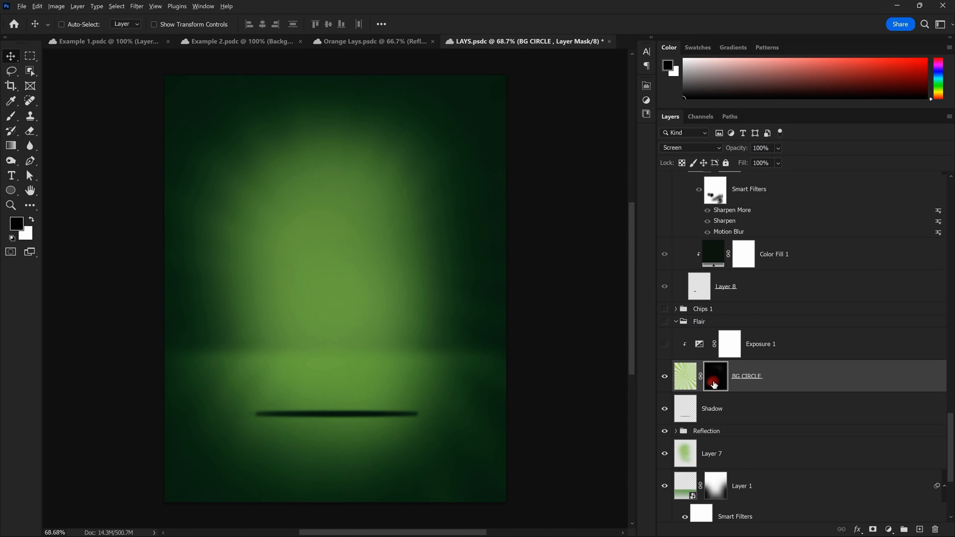
Step: Examine the masked background up close around its edges and the dark shadow strip for traces of the BG CIRCLE rays
{"action": "scroll", "coordinate": [715, 384], "scroll_direction": "up", "scroll_amount": 3}
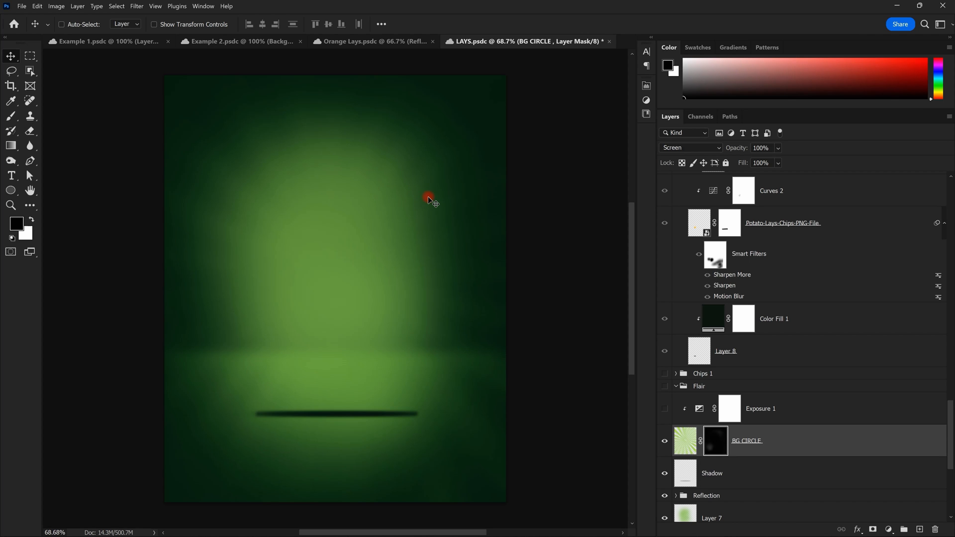
{"action": "scroll", "coordinate": [498, 388], "scroll_direction": "up", "scroll_amount": 5}
{"action": "left_click_drag", "start_coordinate": [480, 345], "coordinate": [449, 265]}
{"action": "left_click_drag", "start_coordinate": [453, 188], "coordinate": [462, 79]}
{"action": "left_click_drag", "start_coordinate": [318, 299], "coordinate": [411, 324]}
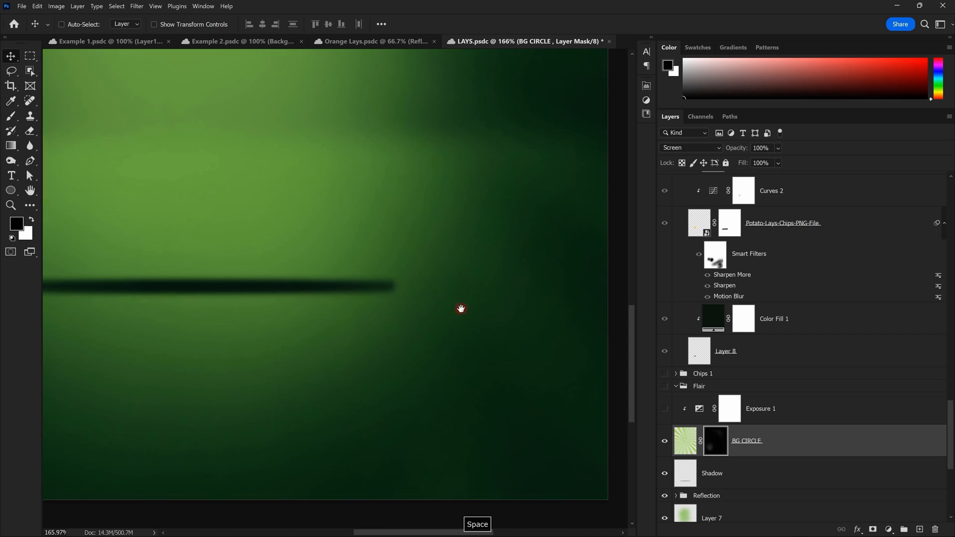
{"action": "left_click_drag", "start_coordinate": [107, 301], "coordinate": [326, 306]}
{"action": "scroll", "coordinate": [324, 306], "scroll_direction": "down", "scroll_amount": 4}
{"action": "left_click_drag", "start_coordinate": [352, 98], "coordinate": [339, 261]}
{"action": "scroll", "coordinate": [338, 261], "scroll_direction": "down", "scroll_amount": 2}
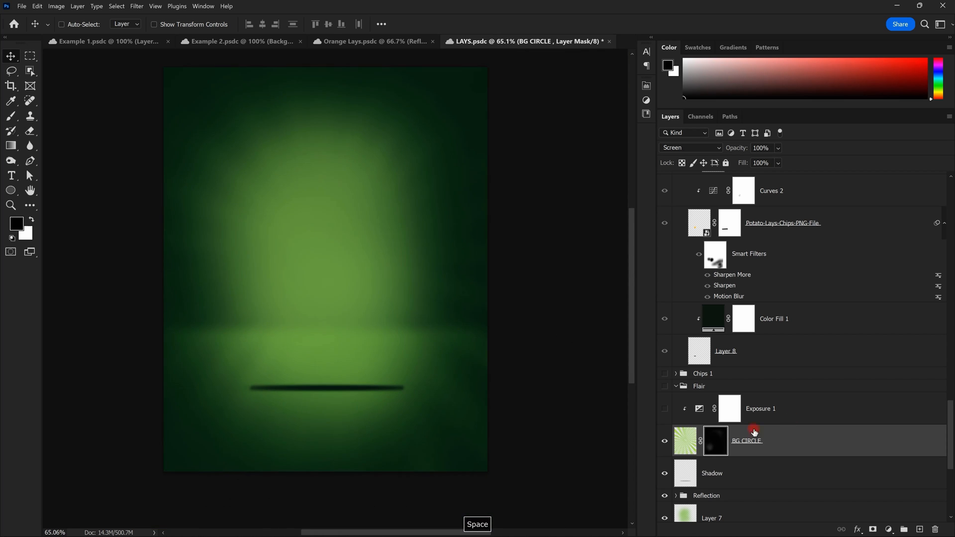
Step: Delete the BG CIRCLE layer's mask without applying it, and add a fresh white layer mask to that layer
{"action": "left_click_drag", "start_coordinate": [716, 449], "coordinate": [939, 533]}
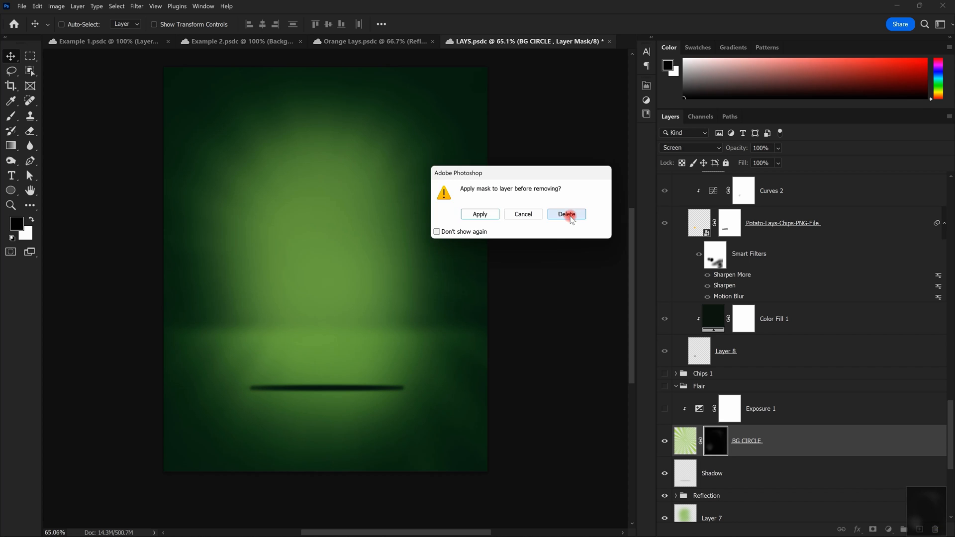
{"action": "left_click", "coordinate": [569, 214]}
{"action": "left_click_drag", "start_coordinate": [343, 259], "coordinate": [433, 264]}
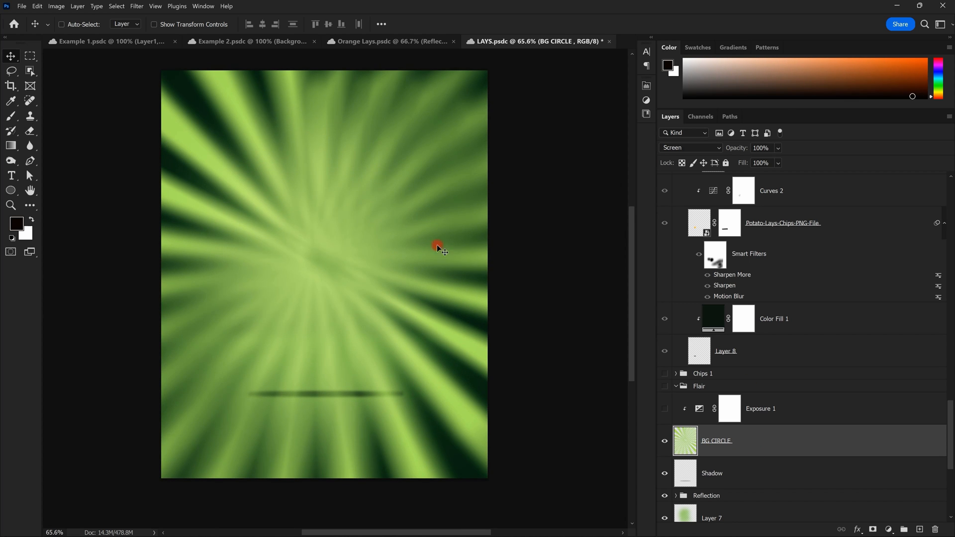
{"action": "left_click", "coordinate": [871, 530]}
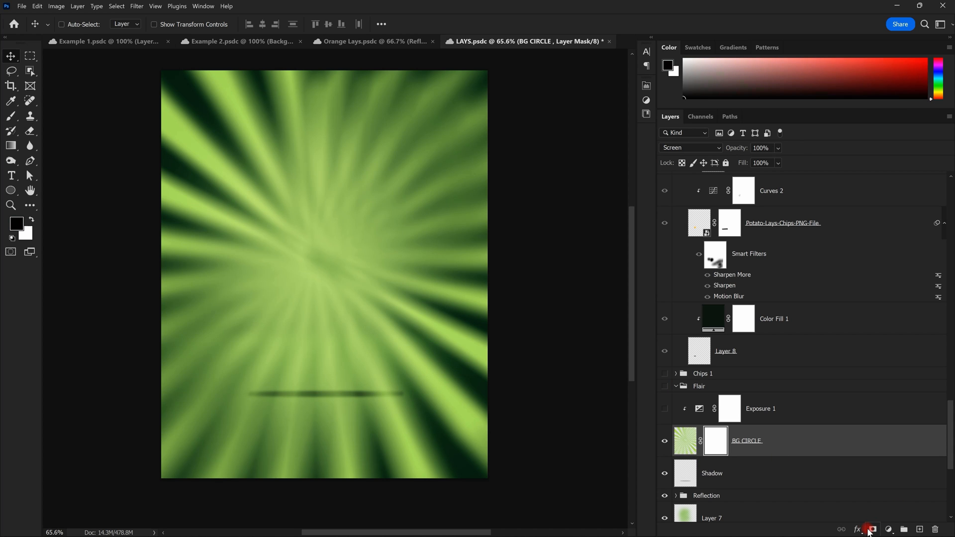
{"action": "scroll", "coordinate": [408, 248], "scroll_direction": "down", "scroll_amount": 1}
{"action": "scroll", "coordinate": [406, 250], "scroll_direction": "up", "scroll_amount": 1}
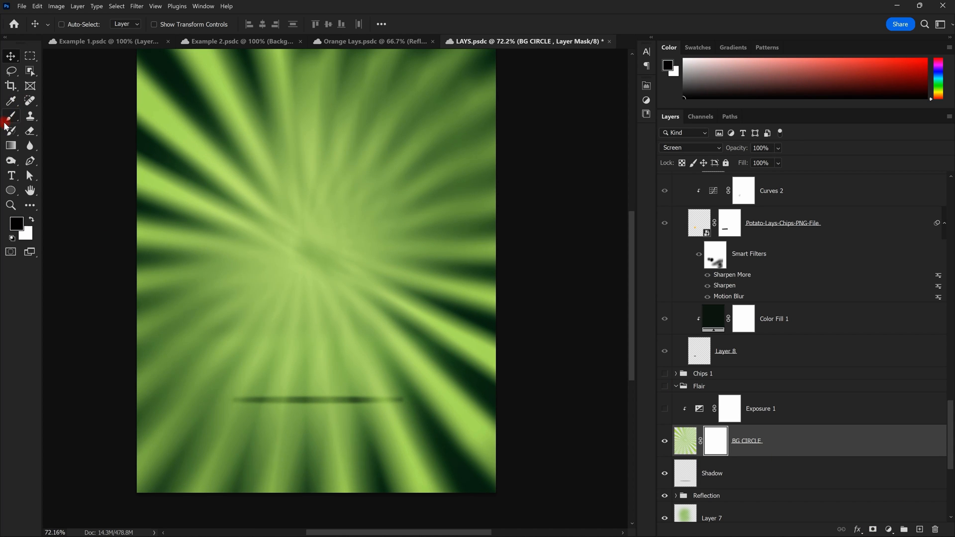
Step: Paint black over the whole BG CIRCLE mask with a large soft brush to hide the ray pattern
{"action": "left_click", "coordinate": [13, 121]}
{"action": "scroll", "coordinate": [388, 209], "scroll_direction": "down", "scroll_amount": 3}
{"action": "left_click_drag", "start_coordinate": [314, 225], "coordinate": [599, 289]}
{"action": "mouse_move", "coordinate": [421, 207]}
{"action": "left_mouse_down"}
{"action": "mouse_move", "coordinate": [330, 379]}
{"action": "mouse_move", "coordinate": [299, 145]}
{"action": "mouse_move", "coordinate": [334, 341]}
{"action": "left_mouse_up"}
{"action": "mouse_move", "coordinate": [337, 174]}
{"action": "left_mouse_down"}
{"action": "mouse_move", "coordinate": [503, 162]}
{"action": "mouse_move", "coordinate": [437, 335]}
{"action": "mouse_move", "coordinate": [204, 149]}
{"action": "mouse_move", "coordinate": [404, 150]}
{"action": "left_mouse_up"}
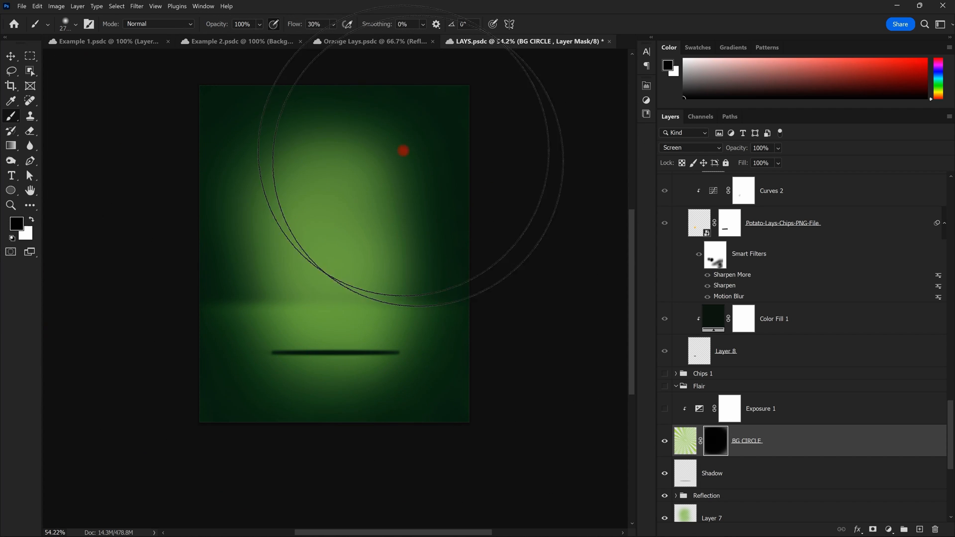
Step: Undo the black brush painting and go back to the blank white mask on the BG CIRCLE layer
{"action": "key", "text": "ctrl+z"}
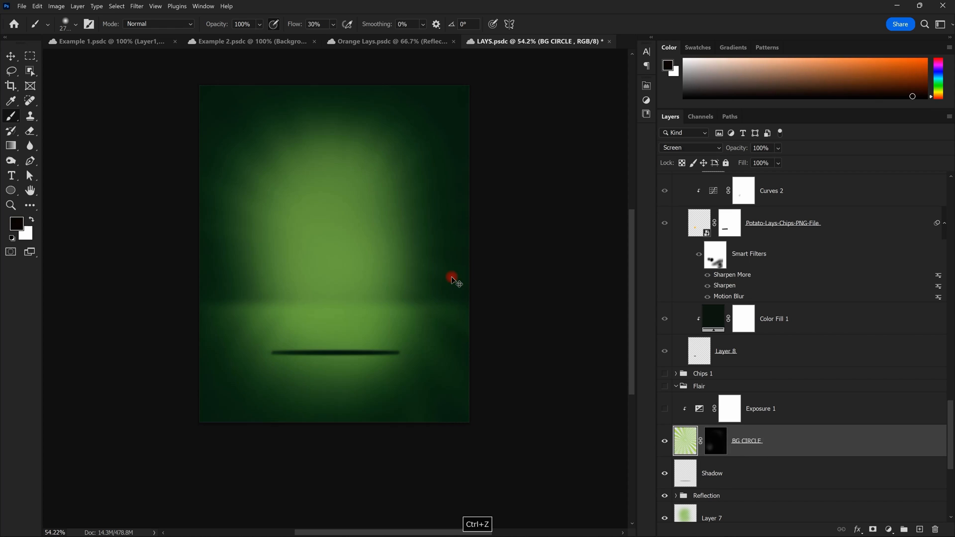
{"action": "key", "text": "ctrl+shift+z"}
{"action": "key", "text": "ctrl+shift+z"}
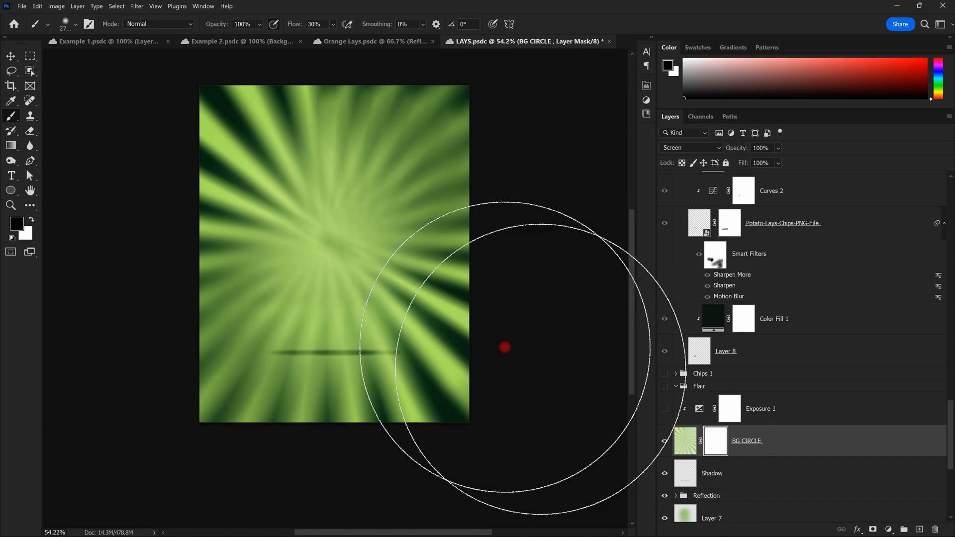
Step: Confirm 000000 as the foreground colour and fill the BG CIRCLE layer's mask with it
{"action": "left_click", "coordinate": [17, 227]}
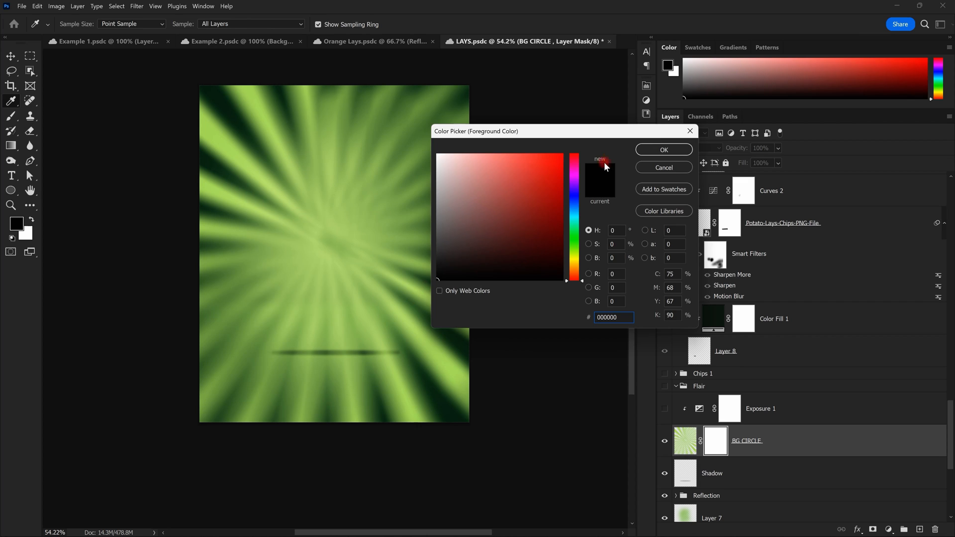
{"action": "left_click", "coordinate": [659, 147]}
{"action": "key", "text": "alt+BackSpace"}
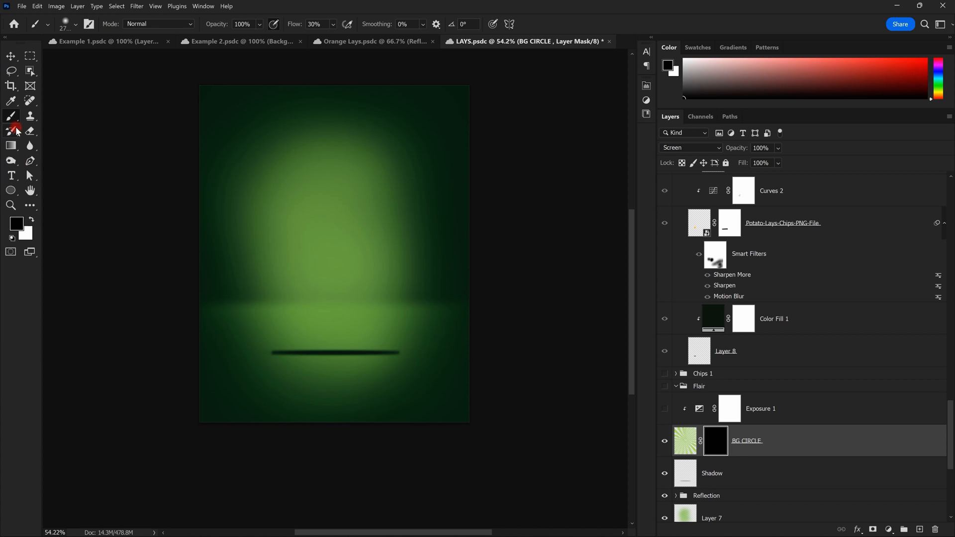
Step: Paint white on the black BG CIRCLE mask with a large soft brush at 10% flow to faintly reveal the outer rays
{"action": "left_click_drag", "start_coordinate": [286, 198], "coordinate": [191, 200]}
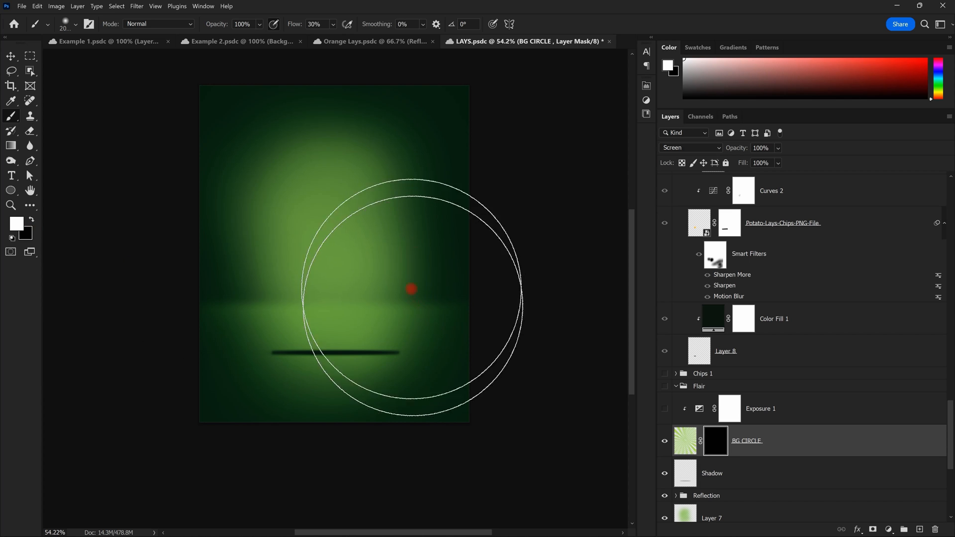
{"action": "key", "text": "space"}
{"action": "left_click_drag", "start_coordinate": [409, 225], "coordinate": [394, 228]}
{"action": "left_click_drag", "start_coordinate": [320, 25], "coordinate": [292, 28]}
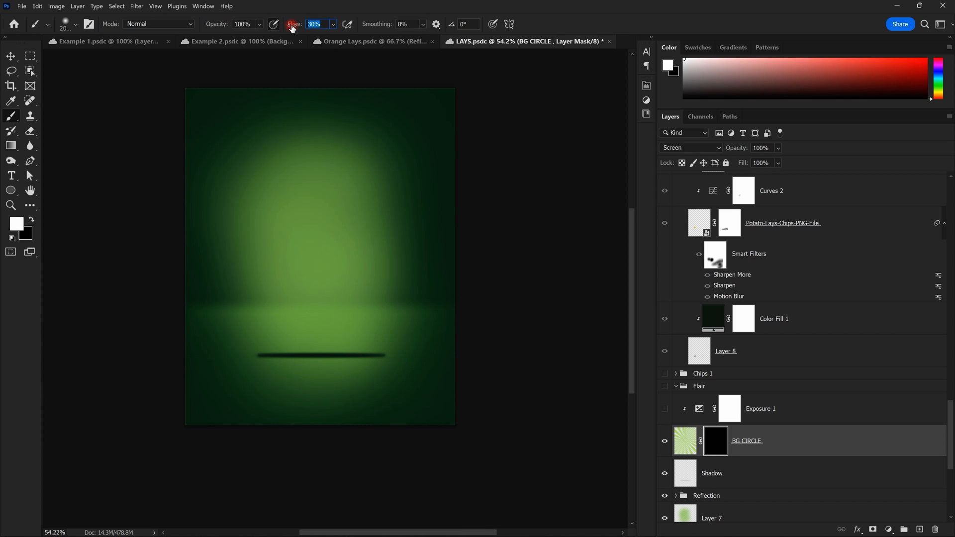
{"action": "key", "text": "space"}
{"action": "mouse_move", "coordinate": [442, 210]}
{"action": "left_mouse_down"}
{"action": "mouse_move", "coordinate": [444, 222]}
{"action": "mouse_move", "coordinate": [428, 210]}
{"action": "left_mouse_up"}
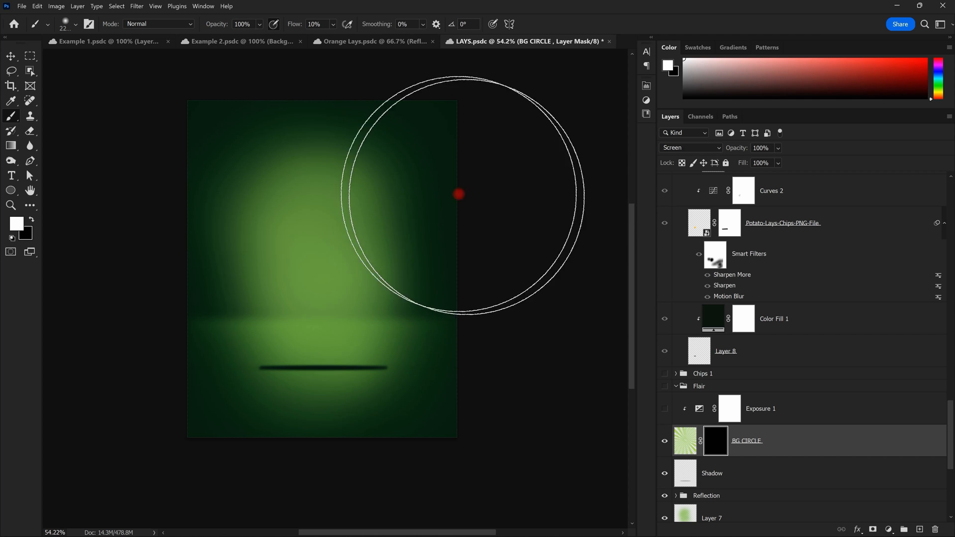
{"action": "mouse_move", "coordinate": [443, 184]}
{"action": "left_mouse_down"}
{"action": "mouse_move", "coordinate": [486, 405]}
{"action": "mouse_move", "coordinate": [298, 456]}
{"action": "mouse_move", "coordinate": [209, 365]}
{"action": "mouse_move", "coordinate": [212, 174]}
{"action": "mouse_move", "coordinate": [177, 128]}
{"action": "mouse_move", "coordinate": [252, 183]}
{"action": "mouse_move", "coordinate": [417, 94]}
{"action": "left_mouse_up"}
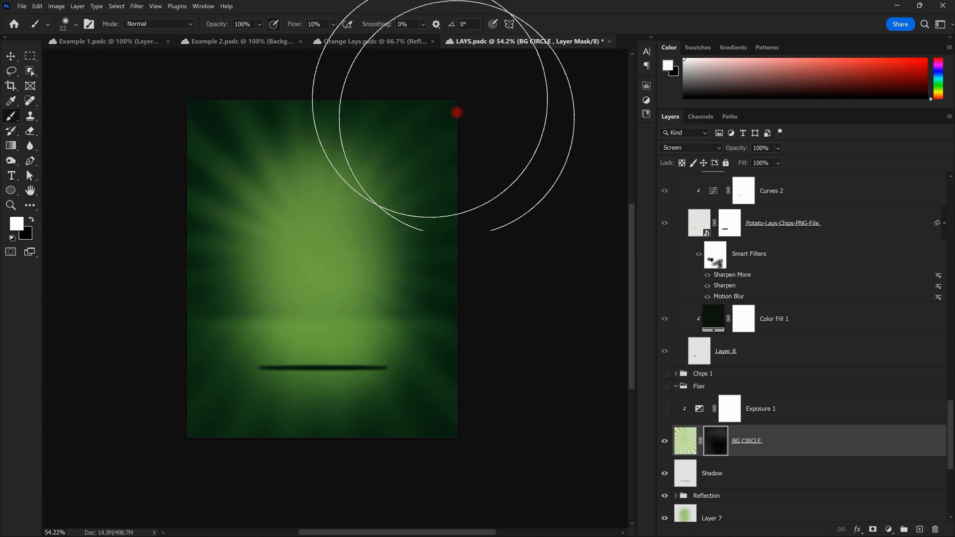
Step: Swap the foreground colour to black, set the brush flow to 5% and paint over the BG CIRCLE mask to fade out the rays
{"action": "key", "text": "v"}
{"action": "scroll", "coordinate": [343, 199], "scroll_direction": "down", "scroll_amount": 4}
{"action": "scroll", "coordinate": [346, 144], "scroll_direction": "up", "scroll_amount": 4}
{"action": "key", "text": "space"}
{"action": "mouse_move", "coordinate": [346, 138]}
{"action": "left_mouse_down"}
{"action": "mouse_move", "coordinate": [368, 127]}
{"action": "mouse_move", "coordinate": [355, 136]}
{"action": "left_mouse_up"}
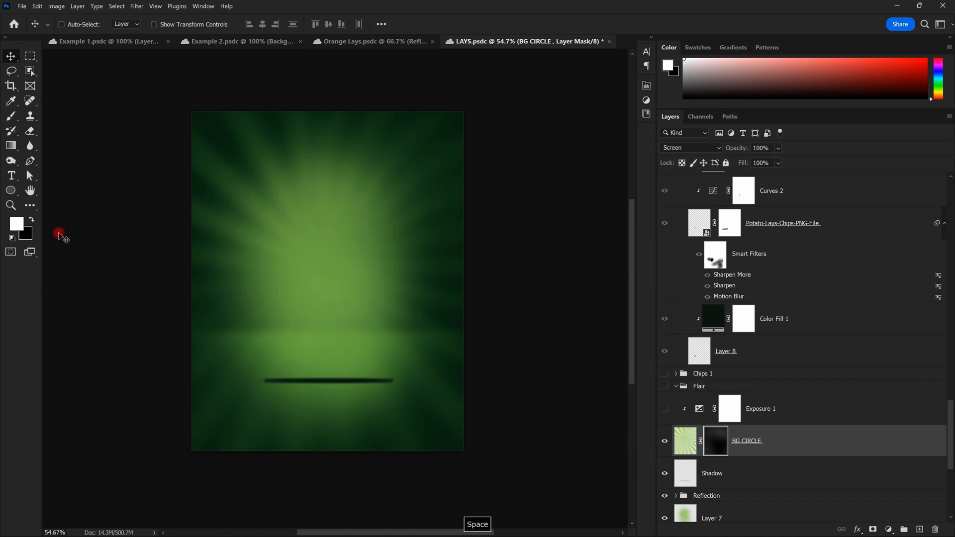
{"action": "left_click", "coordinate": [33, 222]}
{"action": "key", "text": "b"}
{"action": "left_click", "coordinate": [324, 23]}
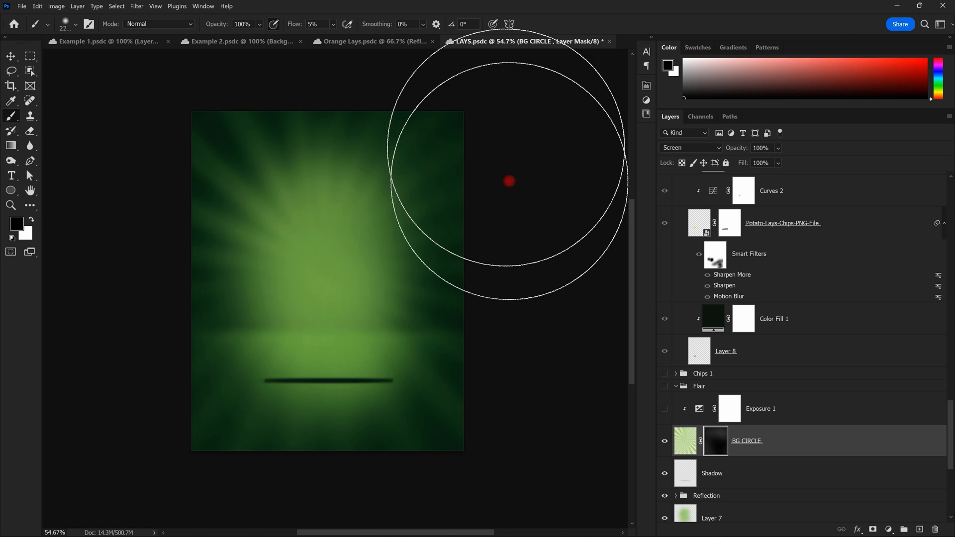
{"action": "mouse_move", "coordinate": [191, 190]}
{"action": "left_mouse_down"}
{"action": "mouse_move", "coordinate": [164, 343]}
{"action": "mouse_move", "coordinate": [181, 456]}
{"action": "mouse_move", "coordinate": [237, 466]}
{"action": "mouse_move", "coordinate": [460, 456]}
{"action": "mouse_move", "coordinate": [552, 412]}
{"action": "mouse_move", "coordinate": [537, 219]}
{"action": "mouse_move", "coordinate": [560, 178]}
{"action": "mouse_move", "coordinate": [459, 352]}
{"action": "mouse_move", "coordinate": [437, 403]}
{"action": "mouse_move", "coordinate": [454, 415]}
{"action": "mouse_move", "coordinate": [302, 407]}
{"action": "mouse_move", "coordinate": [687, 454]}
{"action": "left_mouse_up"}
Step: Disable and re-enable the BG CIRCLE layer's mask to compare, and delete the mask without applying it
{"action": "left_click", "coordinate": [718, 451], "text": "shift"}
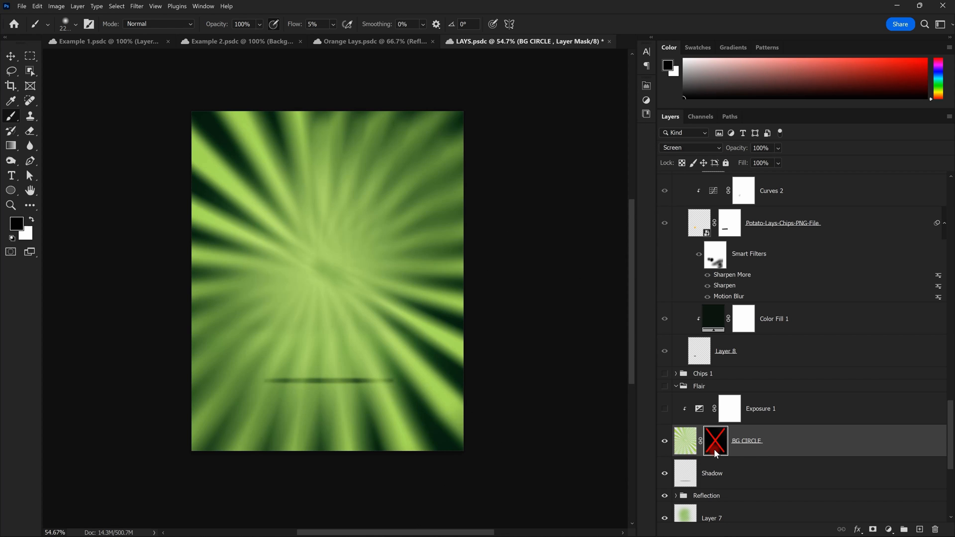
{"action": "left_click", "coordinate": [715, 450], "text": "shift"}
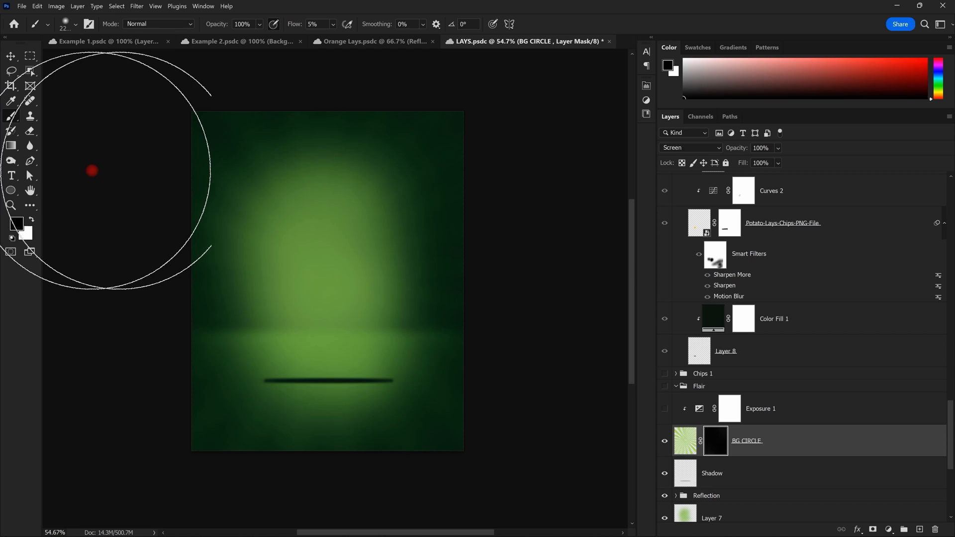
{"action": "left_click_drag", "start_coordinate": [708, 445], "coordinate": [935, 527]}
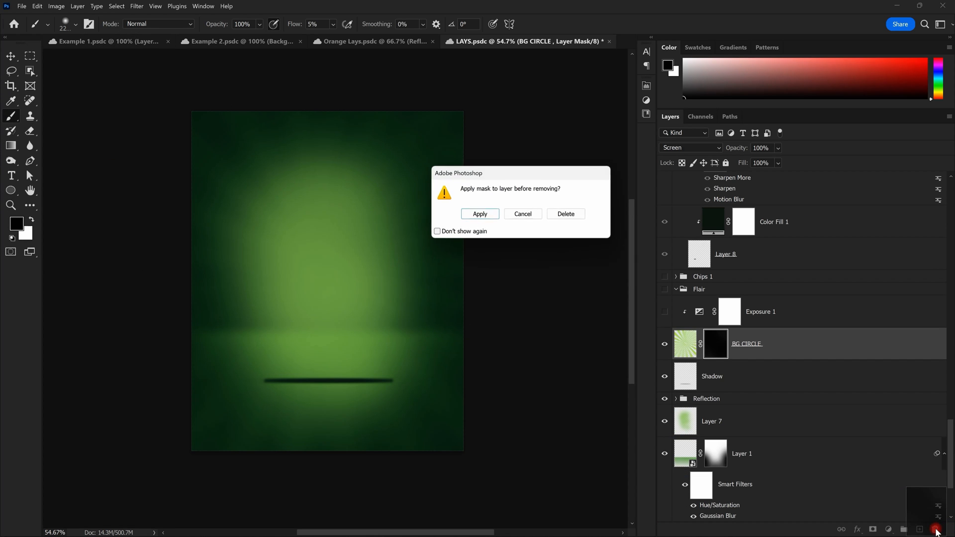
{"action": "left_click", "coordinate": [580, 211]}
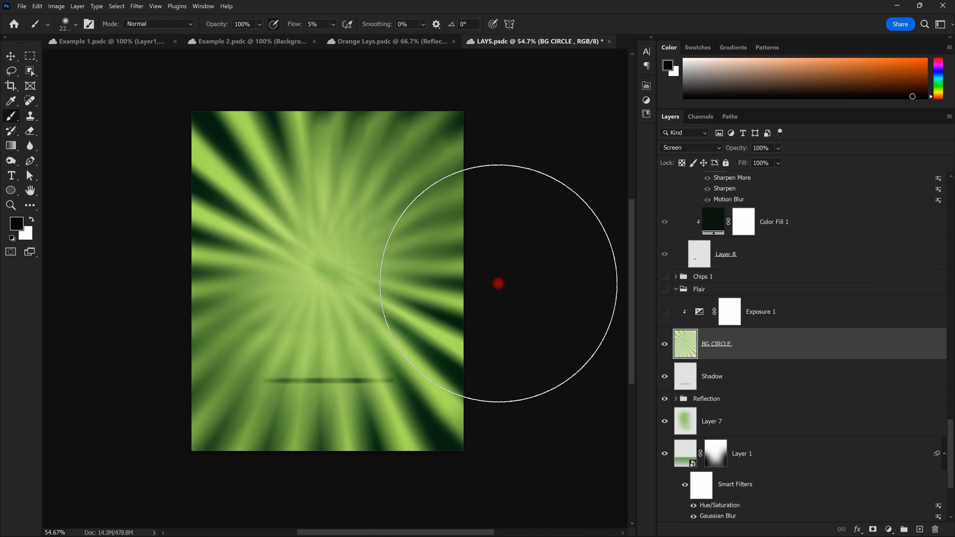
Step: Erase the rays directly on the BG CIRCLE layer with a large soft Eraser, fading them most in the middle of the poster
{"action": "left_click", "coordinate": [29, 131]}
{"action": "mouse_move", "coordinate": [305, 219]}
{"action": "left_mouse_down"}
{"action": "mouse_move", "coordinate": [536, 223]}
{"action": "mouse_move", "coordinate": [531, 175]}
{"action": "left_mouse_up"}
{"action": "left_click_drag", "start_coordinate": [348, 196], "coordinate": [359, 129]}
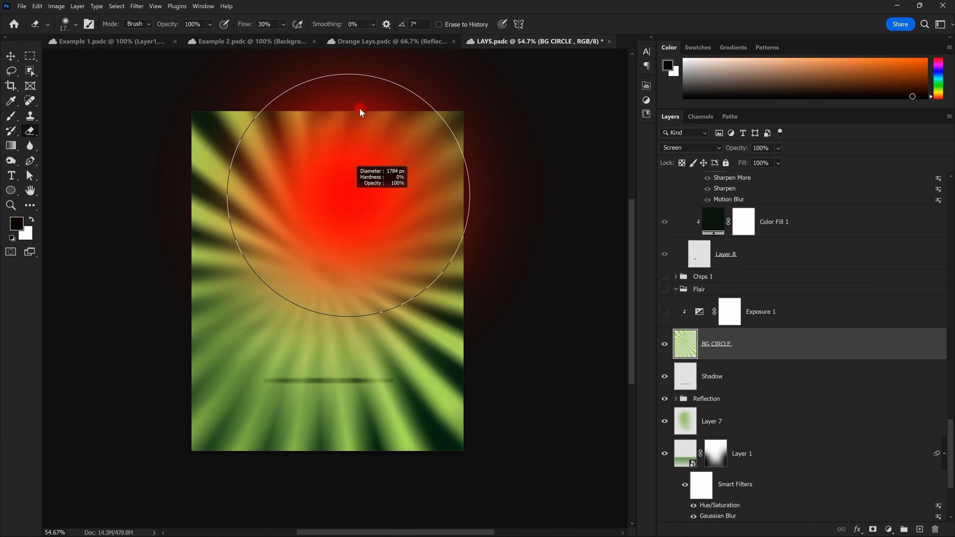
{"action": "right_click", "coordinate": [328, 151]}
{"action": "left_click_drag", "start_coordinate": [208, 192], "coordinate": [204, 190]}
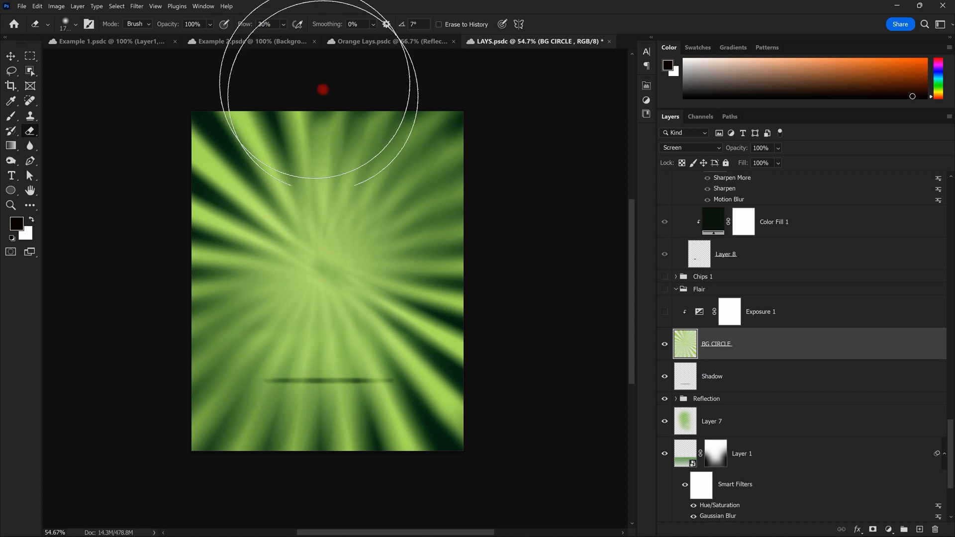
{"action": "mouse_move", "coordinate": [426, 312]}
{"action": "left_mouse_down"}
{"action": "mouse_move", "coordinate": [378, 324]}
{"action": "mouse_move", "coordinate": [431, 385]}
{"action": "mouse_move", "coordinate": [412, 441]}
{"action": "mouse_move", "coordinate": [285, 394]}
{"action": "mouse_move", "coordinate": [170, 388]}
{"action": "mouse_move", "coordinate": [274, 430]}
{"action": "mouse_move", "coordinate": [277, 207]}
{"action": "mouse_move", "coordinate": [322, 110]}
{"action": "mouse_move", "coordinate": [469, 164]}
{"action": "mouse_move", "coordinate": [526, 303]}
{"action": "left_mouse_up"}
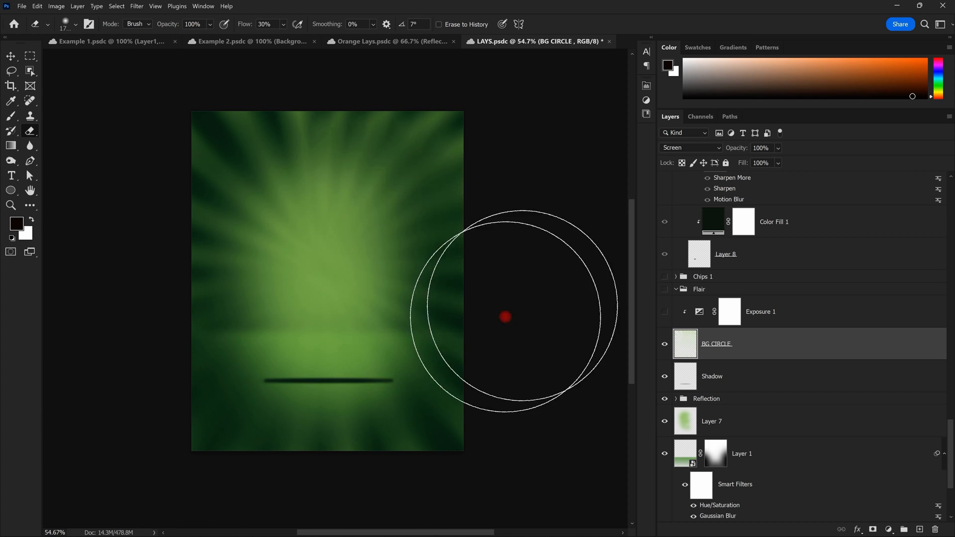
Step: Erase more of the BG CIRCLE rays along the upper part and sides of the poster
{"action": "mouse_move", "coordinate": [155, 123]}
{"action": "left_mouse_down"}
{"action": "mouse_move", "coordinate": [305, 118]}
{"action": "mouse_move", "coordinate": [277, 207]}
{"action": "mouse_move", "coordinate": [230, 190]}
{"action": "mouse_move", "coordinate": [236, 161]}
{"action": "mouse_move", "coordinate": [470, 407]}
{"action": "mouse_move", "coordinate": [369, 458]}
{"action": "mouse_move", "coordinate": [417, 239]}
{"action": "mouse_move", "coordinate": [285, 128]}
{"action": "left_mouse_up"}
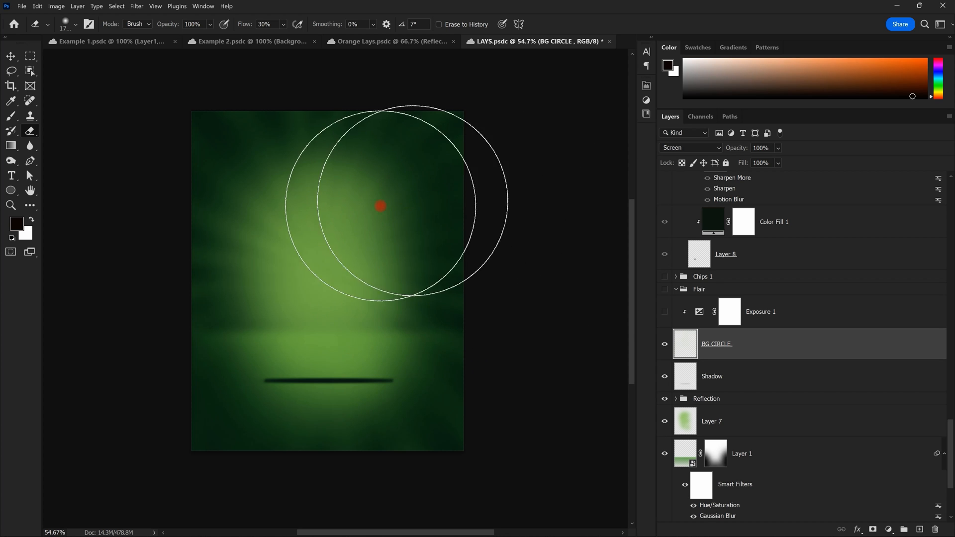
{"action": "left_click_drag", "start_coordinate": [412, 124], "coordinate": [379, 206]}
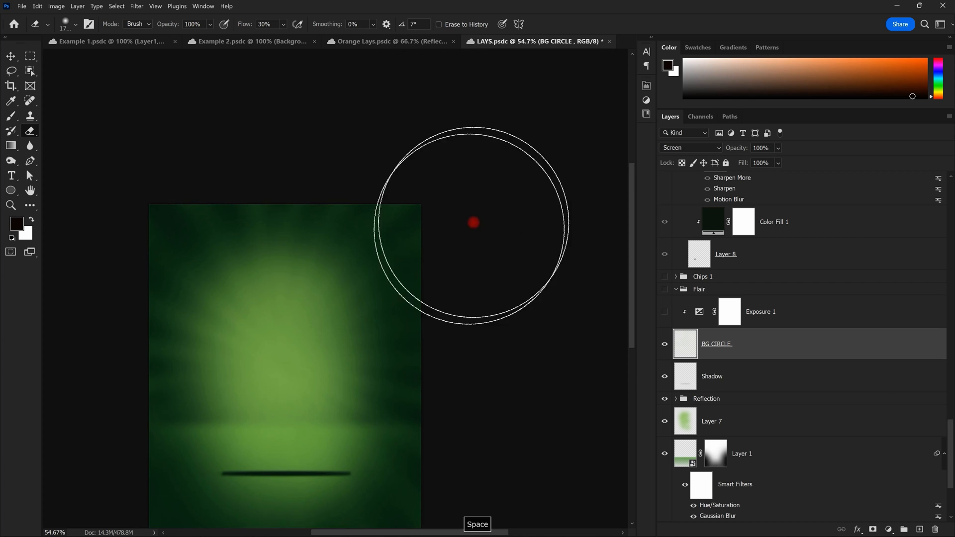
{"action": "mouse_move", "coordinate": [446, 217]}
{"action": "left_mouse_down"}
{"action": "mouse_move", "coordinate": [420, 174]}
{"action": "mouse_move", "coordinate": [430, 186]}
{"action": "mouse_move", "coordinate": [443, 177]}
{"action": "left_mouse_up"}
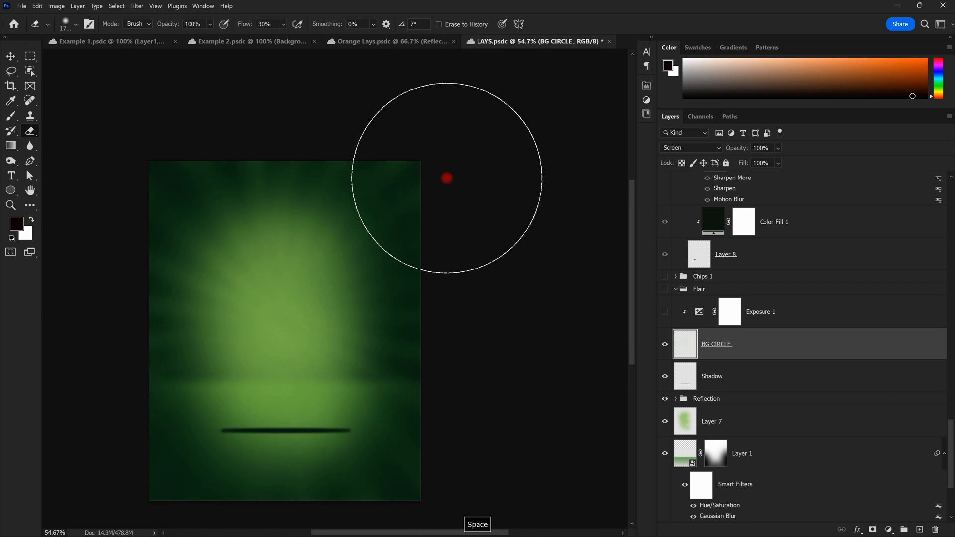
Step: Undo the latest Eraser strokes on the BG CIRCLE layer one after another
{"action": "key", "text": "ctrl+z"}
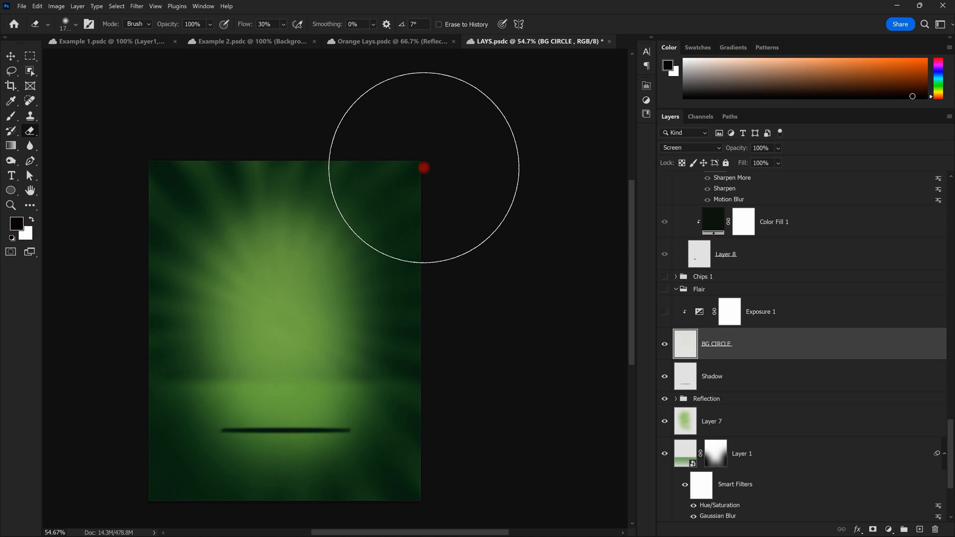
{"action": "key", "text": "ctrl+z"}
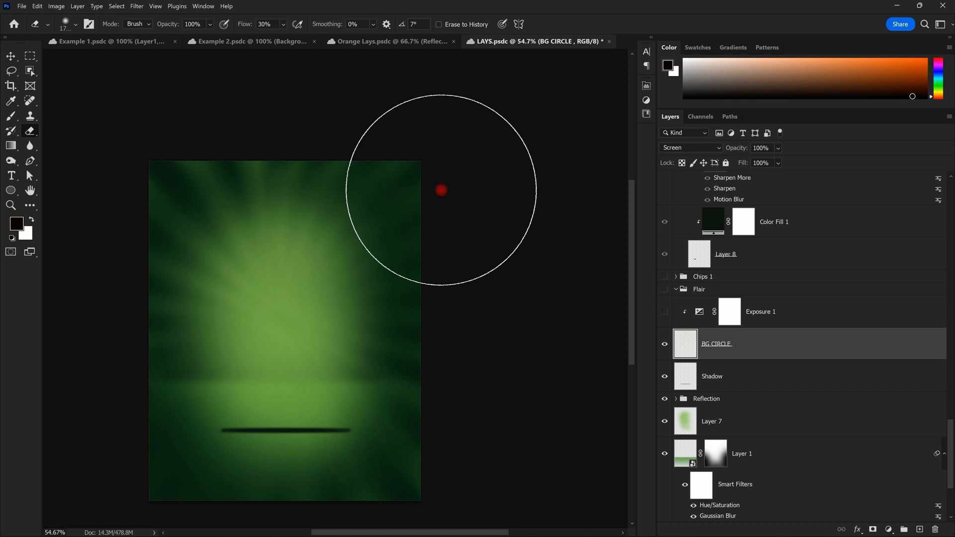
{"action": "key", "text": "ctrl+z"}
{"action": "key", "text": "ctrl+z"}
{"action": "key", "text": "ctrl+z"}
{"action": "key", "text": "ctrl+z"}
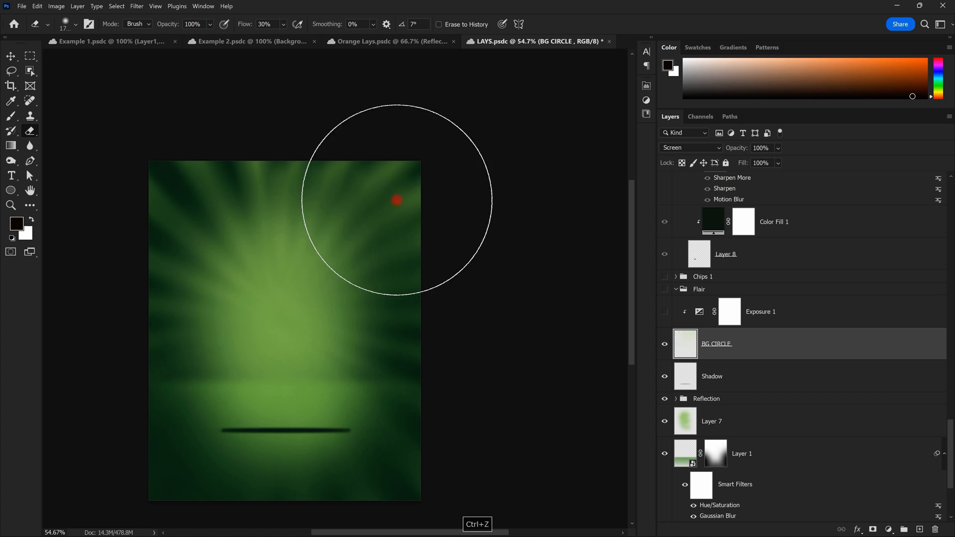
Step: Enlarge the Eraser and erase the BG CIRCLE rays along the poster's left side and lower part, keeping those in the upper-right corner
{"action": "key", "text": "space"}
{"action": "left_click_drag", "start_coordinate": [397, 200], "coordinate": [482, 115]}
{"action": "left_click_drag", "start_coordinate": [386, 224], "coordinate": [366, 271]}
{"action": "key", "text": "bracketright"}
{"action": "key", "text": "bracketright"}
{"action": "key", "text": "bracketright"}
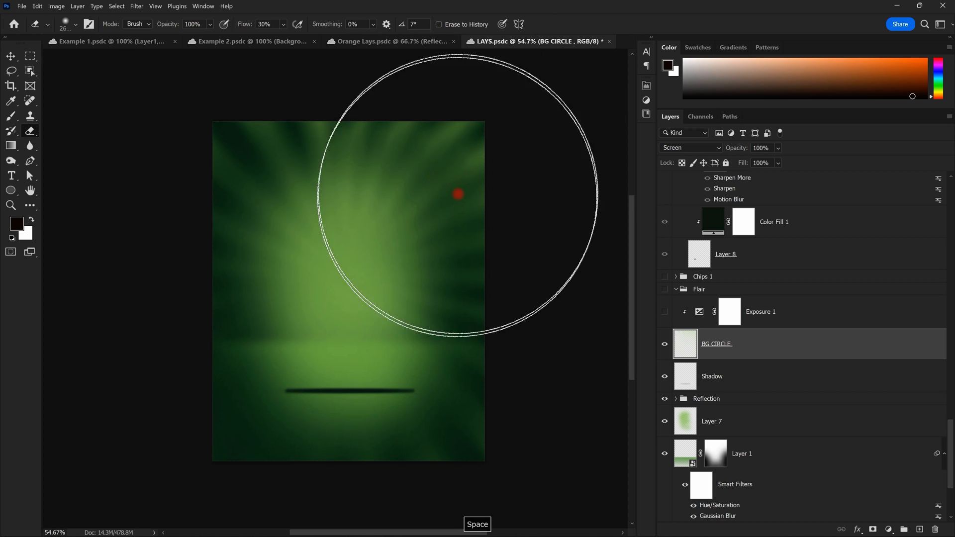
{"action": "left_click_drag", "start_coordinate": [294, 87], "coordinate": [282, 77]}
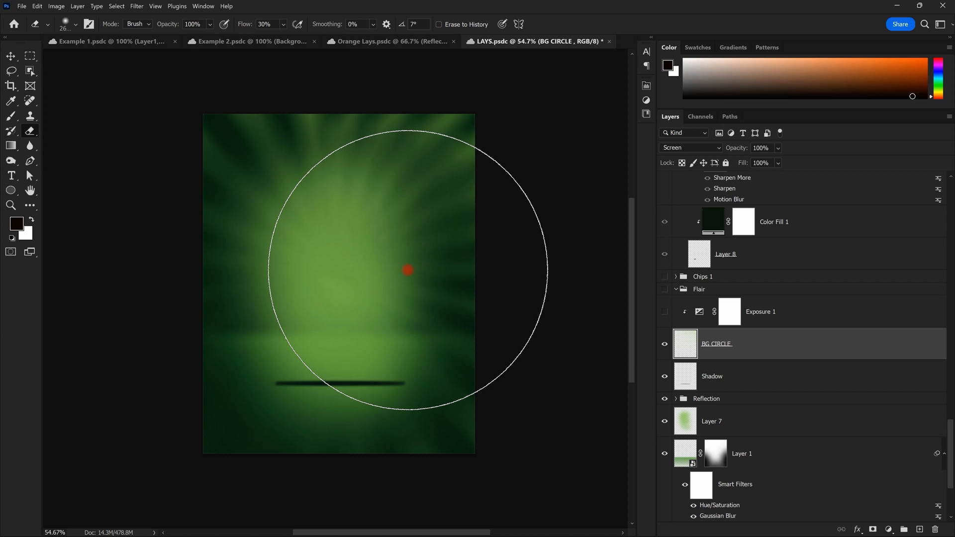
{"action": "left_click_drag", "start_coordinate": [333, 271], "coordinate": [332, 265]}
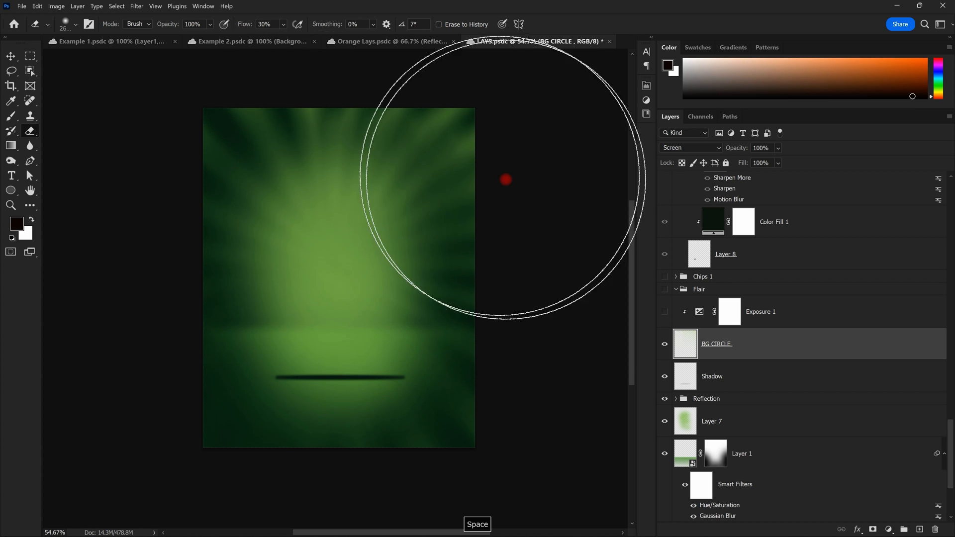
{"action": "left_click_drag", "start_coordinate": [234, 226], "coordinate": [214, 208]}
{"action": "mouse_move", "coordinate": [420, 407]}
{"action": "left_mouse_down"}
{"action": "mouse_move", "coordinate": [373, 421]}
{"action": "mouse_move", "coordinate": [380, 378]}
{"action": "left_mouse_up"}
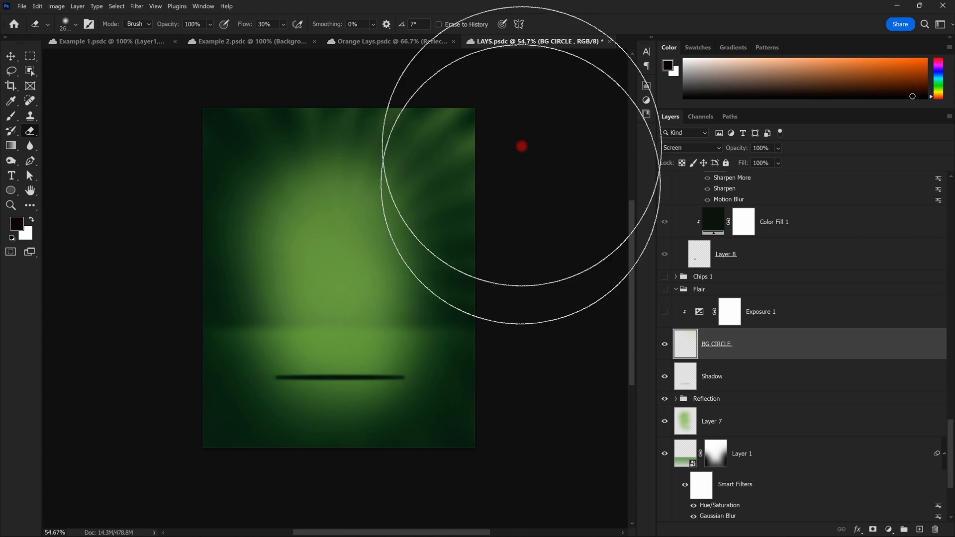
Step: Make the poster's hidden upper layers visible again, from Layer 30 down to Layer 21
{"action": "left_click_drag", "start_coordinate": [517, 133], "coordinate": [475, 198]}
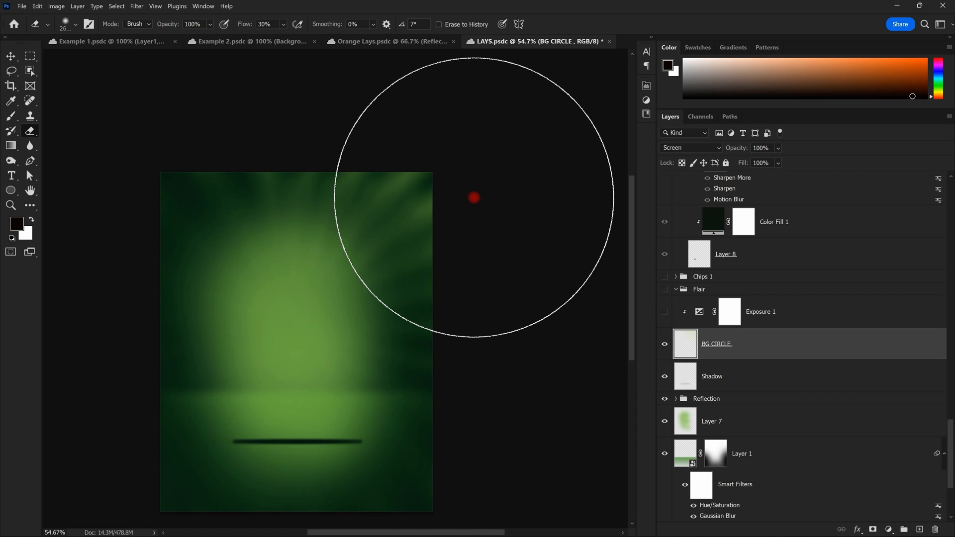
{"action": "left_click_drag", "start_coordinate": [397, 296], "coordinate": [413, 208]}
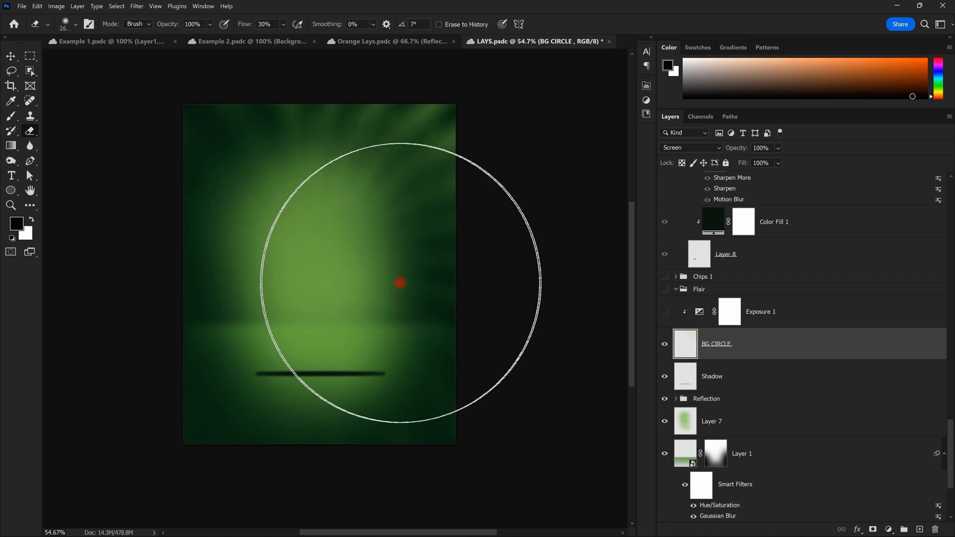
{"action": "left_click_drag", "start_coordinate": [358, 229], "coordinate": [372, 241]}
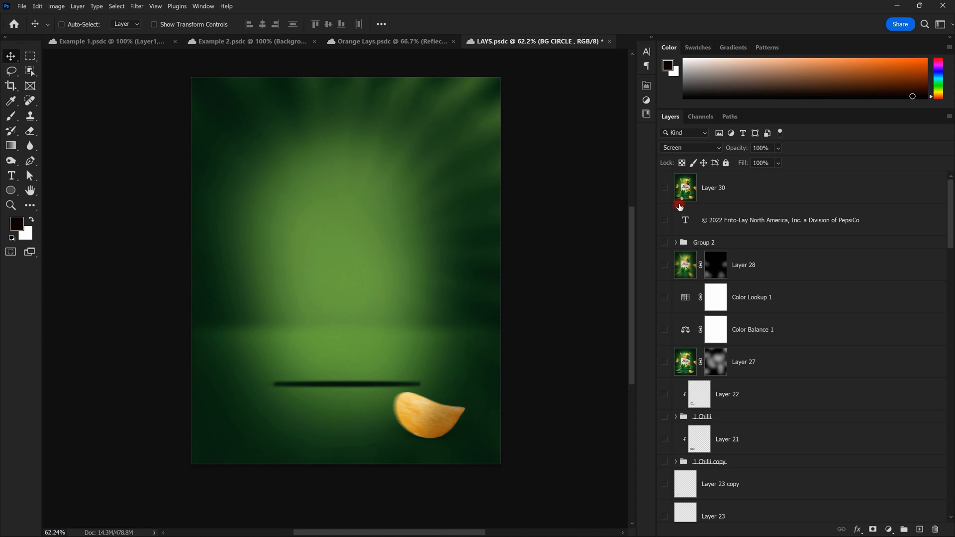
{"action": "left_click_drag", "start_coordinate": [665, 421], "coordinate": [664, 452]}
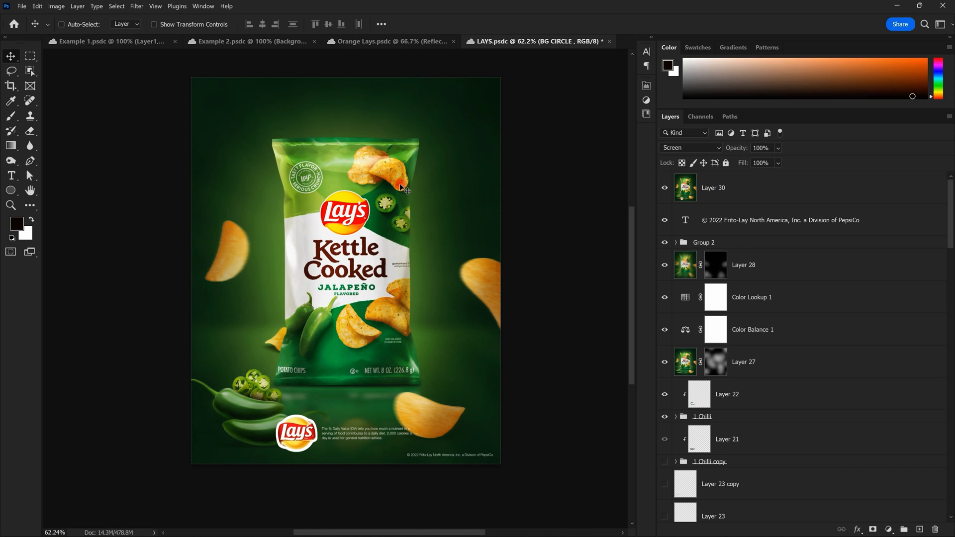
Step: Examine the Lay's bag and the green background around it, where the BG CIRCLE rays were erased
{"action": "scroll", "coordinate": [400, 187], "scroll_direction": "down", "scroll_amount": 1}
{"action": "left_click_drag", "start_coordinate": [444, 314], "coordinate": [488, 266]}
{"action": "scroll", "coordinate": [476, 289], "scroll_direction": "up", "scroll_amount": 5}
{"action": "scroll", "coordinate": [442, 202], "scroll_direction": "down", "scroll_amount": 7}
{"action": "left_click_drag", "start_coordinate": [446, 142], "coordinate": [443, 180]}
{"action": "scroll", "coordinate": [456, 218], "scroll_direction": "up", "scroll_amount": 2}
{"action": "scroll", "coordinate": [326, 108], "scroll_direction": "up", "scroll_amount": 7}
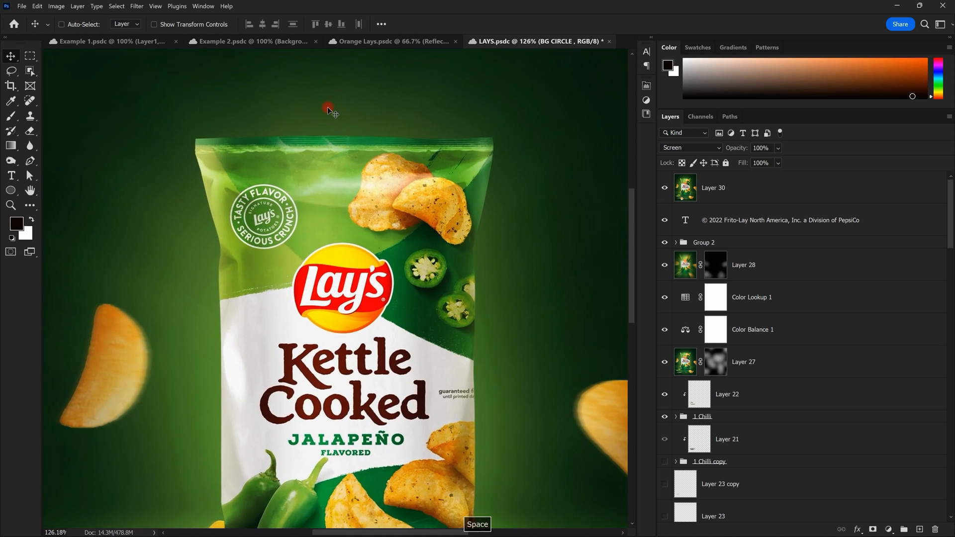
{"action": "scroll", "coordinate": [328, 106], "scroll_direction": "down", "scroll_amount": 6}
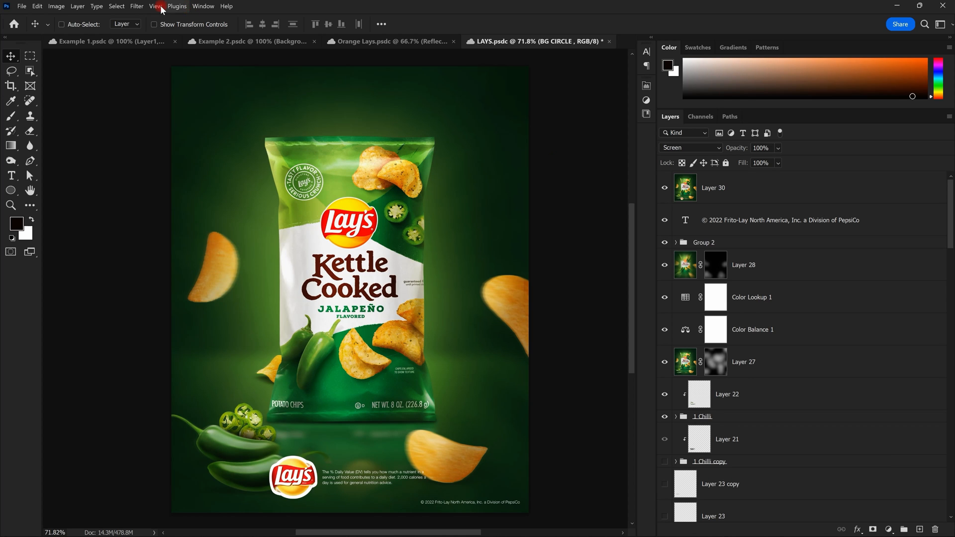
Step: Set the number of History States to 50 in the Performance preferences
{"action": "left_click", "coordinate": [36, 6]}
{"action": "mouse_move", "coordinate": [95, 404]}
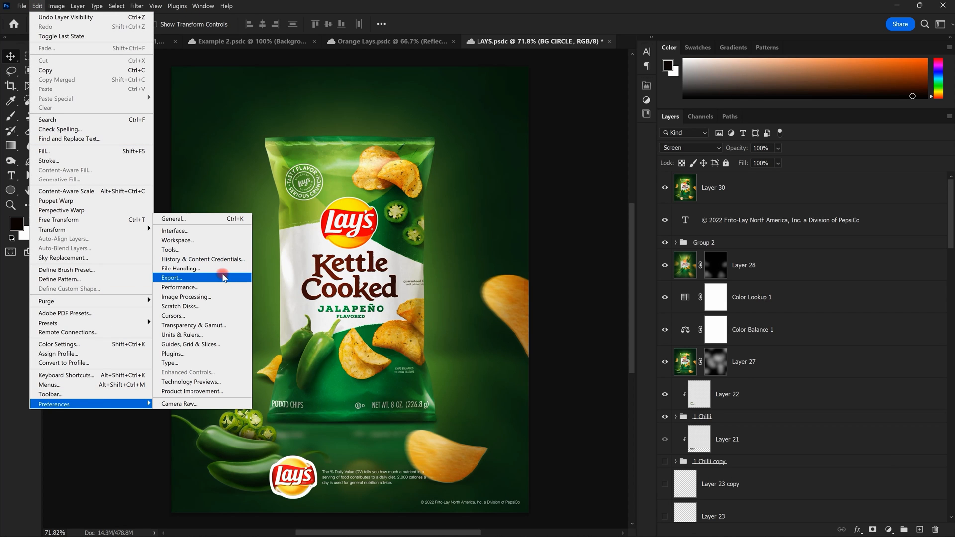
{"action": "left_click", "coordinate": [225, 288]}
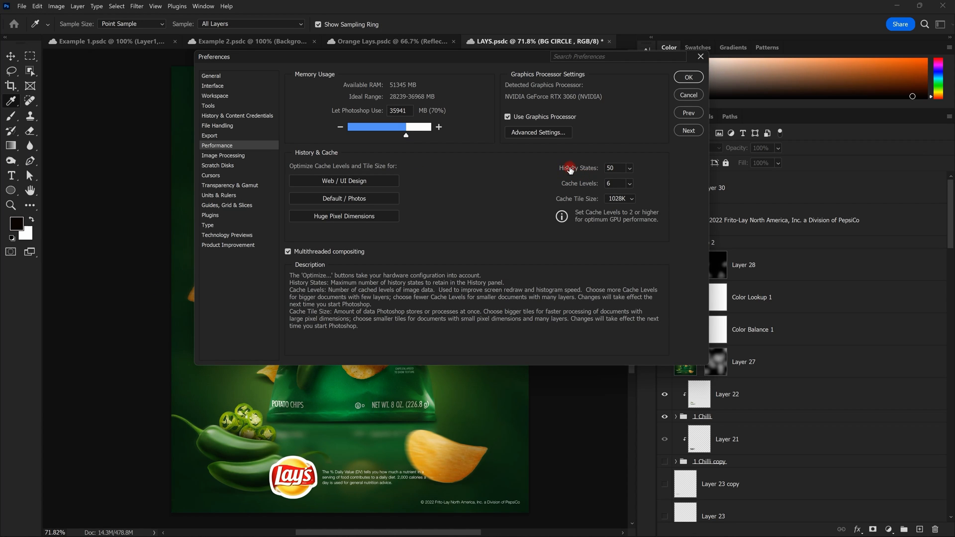
{"action": "double_click", "coordinate": [612, 168]}
{"action": "left_click_drag", "start_coordinate": [533, 57], "coordinate": [435, 115]}
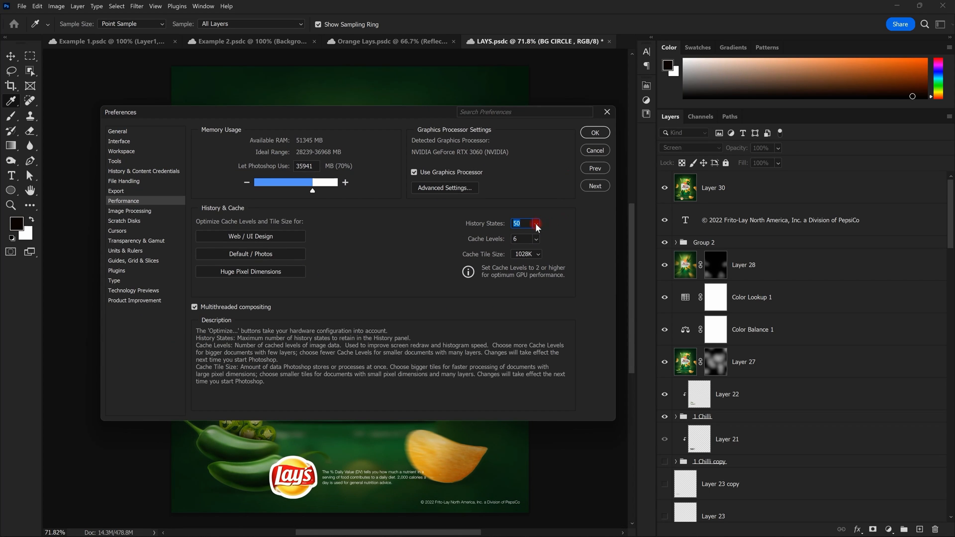
{"action": "left_click_drag", "start_coordinate": [549, 238], "coordinate": [638, 242]}
{"action": "type", "text": "50"}
{"action": "key", "text": "Tab"}
{"action": "left_click", "coordinate": [595, 133]}
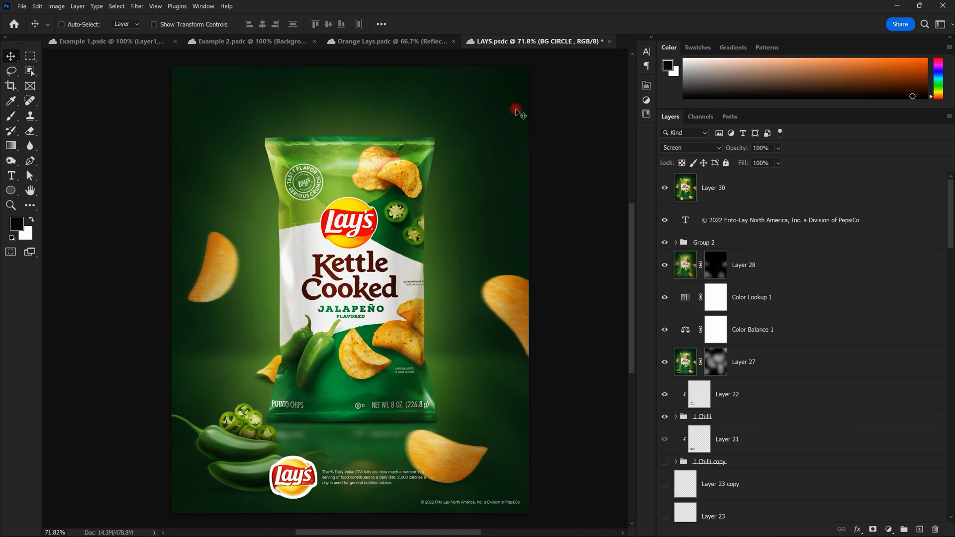
Step: Hide the composition's layers from Layer 30 downward and select Layer 7 among the background layers
{"action": "scroll", "coordinate": [455, 233], "scroll_direction": "down", "scroll_amount": 3}
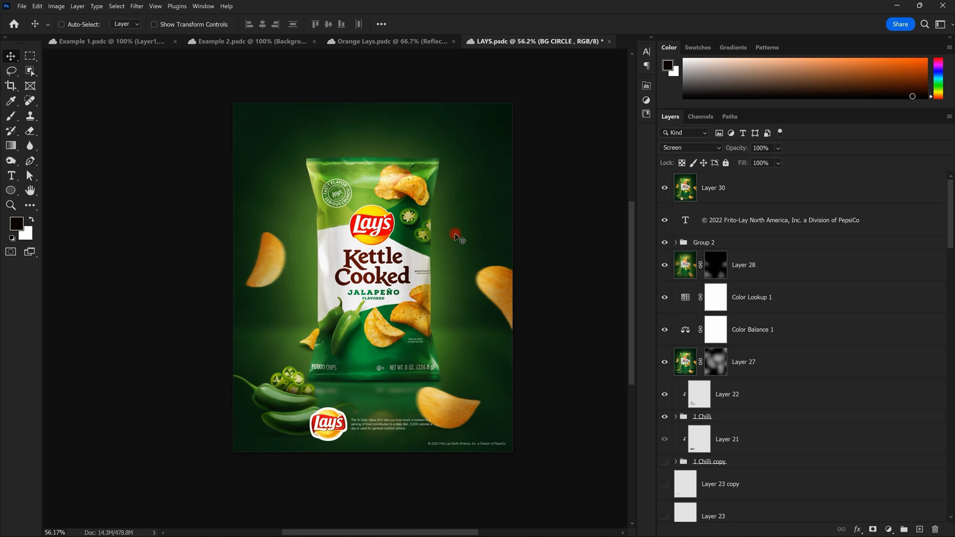
{"action": "left_click_drag", "start_coordinate": [665, 188], "coordinate": [669, 416]}
{"action": "scroll", "coordinate": [785, 428], "scroll_direction": "down", "scroll_amount": 15}
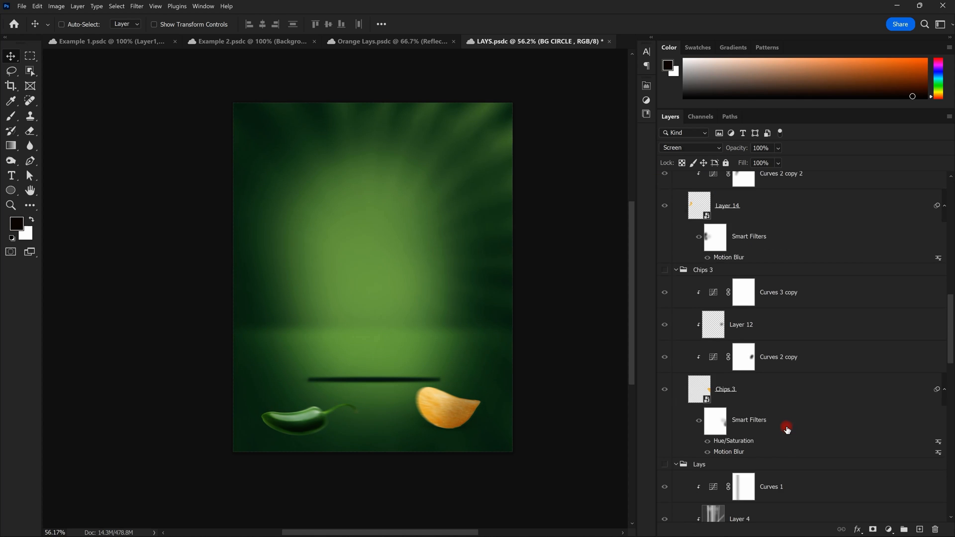
{"action": "scroll", "coordinate": [792, 447], "scroll_direction": "down", "scroll_amount": 3}
{"action": "left_click", "coordinate": [711, 296]}
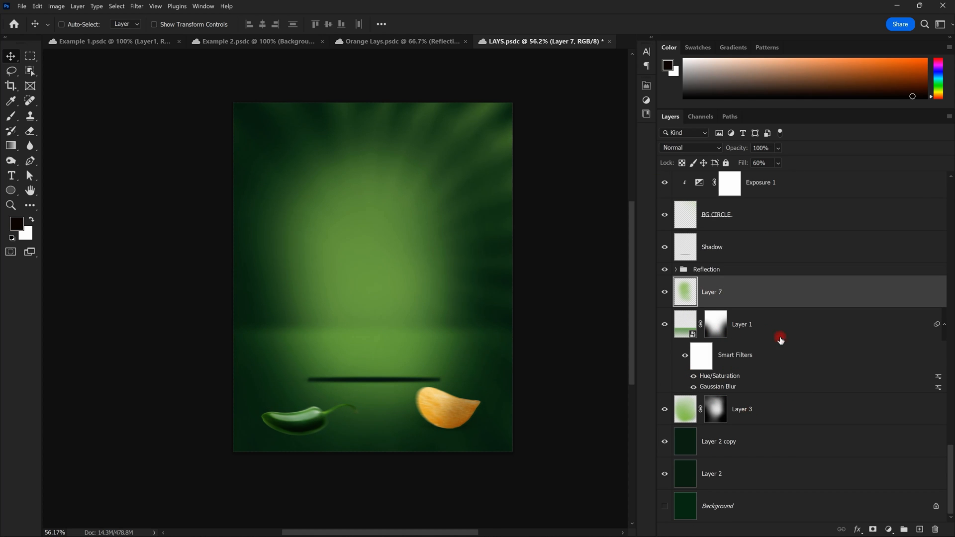
Step: Undo the layer visibility changes and the Eraser strokes on the BG CIRCLE layer one after another
{"action": "key", "text": "ctrl+z"}
{"action": "key", "text": "ctrl+z"}
{"action": "key", "text": "ctrl+z"}
{"action": "key", "text": "ctrl+z"}
{"action": "key", "text": "ctrl+z"}
{"action": "key", "text": "ctrl+z"}
{"action": "key", "text": "ctrl+z"}
{"action": "key", "text": "ctrl+z"}
{"action": "key", "text": "ctrl+z"}
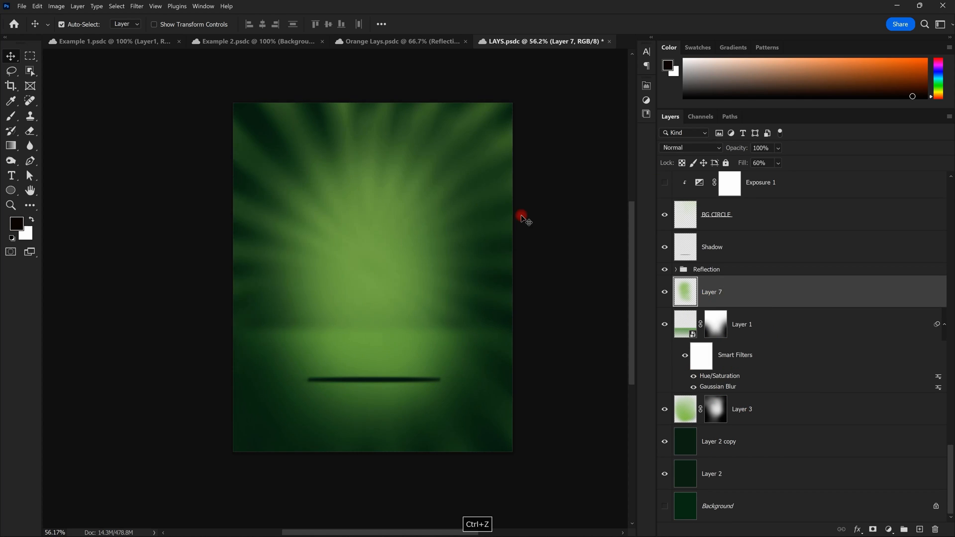
{"action": "key", "text": "ctrl+z"}
{"action": "key", "text": "ctrl+z"}
{"action": "key", "text": "ctrl+z"}
{"action": "key", "text": "ctrl+z"}
{"action": "key", "text": "ctrl+z"}
{"action": "key", "text": "ctrl+z"}
{"action": "key", "text": "ctrl+z"}
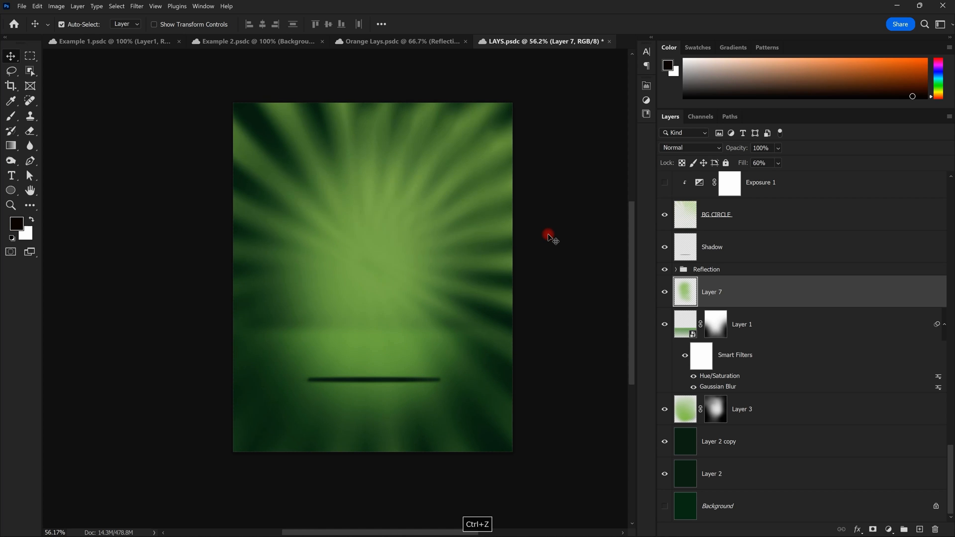
{"action": "key", "text": "ctrl+z"}
{"action": "key", "text": "ctrl+z"}
{"action": "key", "text": "ctrl+z"}
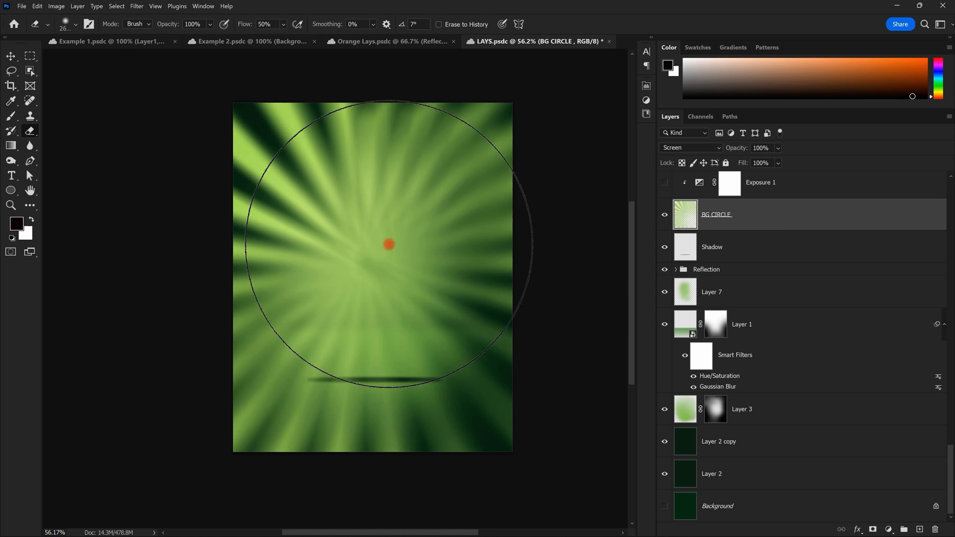
Step: Bring back the erased look of the BG CIRCLE rays, and undo the strokes again as far as the history allows
{"action": "mouse_move", "coordinate": [388, 243]}
{"action": "left_mouse_down"}
{"action": "mouse_move", "coordinate": [352, 228]}
{"action": "mouse_move", "coordinate": [351, 378]}
{"action": "mouse_move", "coordinate": [342, 386]}
{"action": "mouse_move", "coordinate": [342, 188]}
{"action": "mouse_move", "coordinate": [442, 400]}
{"action": "mouse_move", "coordinate": [537, 328]}
{"action": "left_mouse_up"}
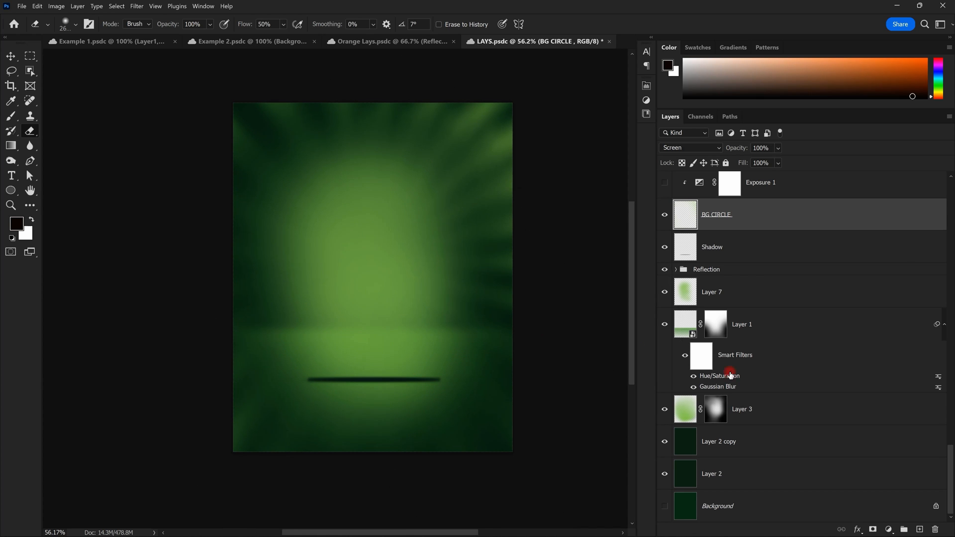
{"action": "scroll", "coordinate": [727, 356], "scroll_direction": "up", "scroll_amount": 5}
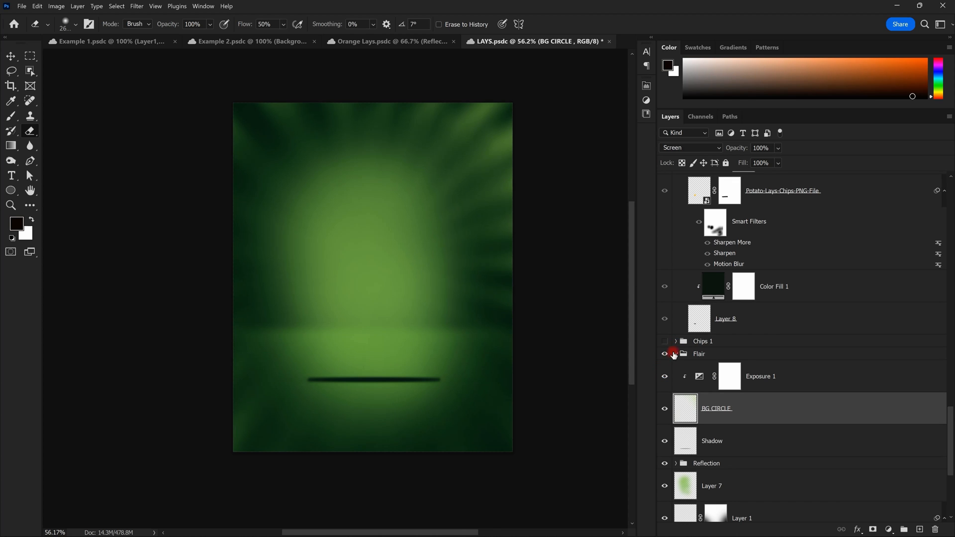
{"action": "key", "text": "ctrl+z"}
{"action": "key", "text": "ctrl+z"}
{"action": "key", "text": "ctrl+z"}
{"action": "key", "text": "ctrl+z"}
{"action": "key", "text": "ctrl+z"}
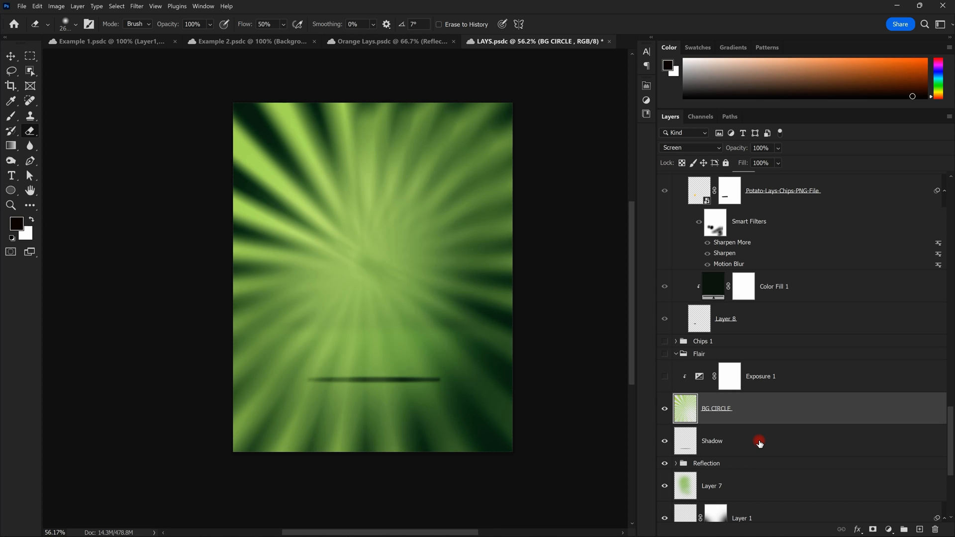
{"action": "key", "text": "ctrl+z"}
{"action": "key", "text": "ctrl+z"}
{"action": "key", "text": "ctrl+z"}
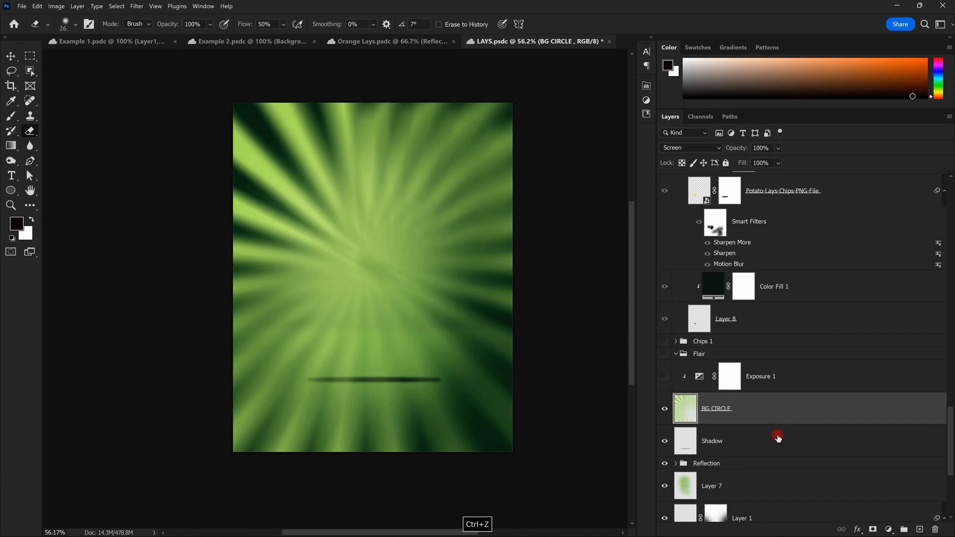
Step: Revert the poster to its opening LAYS.psdc snapshot through the history, and collapse the history list
{"action": "left_click", "coordinate": [203, 6]}
{"action": "left_click", "coordinate": [209, 203]}
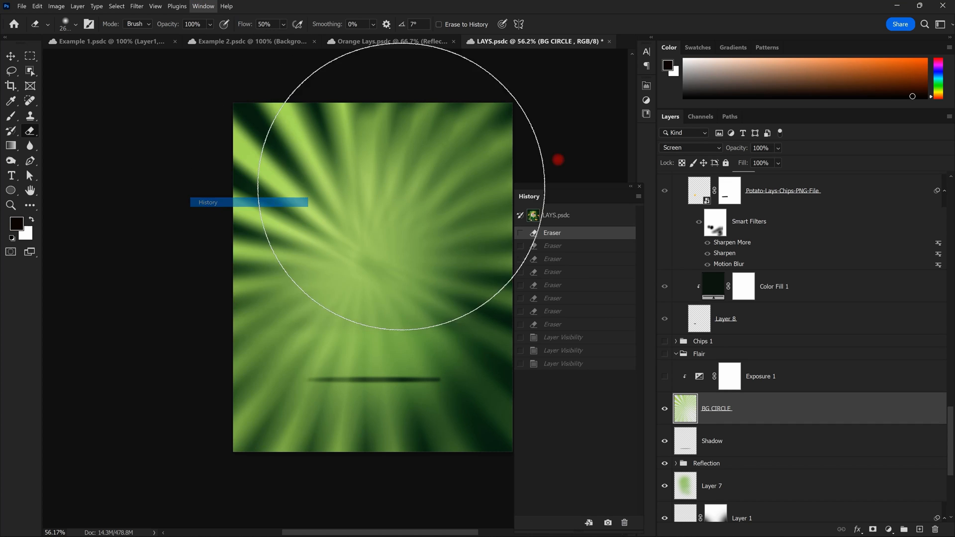
{"action": "left_click", "coordinate": [553, 214]}
{"action": "left_click", "coordinate": [631, 187]}
Step: Save LAYS.psdc and close the document
{"action": "key", "text": "ctrl+s"}
{"action": "key", "text": "v"}
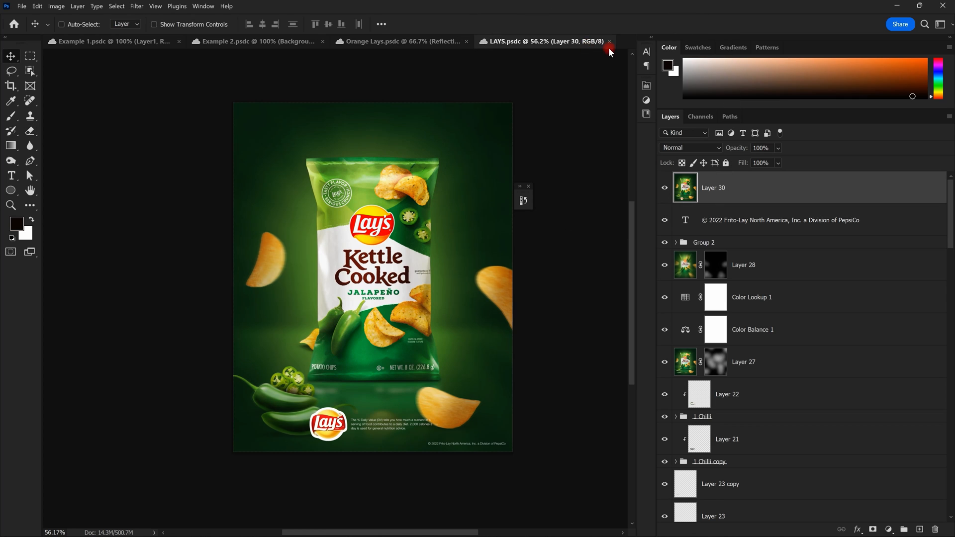
{"action": "left_click", "coordinate": [609, 41]}
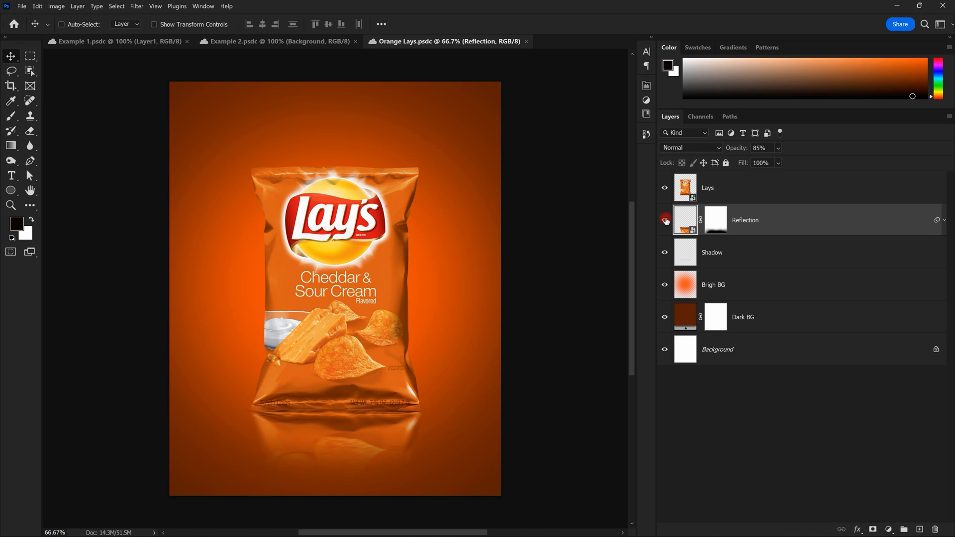
Step: Disable the Reflection layer's mask in Orange Lays.psdc to compare the reflection without it, and undo that
{"action": "scroll", "coordinate": [416, 343], "scroll_direction": "down", "scroll_amount": 4}
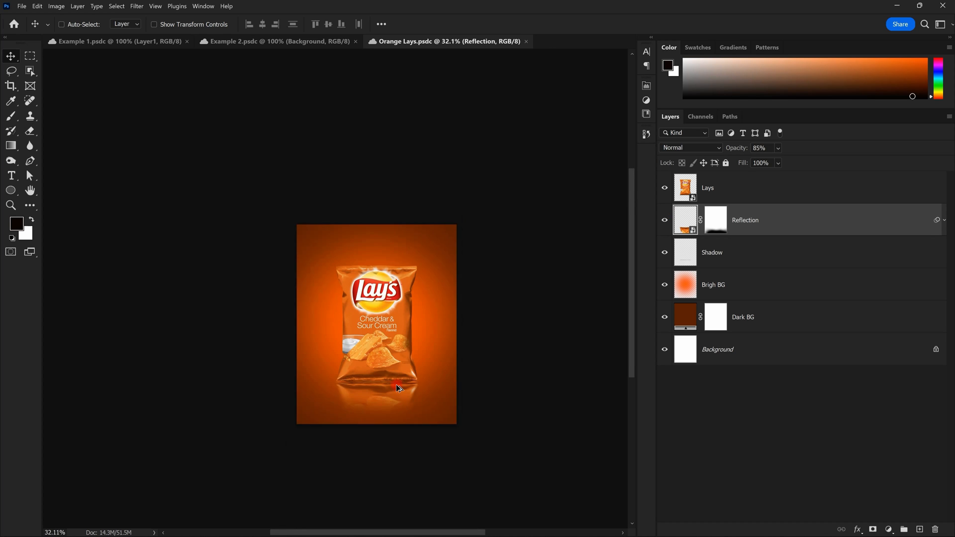
{"action": "scroll", "coordinate": [398, 387], "scroll_direction": "up", "scroll_amount": 5}
{"action": "key", "text": "space"}
{"action": "left_click_drag", "start_coordinate": [398, 349], "coordinate": [399, 318]}
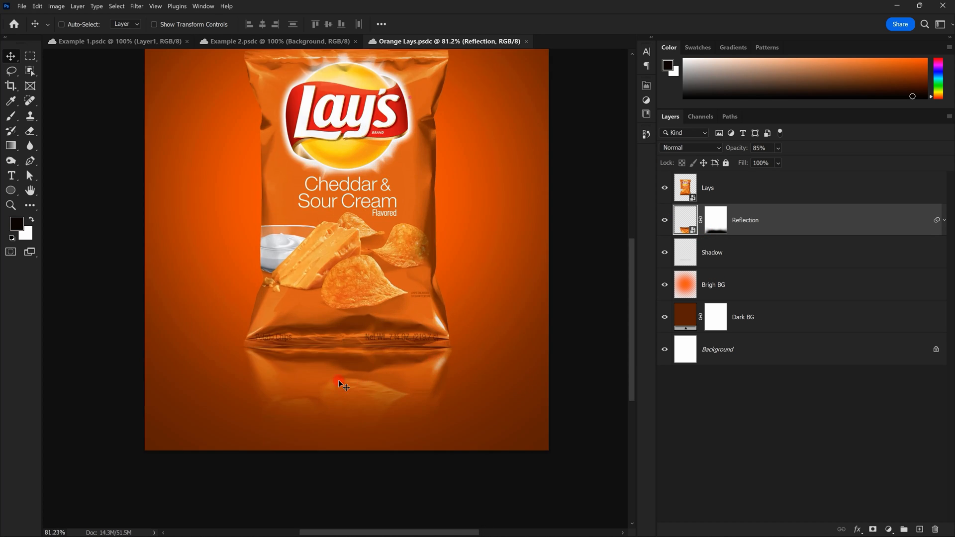
{"action": "scroll", "coordinate": [367, 381], "scroll_direction": "up", "scroll_amount": 4}
{"action": "key", "text": "space"}
{"action": "left_click_drag", "start_coordinate": [399, 367], "coordinate": [391, 342]}
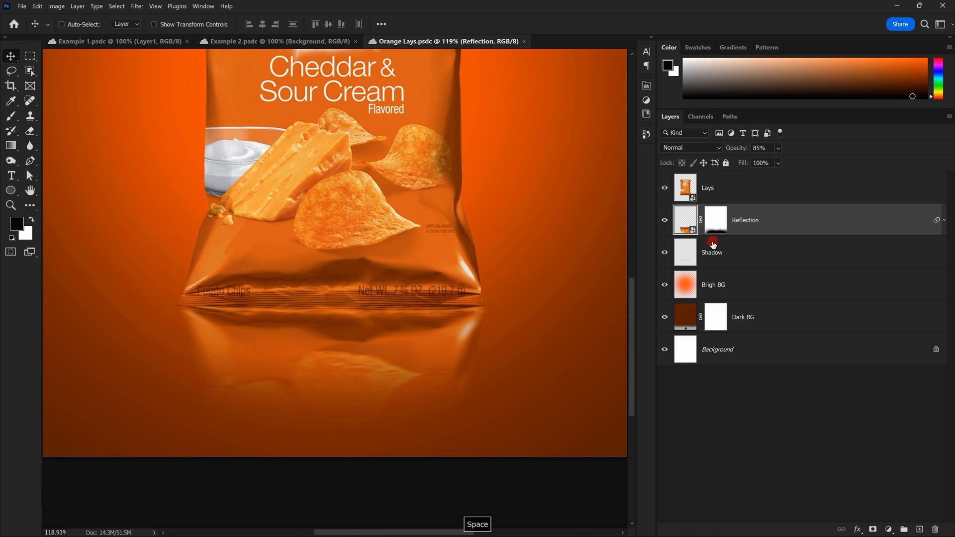
{"action": "left_click", "coordinate": [716, 216]}
{"action": "left_click", "coordinate": [715, 220], "text": "shift"}
{"action": "key", "text": "ctrl+z"}
Step: Paint on the Reflection layer mask with the Brush, switching between black and white to hide and reveal the reflection
{"action": "key", "text": "b"}
{"action": "left_click_drag", "start_coordinate": [262, 205], "coordinate": [100, 198]}
{"action": "left_click_drag", "start_coordinate": [338, 181], "coordinate": [174, 191]}
{"action": "key", "text": "x"}
{"action": "mouse_move", "coordinate": [115, 231]}
{"action": "left_mouse_down"}
{"action": "mouse_move", "coordinate": [200, 234]}
{"action": "mouse_move", "coordinate": [268, 258]}
{"action": "mouse_move", "coordinate": [233, 313]}
{"action": "mouse_move", "coordinate": [400, 332]}
{"action": "mouse_move", "coordinate": [330, 331]}
{"action": "mouse_move", "coordinate": [336, 352]}
{"action": "mouse_move", "coordinate": [454, 361]}
{"action": "mouse_move", "coordinate": [312, 407]}
{"action": "mouse_move", "coordinate": [444, 352]}
{"action": "mouse_move", "coordinate": [444, 294]}
{"action": "mouse_move", "coordinate": [221, 352]}
{"action": "mouse_move", "coordinate": [464, 398]}
{"action": "mouse_move", "coordinate": [181, 385]}
{"action": "mouse_move", "coordinate": [369, 368]}
{"action": "mouse_move", "coordinate": [295, 366]}
{"action": "left_mouse_up"}
{"action": "left_click", "coordinate": [31, 220]}
{"action": "mouse_move", "coordinate": [206, 454]}
{"action": "left_mouse_down"}
{"action": "mouse_move", "coordinate": [358, 443]}
{"action": "mouse_move", "coordinate": [358, 432]}
{"action": "mouse_move", "coordinate": [432, 445]}
{"action": "mouse_move", "coordinate": [494, 435]}
{"action": "left_mouse_up"}
Step: Set the Brush flow to 15% and paint black on the Reflection mask to fade the lower part of the reflection
{"action": "scroll", "coordinate": [506, 390], "scroll_direction": "down", "scroll_amount": 3}
{"action": "scroll", "coordinate": [505, 390], "scroll_direction": "up", "scroll_amount": 2}
{"action": "left_click_drag", "start_coordinate": [324, 238], "coordinate": [325, 160]}
{"action": "left_click", "coordinate": [317, 26]}
{"action": "type", "text": "15"}
{"action": "left_click", "coordinate": [355, 393]}
{"action": "mouse_move", "coordinate": [354, 393]}
{"action": "left_mouse_down"}
{"action": "mouse_move", "coordinate": [418, 384]}
{"action": "mouse_move", "coordinate": [386, 408]}
{"action": "mouse_move", "coordinate": [448, 395]}
{"action": "mouse_move", "coordinate": [314, 389]}
{"action": "mouse_move", "coordinate": [510, 359]}
{"action": "mouse_move", "coordinate": [194, 421]}
{"action": "mouse_move", "coordinate": [276, 385]}
{"action": "mouse_move", "coordinate": [516, 333]}
{"action": "left_mouse_up"}
{"action": "scroll", "coordinate": [396, 358], "scroll_direction": "up", "scroll_amount": 1}
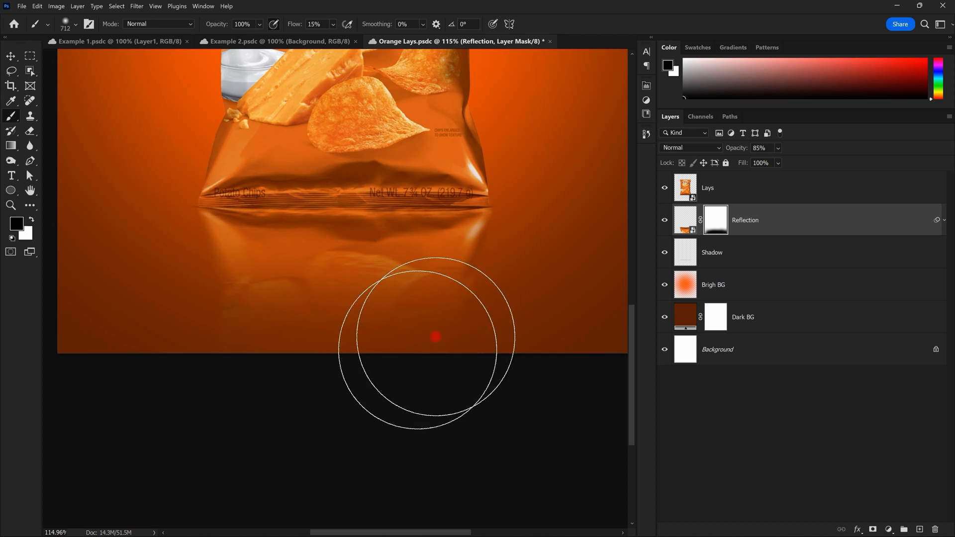
Step: Check the whole orange poster with its repainted reflection and save the document
{"action": "left_click_drag", "start_coordinate": [426, 135], "coordinate": [414, 245]}
{"action": "scroll", "coordinate": [413, 244], "scroll_direction": "down", "scroll_amount": 7}
{"action": "left_click_drag", "start_coordinate": [406, 179], "coordinate": [383, 235]}
{"action": "scroll", "coordinate": [382, 235], "scroll_direction": "up", "scroll_amount": 1}
{"action": "scroll", "coordinate": [385, 230], "scroll_direction": "up", "scroll_amount": 3}
{"action": "key", "text": "v"}
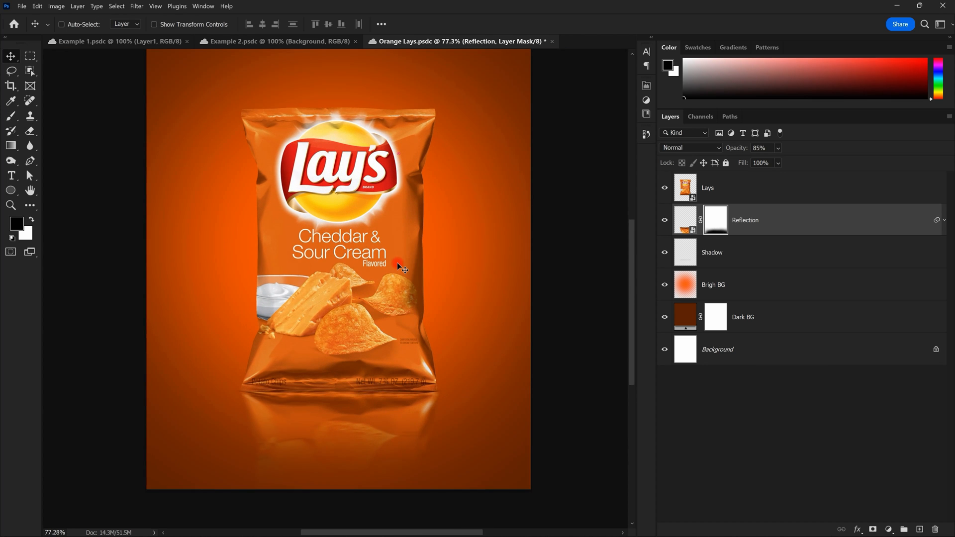
{"action": "key", "text": "ctrl+s"}
{"action": "key", "text": "Left"}
Step: Select the Shadow layer and separate the bag and reflection vertically so the dark shadow strip stands alone
{"action": "left_click", "coordinate": [725, 257]}
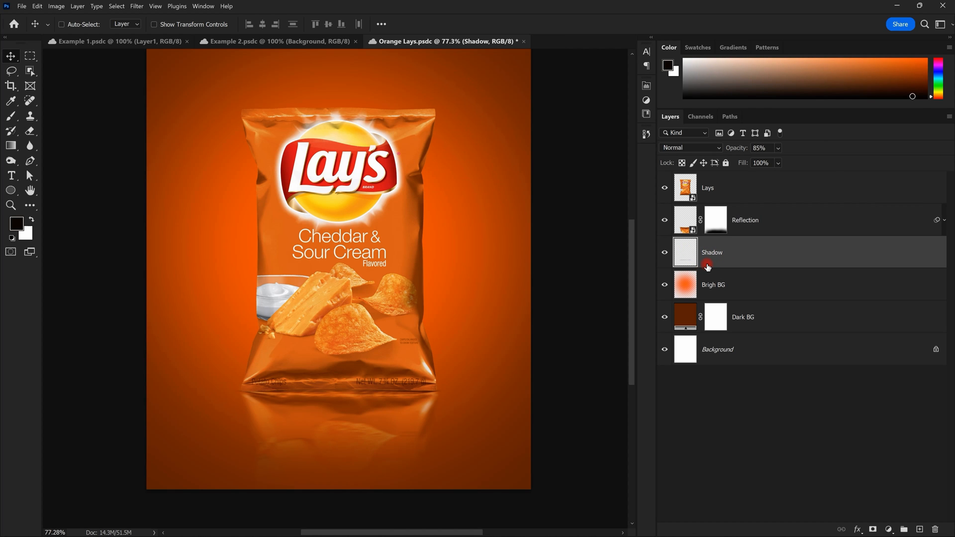
{"action": "scroll", "coordinate": [414, 392], "scroll_direction": "up", "scroll_amount": 3}
{"action": "left_click_drag", "start_coordinate": [458, 354], "coordinate": [471, 316]}
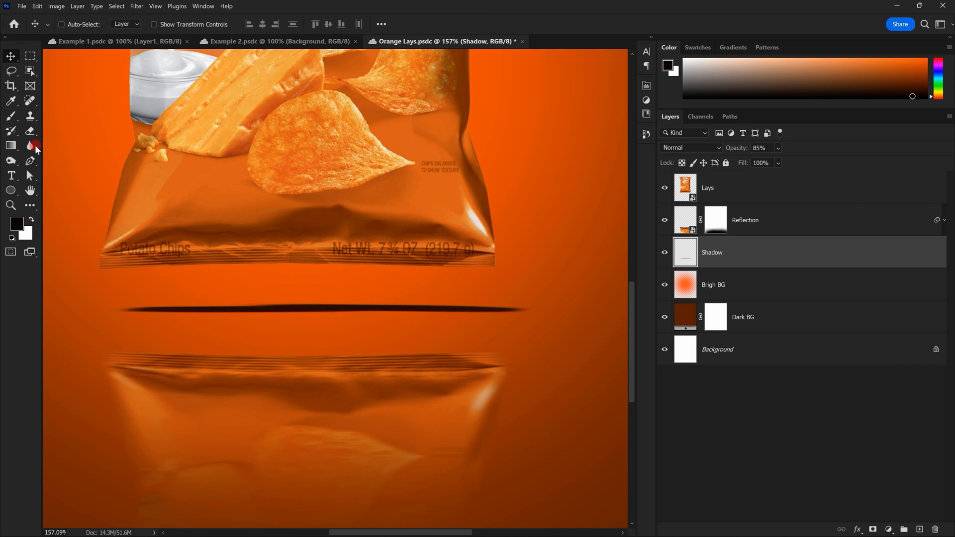
Step: Try erasing the right part of the Shadow layer's dark strip with the soft Eraser, and undo the strokes
{"action": "left_click", "coordinate": [31, 131]}
{"action": "left_click", "coordinate": [438, 321]}
{"action": "key", "text": "ctrl+shift+z"}
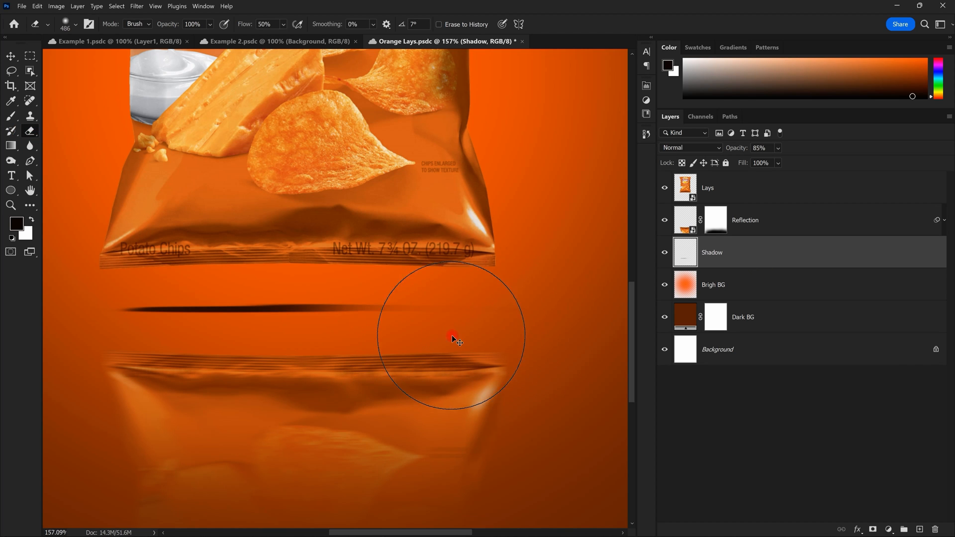
{"action": "key", "text": "ctrl+z"}
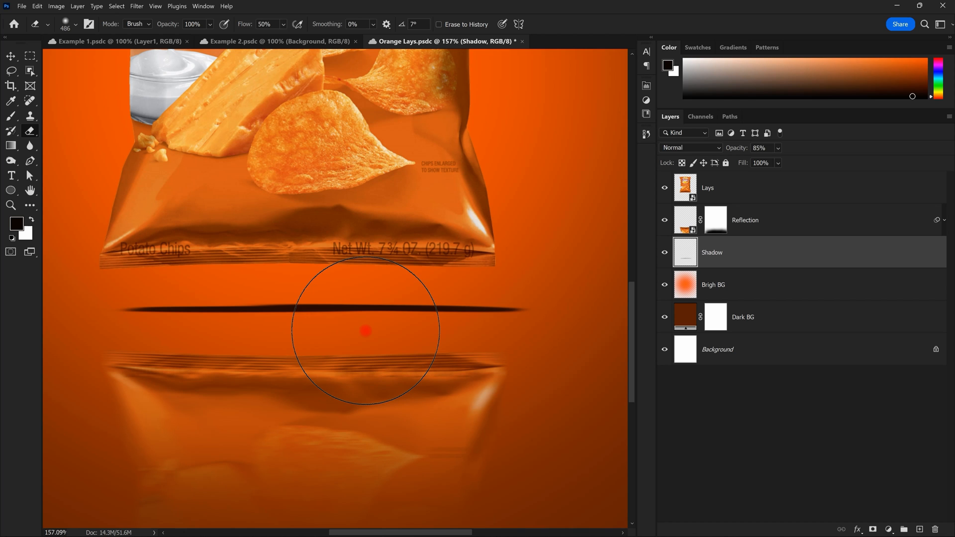
{"action": "left_click_drag", "start_coordinate": [521, 320], "coordinate": [425, 322]}
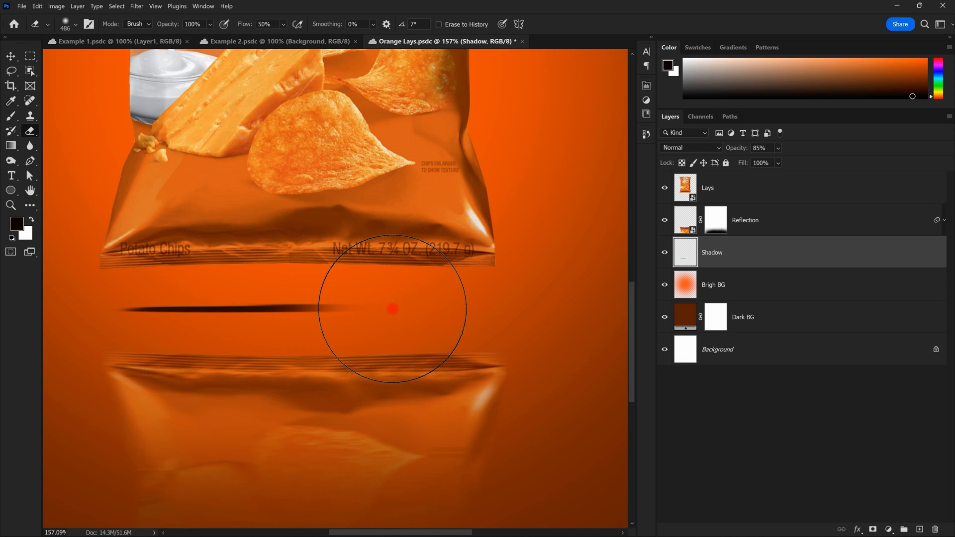
{"action": "key", "text": "ctrl+z"}
{"action": "key", "text": "ctrl+z"}
{"action": "key", "text": "ctrl+shift+z"}
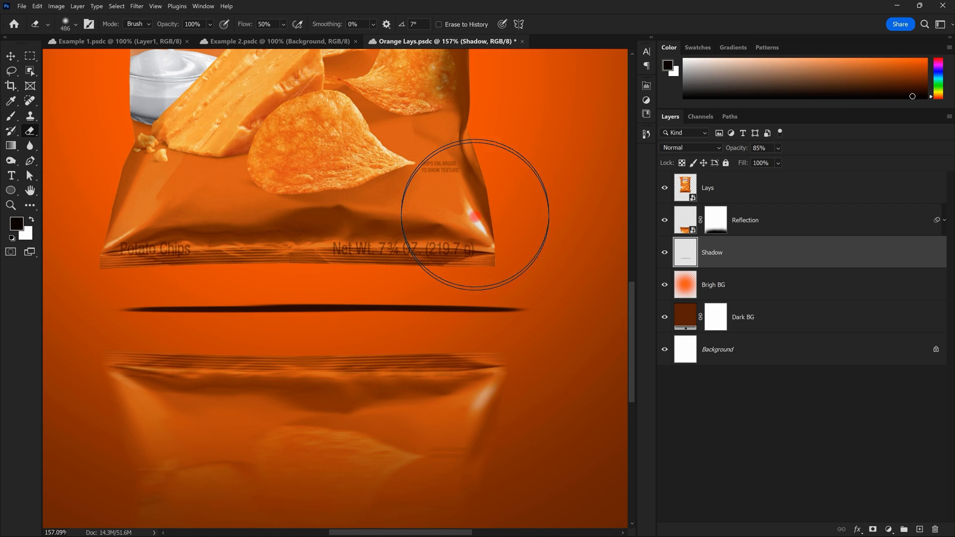
{"action": "scroll", "coordinate": [422, 253], "scroll_direction": "up", "scroll_amount": 1}
{"action": "left_click_drag", "start_coordinate": [422, 253], "coordinate": [464, 218]}
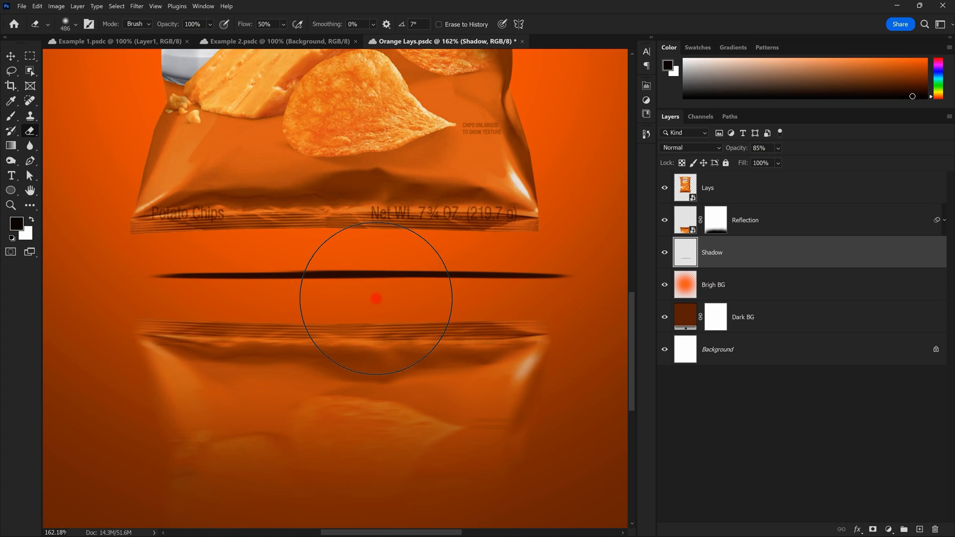
Step: Examine the whole orange poster with the bag, the dark shadow strip and the reflection separated
{"action": "scroll", "coordinate": [376, 298], "scroll_direction": "down", "scroll_amount": 2}
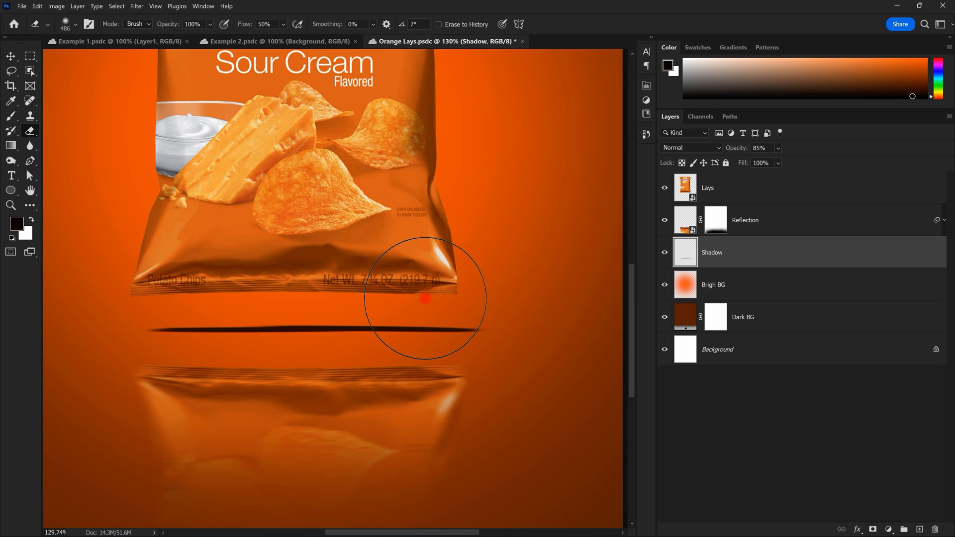
{"action": "scroll", "coordinate": [377, 384], "scroll_direction": "up", "scroll_amount": 4}
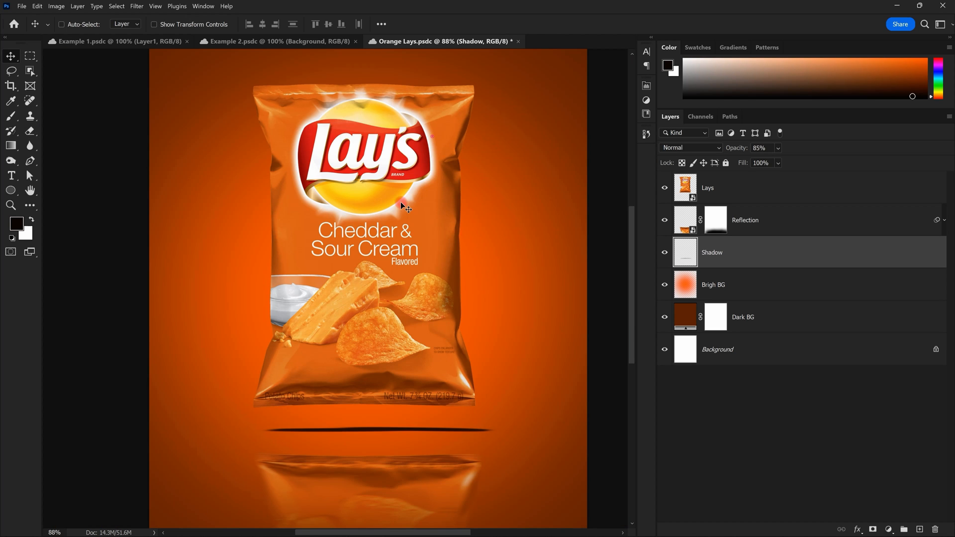
{"action": "scroll", "coordinate": [403, 207], "scroll_direction": "down", "scroll_amount": 1}
{"action": "scroll", "coordinate": [400, 233], "scroll_direction": "down", "scroll_amount": 3}
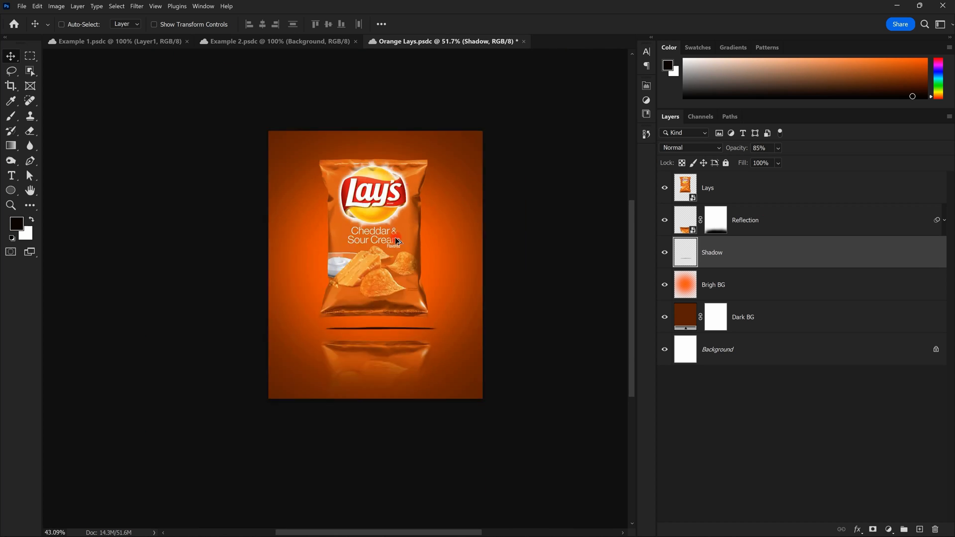
{"action": "scroll", "coordinate": [397, 237], "scroll_direction": "up", "scroll_amount": 3}
{"action": "left_click", "coordinate": [718, 196]}
{"action": "key", "text": "space"}
{"action": "left_click_drag", "start_coordinate": [426, 224], "coordinate": [414, 216]}
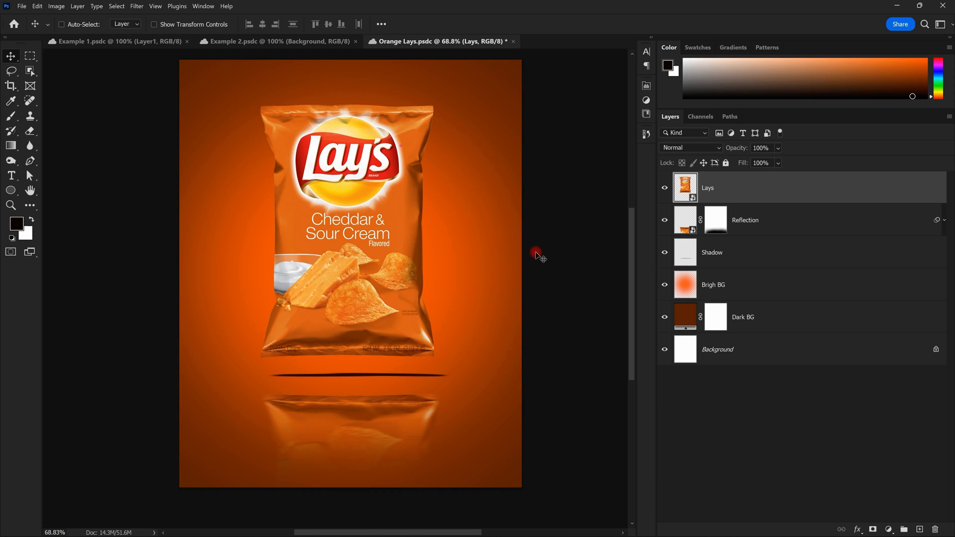
Step: Check the Shadow layer's visibility and convert the layer to a Smart Object
{"action": "left_click", "coordinate": [717, 256]}
{"action": "left_click", "coordinate": [664, 252]}
{"action": "left_click", "coordinate": [665, 253]}
{"action": "right_click", "coordinate": [713, 254]}
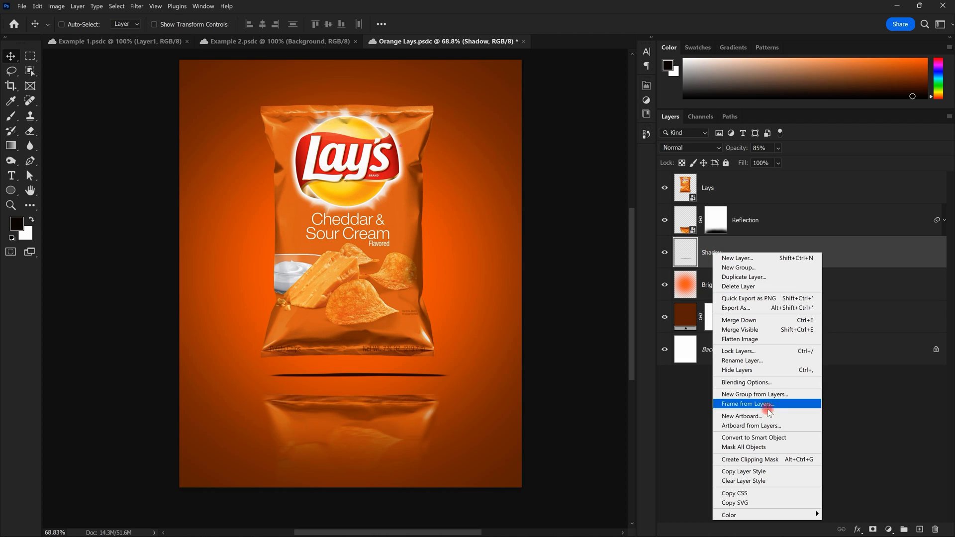
{"action": "left_click", "coordinate": [778, 438]}
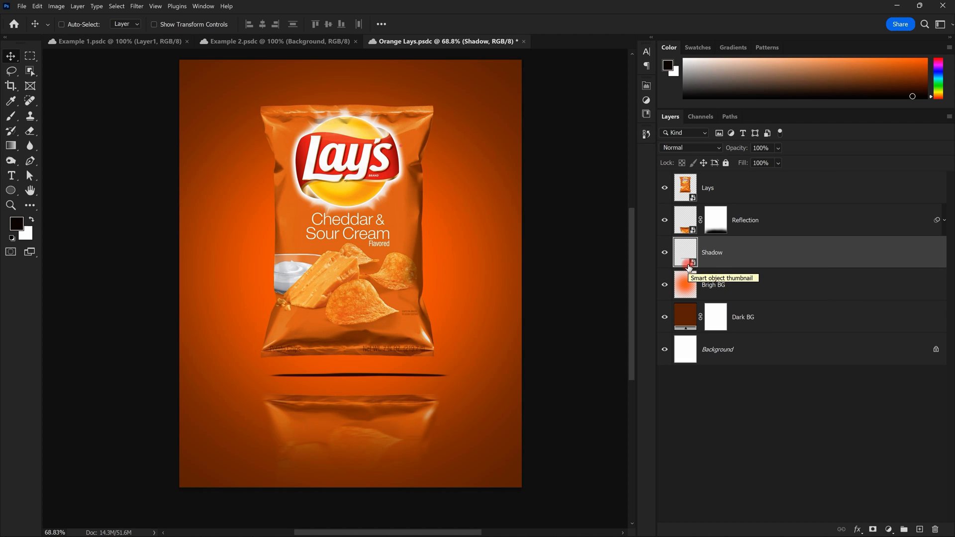
Step: Try erasing the dark strip on the Shadow smart object with the Eraser tool
{"action": "scroll", "coordinate": [436, 363], "scroll_direction": "up", "scroll_amount": 4}
{"action": "left_click_drag", "start_coordinate": [431, 334], "coordinate": [422, 214]}
{"action": "left_click", "coordinate": [30, 131]}
{"action": "left_click", "coordinate": [337, 252]}
{"action": "left_click", "coordinate": [600, 273]}
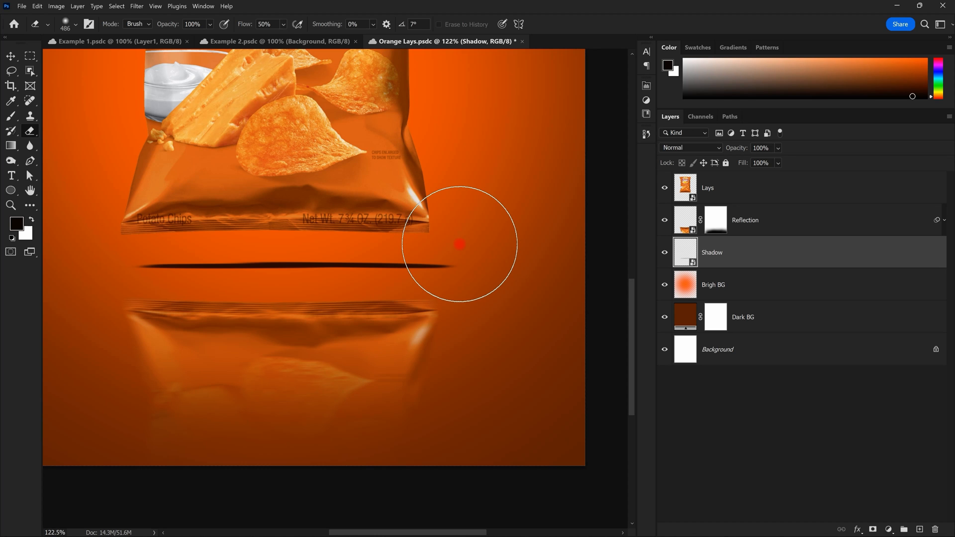
{"action": "right_click", "coordinate": [707, 248]}
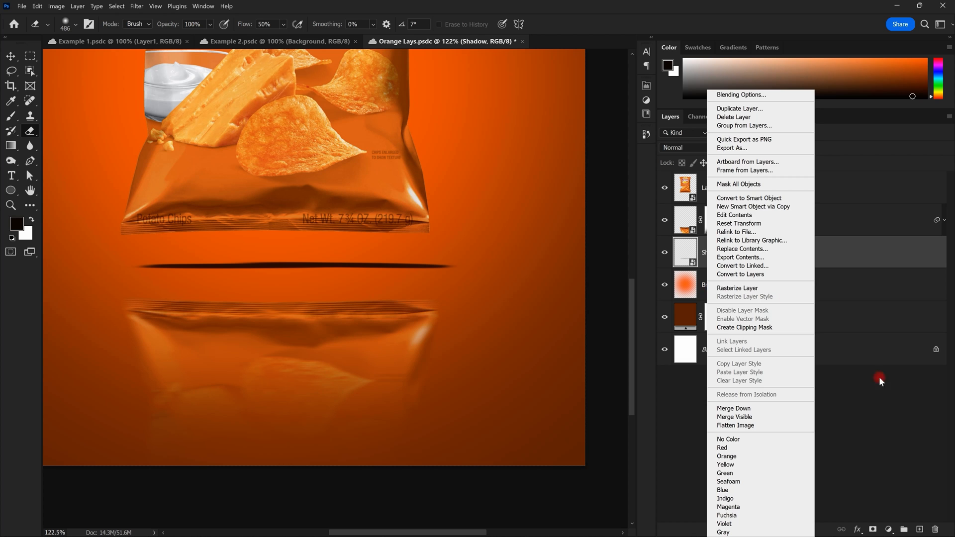
{"action": "left_click", "coordinate": [878, 403]}
Step: Apply a Gaussian Blur to the Shadow smart object to soften the dark strip
{"action": "scroll", "coordinate": [466, 252], "scroll_direction": "down", "scroll_amount": 3}
{"action": "scroll", "coordinate": [332, 286], "scroll_direction": "up", "scroll_amount": 2}
{"action": "left_click_drag", "start_coordinate": [518, 188], "coordinate": [467, 211]}
{"action": "scroll", "coordinate": [435, 249], "scroll_direction": "up", "scroll_amount": 3}
{"action": "left_click_drag", "start_coordinate": [484, 243], "coordinate": [457, 213]}
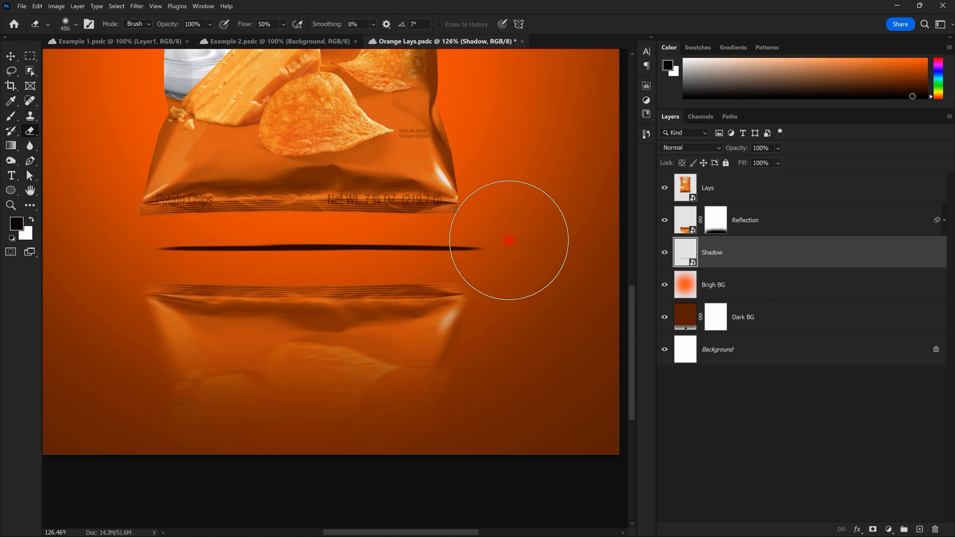
{"action": "left_click", "coordinate": [139, 7]}
{"action": "left_click", "coordinate": [155, 125]}
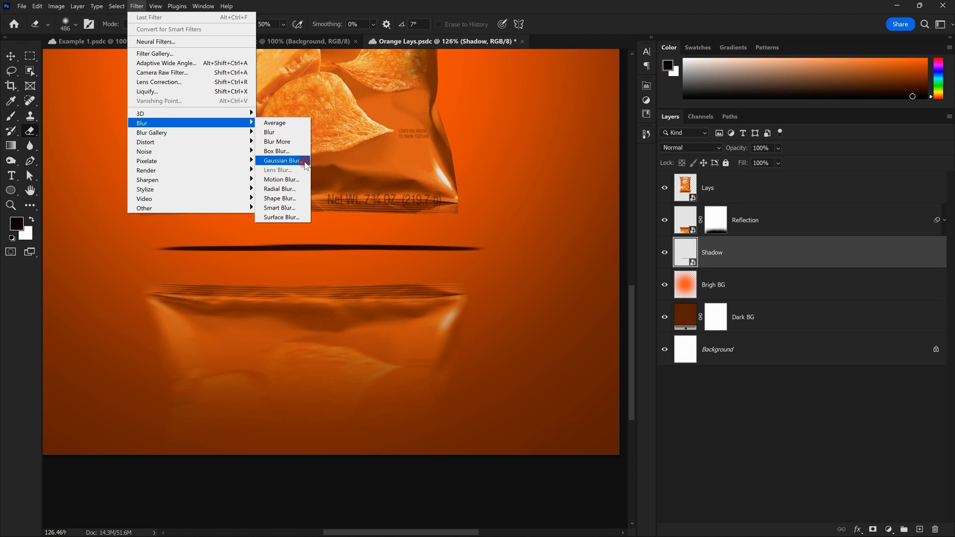
{"action": "left_click", "coordinate": [282, 161]}
{"action": "left_click", "coordinate": [637, 60]}
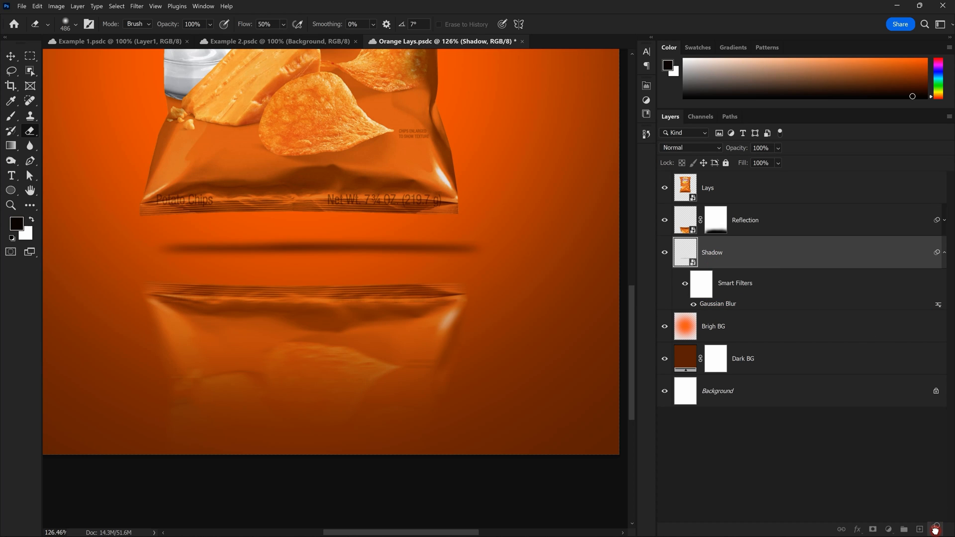
Step: Set the Shadow layer's Gaussian Blur smart filter to a 5-pixel radius and delete the filter
{"action": "double_click", "coordinate": [723, 306]}
{"action": "type", "text": "5"}
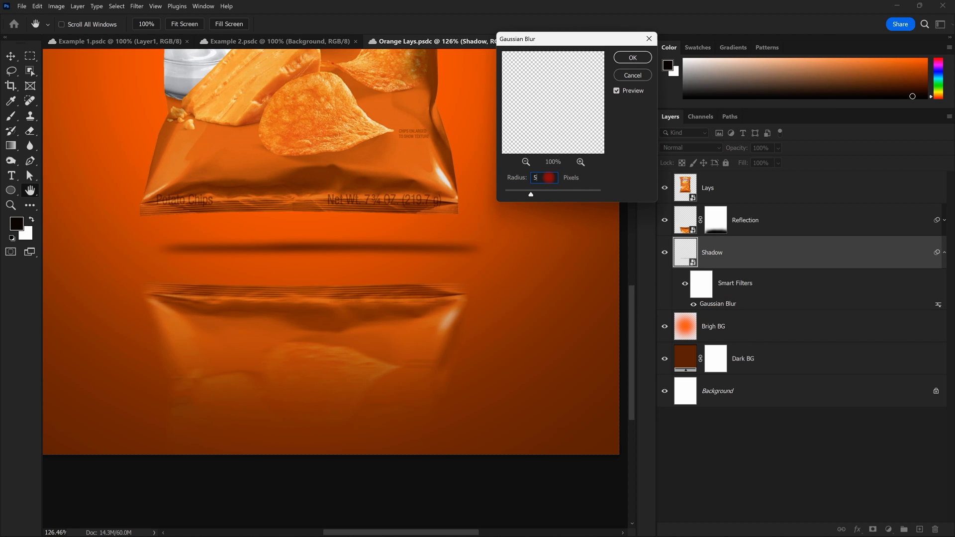
{"action": "key", "text": "Return"}
{"action": "left_click_drag", "start_coordinate": [691, 306], "coordinate": [936, 529]}
Step: Select the Lays bag layer and rasterize it for erasing with the Eraser tool
{"action": "scroll", "coordinate": [418, 337], "scroll_direction": "down", "scroll_amount": 5}
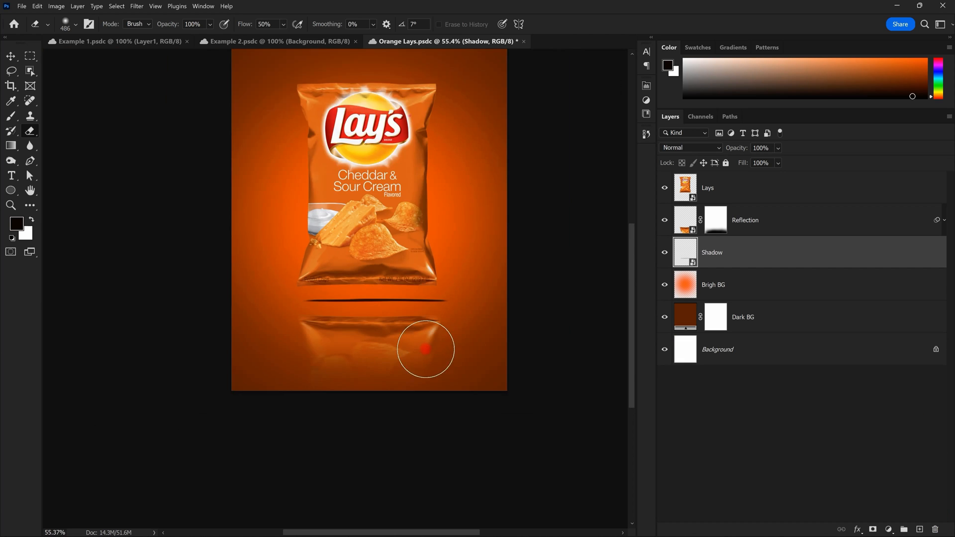
{"action": "scroll", "coordinate": [440, 321], "scroll_direction": "up", "scroll_amount": 4}
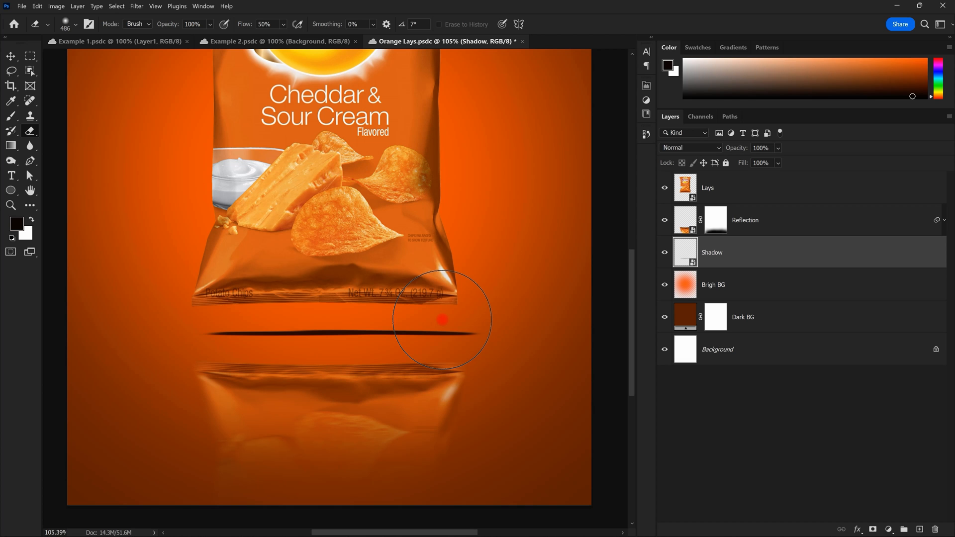
{"action": "left_click", "coordinate": [722, 196]}
{"action": "scroll", "coordinate": [428, 230], "scroll_direction": "down", "scroll_amount": 3}
{"action": "left_click_drag", "start_coordinate": [434, 177], "coordinate": [437, 237]}
{"action": "left_click", "coordinate": [324, 335]}
{"action": "left_click_drag", "start_coordinate": [511, 168], "coordinate": [362, 123]}
{"action": "left_click", "coordinate": [345, 173]}
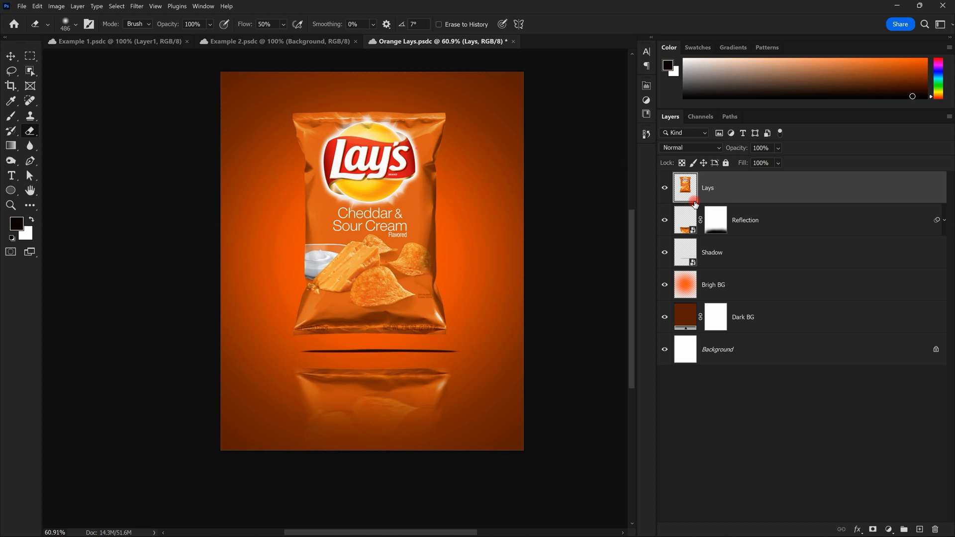
Step: Undo the rasterizing of the Lays layer
{"action": "scroll", "coordinate": [402, 340], "scroll_direction": "up", "scroll_amount": 5}
{"action": "key", "text": "space"}
{"action": "mouse_move", "coordinate": [340, 167]}
{"action": "left_mouse_down"}
{"action": "mouse_move", "coordinate": [342, 264]}
{"action": "mouse_move", "coordinate": [375, 232]}
{"action": "mouse_move", "coordinate": [332, 234]}
{"action": "mouse_move", "coordinate": [320, 251]}
{"action": "mouse_move", "coordinate": [367, 260]}
{"action": "mouse_move", "coordinate": [390, 226]}
{"action": "left_mouse_up"}
{"action": "key", "text": "ctrl+z"}
{"action": "scroll", "coordinate": [390, 227], "scroll_direction": "down", "scroll_amount": 3}
{"action": "scroll", "coordinate": [393, 309], "scroll_direction": "up", "scroll_amount": 5}
{"action": "key", "text": "ctrl+z"}
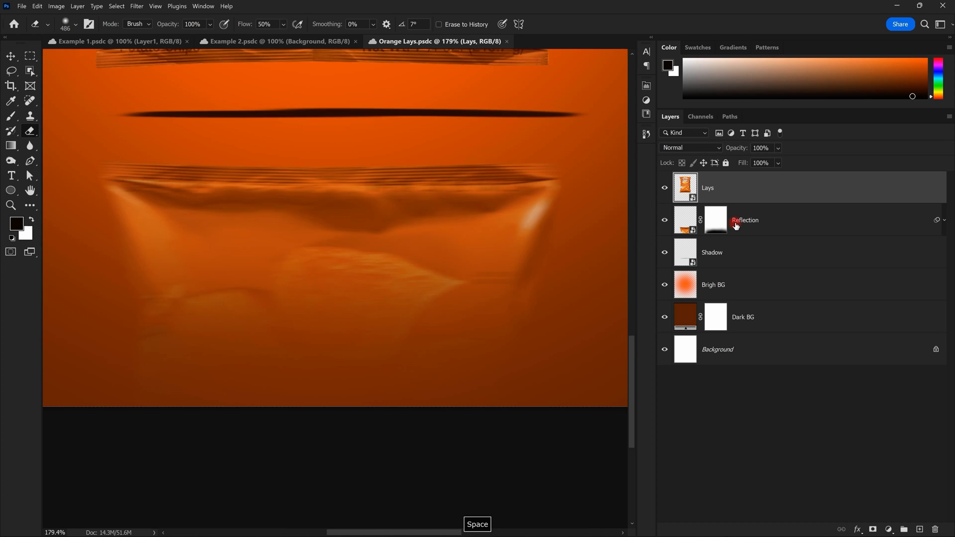
Step: Disable and re-enable the Reflection layer's mask to compare the reflection with and without its fade
{"action": "left_click", "coordinate": [735, 220]}
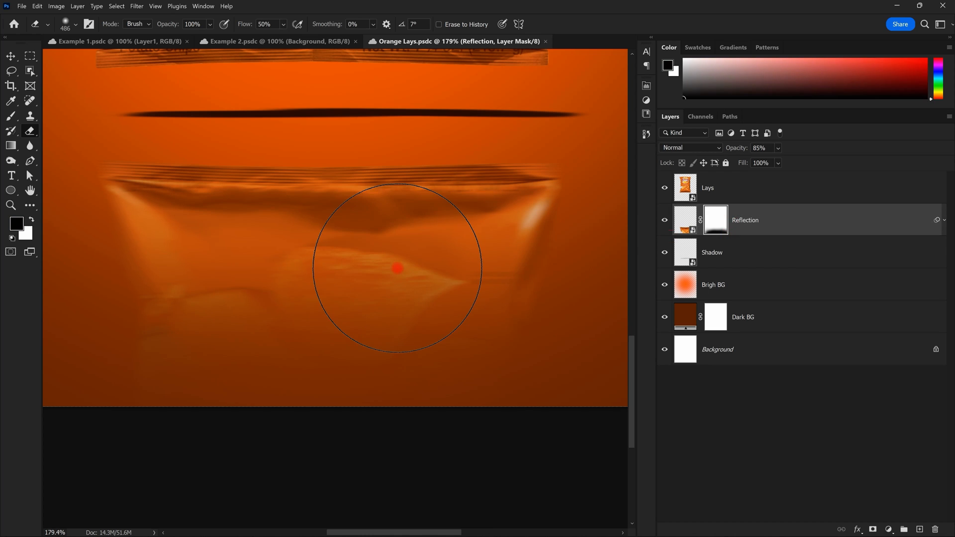
{"action": "left_click", "coordinate": [716, 222], "text": "ctrl+shift"}
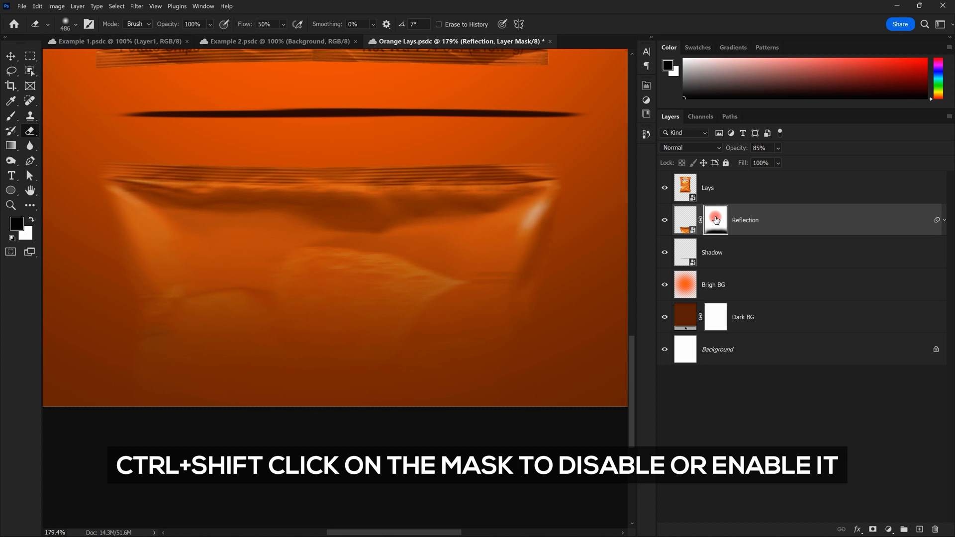
{"action": "left_click", "coordinate": [717, 220], "text": "ctrl+shift"}
{"action": "left_click", "coordinate": [717, 220], "text": "ctrl+shift"}
{"action": "left_click", "coordinate": [716, 221], "text": "ctrl+shift"}
{"action": "left_click", "coordinate": [716, 220], "text": "ctrl+shift"}
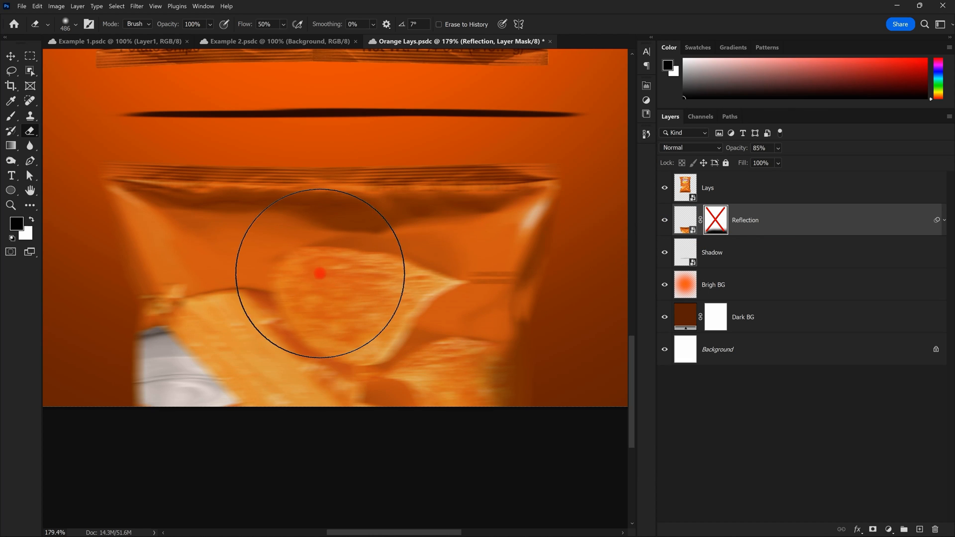
{"action": "left_click", "coordinate": [715, 223], "text": "shift"}
{"action": "left_click", "coordinate": [715, 223], "text": "shift"}
{"action": "left_click", "coordinate": [715, 224], "text": "shift"}
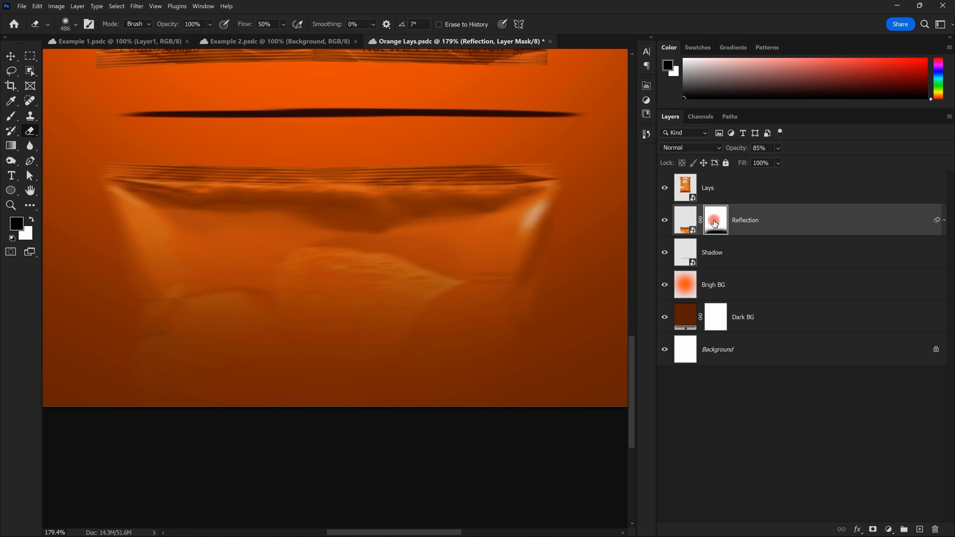
{"action": "left_click", "coordinate": [715, 223], "text": "shift"}
{"action": "left_click", "coordinate": [715, 223], "text": "shift"}
Step: Undo the mask toggles, the Shadow layer's Smart Object conversion and the separation of the bag and reflection
{"action": "key", "text": "ctrl+0"}
{"action": "key", "text": "ctrl+z"}
{"action": "key", "text": "ctrl+z"}
{"action": "key", "text": "ctrl+z"}
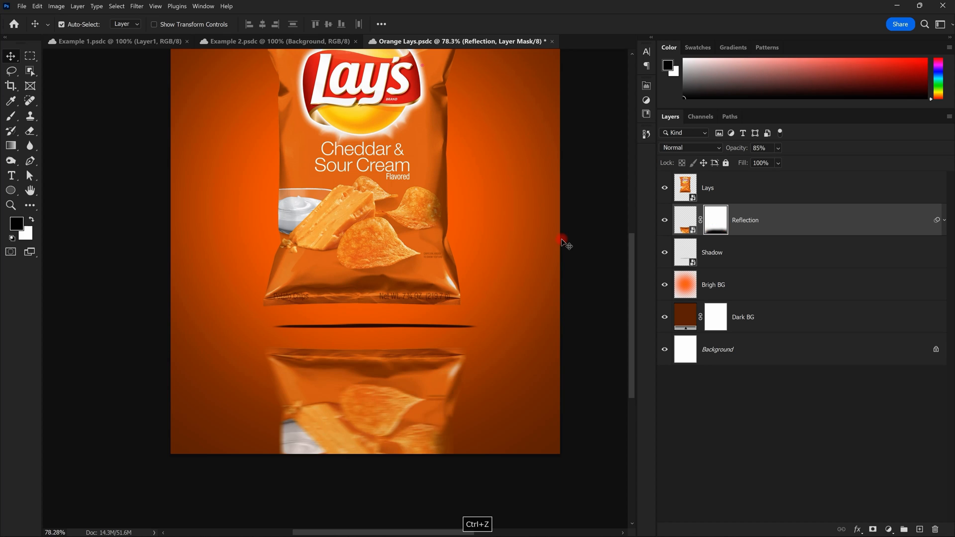
{"action": "key", "text": "ctrl+z"}
{"action": "key", "text": "ctrl+z"}
{"action": "key", "text": "ctrl+z"}
{"action": "key", "text": "ctrl+z"}
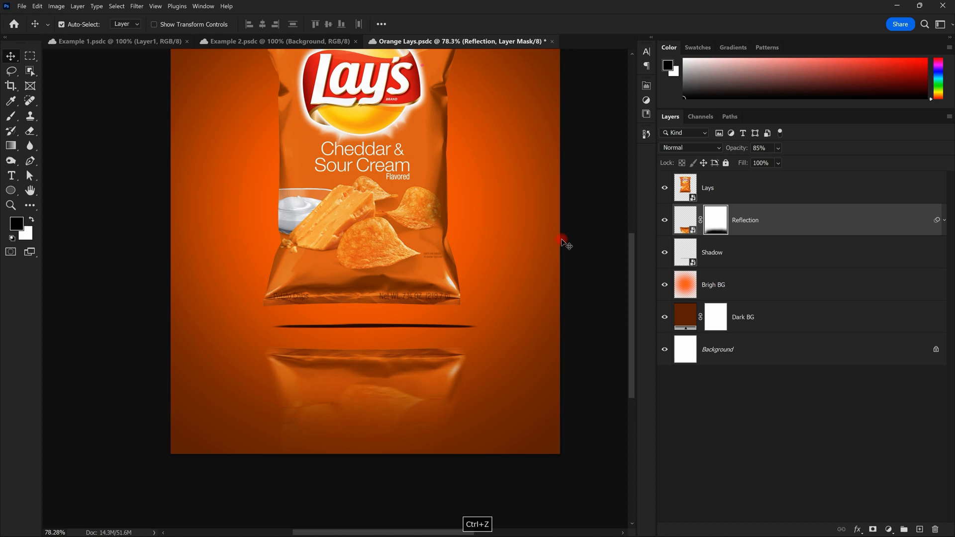
{"action": "key", "text": "ctrl+z"}
{"action": "key", "text": "ctrl+z"}
{"action": "key", "text": "ctrl+z"}
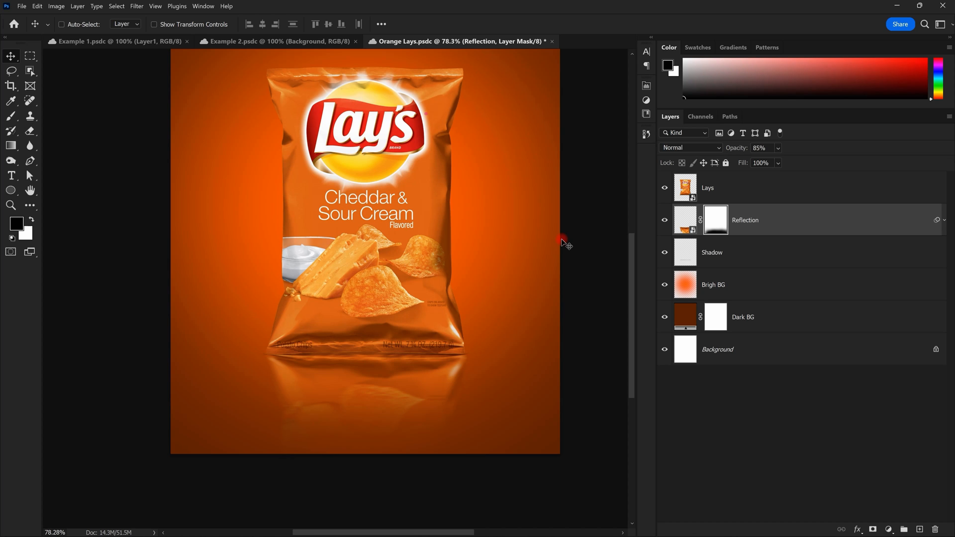
{"action": "left_click", "coordinate": [30, 55]}
{"action": "left_click", "coordinate": [12, 74]}
{"action": "left_click", "coordinate": [59, 70]}
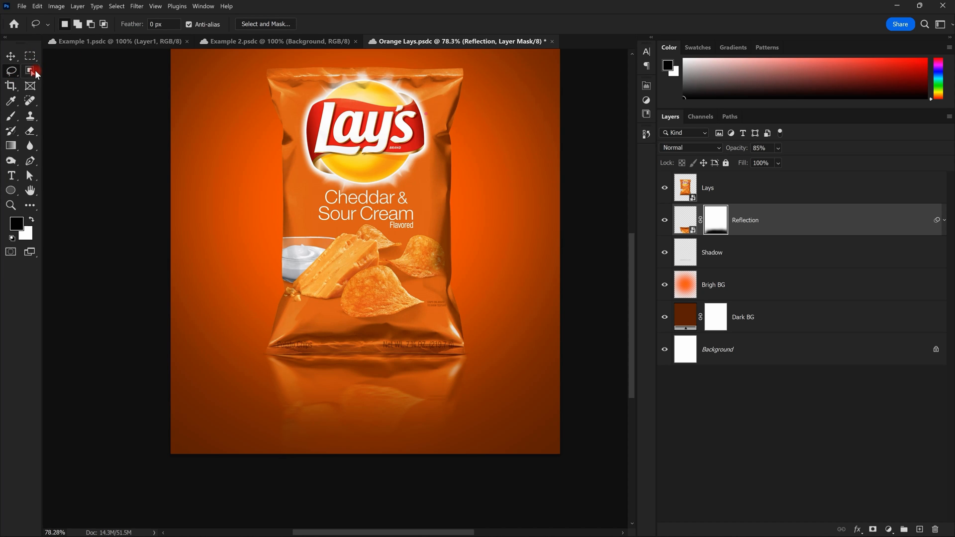
{"action": "left_click", "coordinate": [35, 71]}
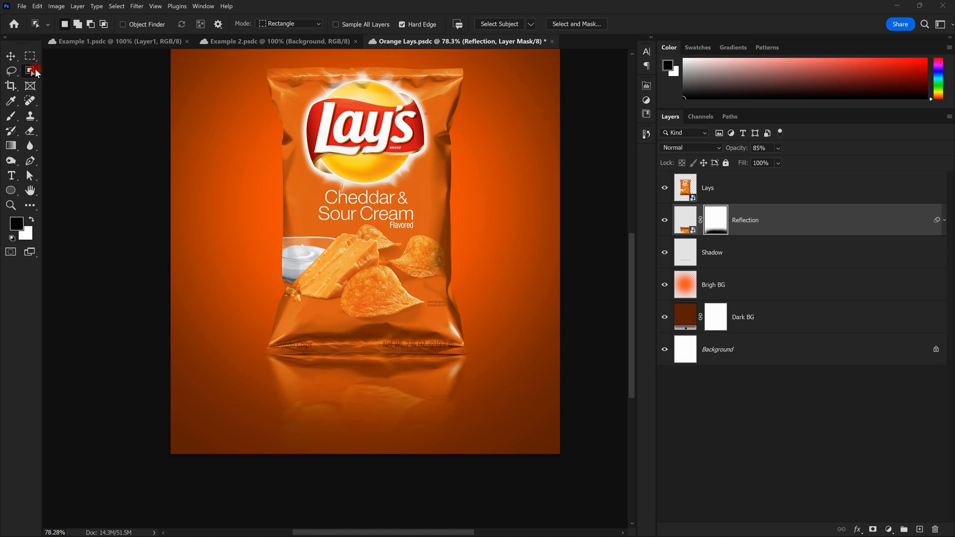
{"action": "left_click", "coordinate": [12, 57]}
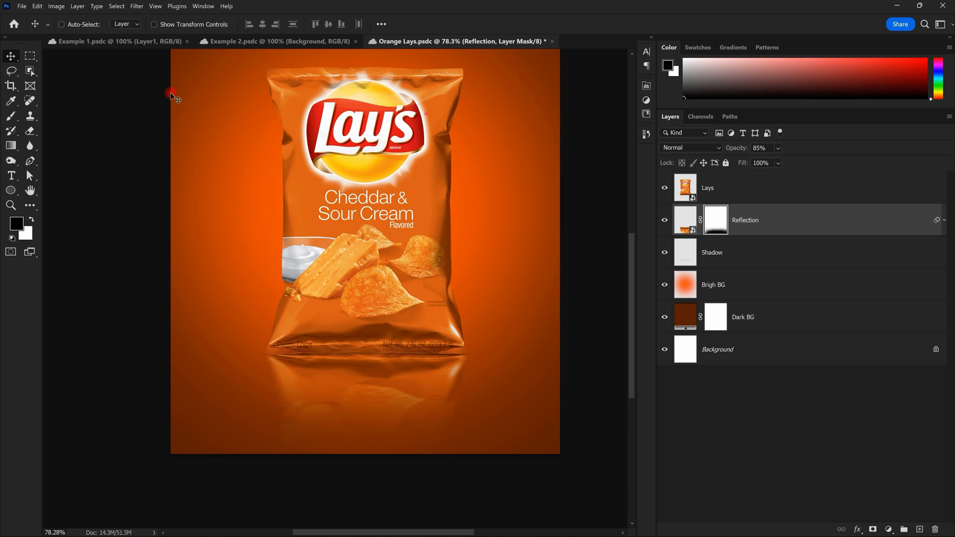
Step: Open the sunscreen photo IMG_9961 from the Telegram Desktop folder as a new document
{"action": "left_click_drag", "start_coordinate": [0, 95], "coordinate": [641, 77]}
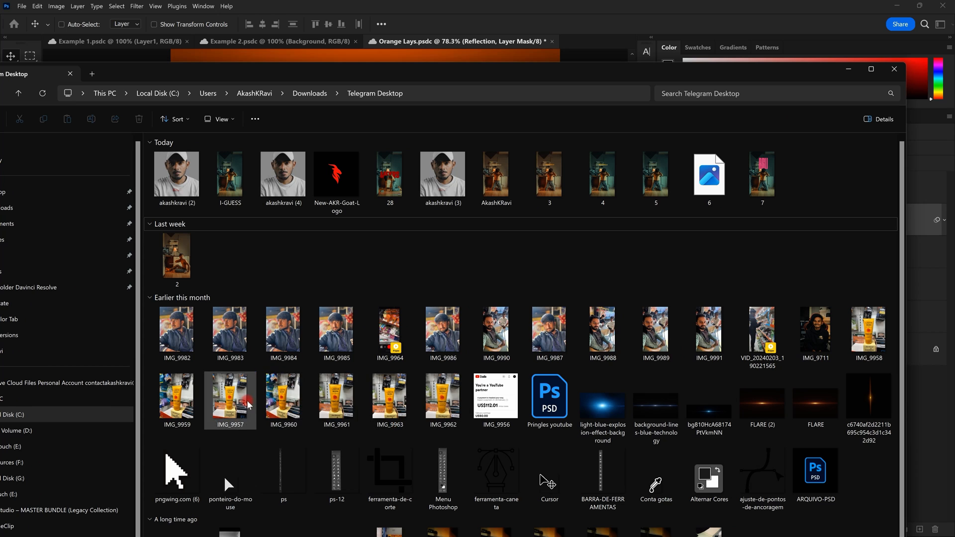
{"action": "left_click_drag", "start_coordinate": [334, 412], "coordinate": [602, 24]}
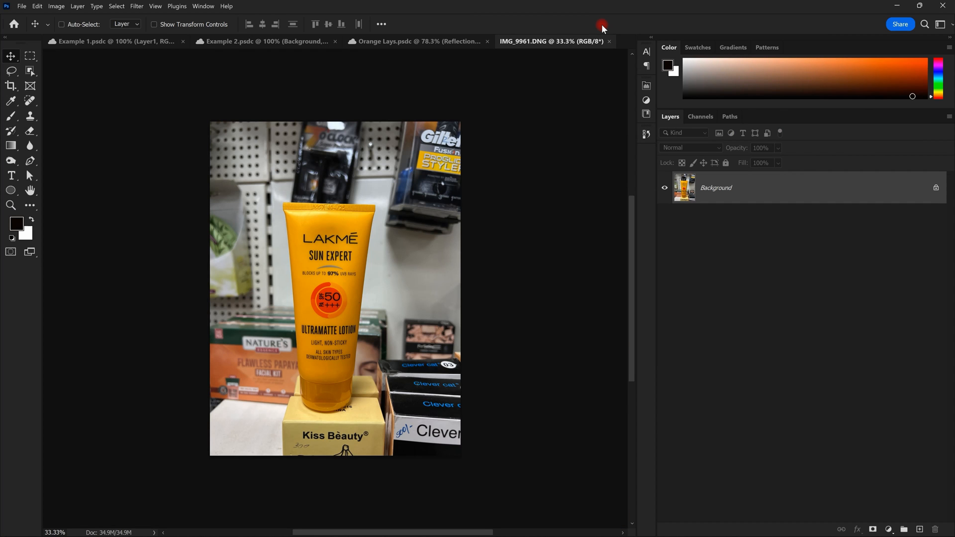
Step: Examine the yellow sunscreen tube and the cluttered shelf around it
{"action": "scroll", "coordinate": [407, 256], "scroll_direction": "down", "scroll_amount": 1}
{"action": "scroll", "coordinate": [356, 285], "scroll_direction": "up", "scroll_amount": 2}
{"action": "mouse_move", "coordinate": [407, 255]}
{"action": "left_mouse_down"}
{"action": "mouse_move", "coordinate": [481, 224]}
{"action": "mouse_move", "coordinate": [413, 244]}
{"action": "left_mouse_up"}
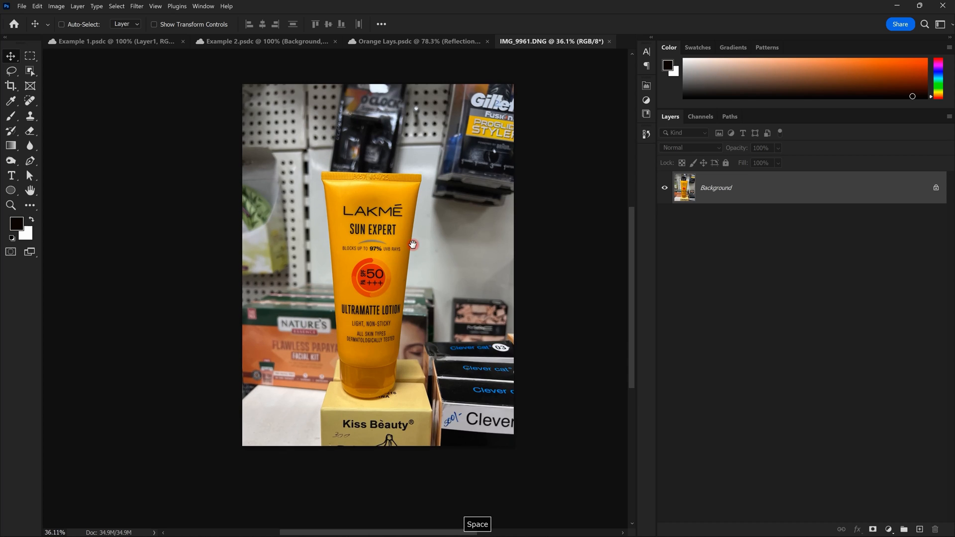
{"action": "scroll", "coordinate": [393, 291], "scroll_direction": "up", "scroll_amount": 3}
{"action": "scroll", "coordinate": [394, 290], "scroll_direction": "down", "scroll_amount": 3}
{"action": "scroll", "coordinate": [393, 290], "scroll_direction": "up", "scroll_amount": 3}
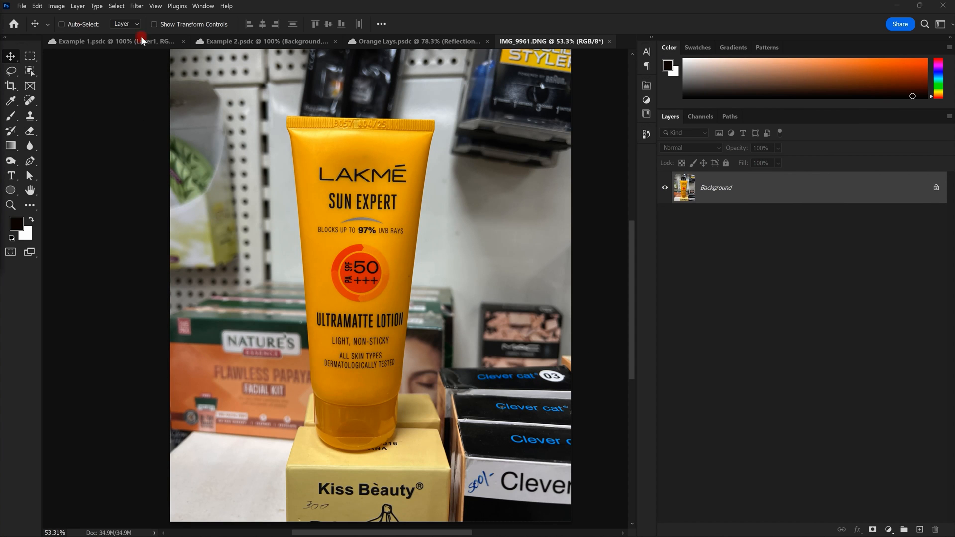
{"action": "scroll", "coordinate": [427, 206], "scroll_direction": "down", "scroll_amount": 3}
{"action": "scroll", "coordinate": [427, 206], "scroll_direction": "up", "scroll_amount": 2}
{"action": "key", "text": "space"}
{"action": "left_click_drag", "start_coordinate": [427, 133], "coordinate": [412, 173]}
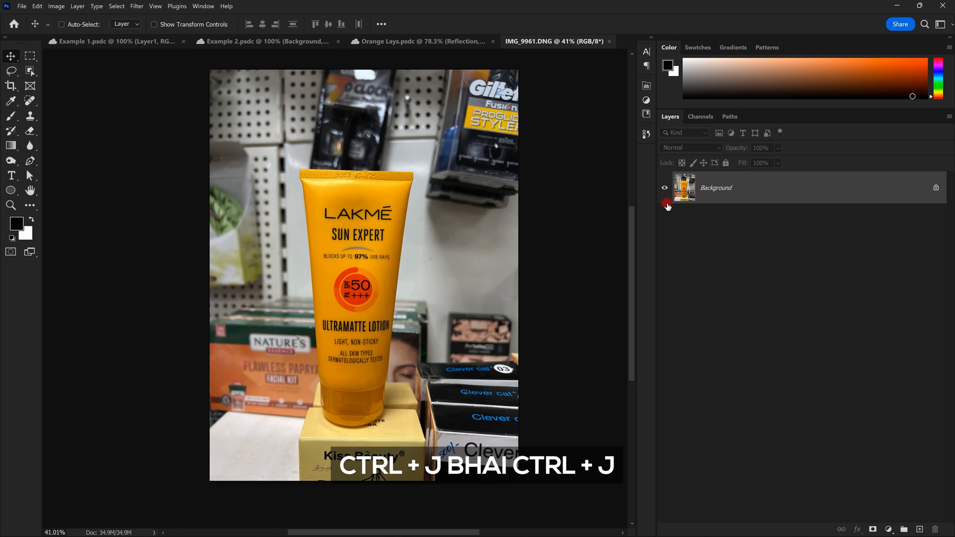
Step: Duplicate the Background photo layer and add a white layer mask to the copy
{"action": "key", "text": "ctrl+j"}
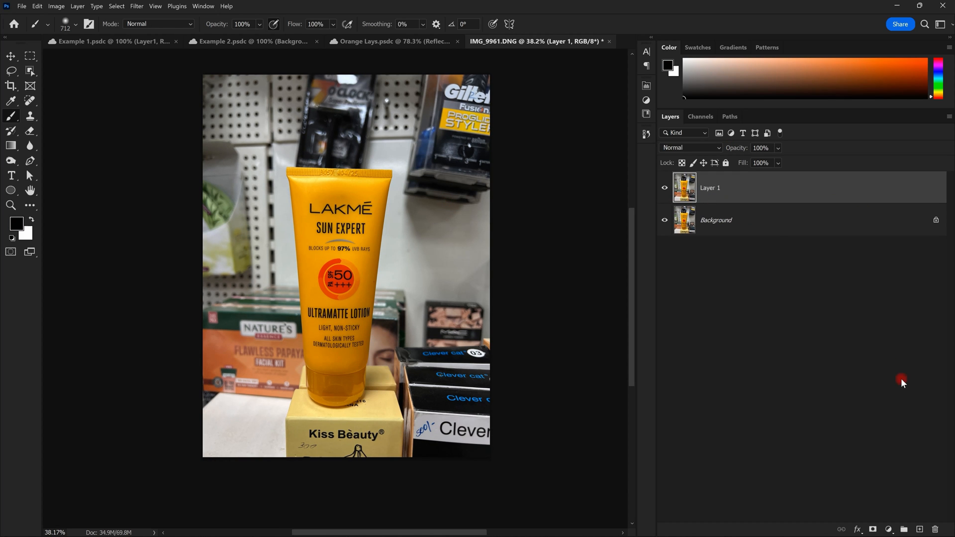
{"action": "left_click", "coordinate": [873, 529]}
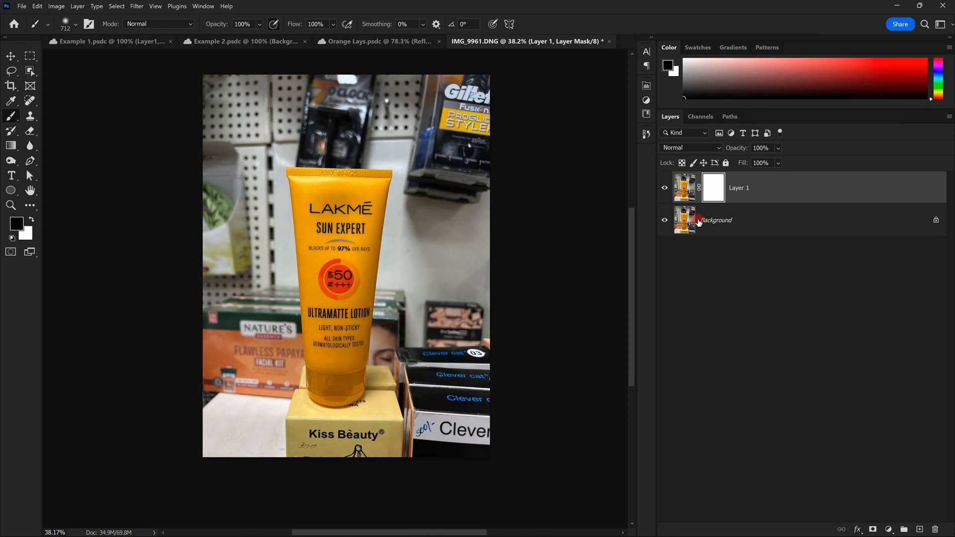
Step: Add an orange Solid Color fill layer directly above Background, sampling its colour from the sunscreen tube
{"action": "left_click", "coordinate": [750, 217]}
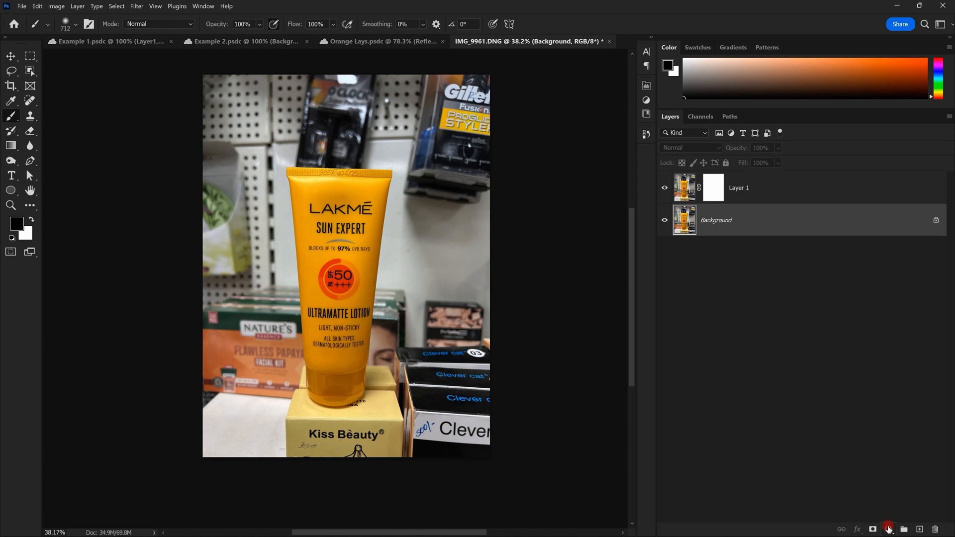
{"action": "left_click", "coordinate": [889, 530]}
{"action": "left_click", "coordinate": [879, 352]}
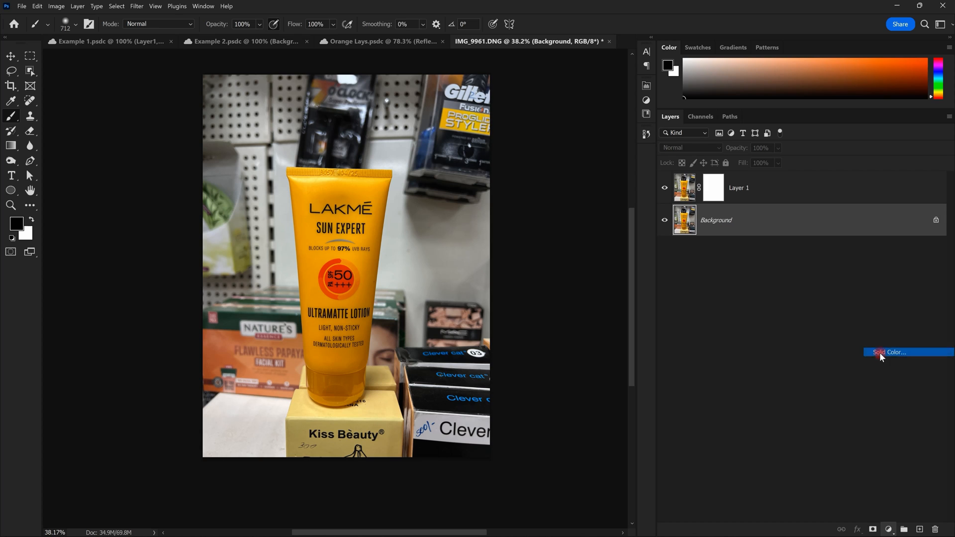
{"action": "left_click", "coordinate": [367, 184]}
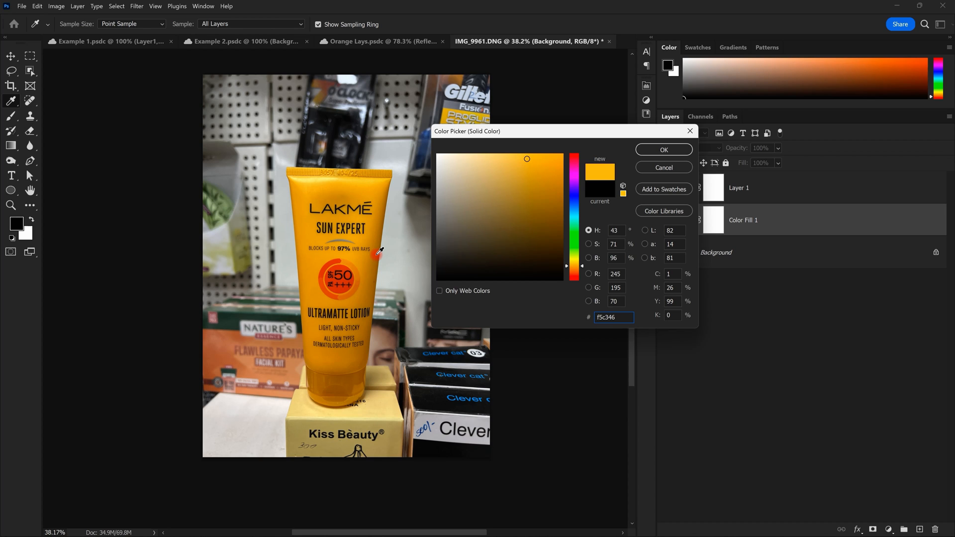
{"action": "left_click", "coordinate": [675, 152]}
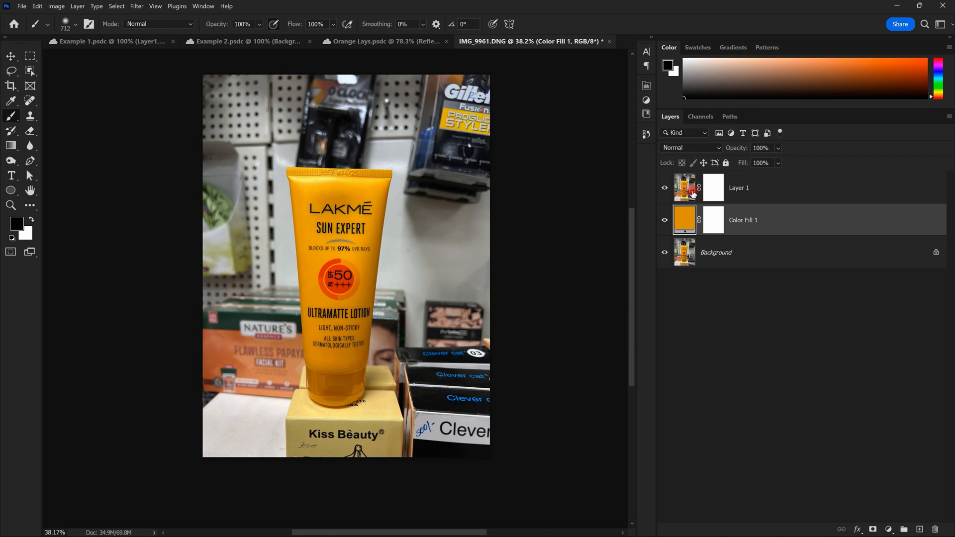
Step: Paint black on Layer 1's mask with the soft 712 px brush to hide the shelf around the tube
{"action": "left_click", "coordinate": [711, 187]}
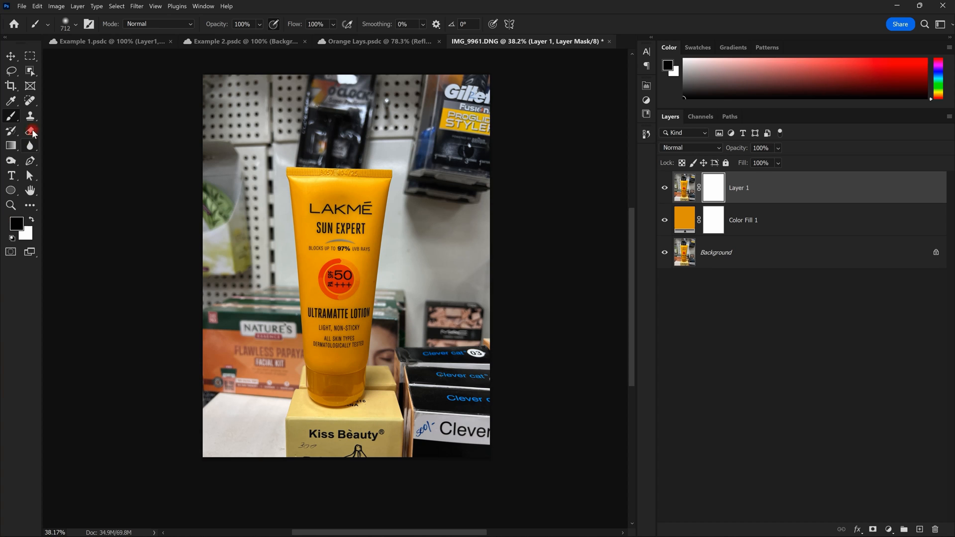
{"action": "mouse_move", "coordinate": [427, 277]}
{"action": "left_mouse_down"}
{"action": "mouse_move", "coordinate": [428, 190]}
{"action": "mouse_move", "coordinate": [442, 215]}
{"action": "mouse_move", "coordinate": [472, 217]}
{"action": "mouse_move", "coordinate": [466, 151]}
{"action": "mouse_move", "coordinate": [477, 130]}
{"action": "mouse_move", "coordinate": [468, 118]}
{"action": "mouse_move", "coordinate": [431, 96]}
{"action": "mouse_move", "coordinate": [142, 99]}
{"action": "mouse_move", "coordinate": [208, 152]}
{"action": "mouse_move", "coordinate": [232, 194]}
{"action": "mouse_move", "coordinate": [246, 140]}
{"action": "left_mouse_up"}
{"action": "key", "text": "space"}
{"action": "left_click_drag", "start_coordinate": [240, 171], "coordinate": [225, 289]}
{"action": "mouse_move", "coordinate": [225, 255]}
{"action": "left_mouse_down"}
{"action": "mouse_move", "coordinate": [224, 393]}
{"action": "mouse_move", "coordinate": [412, 397]}
{"action": "mouse_move", "coordinate": [495, 368]}
{"action": "mouse_move", "coordinate": [503, 288]}
{"action": "mouse_move", "coordinate": [481, 213]}
{"action": "mouse_move", "coordinate": [440, 319]}
{"action": "left_mouse_up"}
{"action": "key", "text": "space"}
{"action": "mouse_move", "coordinate": [416, 177]}
{"action": "left_mouse_down"}
{"action": "mouse_move", "coordinate": [392, 156]}
{"action": "mouse_move", "coordinate": [154, 190]}
{"action": "mouse_move", "coordinate": [206, 238]}
{"action": "mouse_move", "coordinate": [226, 201]}
{"action": "left_mouse_up"}
{"action": "key", "text": "ctrl+z"}
{"action": "mouse_move", "coordinate": [213, 166]}
{"action": "left_mouse_down"}
{"action": "mouse_move", "coordinate": [239, 404]}
{"action": "mouse_move", "coordinate": [226, 447]}
{"action": "left_mouse_up"}
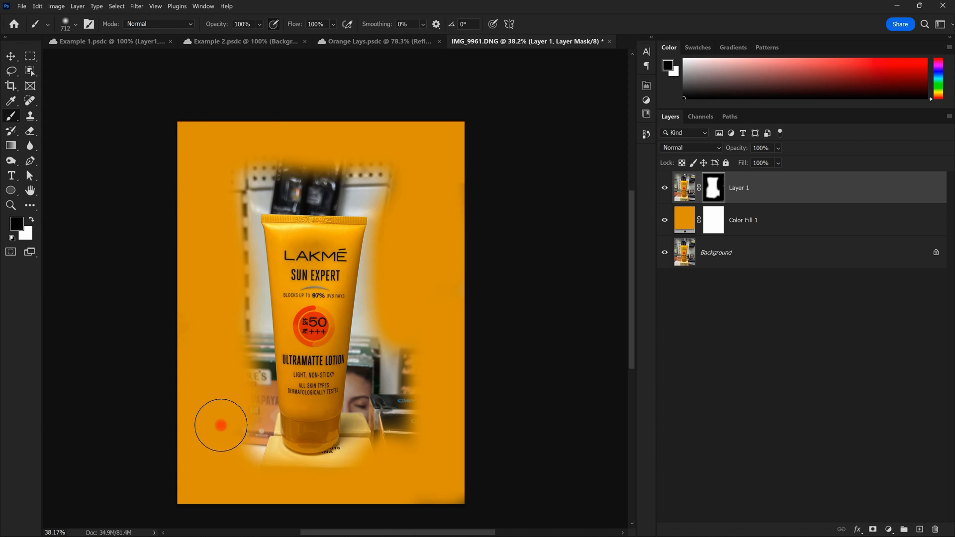
{"action": "mouse_move", "coordinate": [250, 143]}
{"action": "left_mouse_down"}
{"action": "mouse_move", "coordinate": [390, 170]}
{"action": "mouse_move", "coordinate": [189, 154]}
{"action": "mouse_move", "coordinate": [299, 156]}
{"action": "left_mouse_up"}
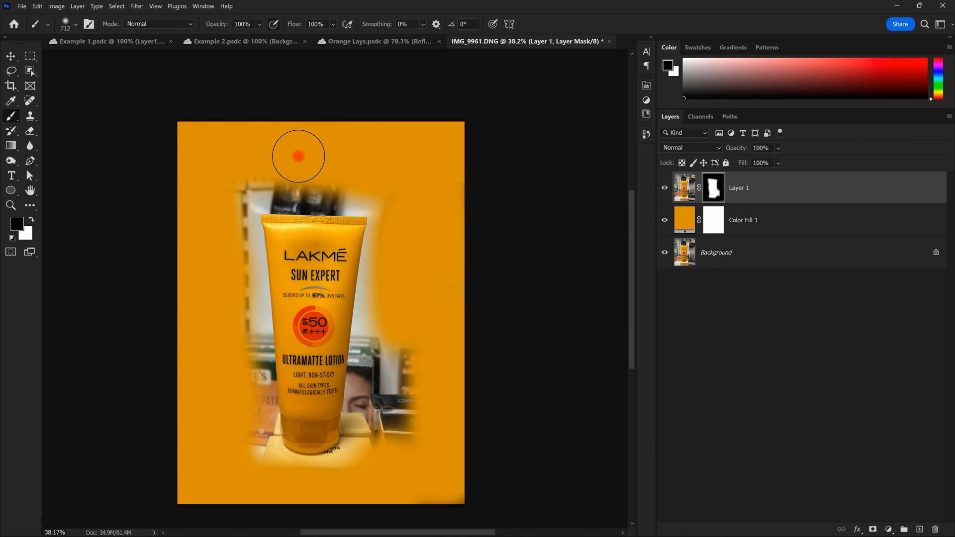
Step: Raise the 712 px brush's hardness to 100% and mask out more background beside and below the tube
{"action": "key", "text": "space"}
{"action": "left_click_drag", "start_coordinate": [437, 275], "coordinate": [489, 222]}
{"action": "scroll", "coordinate": [489, 222], "scroll_direction": "up", "scroll_amount": 6}
{"action": "mouse_move", "coordinate": [408, 174]}
{"action": "left_mouse_down"}
{"action": "mouse_move", "coordinate": [414, 224]}
{"action": "mouse_move", "coordinate": [204, 268]}
{"action": "left_mouse_up"}
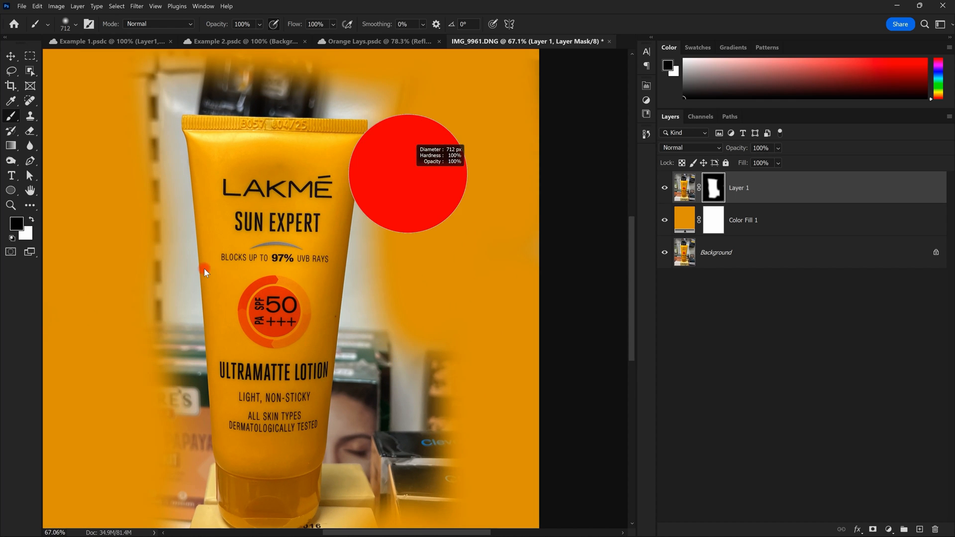
{"action": "mouse_move", "coordinate": [425, 210]}
{"action": "left_mouse_down"}
{"action": "mouse_move", "coordinate": [422, 264]}
{"action": "mouse_move", "coordinate": [417, 256]}
{"action": "left_mouse_up"}
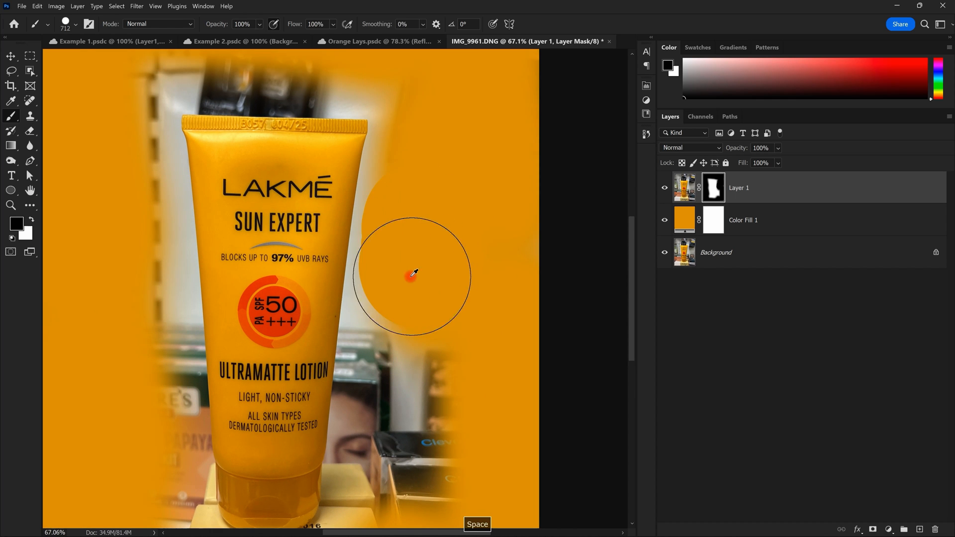
{"action": "scroll", "coordinate": [409, 273], "scroll_direction": "up", "scroll_amount": 7}
{"action": "key", "text": "space"}
{"action": "left_click_drag", "start_coordinate": [422, 216], "coordinate": [433, 84]}
{"action": "left_click_drag", "start_coordinate": [429, 214], "coordinate": [429, 375]}
{"action": "scroll", "coordinate": [448, 273], "scroll_direction": "down", "scroll_amount": 12}
{"action": "mouse_move", "coordinate": [431, 410]}
{"action": "left_mouse_down"}
{"action": "mouse_move", "coordinate": [437, 298]}
{"action": "mouse_move", "coordinate": [425, 269]}
{"action": "mouse_move", "coordinate": [405, 284]}
{"action": "mouse_move", "coordinate": [405, 336]}
{"action": "mouse_move", "coordinate": [348, 390]}
{"action": "mouse_move", "coordinate": [273, 382]}
{"action": "left_mouse_up"}
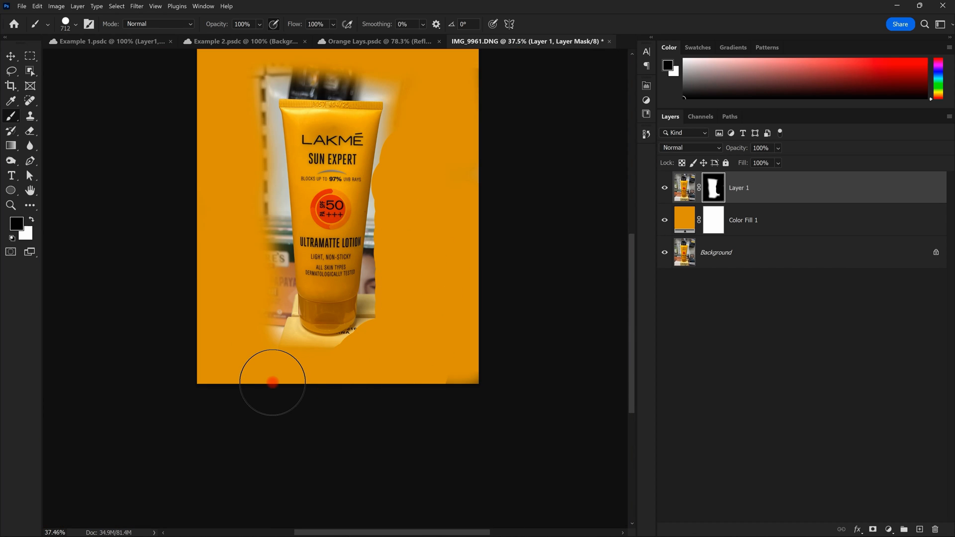
{"action": "key", "text": "space"}
{"action": "left_click_drag", "start_coordinate": [341, 161], "coordinate": [334, 236]}
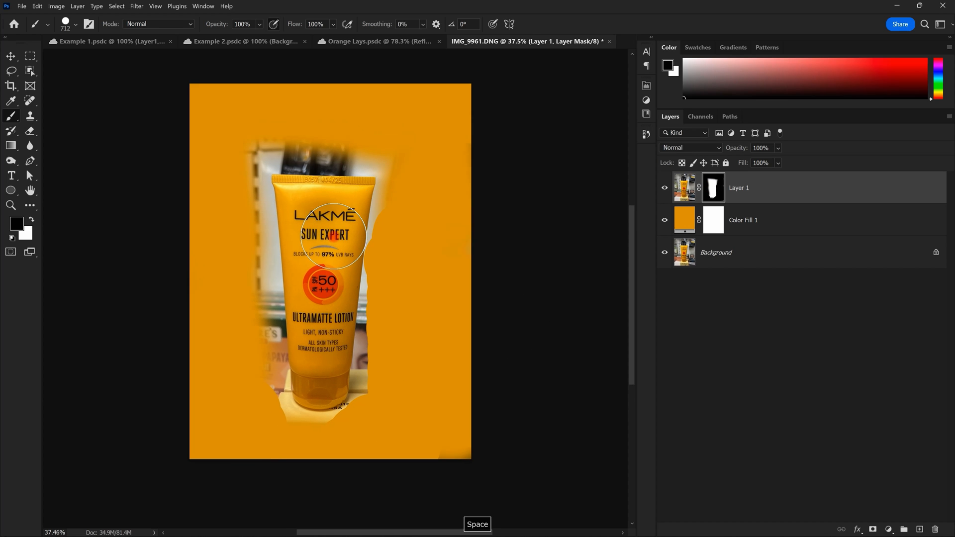
Step: Fill Layer 1's mask with white to bring back the whole photo
{"action": "scroll", "coordinate": [334, 236], "scroll_direction": "down", "scroll_amount": 3}
{"action": "key", "text": "x"}
{"action": "key", "text": "alt+BackSpace"}
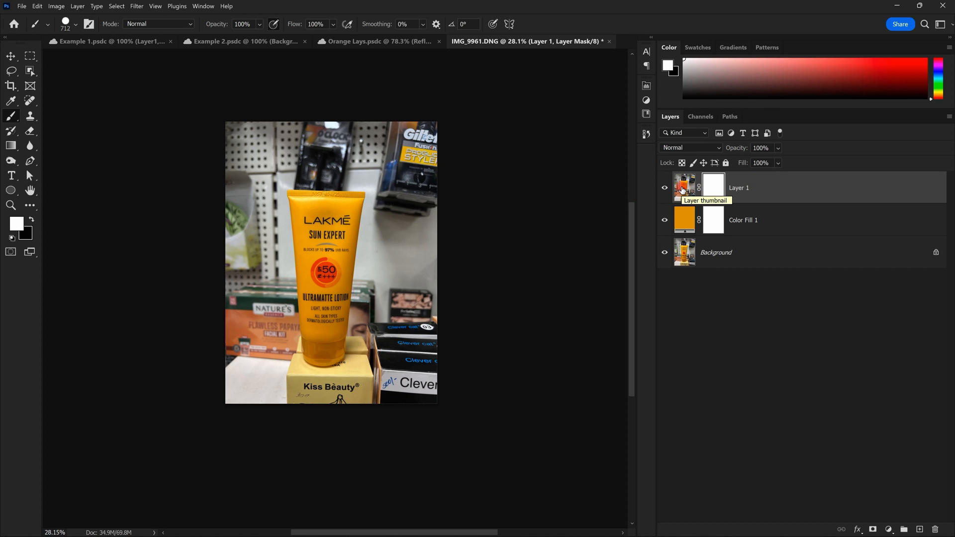
{"action": "scroll", "coordinate": [371, 168], "scroll_direction": "up", "scroll_amount": 4}
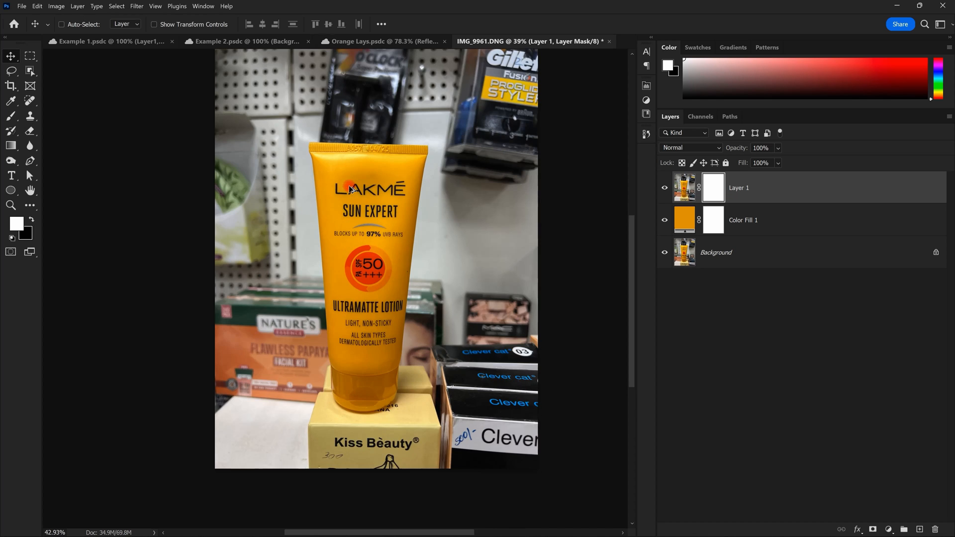
{"action": "left_click_drag", "start_coordinate": [404, 144], "coordinate": [388, 142]}
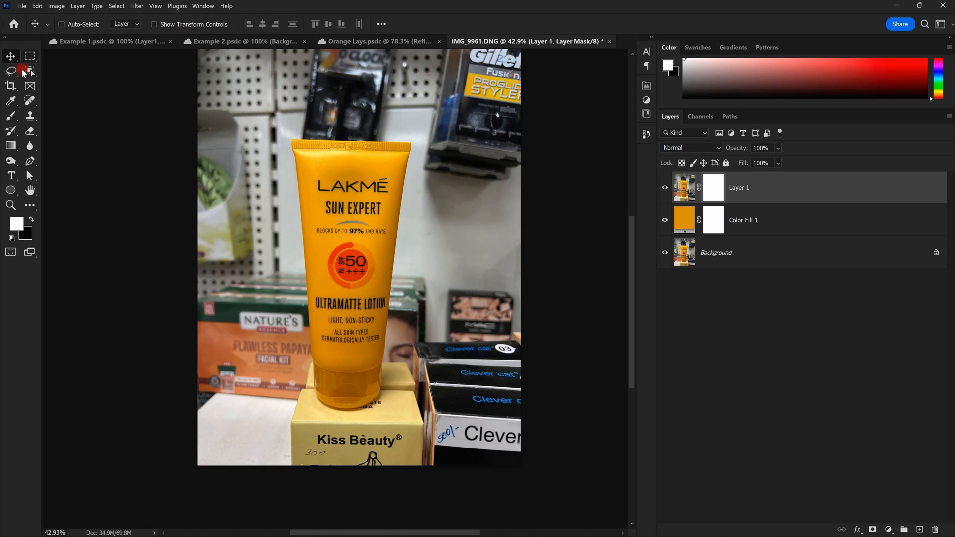
Step: Delete the layer mask from Layer 1 without applying it
{"action": "key", "text": "space"}
{"action": "left_click_drag", "start_coordinate": [222, 147], "coordinate": [217, 180]}
{"action": "left_click_drag", "start_coordinate": [713, 184], "coordinate": [935, 529]}
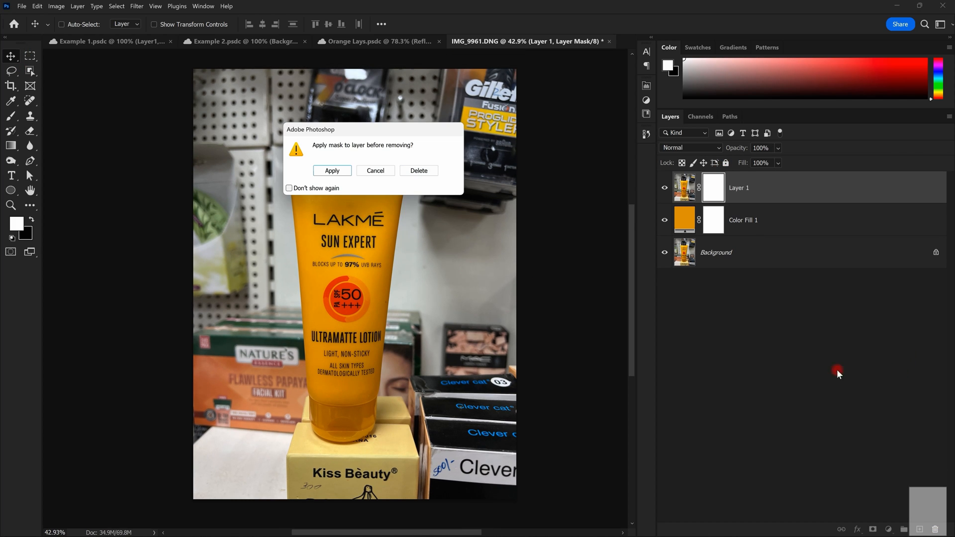
{"action": "left_click", "coordinate": [417, 173]}
{"action": "key", "text": "space"}
{"action": "left_click_drag", "start_coordinate": [492, 254], "coordinate": [442, 206]}
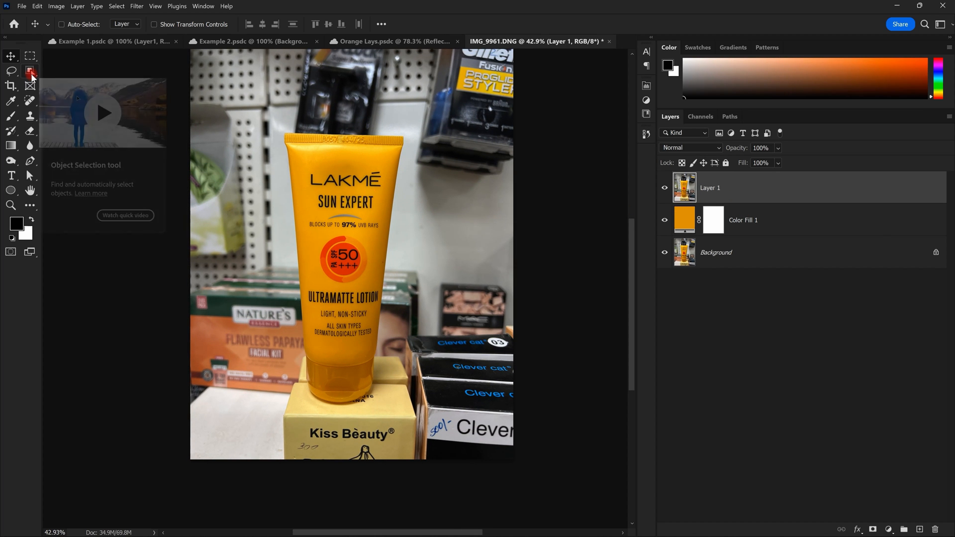
Step: Select the sunscreen tube on Layer 1 with the Object Selection tool and check the selection along its edges
{"action": "left_click", "coordinate": [32, 72]}
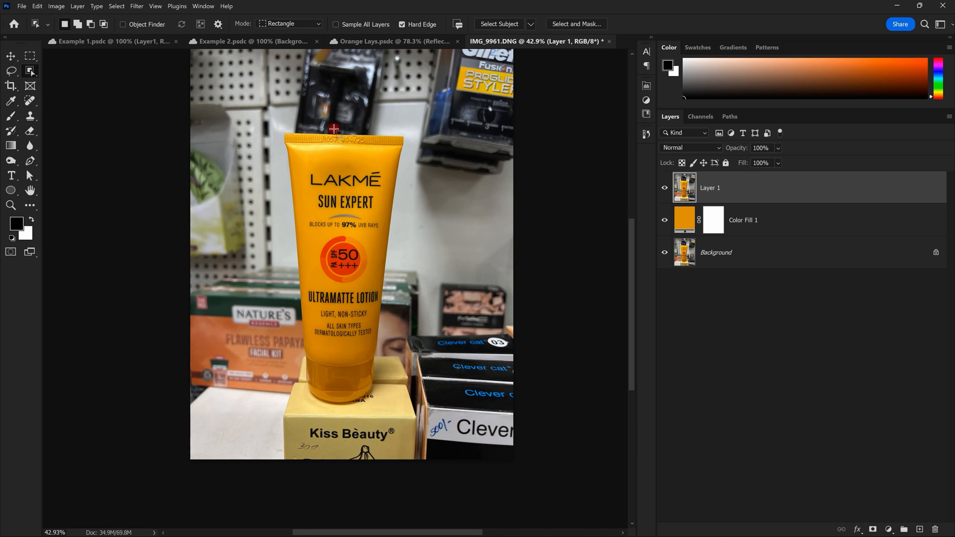
{"action": "left_click_drag", "start_coordinate": [345, 192], "coordinate": [410, 408]}
{"action": "scroll", "coordinate": [364, 234], "scroll_direction": "up", "scroll_amount": 2}
{"action": "scroll", "coordinate": [361, 169], "scroll_direction": "up", "scroll_amount": 8}
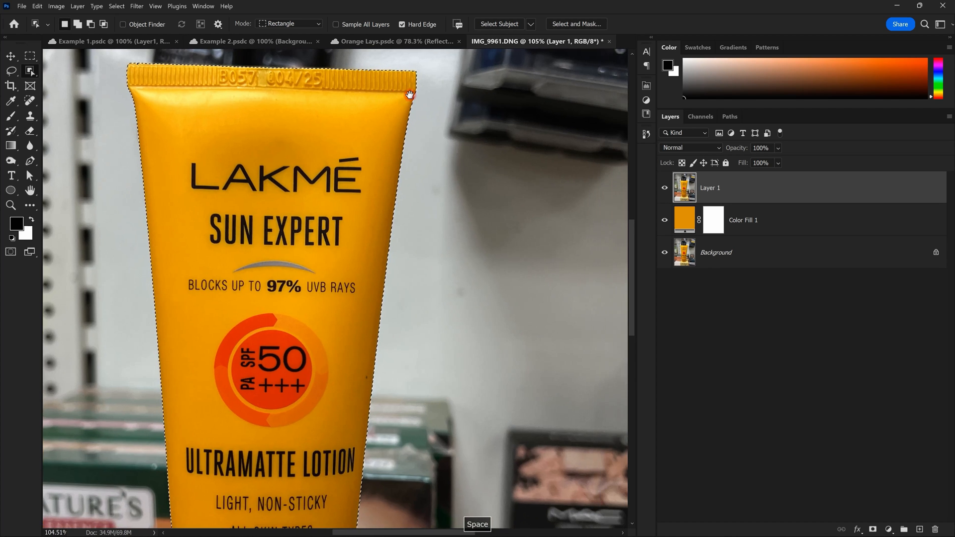
{"action": "scroll", "coordinate": [304, 144], "scroll_direction": "down", "scroll_amount": 7}
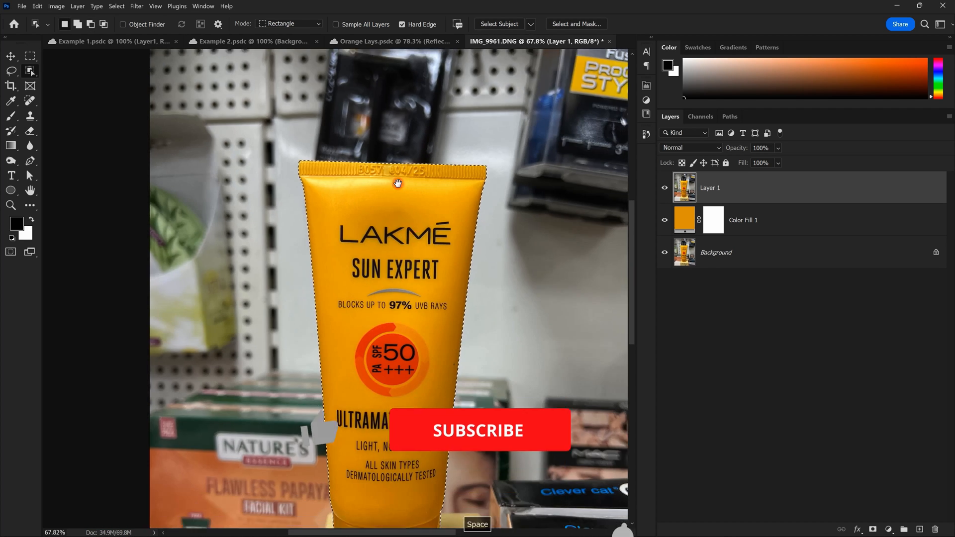
{"action": "left_click_drag", "start_coordinate": [385, 204], "coordinate": [383, 144]}
{"action": "scroll", "coordinate": [451, 222], "scroll_direction": "up", "scroll_amount": 1}
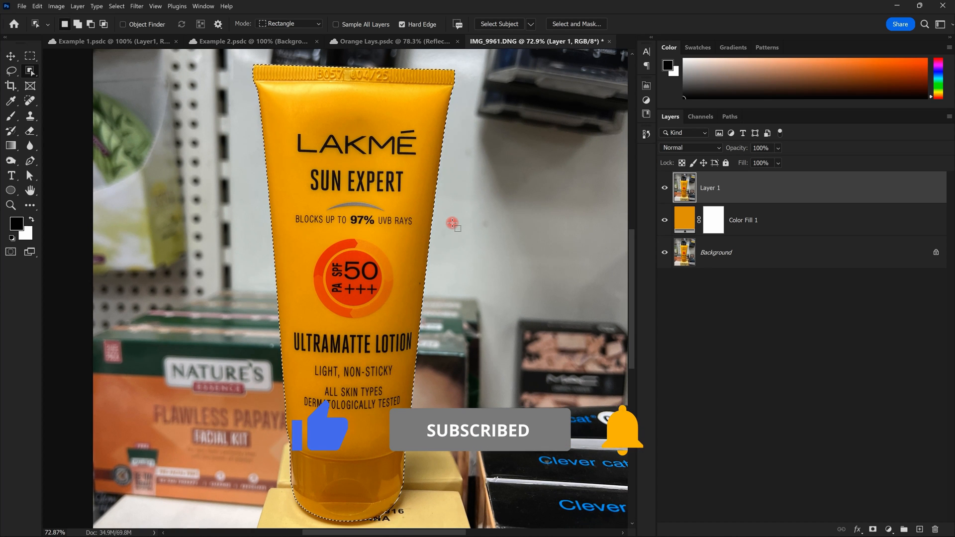
{"action": "scroll", "coordinate": [452, 221], "scroll_direction": "down", "scroll_amount": 3}
{"action": "scroll", "coordinate": [408, 164], "scroll_direction": "up", "scroll_amount": 3}
{"action": "left_click_drag", "start_coordinate": [402, 115], "coordinate": [387, 137]}
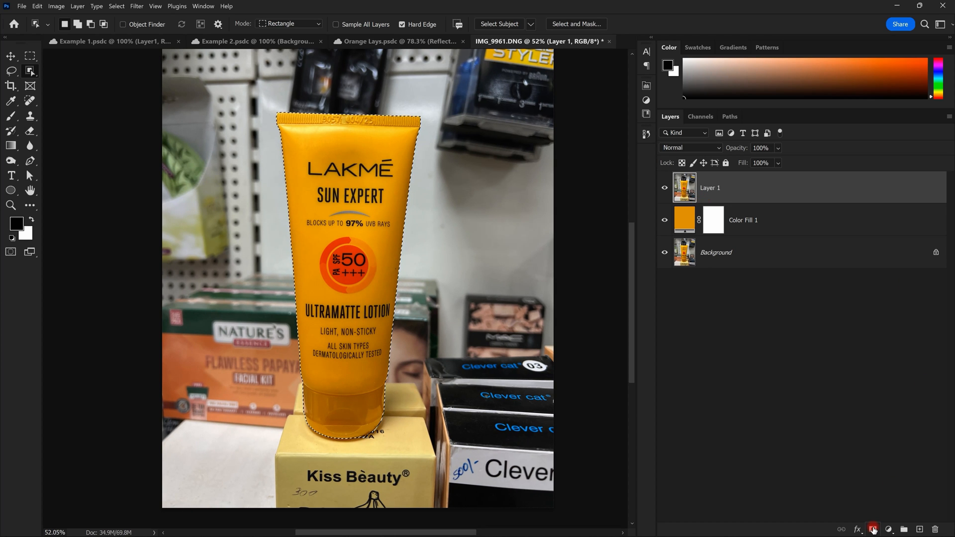
Step: Add a layer mask to Layer 1 from the tube selection so only the tube stays over the orange fill
{"action": "left_click", "coordinate": [873, 530]}
{"action": "scroll", "coordinate": [508, 356], "scroll_direction": "down", "scroll_amount": 4}
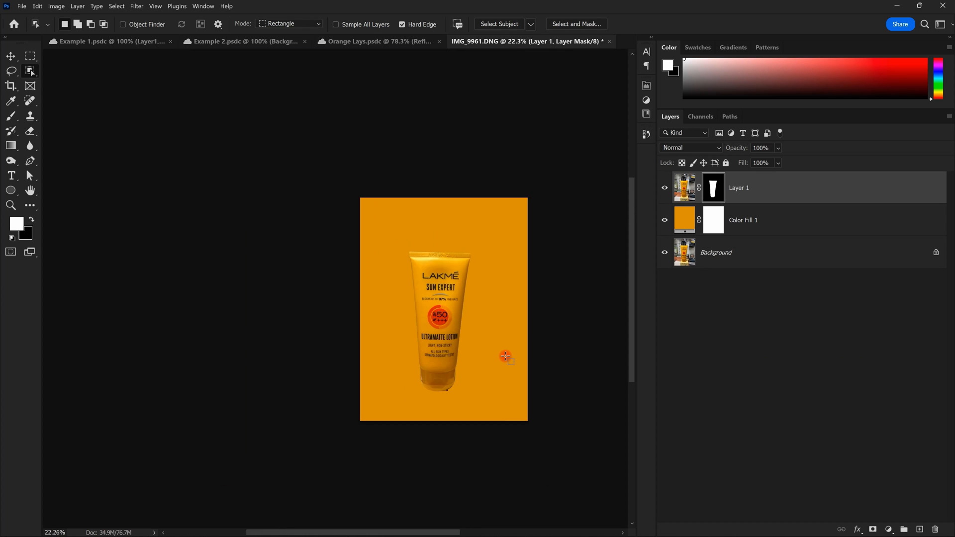
{"action": "scroll", "coordinate": [506, 357], "scroll_direction": "up", "scroll_amount": 5}
{"action": "mouse_move", "coordinate": [460, 166]}
{"action": "left_mouse_down"}
{"action": "mouse_move", "coordinate": [461, 130]}
{"action": "mouse_move", "coordinate": [471, 156]}
{"action": "left_mouse_up"}
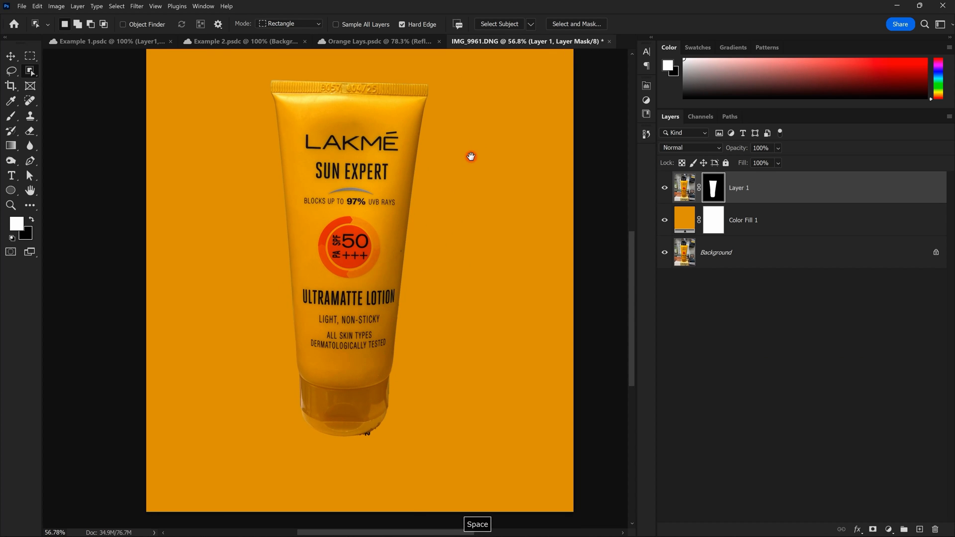
{"action": "scroll", "coordinate": [406, 252], "scroll_direction": "down", "scroll_amount": 1}
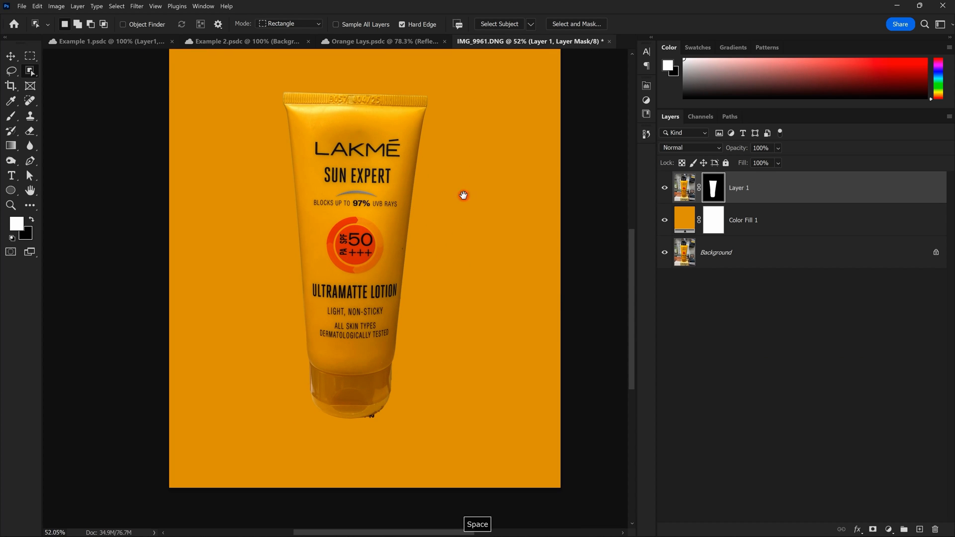
{"action": "left_click_drag", "start_coordinate": [491, 153], "coordinate": [471, 165]}
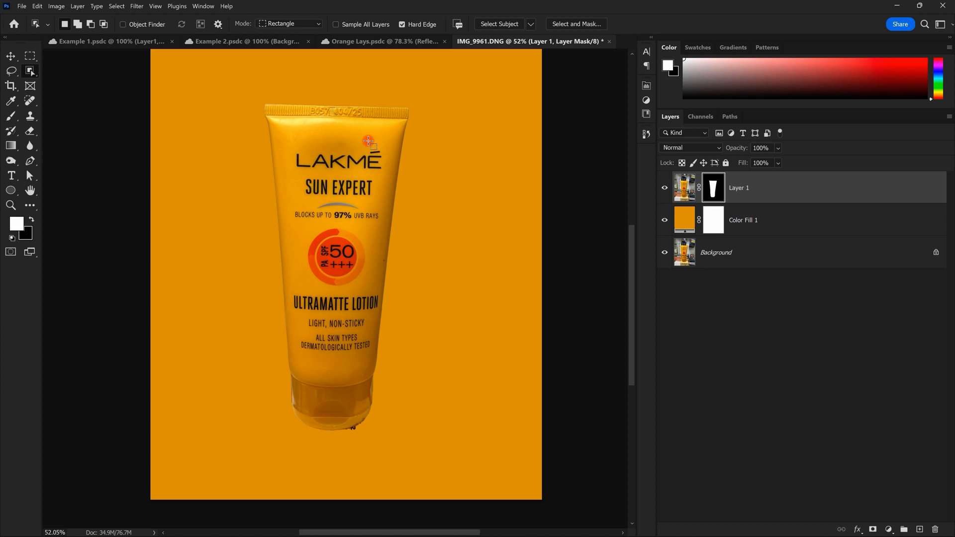
Step: Paint black on the mask with a hard 48 px brush over the stray black lettering below the tube's cap
{"action": "scroll", "coordinate": [386, 354], "scroll_direction": "up", "scroll_amount": 10}
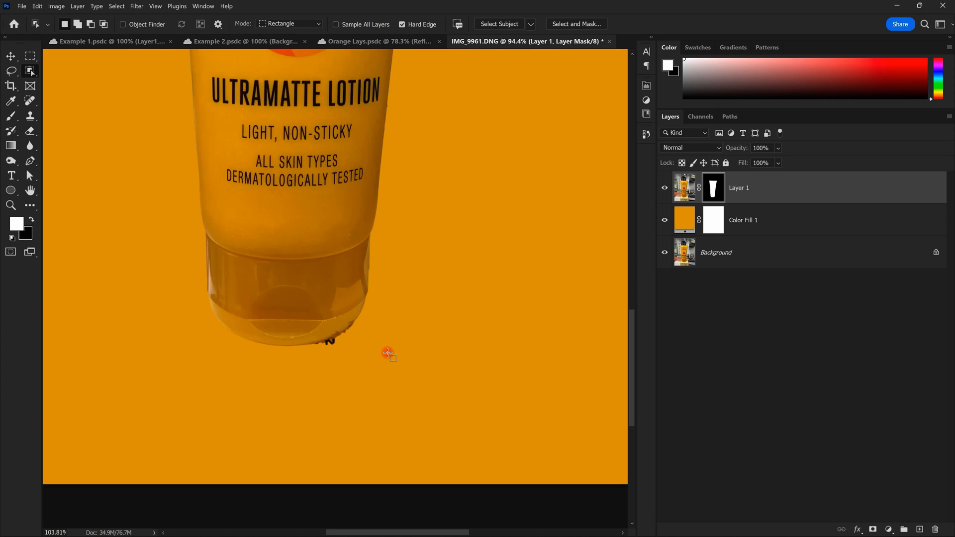
{"action": "left_click_drag", "start_coordinate": [386, 352], "coordinate": [416, 235]}
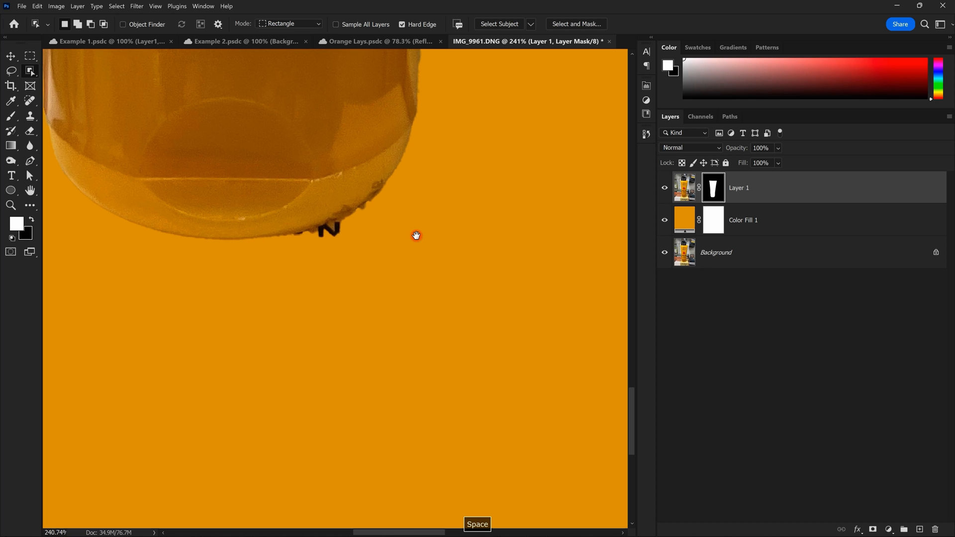
{"action": "left_click", "coordinate": [15, 114]}
{"action": "left_click_drag", "start_coordinate": [339, 212], "coordinate": [1, 179]}
{"action": "mouse_move", "coordinate": [244, 224]}
{"action": "left_mouse_down"}
{"action": "mouse_move", "coordinate": [146, 207]}
{"action": "mouse_move", "coordinate": [194, 209]}
{"action": "left_mouse_up"}
{"action": "left_click_drag", "start_coordinate": [352, 274], "coordinate": [351, 113]}
{"action": "mouse_move", "coordinate": [391, 233]}
{"action": "left_mouse_down"}
{"action": "mouse_move", "coordinate": [382, 136]}
{"action": "mouse_move", "coordinate": [394, 136]}
{"action": "left_mouse_up"}
{"action": "mouse_move", "coordinate": [398, 209]}
{"action": "left_mouse_down"}
{"action": "mouse_move", "coordinate": [385, 130]}
{"action": "mouse_move", "coordinate": [372, 122]}
{"action": "left_mouse_up"}
{"action": "right_click", "coordinate": [454, 233]}
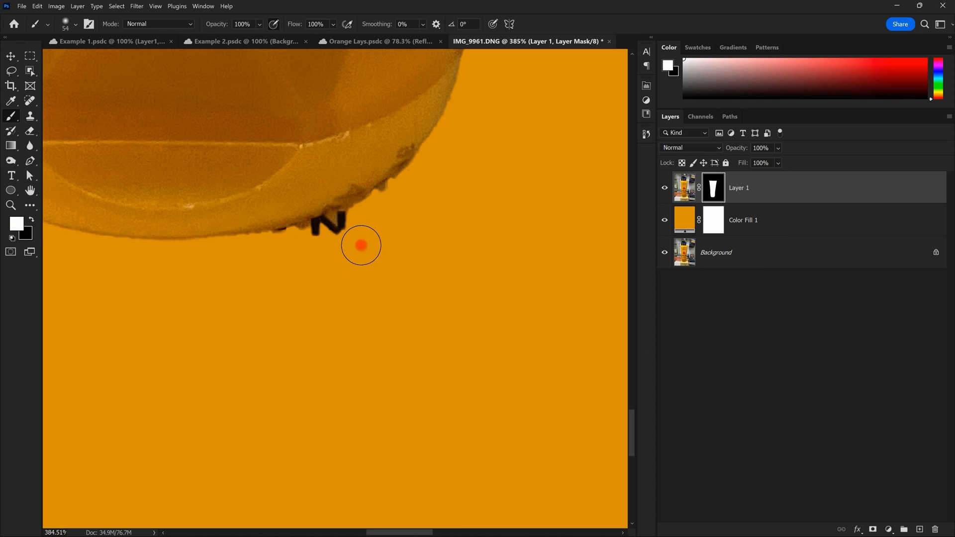
{"action": "key", "text": "x"}
{"action": "mouse_move", "coordinate": [311, 249]}
{"action": "left_mouse_down"}
{"action": "mouse_move", "coordinate": [350, 238]}
{"action": "mouse_move", "coordinate": [320, 323]}
{"action": "mouse_move", "coordinate": [327, 413]}
{"action": "left_mouse_up"}
{"action": "key", "text": "ctrl+z"}
{"action": "mouse_move", "coordinate": [319, 238]}
{"action": "left_mouse_down"}
{"action": "mouse_move", "coordinate": [348, 230]}
{"action": "mouse_move", "coordinate": [288, 249]}
{"action": "mouse_move", "coordinate": [403, 207]}
{"action": "mouse_move", "coordinate": [339, 211]}
{"action": "left_mouse_up"}
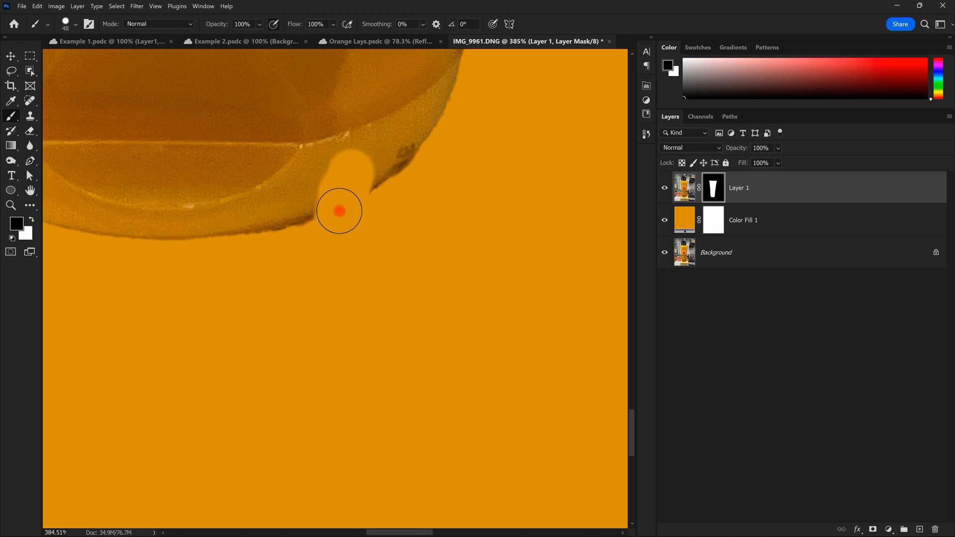
Step: Paint white on Layer 1's mask to restore the cap area removed along its lower edge
{"action": "key", "text": "ctrl+z"}
{"action": "key", "text": "x"}
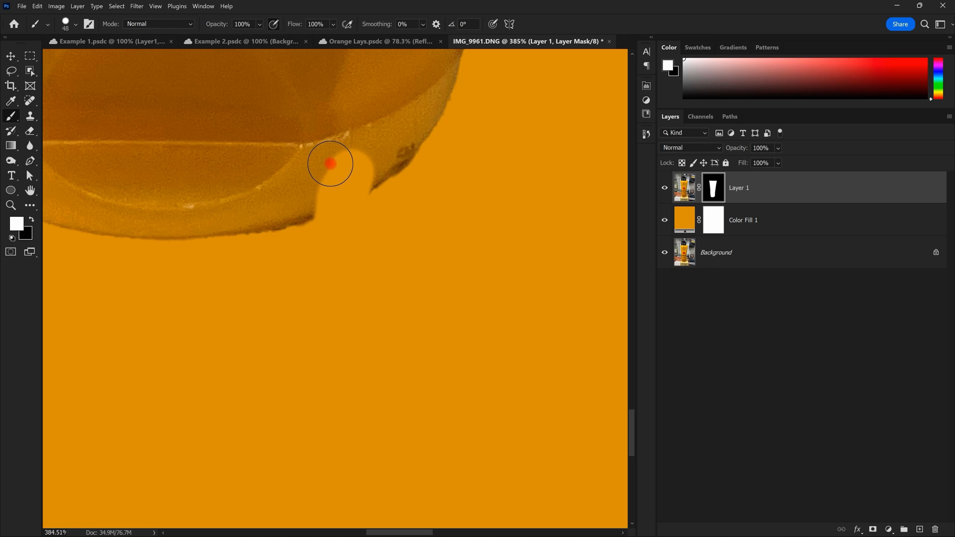
{"action": "mouse_move", "coordinate": [320, 158]}
{"action": "left_mouse_down"}
{"action": "mouse_move", "coordinate": [352, 169]}
{"action": "mouse_move", "coordinate": [306, 190]}
{"action": "mouse_move", "coordinate": [364, 169]}
{"action": "left_mouse_up"}
{"action": "scroll", "coordinate": [487, 207], "scroll_direction": "down", "scroll_amount": 12}
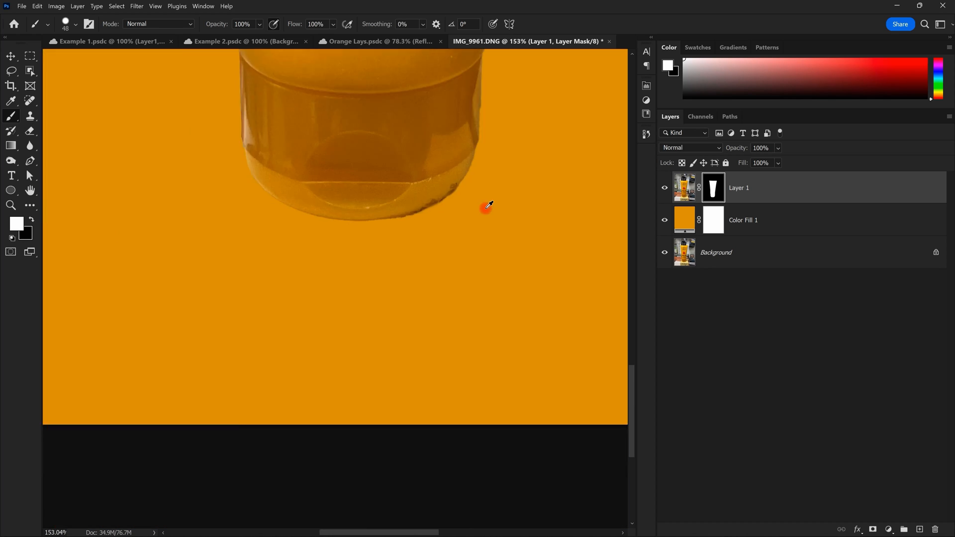
{"action": "key", "text": "v"}
{"action": "left_click_drag", "start_coordinate": [425, 88], "coordinate": [392, 177]}
{"action": "scroll", "coordinate": [392, 176], "scroll_direction": "down", "scroll_amount": 1}
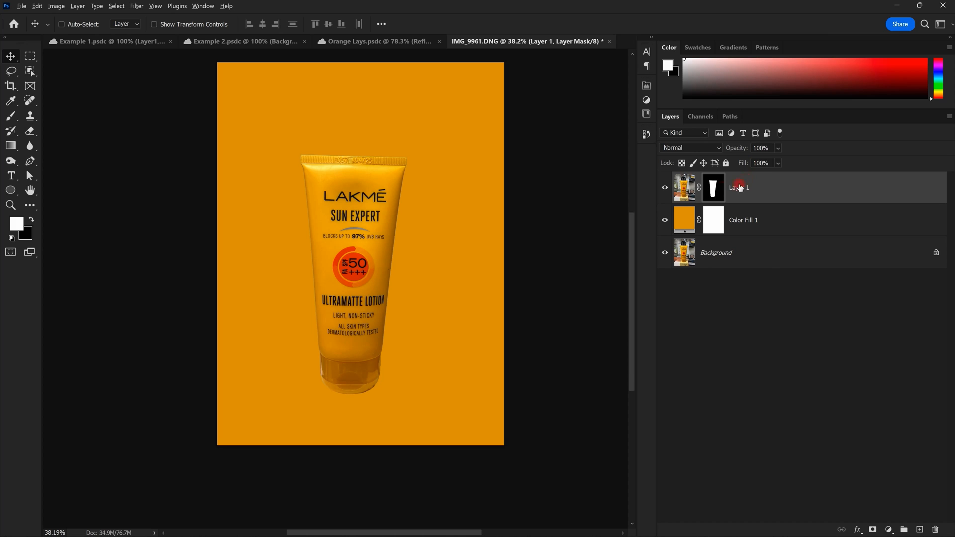
Step: Display Layer 1's mask on its own in black and white and examine the tube's shape
{"action": "left_click", "coordinate": [711, 189], "text": "alt"}
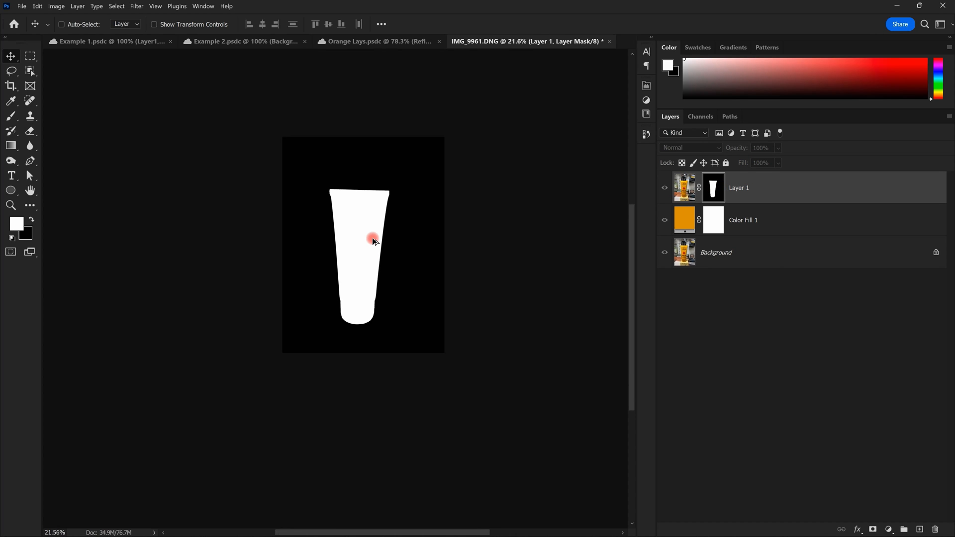
{"action": "scroll", "coordinate": [374, 239], "scroll_direction": "up", "scroll_amount": 2}
{"action": "key", "text": "space"}
{"action": "left_click_drag", "start_coordinate": [431, 138], "coordinate": [430, 148]}
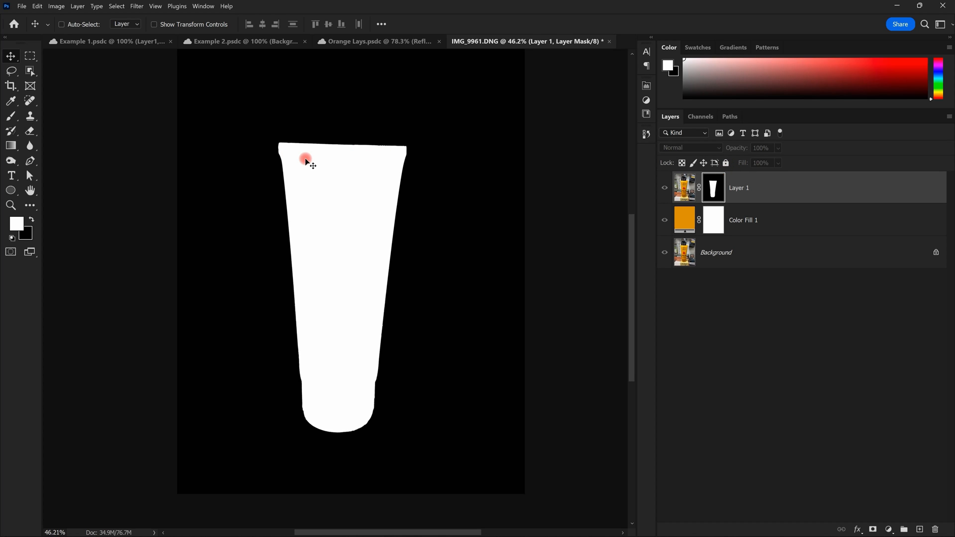
{"action": "key", "text": "space"}
{"action": "mouse_move", "coordinate": [454, 115]}
{"action": "left_mouse_down"}
{"action": "mouse_move", "coordinate": [447, 173]}
{"action": "mouse_move", "coordinate": [449, 97]}
{"action": "left_mouse_up"}
Step: Return to the normal image view and disable Layer 1's mask
{"action": "left_click", "coordinate": [706, 186], "text": "alt"}
{"action": "left_click", "coordinate": [709, 192], "text": "shift"}
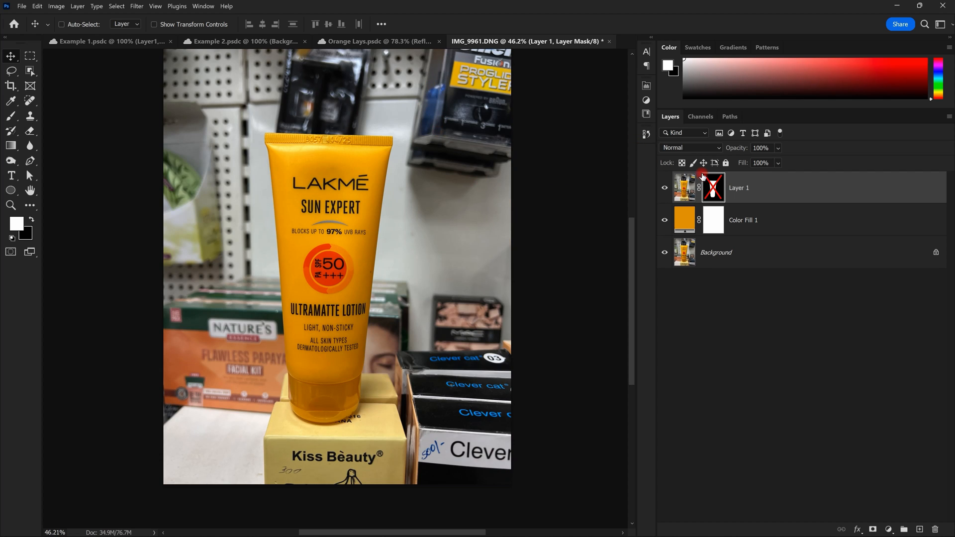
Step: Inspect Layer 1's mask on its own in black and white, and return to the image view with the mask enabled
{"action": "left_click", "coordinate": [714, 192], "text": "alt"}
{"action": "key", "text": "space"}
{"action": "left_click_drag", "start_coordinate": [502, 147], "coordinate": [513, 149]}
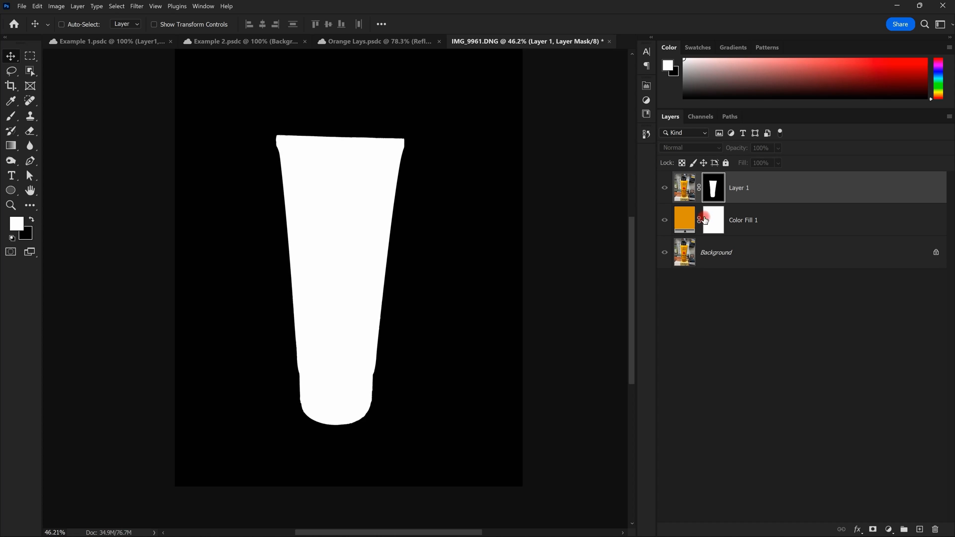
{"action": "left_click", "coordinate": [717, 190], "text": "alt"}
{"action": "key", "text": "space"}
{"action": "mouse_move", "coordinate": [489, 215]}
{"action": "left_mouse_down"}
{"action": "mouse_move", "coordinate": [456, 228]}
{"action": "mouse_move", "coordinate": [507, 220]}
{"action": "left_mouse_up"}
{"action": "key", "text": "space"}
{"action": "left_click_drag", "start_coordinate": [433, 186], "coordinate": [417, 206]}
{"action": "scroll", "coordinate": [417, 209], "scroll_direction": "down", "scroll_amount": 2}
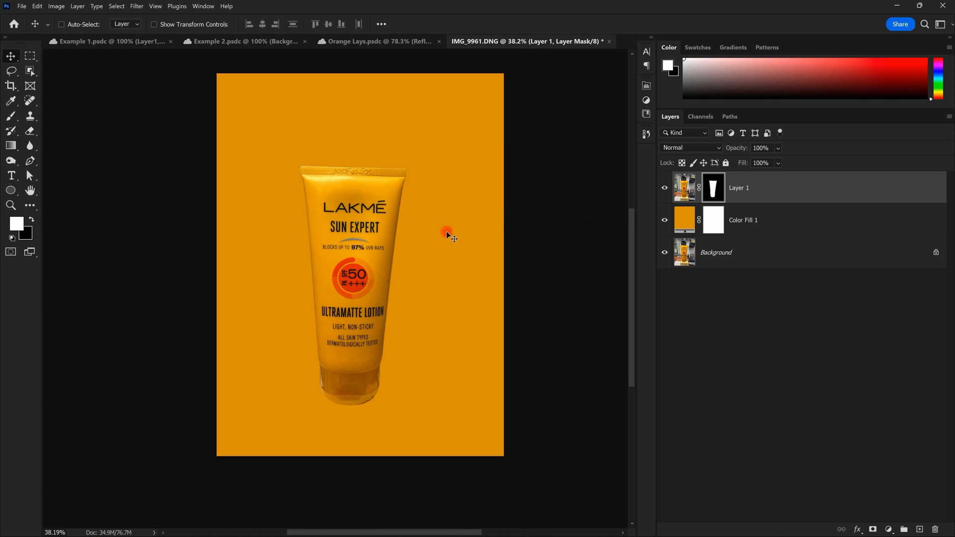
Step: Rename Layer 1 as Product and transform it to about 80% scale with a rotation of about -23.3°
{"action": "left_click", "coordinate": [741, 189]}
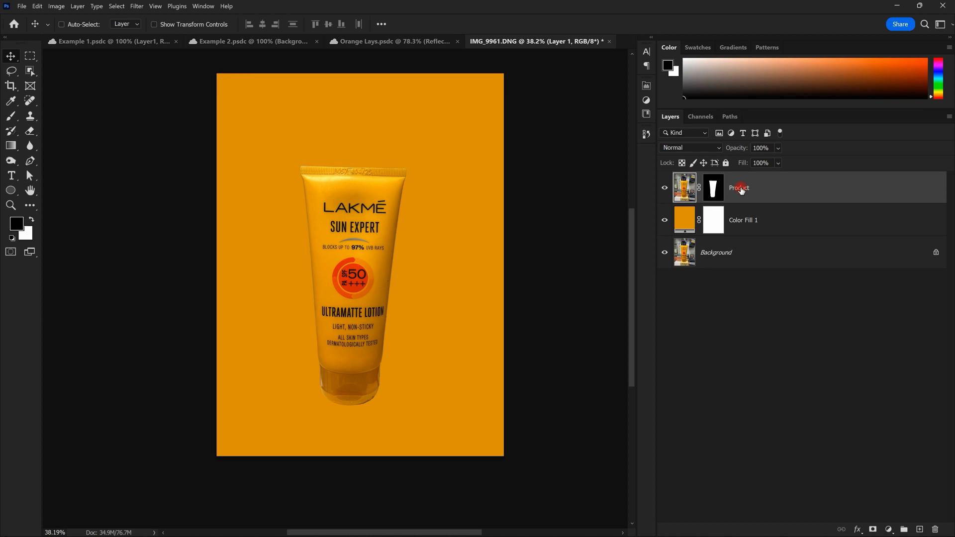
{"action": "scroll", "coordinate": [395, 264], "scroll_direction": "up", "scroll_amount": 2}
{"action": "key", "text": "ctrl+t"}
{"action": "left_click_drag", "start_coordinate": [451, 468], "coordinate": [515, 385]}
{"action": "left_click_drag", "start_coordinate": [443, 358], "coordinate": [447, 348]}
{"action": "left_click_drag", "start_coordinate": [521, 362], "coordinate": [518, 369]}
{"action": "left_click", "coordinate": [412, 343], "text": "alt"}
{"action": "left_click_drag", "start_coordinate": [365, 335], "coordinate": [370, 323]}
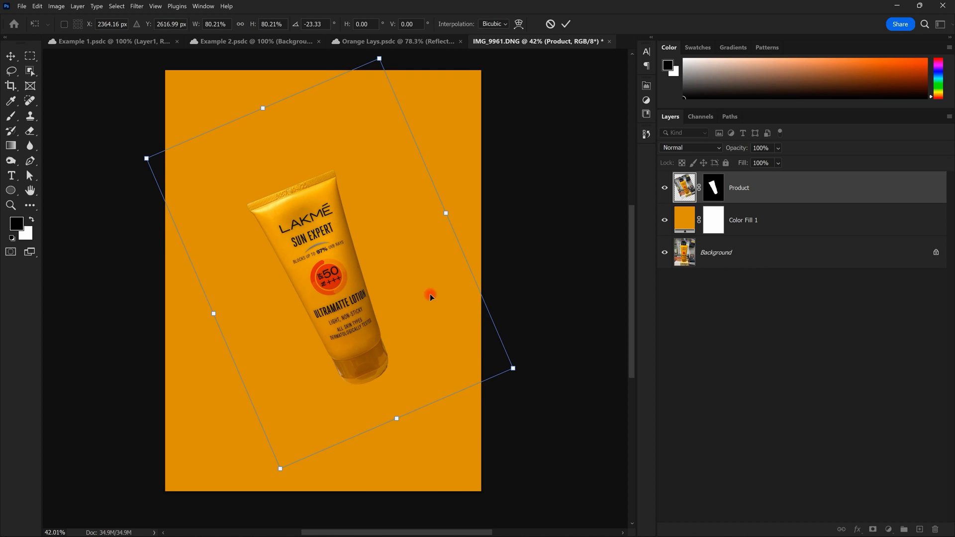
{"action": "left_click", "coordinate": [565, 24]}
Step: Add a new empty layer directly above Color Fill 1
{"action": "scroll", "coordinate": [447, 100], "scroll_direction": "down", "scroll_amount": 1}
{"action": "left_click", "coordinate": [826, 210]}
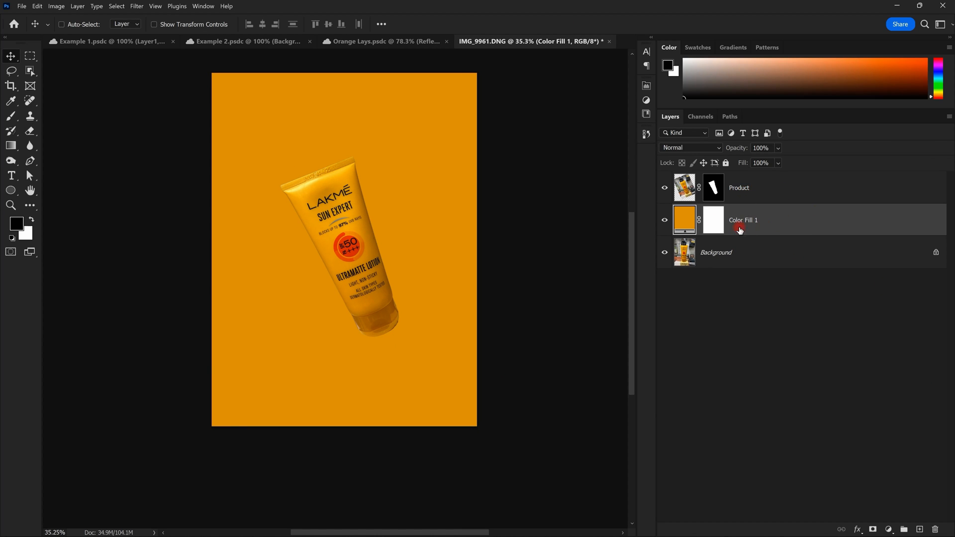
{"action": "left_click", "coordinate": [919, 529]}
{"action": "scroll", "coordinate": [400, 304], "scroll_direction": "down", "scroll_amount": 1}
Step: Sample the tube's light yellow with the Brush tool and adjust the foreground colour to a more saturated orange-yellow
{"action": "left_click", "coordinate": [9, 120]}
{"action": "scroll", "coordinate": [380, 185], "scroll_direction": "up", "scroll_amount": 1}
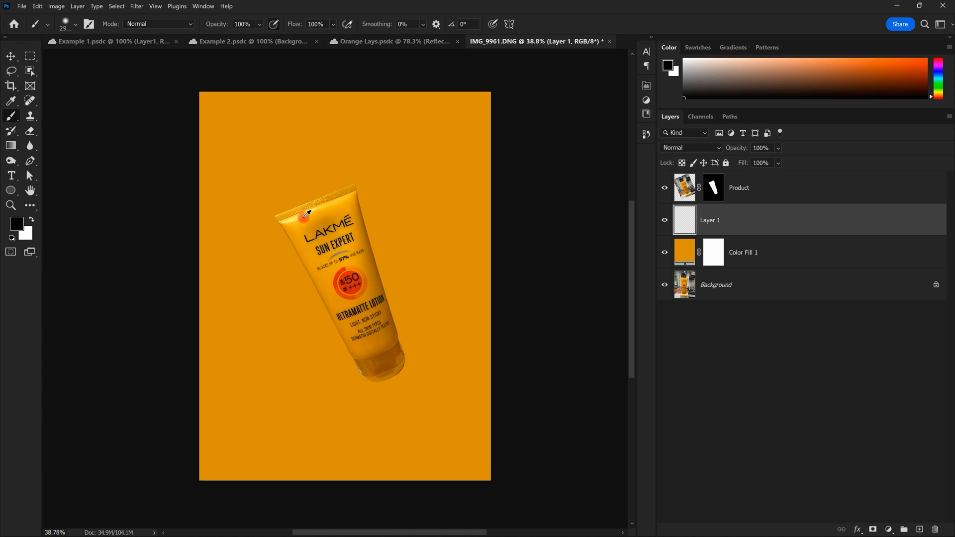
{"action": "left_click", "coordinate": [310, 213], "text": "alt"}
{"action": "left_click", "coordinate": [23, 227]}
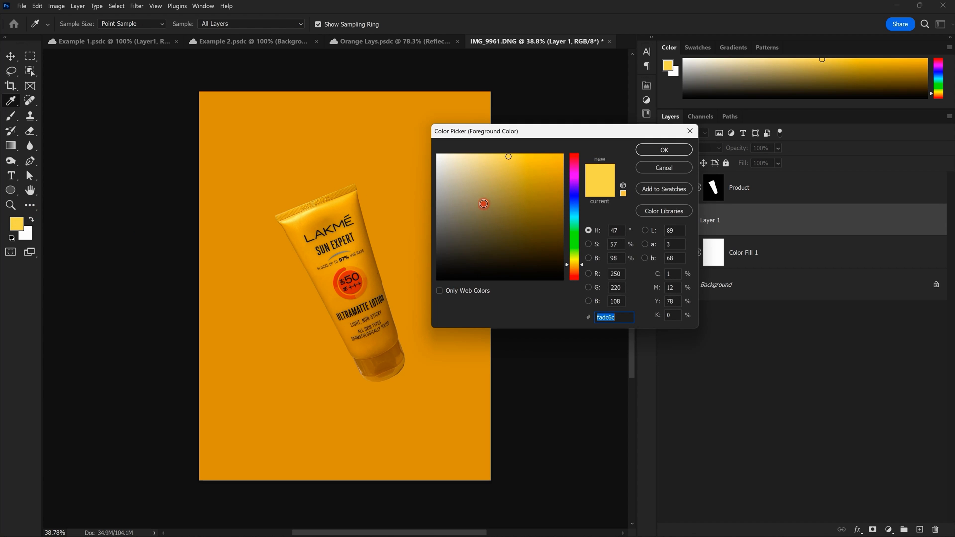
{"action": "key", "text": "Return"}
Step: Paint a large soft orange-yellow glow on the new layer, centred behind the tube
{"action": "scroll", "coordinate": [343, 236], "scroll_direction": "down", "scroll_amount": 1}
{"action": "mouse_move", "coordinate": [343, 263]}
{"action": "left_mouse_down"}
{"action": "mouse_move", "coordinate": [421, 265]}
{"action": "mouse_move", "coordinate": [409, 265]}
{"action": "left_mouse_up"}
{"action": "left_click", "coordinate": [342, 280]}
{"action": "left_click", "coordinate": [343, 281]}
{"action": "left_click", "coordinate": [342, 282]}
{"action": "key", "text": "v"}
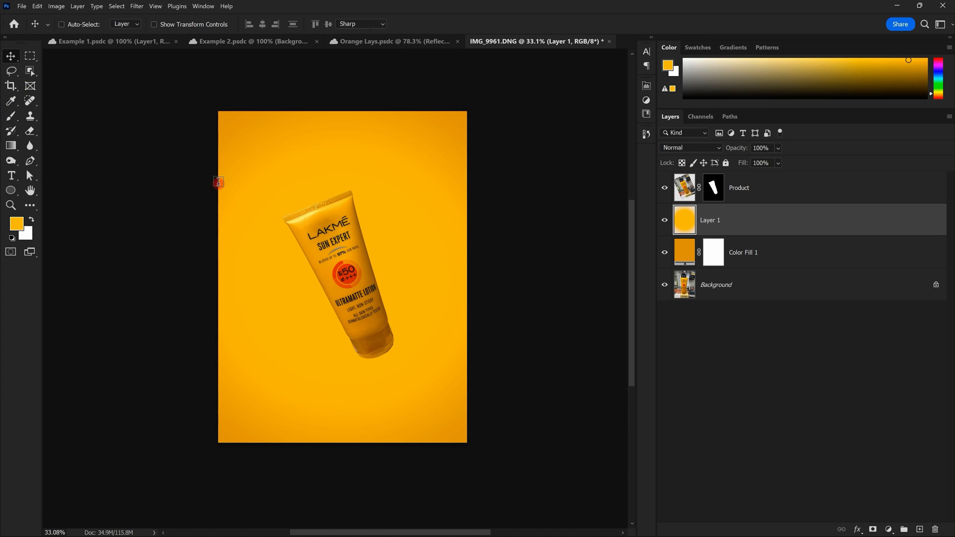
Step: Add a text layer reading LAKME above the tube, beneath the Product layer in the stack
{"action": "key", "text": "t"}
{"action": "left_click", "coordinate": [264, 172]}
{"action": "key", "text": "ctrl+Return"}
{"action": "key", "text": "v"}
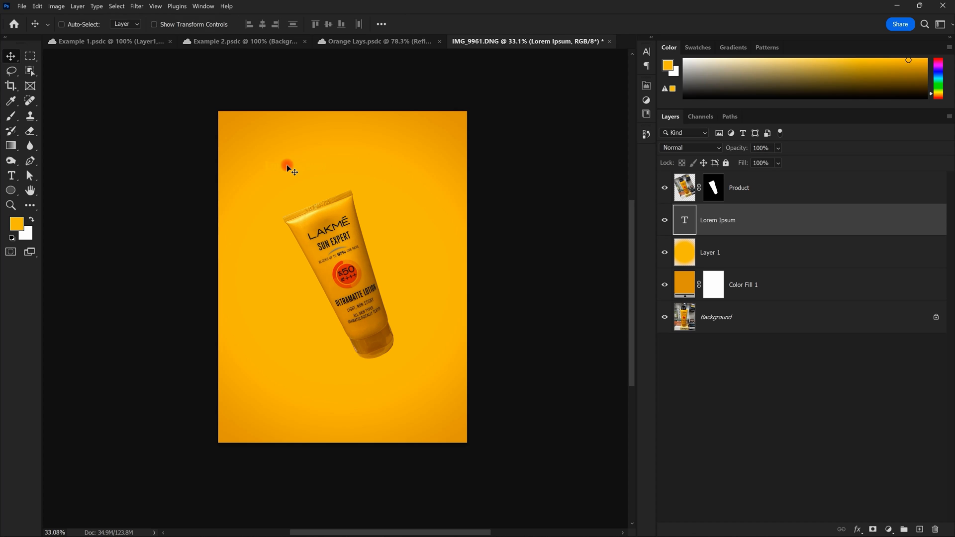
{"action": "double_click", "coordinate": [287, 168]}
{"action": "type", "text": "LAKME"}
{"action": "key", "text": "Escape"}
{"action": "key", "text": "ctrl+t"}
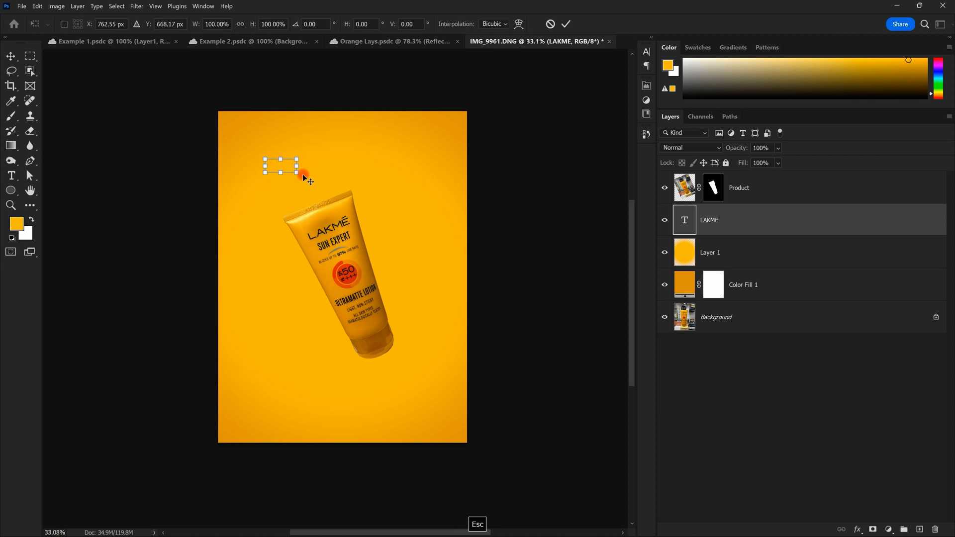
Step: Set the LAKME text colour to white, ffffff
{"action": "double_click", "coordinate": [292, 163]}
{"action": "left_click", "coordinate": [450, 24]}
{"action": "type", "text": "ffffff"}
{"action": "left_click", "coordinate": [666, 151]}
{"action": "key", "text": "Escape"}
Step: Enlarge the LAKME text and rotate it to run diagonally across the canvas's upper-left corner
{"action": "key", "text": "ctrl+t"}
{"action": "scroll", "coordinate": [314, 178], "scroll_direction": "down", "scroll_amount": 3}
{"action": "left_click_drag", "start_coordinate": [286, 168], "coordinate": [423, 152]}
{"action": "left_click_drag", "start_coordinate": [299, 159], "coordinate": [291, 132]}
{"action": "left_click_drag", "start_coordinate": [372, 124], "coordinate": [322, 129]}
{"action": "left_click_drag", "start_coordinate": [269, 142], "coordinate": [253, 132]}
{"action": "key", "text": "Return"}
Step: Duplicate the LAKME text and place an enlarged diagonal copy just below the original
{"action": "key", "text": "space"}
{"action": "scroll", "coordinate": [261, 134], "scroll_direction": "up", "scroll_amount": 3}
{"action": "key", "text": "ctrl+t"}
{"action": "left_click_drag", "start_coordinate": [296, 175], "coordinate": [363, 241]}
{"action": "key", "text": "Return"}
{"action": "scroll", "coordinate": [299, 139], "scroll_direction": "down", "scroll_amount": 1}
{"action": "mouse_move", "coordinate": [326, 130]}
{"action": "left_mouse_down"}
{"action": "mouse_move", "coordinate": [341, 136]}
{"action": "mouse_move", "coordinate": [332, 138]}
{"action": "left_mouse_up"}
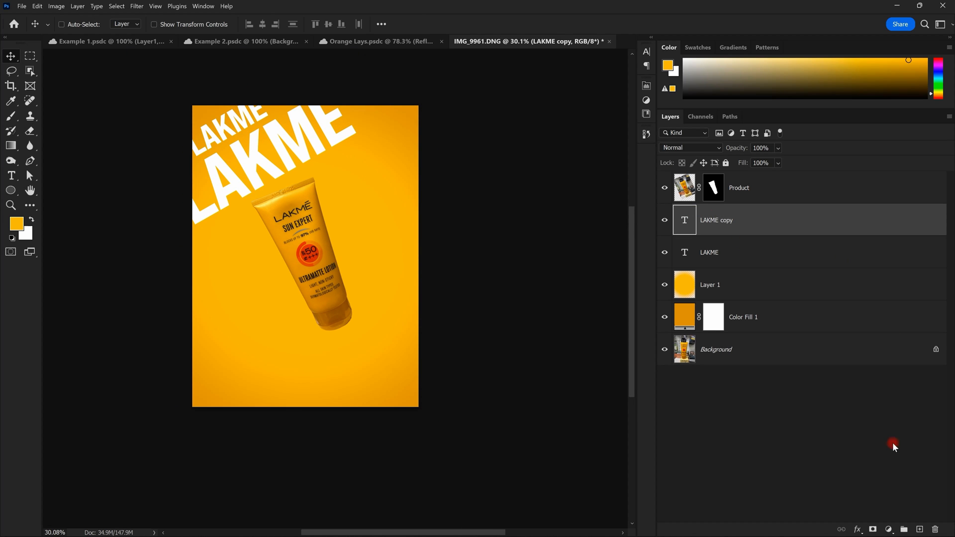
Step: Add a 1 px outside stroke in white, ffffff, to the LAKME copy layer
{"action": "left_click", "coordinate": [860, 528]}
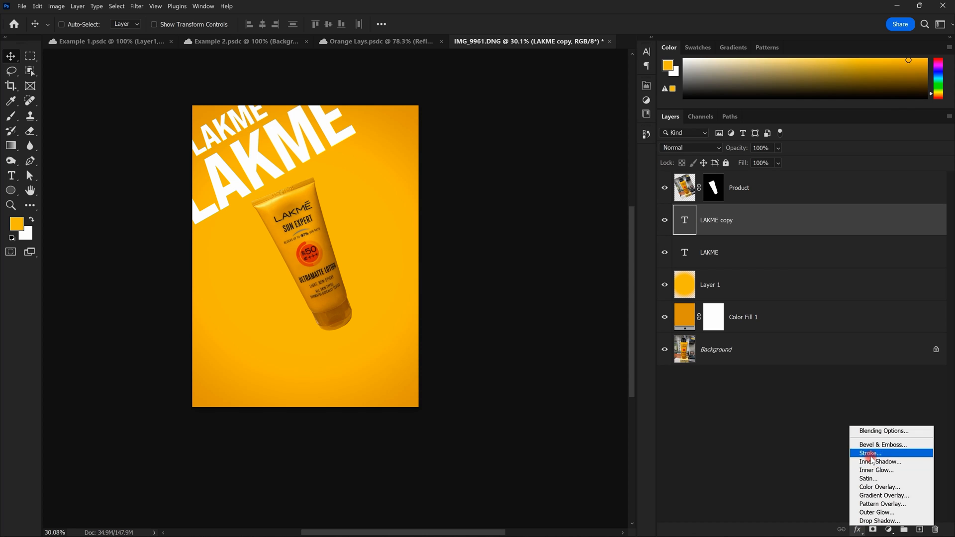
{"action": "left_click", "coordinate": [872, 455]}
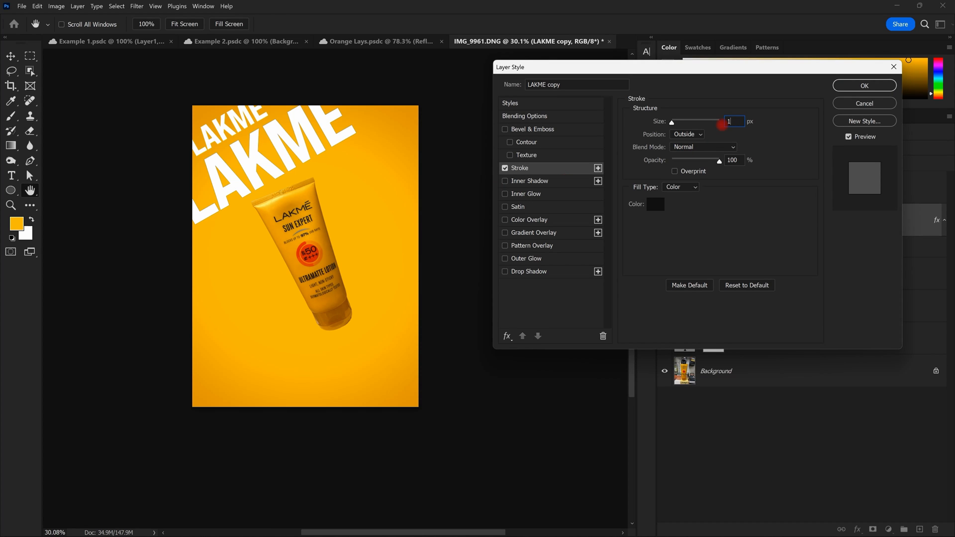
{"action": "left_click", "coordinate": [661, 211]}
{"action": "left_click", "coordinate": [665, 148]}
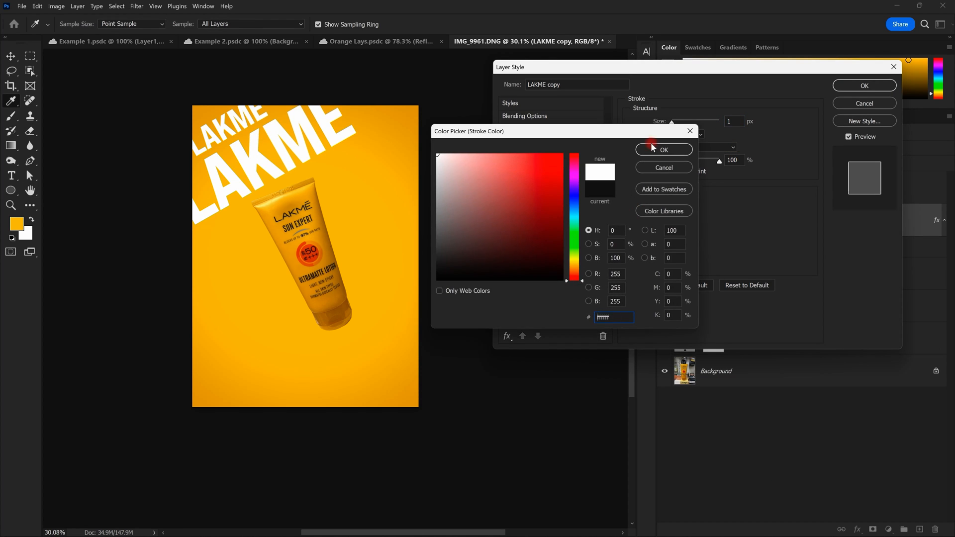
{"action": "left_click", "coordinate": [866, 86]}
Step: Set the LAKME copy layer's fill to 0% and its stroke size to 5 px
{"action": "left_click", "coordinate": [717, 250]}
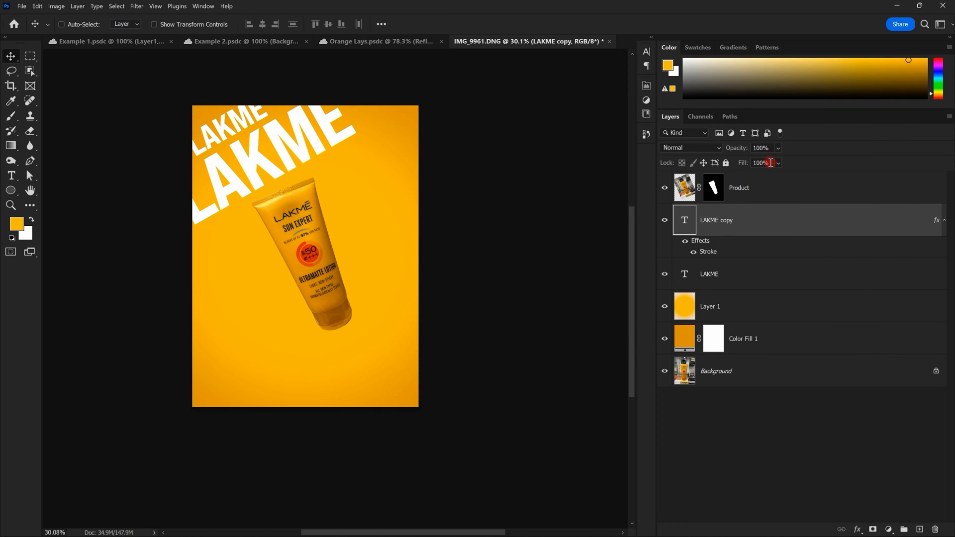
{"action": "type", "text": "0"}
{"action": "key", "text": "Return"}
{"action": "scroll", "coordinate": [456, 264], "scroll_direction": "down", "scroll_amount": 4}
{"action": "scroll", "coordinate": [455, 265], "scroll_direction": "up", "scroll_amount": 5}
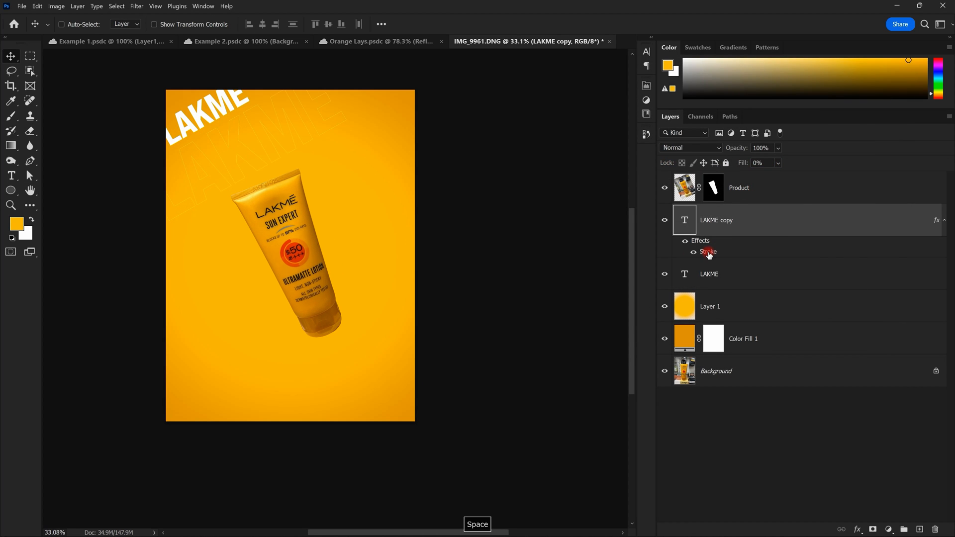
{"action": "double_click", "coordinate": [707, 252]}
{"action": "type", "text": "5"}
{"action": "key", "text": "Return"}
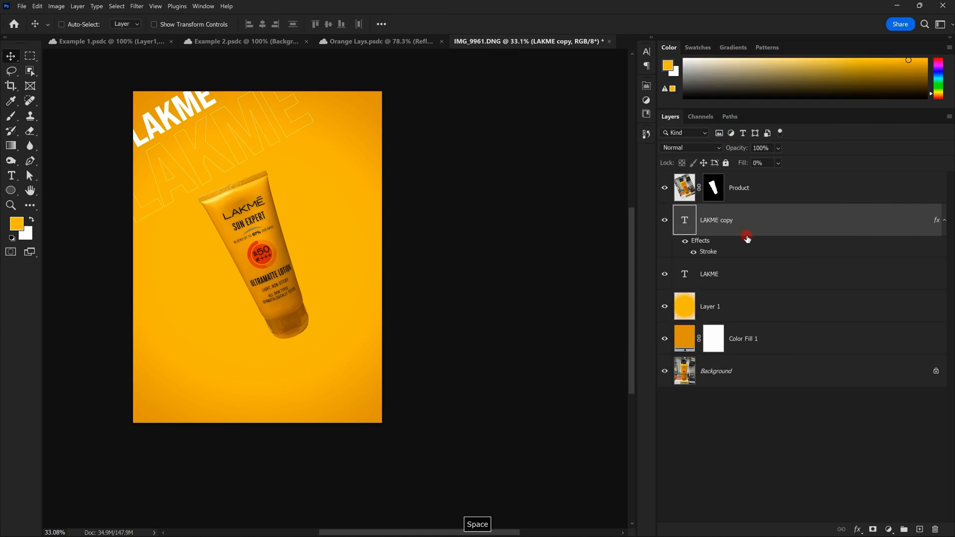
Step: Enlarge both LAKME texts diagonally across the canvas and duplicate the solid white one into the lower area
{"action": "scroll", "coordinate": [281, 169], "scroll_direction": "down", "scroll_amount": 4}
{"action": "left_click_drag", "start_coordinate": [281, 170], "coordinate": [318, 185]}
{"action": "key", "text": "ctrl+t"}
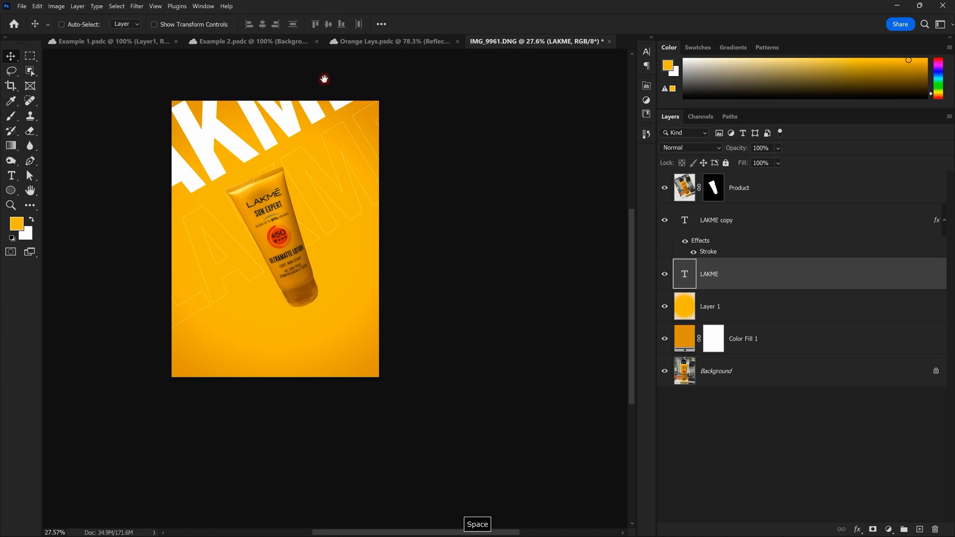
{"action": "left_click_drag", "start_coordinate": [324, 78], "coordinate": [384, 287]}
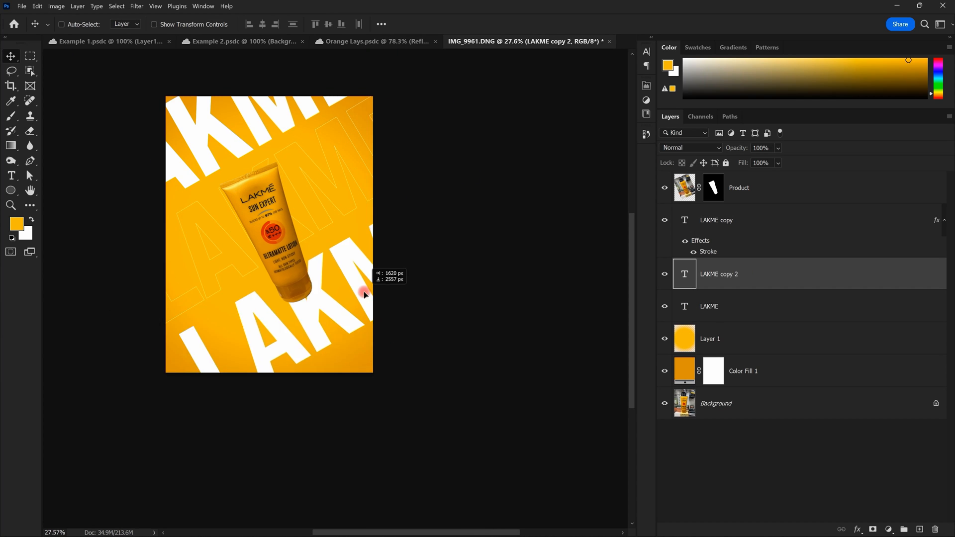
Step: Apply LAKME copy's stroke effect and 0% fill to the LAKME copy 2 and LAKME text layers
{"action": "left_click", "coordinate": [722, 151]}
{"action": "key", "text": "Return"}
{"action": "left_click_drag", "start_coordinate": [708, 252], "coordinate": [720, 279]}
{"action": "left_click_drag", "start_coordinate": [719, 279], "coordinate": [721, 278]}
{"action": "left_click", "coordinate": [728, 328]}
{"action": "left_click", "coordinate": [727, 279], "text": "shift"}
{"action": "left_click", "coordinate": [727, 382]}
{"action": "scroll", "coordinate": [406, 206], "scroll_direction": "up", "scroll_amount": 3}
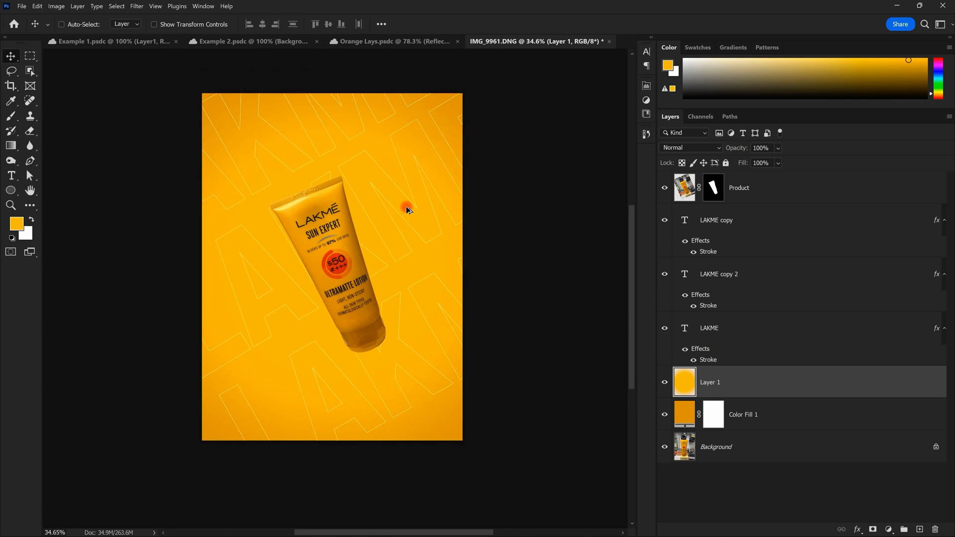
Step: Group the three LAKME text layers and add a white layer mask to the group
{"action": "key", "text": "space"}
{"action": "scroll", "coordinate": [406, 205], "scroll_direction": "down", "scroll_amount": 1}
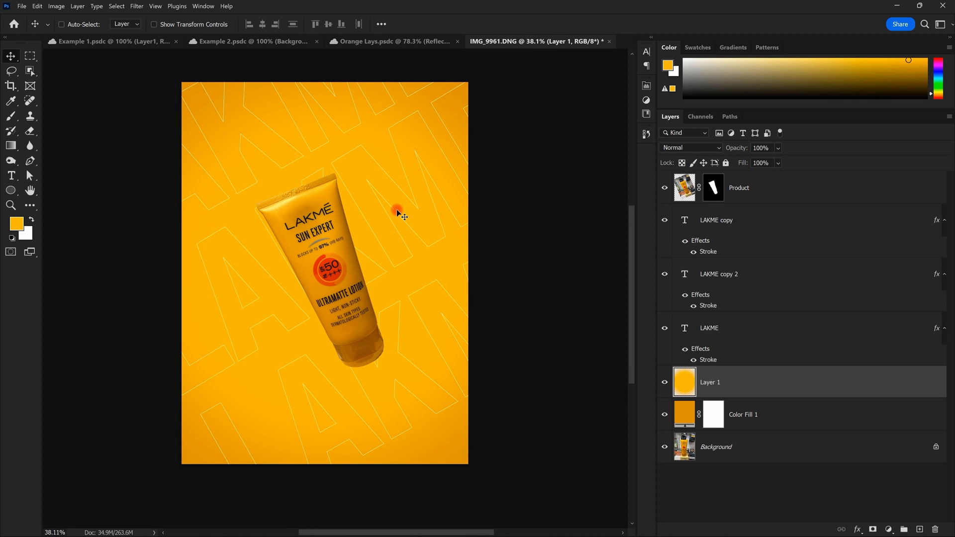
{"action": "left_click", "coordinate": [752, 237]}
{"action": "left_click", "coordinate": [744, 335], "text": "shift"}
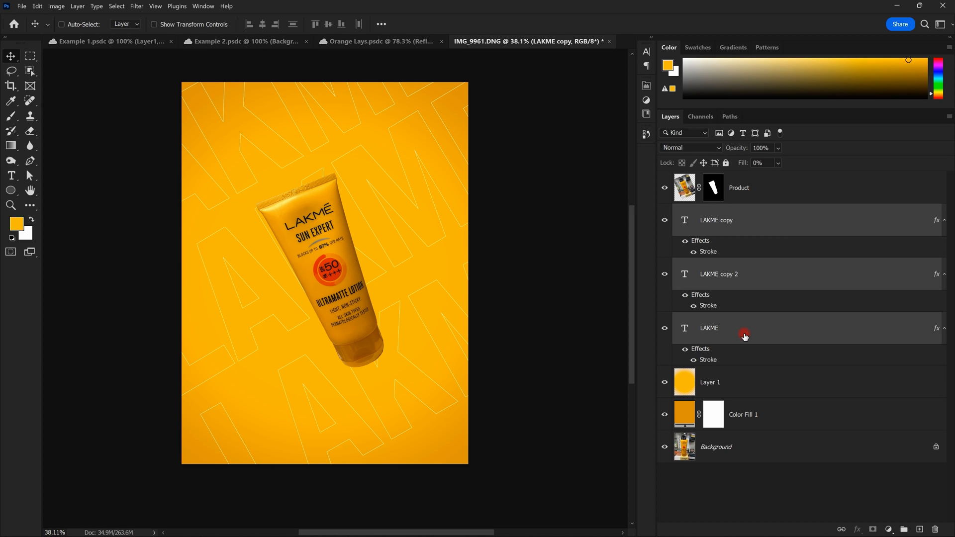
{"action": "key", "text": "ctrl+g"}
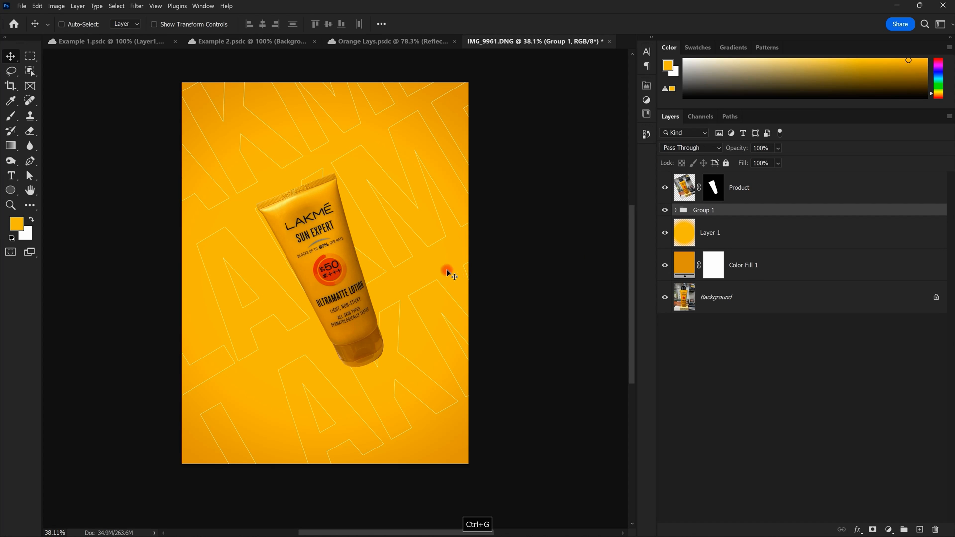
{"action": "left_click", "coordinate": [874, 526]}
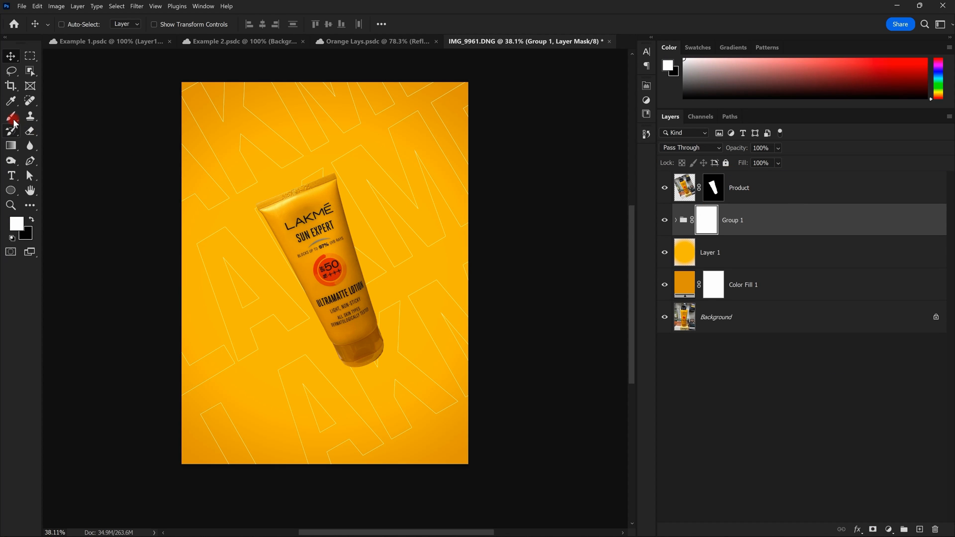
Step: Paint black on Group 1's mask with a large soft brush to fade the outlined text around the tube and canvas edges
{"action": "left_click", "coordinate": [12, 118]}
{"action": "scroll", "coordinate": [349, 228], "scroll_direction": "down", "scroll_amount": 2}
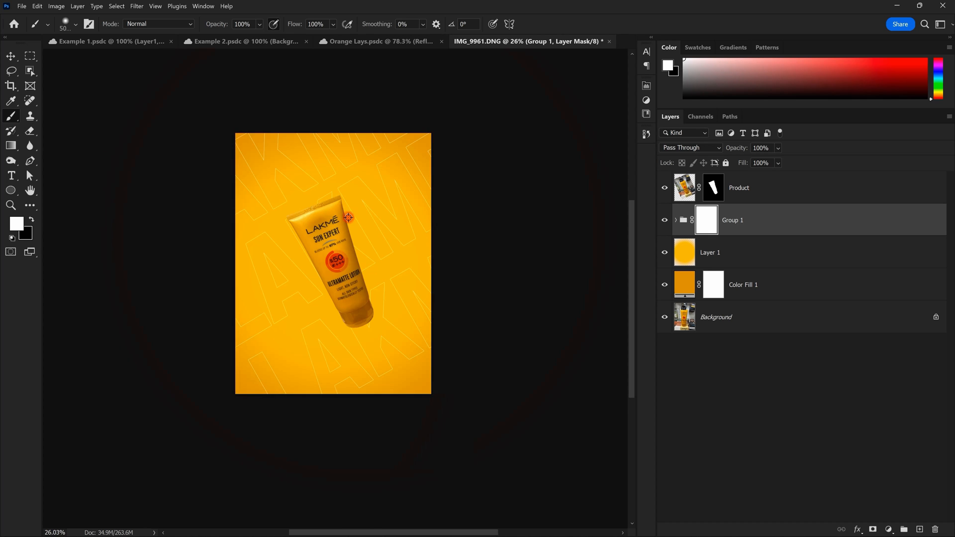
{"action": "key", "text": "Caps_Lock"}
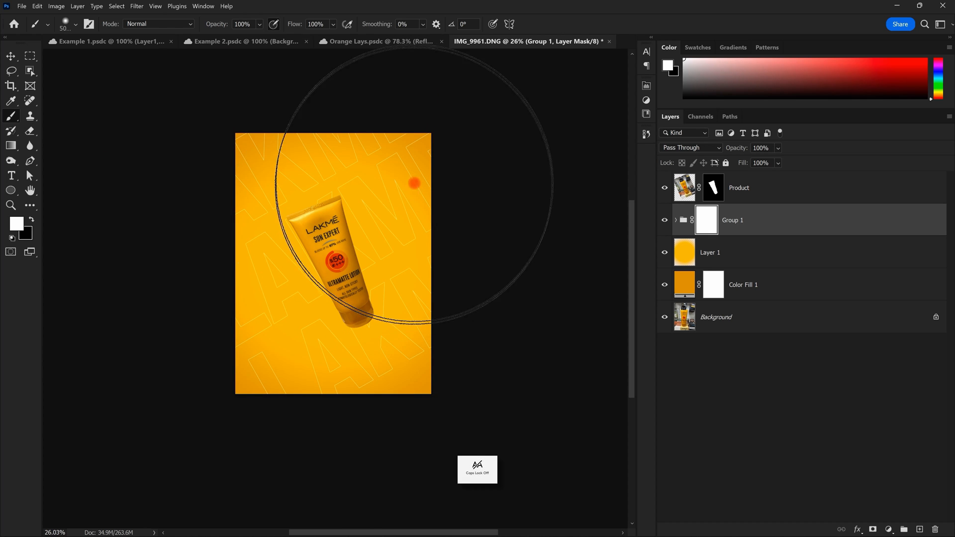
{"action": "scroll", "coordinate": [333, 205], "scroll_direction": "up", "scroll_amount": 2}
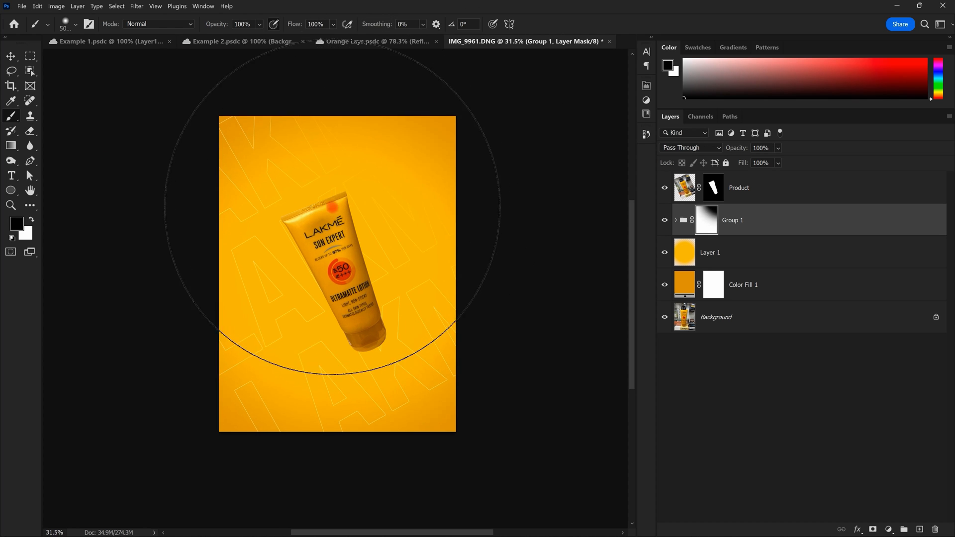
{"action": "left_click_drag", "start_coordinate": [333, 204], "coordinate": [342, 221]}
{"action": "left_click_drag", "start_coordinate": [197, 230], "coordinate": [237, 289]}
{"action": "left_click_drag", "start_coordinate": [297, 361], "coordinate": [295, 324]}
{"action": "mouse_move", "coordinate": [326, 458]}
{"action": "left_mouse_down"}
{"action": "mouse_move", "coordinate": [571, 466]}
{"action": "mouse_move", "coordinate": [450, 379]}
{"action": "left_mouse_up"}
{"action": "left_click_drag", "start_coordinate": [307, 202], "coordinate": [142, 175]}
Step: Set the brush flow to 50% and rebalance Group 1's mask, painting white around the tube and black near the canvas edges
{"action": "left_click", "coordinate": [326, 24]}
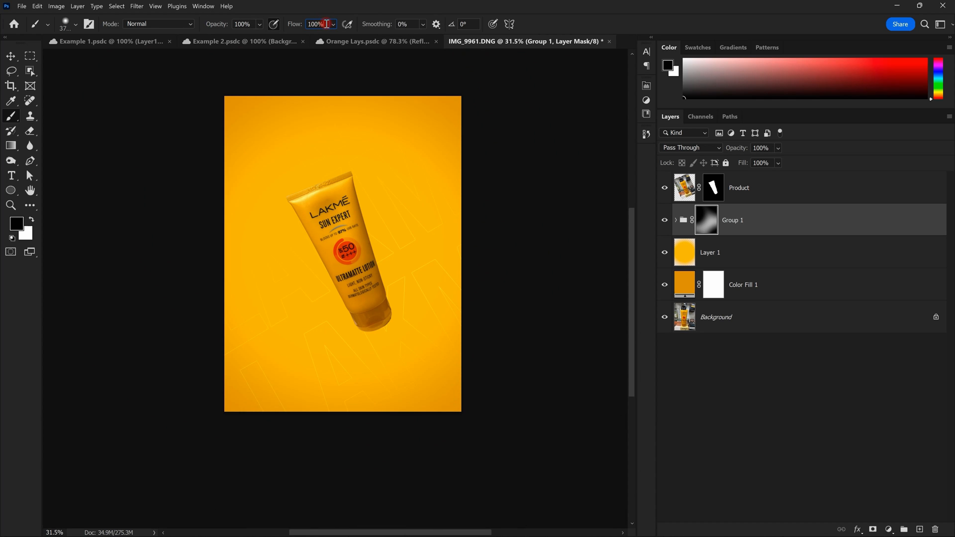
{"action": "key", "text": "x"}
{"action": "mouse_move", "coordinate": [341, 252]}
{"action": "left_mouse_down"}
{"action": "mouse_move", "coordinate": [319, 331]}
{"action": "mouse_move", "coordinate": [473, 364]}
{"action": "left_mouse_up"}
{"action": "key", "text": "x"}
{"action": "left_click_drag", "start_coordinate": [200, 203], "coordinate": [189, 280]}
{"action": "left_click", "coordinate": [423, 160]}
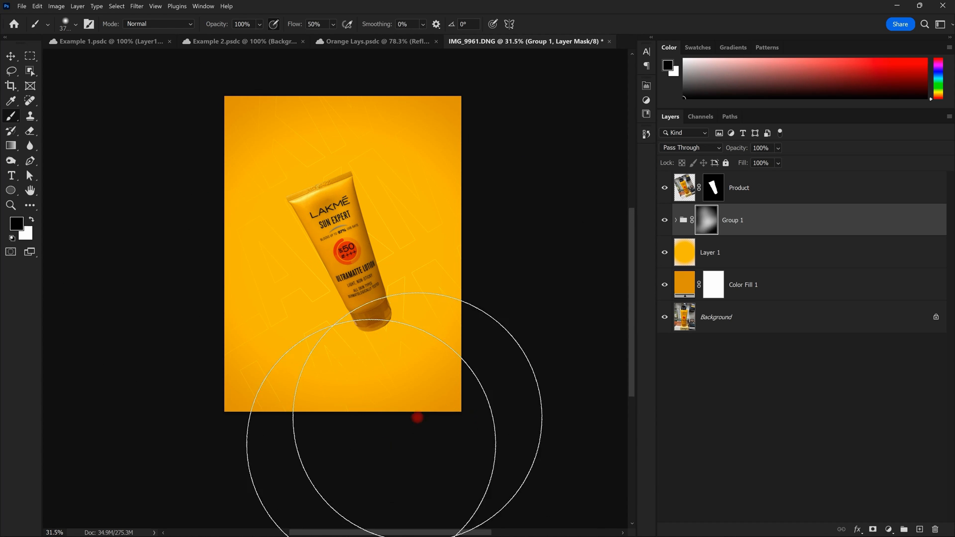
{"action": "key", "text": "v"}
{"action": "scroll", "coordinate": [357, 303], "scroll_direction": "up", "scroll_amount": 2}
{"action": "left_click_drag", "start_coordinate": [412, 171], "coordinate": [409, 212]}
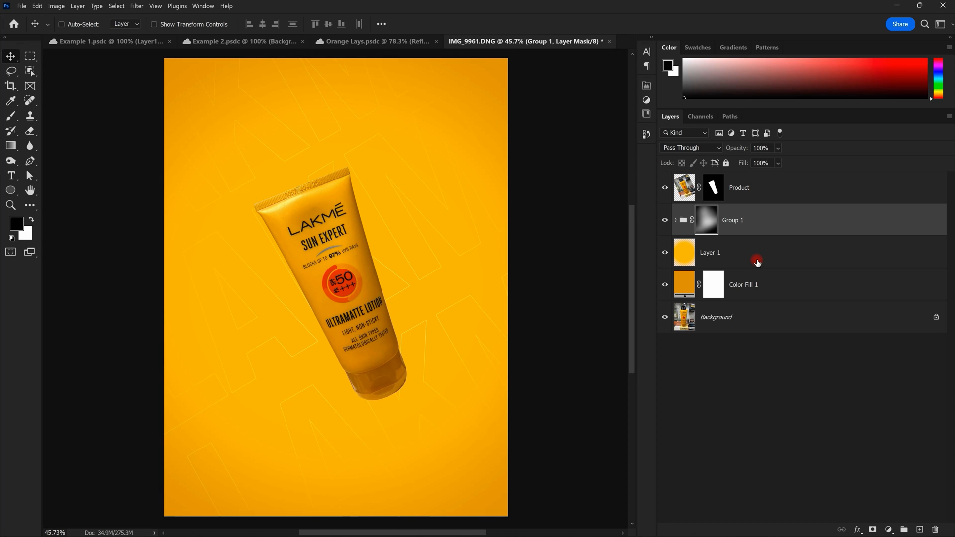
Step: Group Layer 1 and Color Fill 1, and add a layer mask to that group
{"action": "left_click", "coordinate": [680, 266]}
{"action": "left_click", "coordinate": [760, 279], "text": "shift"}
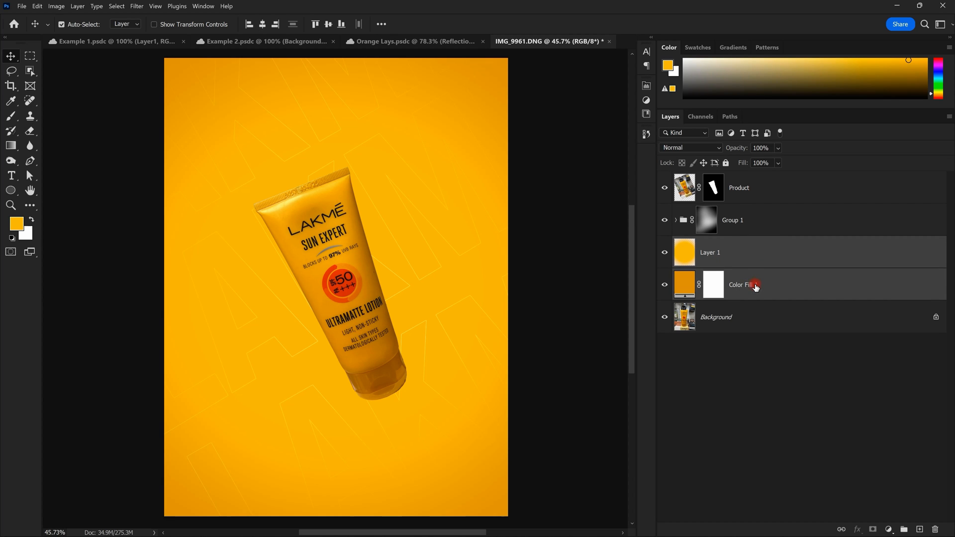
{"action": "key", "text": "ctrl+g"}
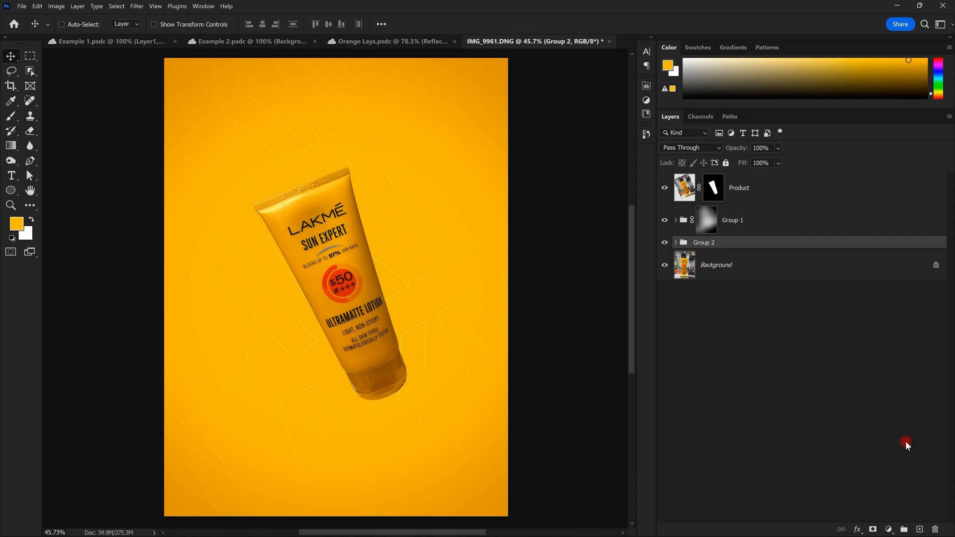
{"action": "left_click", "coordinate": [870, 528]}
Step: Try painting black on Group 2's mask to reveal the Background photo around the tube's lower end
{"action": "scroll", "coordinate": [380, 287], "scroll_direction": "down", "scroll_amount": 3}
{"action": "scroll", "coordinate": [381, 288], "scroll_direction": "up", "scroll_amount": 1}
{"action": "key", "text": "b"}
{"action": "mouse_move", "coordinate": [453, 381]}
{"action": "left_mouse_down"}
{"action": "mouse_move", "coordinate": [405, 376]}
{"action": "mouse_move", "coordinate": [460, 367]}
{"action": "left_mouse_up"}
Step: Undo the brush strokes, the layer mask and the grouping of Layer 1 and Color Fill 1
{"action": "key", "text": "ctrl+z"}
{"action": "key", "text": "ctrl+z"}
{"action": "key", "text": "ctrl+z"}
{"action": "key", "text": "ctrl+z"}
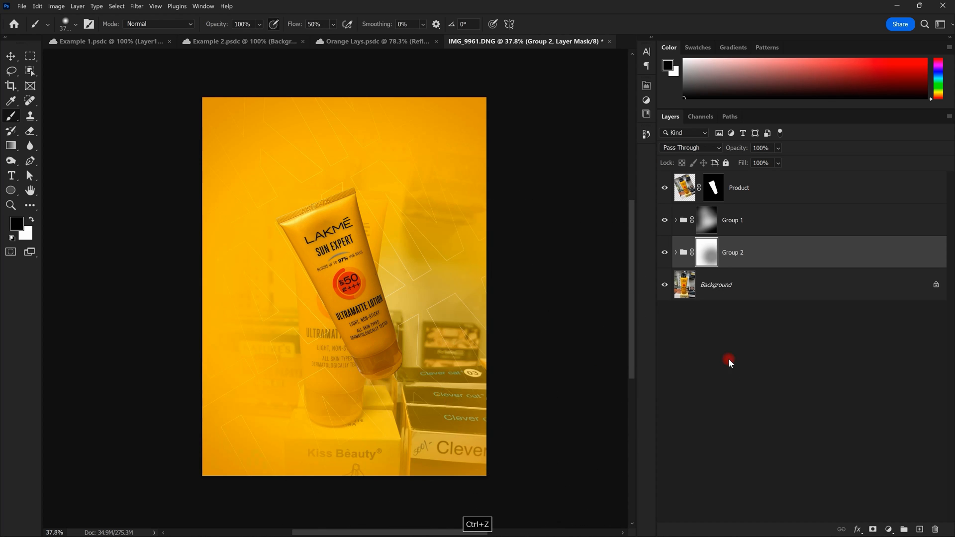
{"action": "key", "text": "v"}
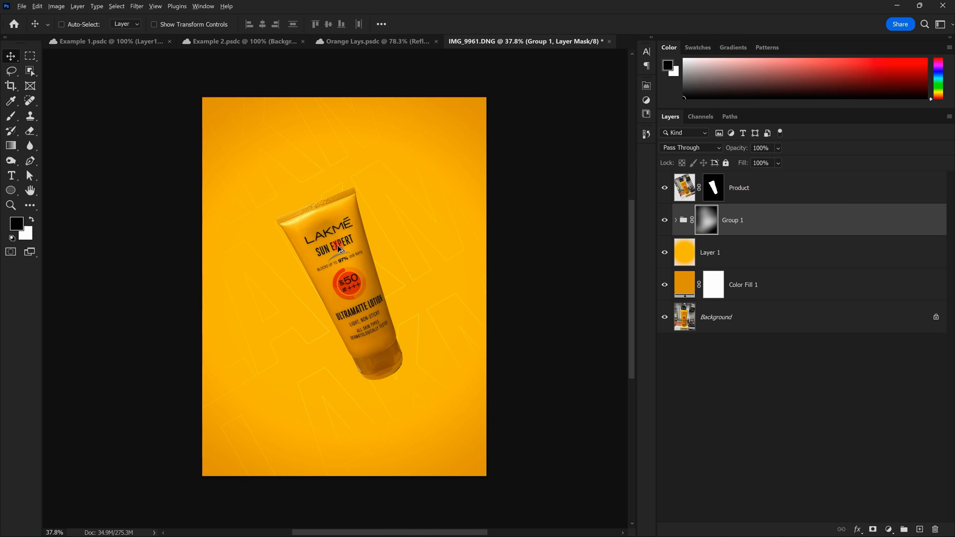
Step: Add a Curves adjustment layer above the Product layer and raise the curve to brighten the whole poster
{"action": "scroll", "coordinate": [340, 246], "scroll_direction": "up", "scroll_amount": 2}
{"action": "scroll", "coordinate": [339, 246], "scroll_direction": "down", "scroll_amount": 3}
{"action": "left_click", "coordinate": [815, 199]}
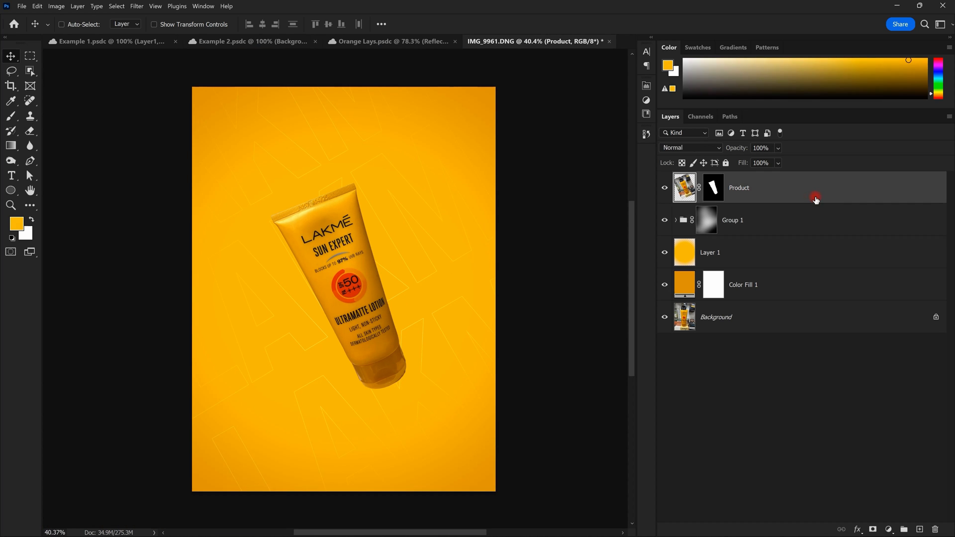
{"action": "left_click", "coordinate": [889, 529]}
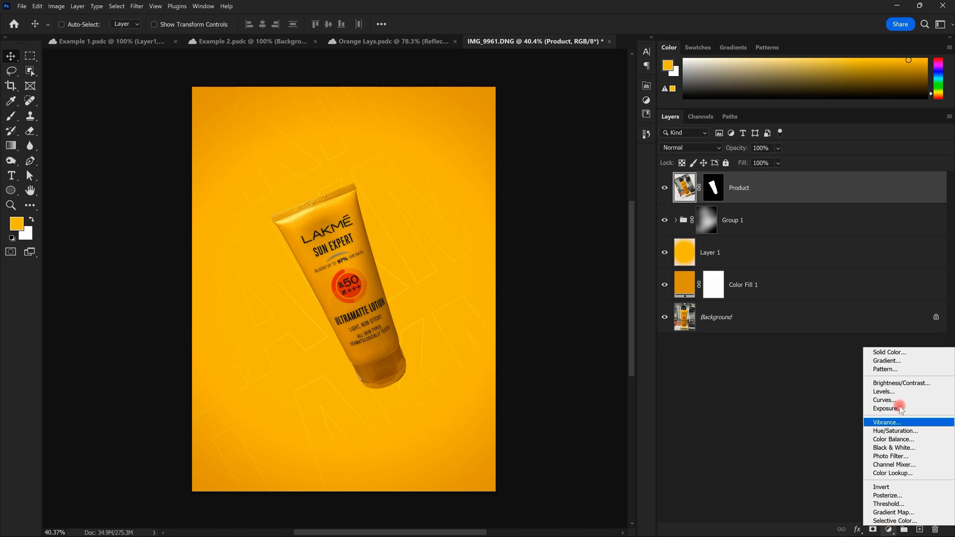
{"action": "left_click", "coordinate": [892, 400]}
{"action": "left_click_drag", "start_coordinate": [757, 199], "coordinate": [757, 201]}
{"action": "left_click_drag", "start_coordinate": [561, 202], "coordinate": [561, 191]}
{"action": "left_click", "coordinate": [460, 213]}
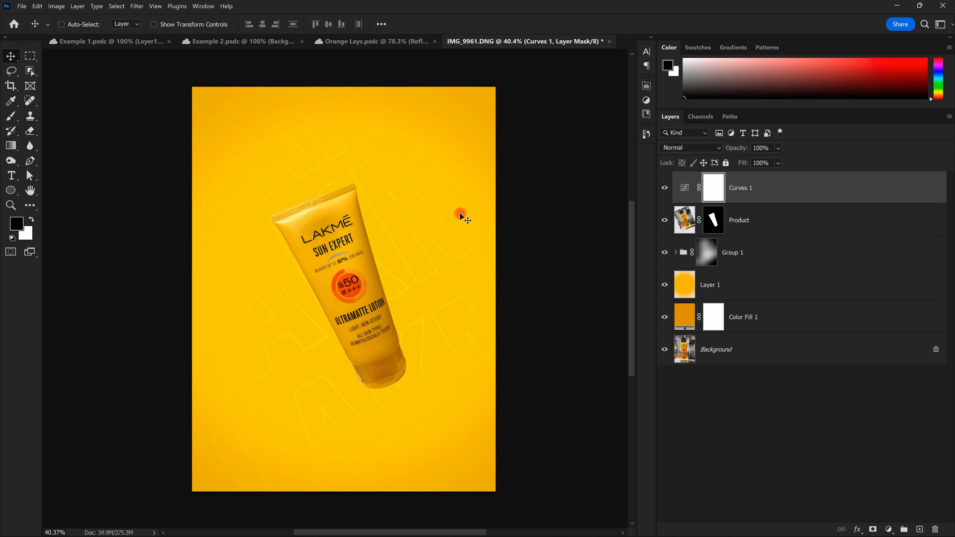
Step: Compare the poster with and without Curves 1, and examine the Product mask against the Curves 1 mask
{"action": "left_click", "coordinate": [663, 191]}
{"action": "left_click", "coordinate": [663, 189]}
{"action": "left_click", "coordinate": [663, 191]}
{"action": "scroll", "coordinate": [329, 249], "scroll_direction": "up", "scroll_amount": 8}
{"action": "scroll", "coordinate": [355, 233], "scroll_direction": "down", "scroll_amount": 8}
{"action": "scroll", "coordinate": [355, 233], "scroll_direction": "up", "scroll_amount": 3}
{"action": "scroll", "coordinate": [373, 179], "scroll_direction": "down", "scroll_amount": 3}
{"action": "left_click", "coordinate": [715, 224]}
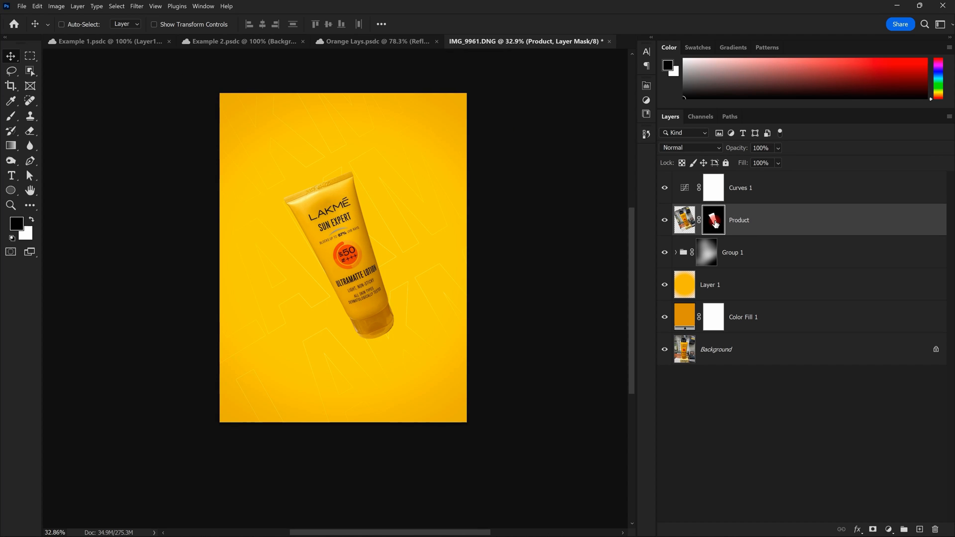
{"action": "left_click", "coordinate": [715, 191]}
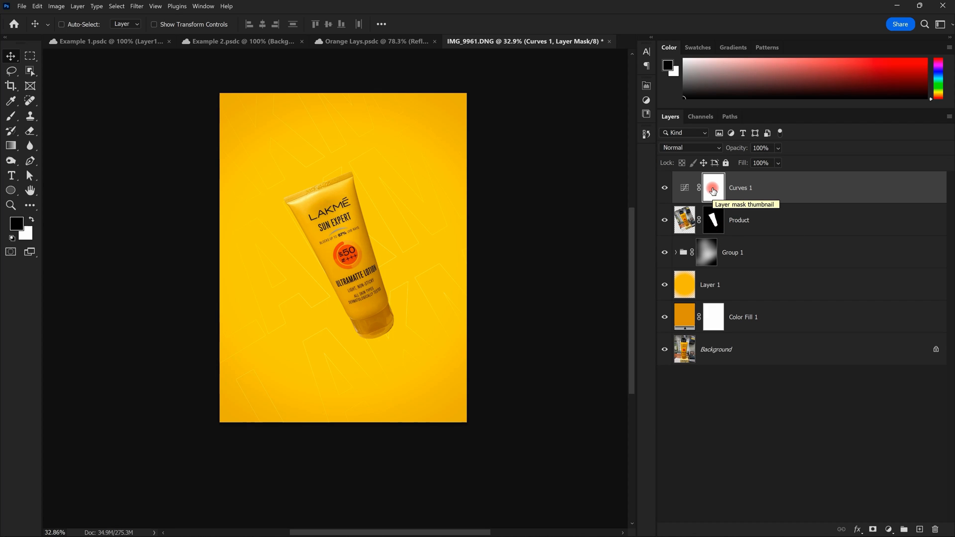
Step: Add a Levels adjustment layer above Curves 1 to show its default white mask, and delete that layer
{"action": "left_click", "coordinate": [888, 529]}
{"action": "left_click", "coordinate": [890, 390]}
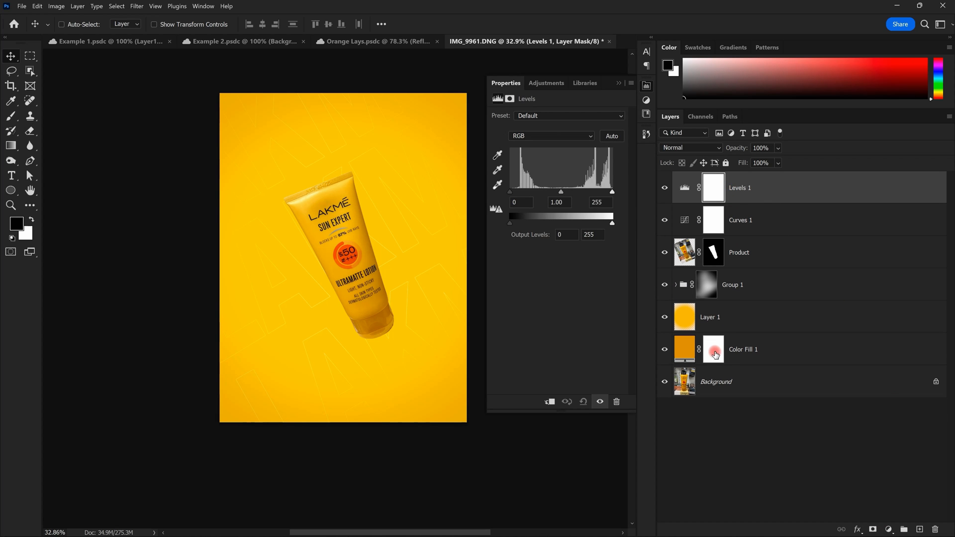
{"action": "left_click", "coordinate": [620, 83]}
{"action": "left_click", "coordinate": [801, 192]}
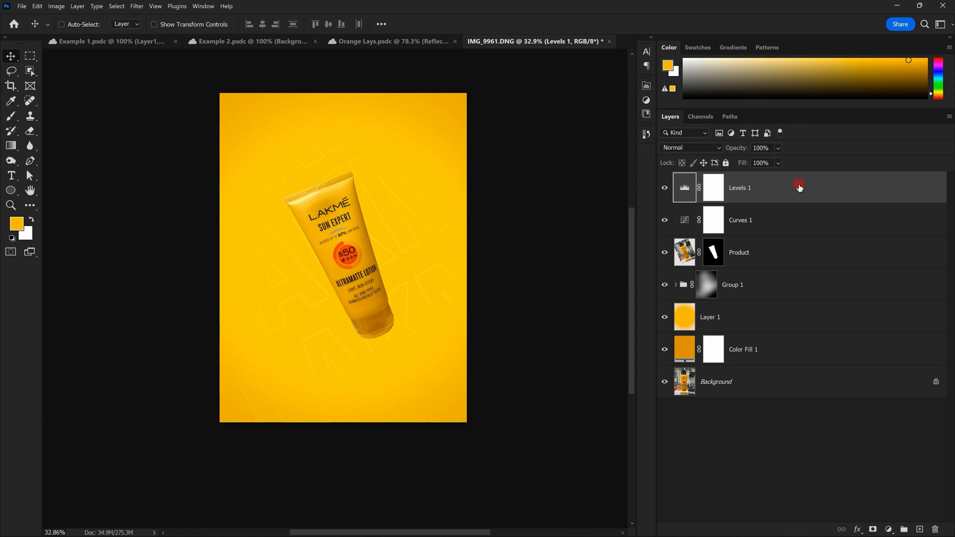
{"action": "key", "text": "Delete"}
Step: Hide and show Curves 1 while examining its effect on both the tube and the orange background
{"action": "scroll", "coordinate": [350, 188], "scroll_direction": "up", "scroll_amount": 7}
{"action": "left_click_drag", "start_coordinate": [419, 175], "coordinate": [455, 162]}
{"action": "scroll", "coordinate": [456, 162], "scroll_direction": "down", "scroll_amount": 5}
{"action": "left_click", "coordinate": [663, 189]}
{"action": "left_click", "coordinate": [663, 189]}
{"action": "left_click_drag", "start_coordinate": [604, 188], "coordinate": [552, 198]}
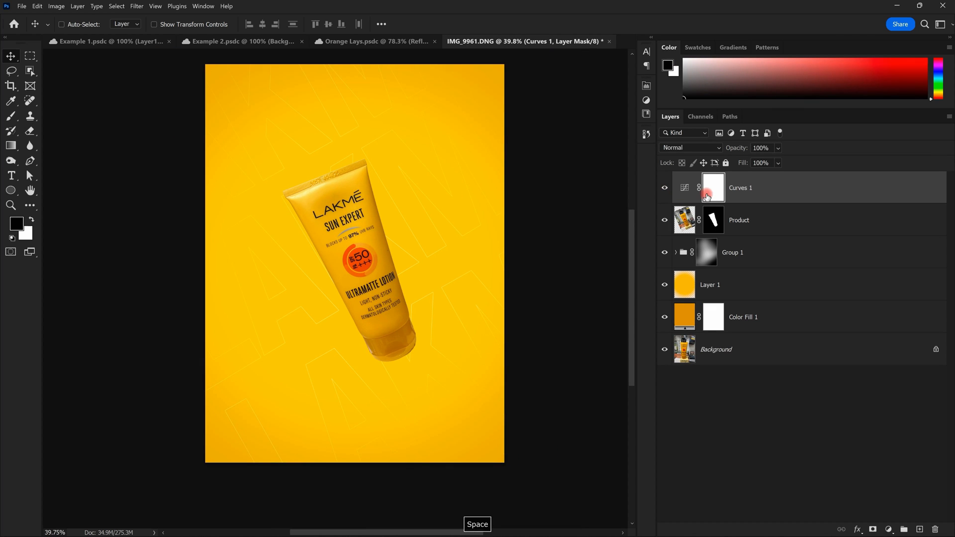
{"action": "scroll", "coordinate": [348, 197], "scroll_direction": "up", "scroll_amount": 6}
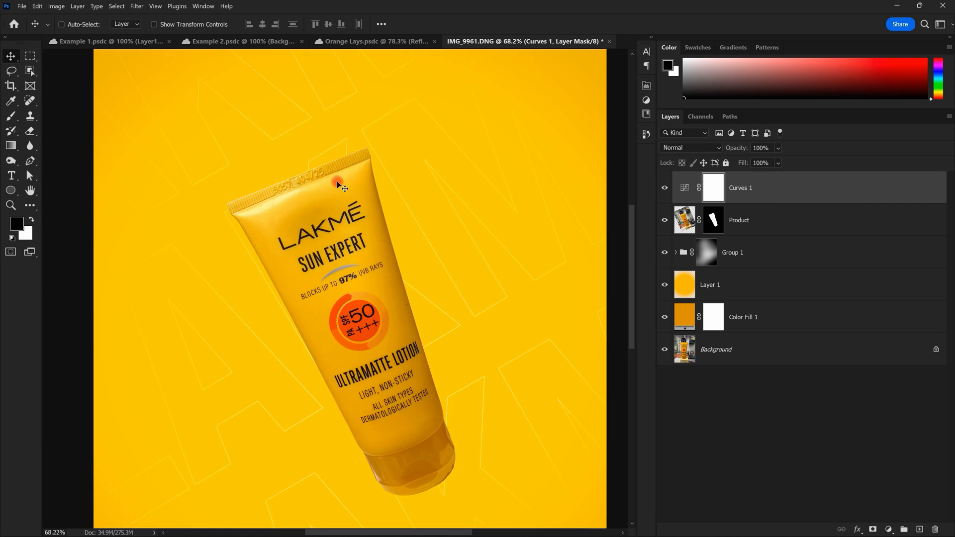
{"action": "left_click_drag", "start_coordinate": [354, 252], "coordinate": [338, 176]}
{"action": "scroll", "coordinate": [343, 189], "scroll_direction": "down", "scroll_amount": 6}
{"action": "scroll", "coordinate": [345, 190], "scroll_direction": "up", "scroll_amount": 3}
{"action": "left_click_drag", "start_coordinate": [406, 195], "coordinate": [426, 229]}
{"action": "scroll", "coordinate": [426, 229], "scroll_direction": "down", "scroll_amount": 1}
{"action": "right_click", "coordinate": [339, 201]}
{"action": "left_click", "coordinate": [774, 213]}
Step: Replace Curves 1's layer mask with a copy of the Product mask so the brightening affects only the tube
{"action": "left_click", "coordinate": [715, 223]}
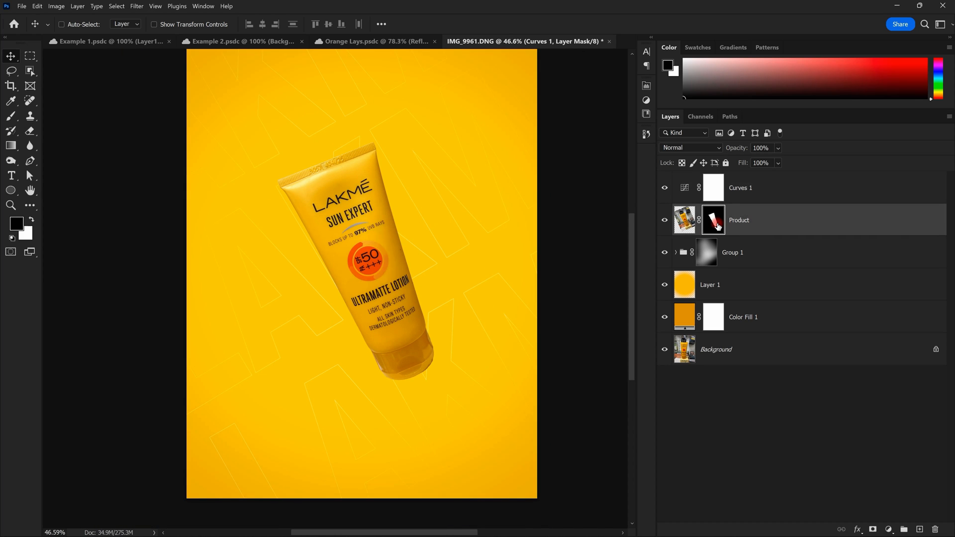
{"action": "left_click_drag", "start_coordinate": [717, 227], "coordinate": [715, 188]}
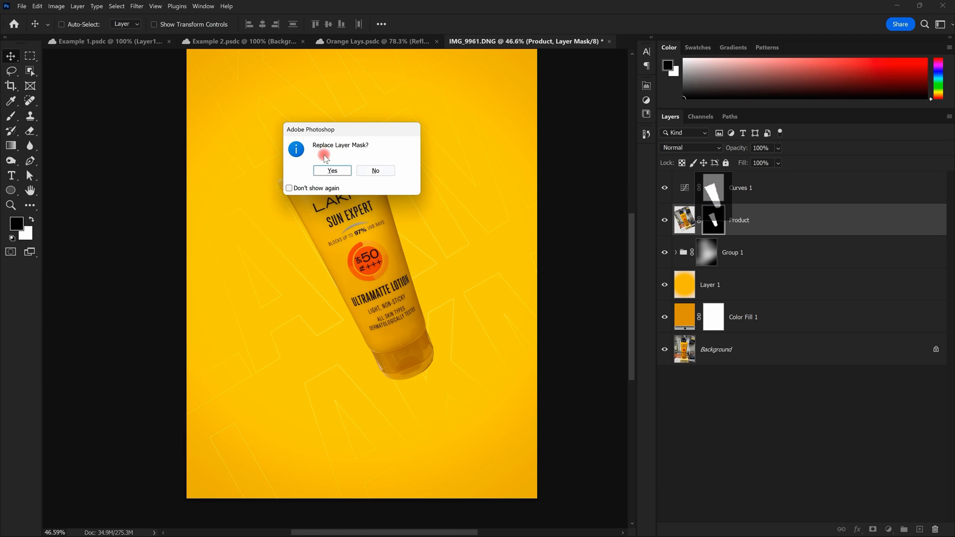
{"action": "left_click_drag", "start_coordinate": [352, 129], "coordinate": [473, 123]}
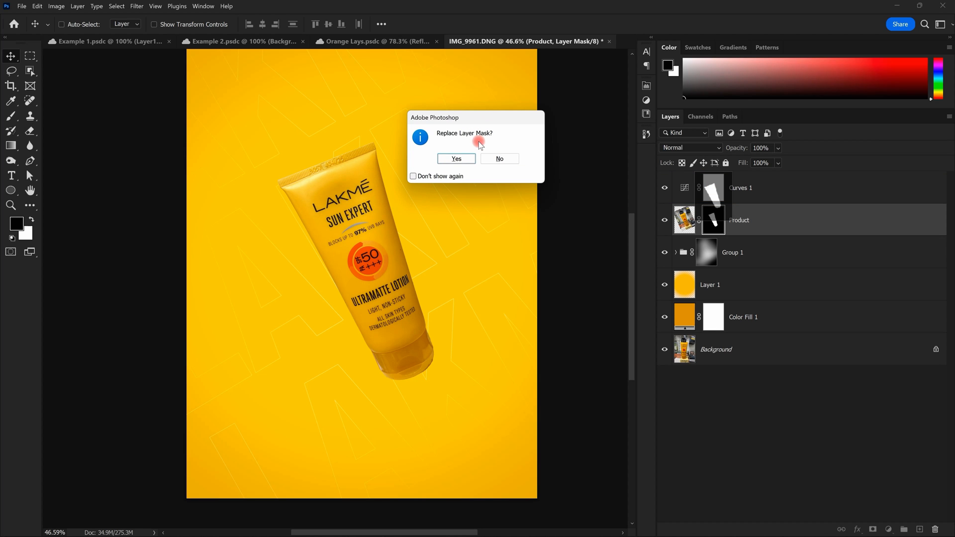
{"action": "left_click", "coordinate": [468, 157]}
{"action": "scroll", "coordinate": [433, 204], "scroll_direction": "down", "scroll_amount": 2}
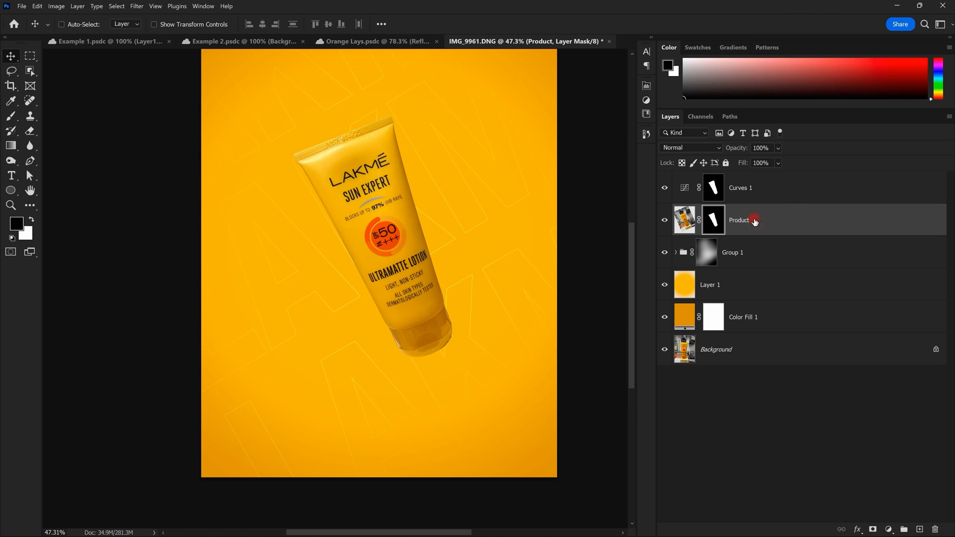
Step: Examine the copied tube mask on Curves 1 and compare the tube with the adjustment hidden and shown
{"action": "left_click_drag", "start_coordinate": [522, 261], "coordinate": [493, 277]}
{"action": "left_click", "coordinate": [687, 223]}
{"action": "left_click", "coordinate": [717, 226]}
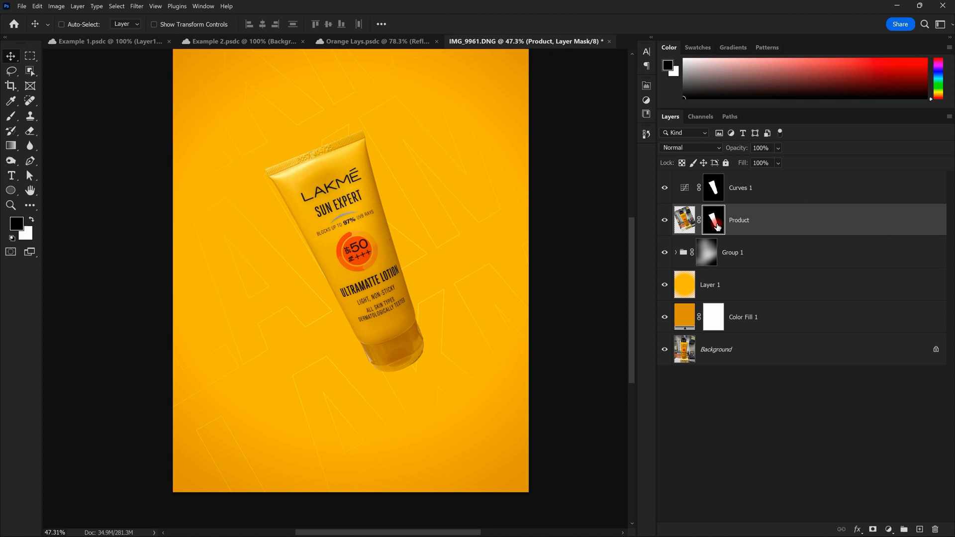
{"action": "left_click", "coordinate": [720, 191]}
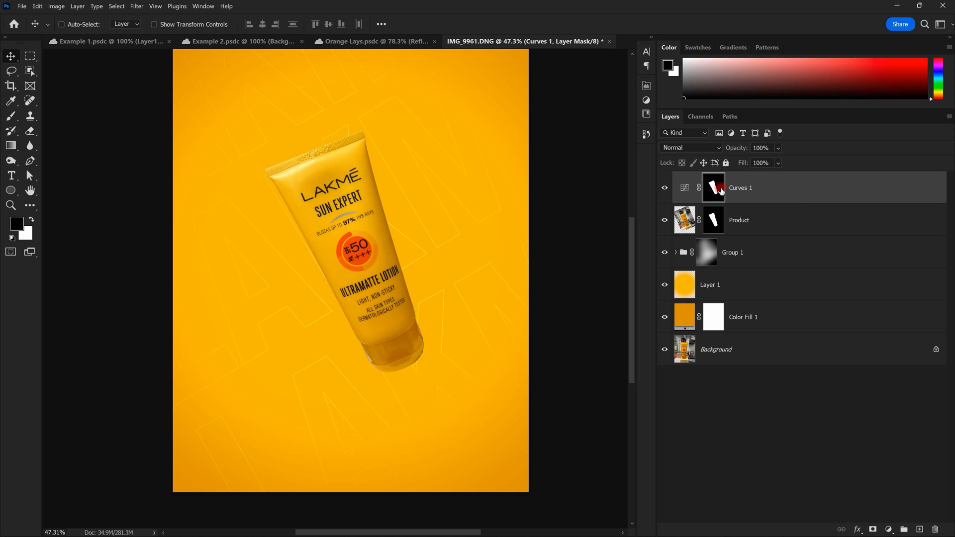
{"action": "scroll", "coordinate": [451, 228], "scroll_direction": "down", "scroll_amount": 1}
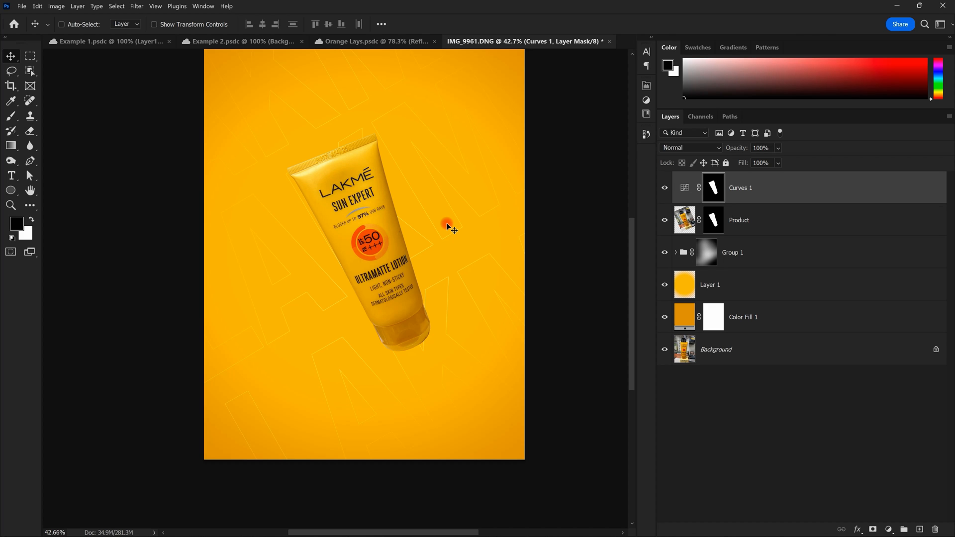
{"action": "left_click", "coordinate": [664, 188]}
{"action": "left_click", "coordinate": [664, 187]}
{"action": "scroll", "coordinate": [465, 186], "scroll_direction": "up", "scroll_amount": 1}
{"action": "left_click_drag", "start_coordinate": [464, 185], "coordinate": [442, 209]}
{"action": "scroll", "coordinate": [412, 181], "scroll_direction": "down", "scroll_amount": 1}
{"action": "left_click_drag", "start_coordinate": [414, 173], "coordinate": [409, 174]}
{"action": "scroll", "coordinate": [365, 229], "scroll_direction": "down", "scroll_amount": 3}
{"action": "scroll", "coordinate": [345, 236], "scroll_direction": "up", "scroll_amount": 3}
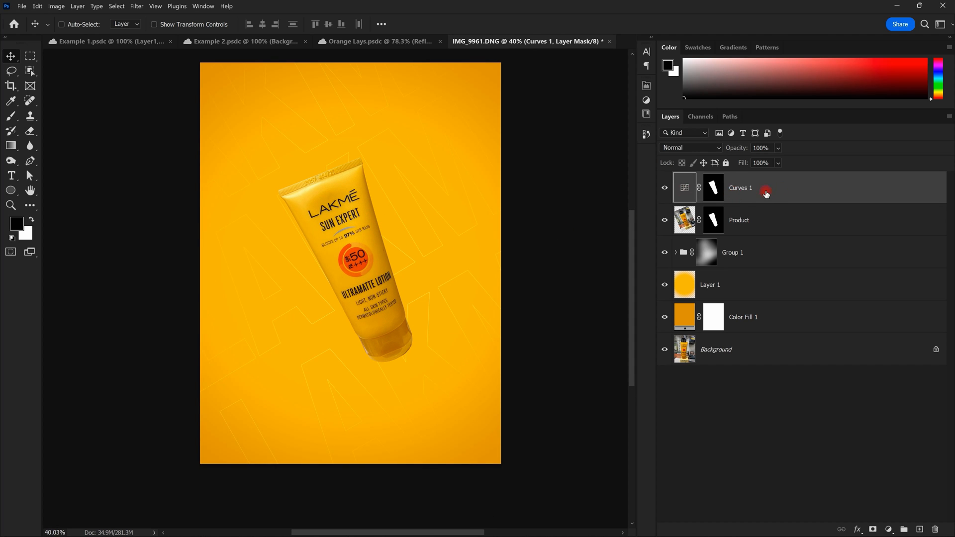
{"action": "scroll", "coordinate": [393, 237], "scroll_direction": "up", "scroll_amount": 1}
{"action": "scroll", "coordinate": [391, 235], "scroll_direction": "up", "scroll_amount": 5}
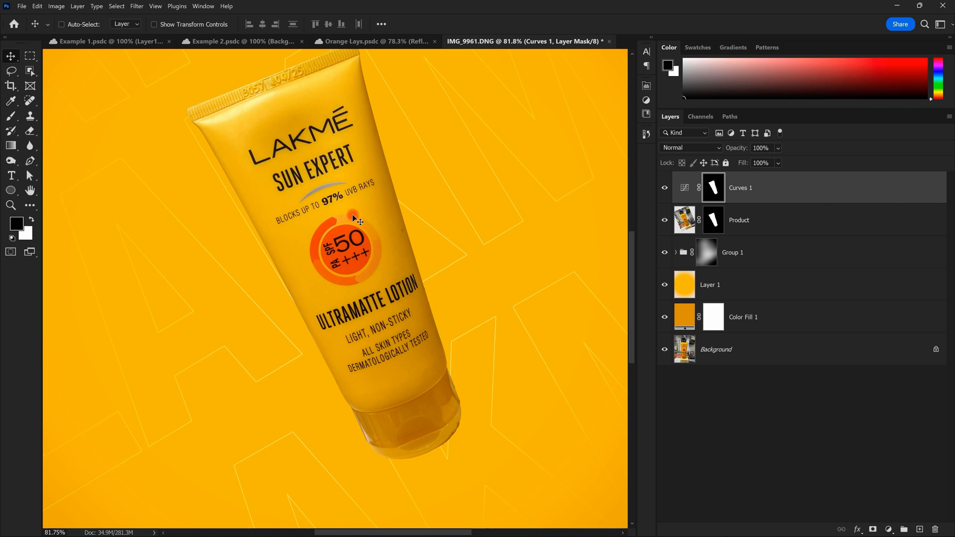
{"action": "scroll", "coordinate": [353, 218], "scroll_direction": "down", "scroll_amount": 9}
{"action": "left_click_drag", "start_coordinate": [563, 186], "coordinate": [568, 239]}
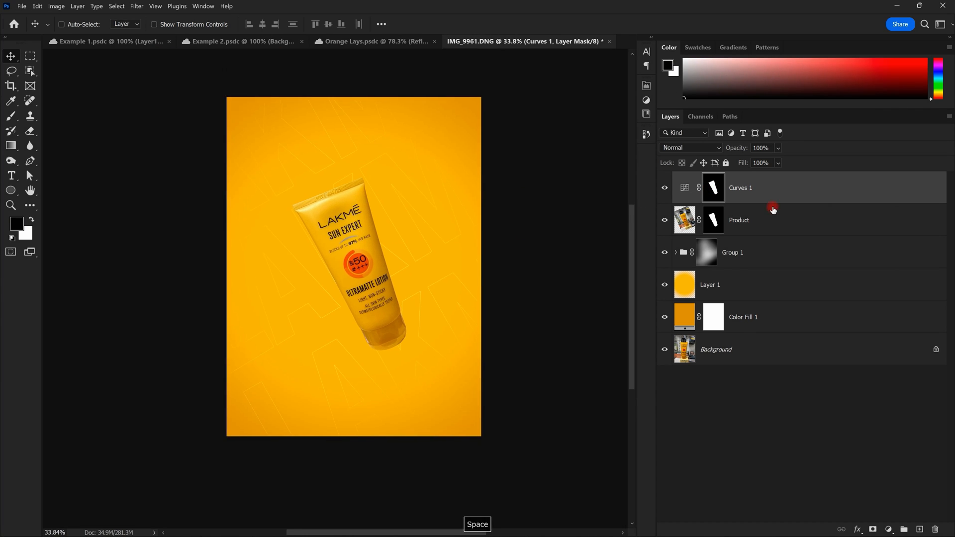
Step: Disable and re-enable Curves 1's layer mask to compare the brightening on the full canvas and on the tube
{"action": "left_click", "coordinate": [704, 193], "text": "shift"}
{"action": "left_click", "coordinate": [704, 193], "text": "shift"}
{"action": "scroll", "coordinate": [393, 254], "scroll_direction": "up", "scroll_amount": 8}
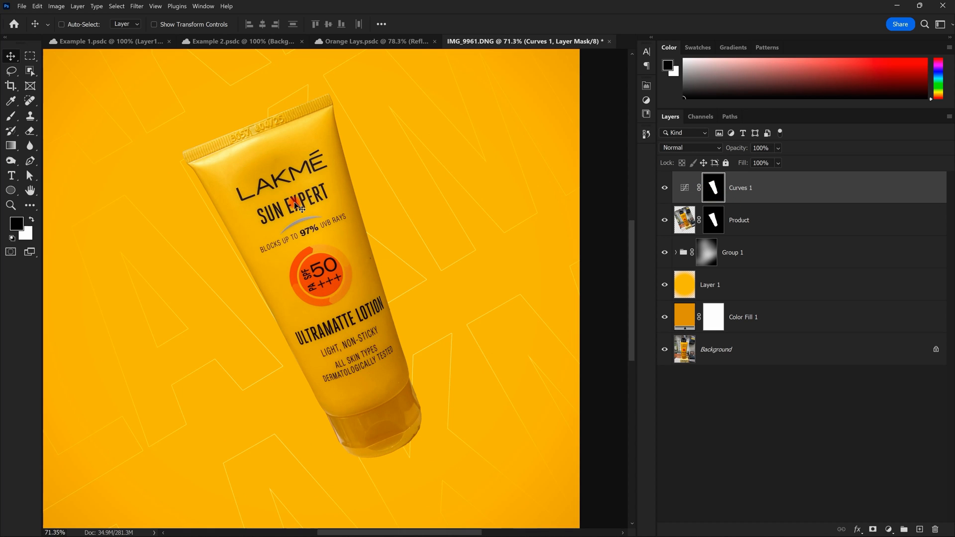
{"action": "scroll", "coordinate": [364, 195], "scroll_direction": "down", "scroll_amount": 5}
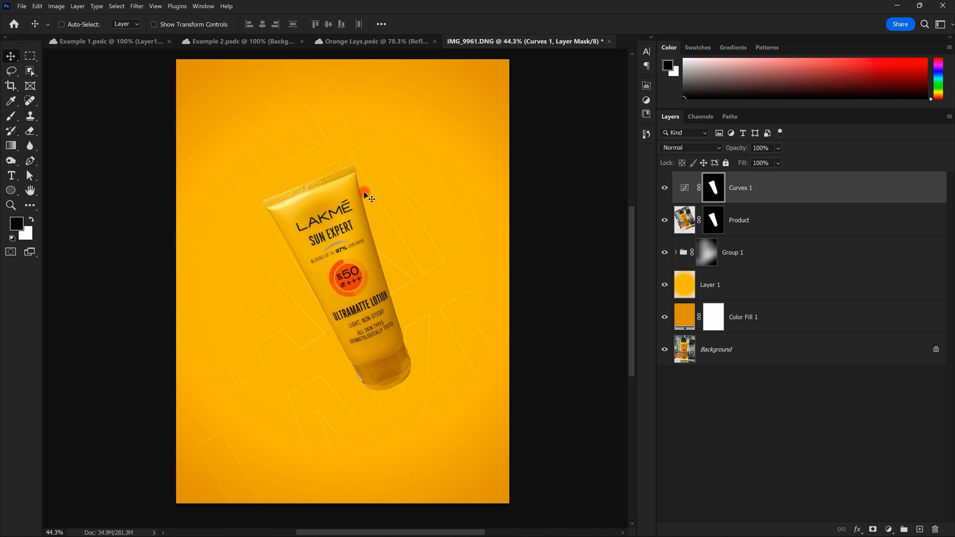
{"action": "left_click", "coordinate": [704, 194], "text": "shift"}
Step: Add a Hue/Saturation adjustment layer above Curves 1 and set its Hue to +15
{"action": "left_click", "coordinate": [891, 531]}
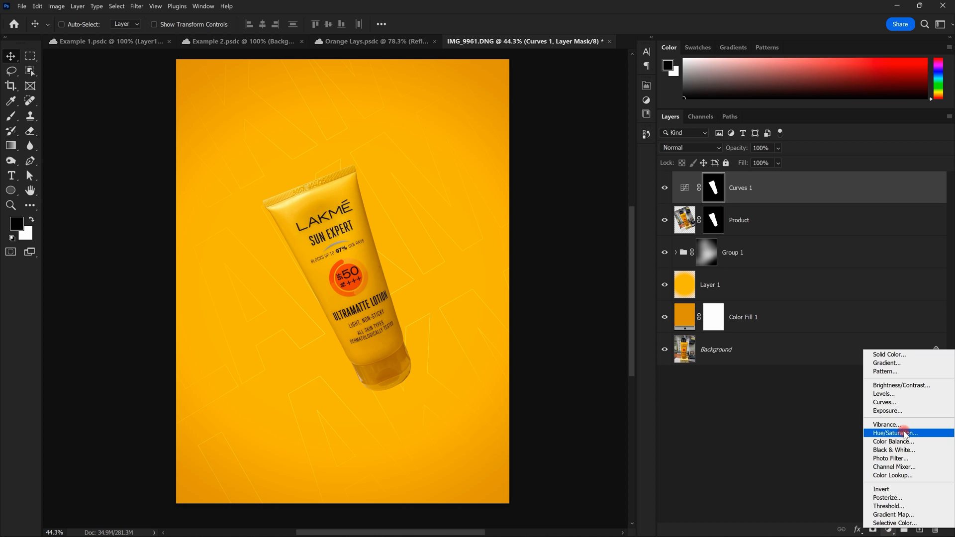
{"action": "left_click", "coordinate": [904, 433]}
{"action": "scroll", "coordinate": [351, 229], "scroll_direction": "down", "scroll_amount": 5}
{"action": "scroll", "coordinate": [351, 229], "scroll_direction": "up", "scroll_amount": 4}
{"action": "mouse_move", "coordinate": [558, 155]}
{"action": "left_mouse_down"}
{"action": "mouse_move", "coordinate": [550, 158]}
{"action": "mouse_move", "coordinate": [567, 160]}
{"action": "left_mouse_up"}
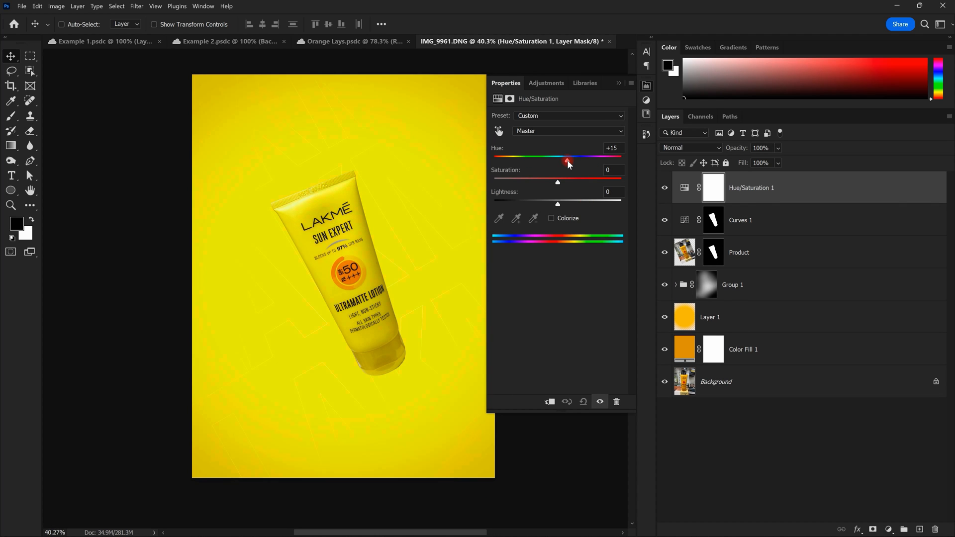
{"action": "left_click", "coordinate": [303, 217]}
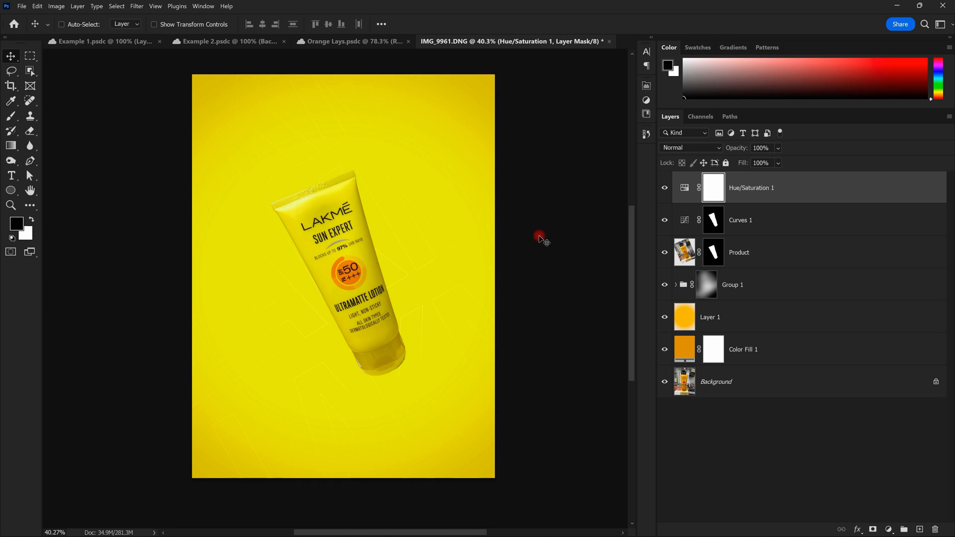
Step: Examine how the hue shift affects the tube and background, hiding and showing Layer 1 and Color Fill 1
{"action": "scroll", "coordinate": [359, 240], "scroll_direction": "down", "scroll_amount": 4}
{"action": "scroll", "coordinate": [359, 240], "scroll_direction": "up", "scroll_amount": 6}
{"action": "scroll", "coordinate": [399, 207], "scroll_direction": "down", "scroll_amount": 7}
{"action": "scroll", "coordinate": [399, 207], "scroll_direction": "up", "scroll_amount": 7}
{"action": "left_click_drag", "start_coordinate": [419, 206], "coordinate": [408, 175]}
{"action": "scroll", "coordinate": [422, 186], "scroll_direction": "down", "scroll_amount": 3}
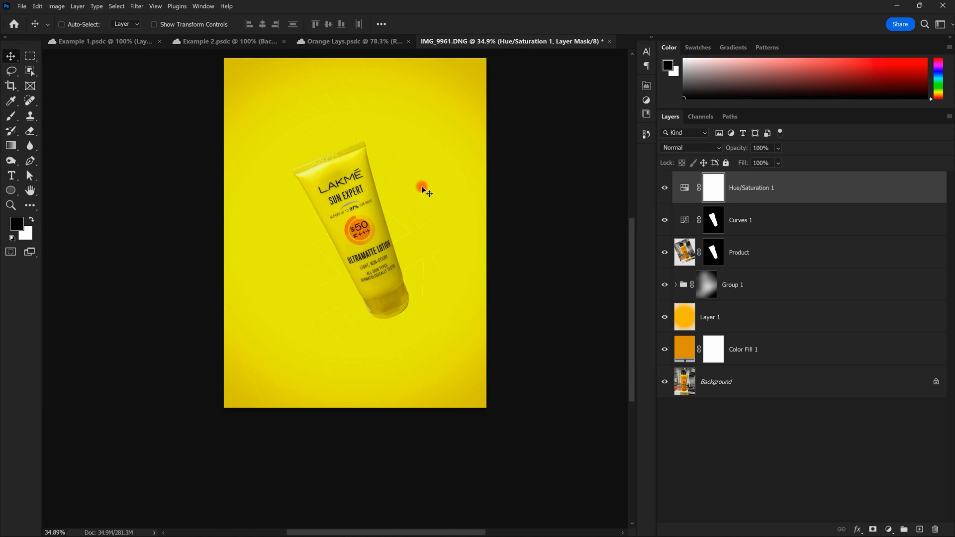
{"action": "left_click", "coordinate": [659, 322]}
{"action": "left_click", "coordinate": [659, 324]}
{"action": "left_click", "coordinate": [661, 350]}
{"action": "left_click", "coordinate": [662, 351]}
{"action": "scroll", "coordinate": [363, 177], "scroll_direction": "up", "scroll_amount": 5}
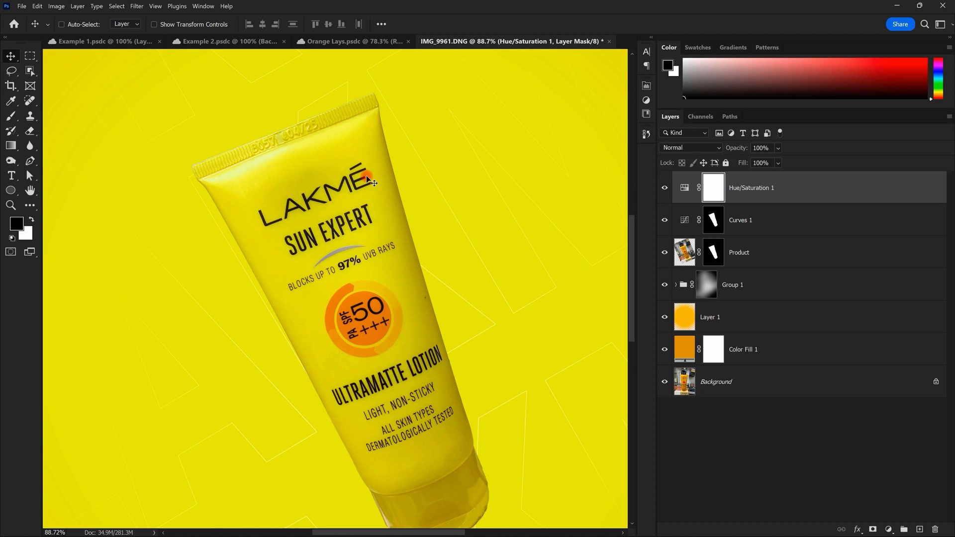
{"action": "scroll", "coordinate": [366, 175], "scroll_direction": "down", "scroll_amount": 3}
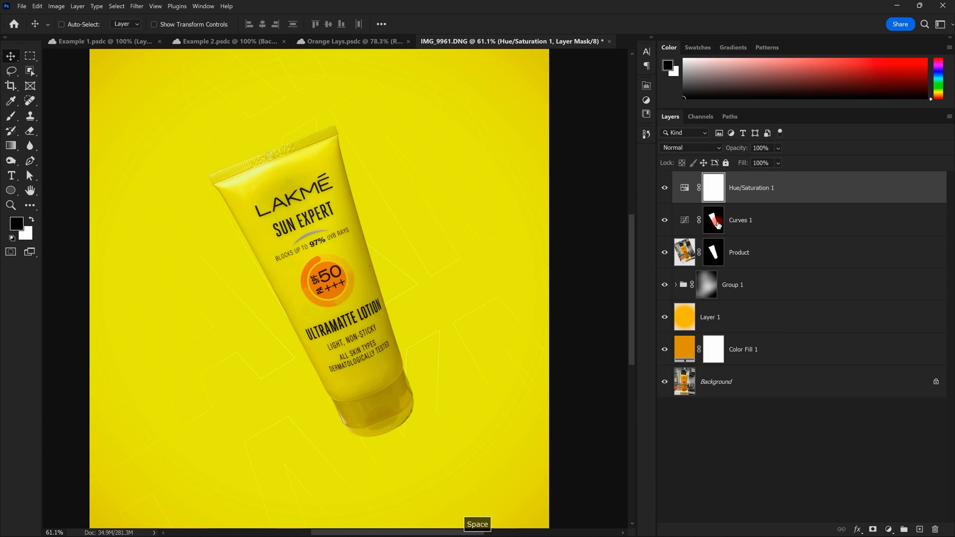
Step: Try limiting Hue/Saturation 1 to the tube with a copy of Curves 1's layer mask, and undo it
{"action": "left_click", "coordinate": [718, 225]}
{"action": "left_click_drag", "start_coordinate": [716, 227], "coordinate": [713, 188]}
{"action": "left_click", "coordinate": [454, 156]}
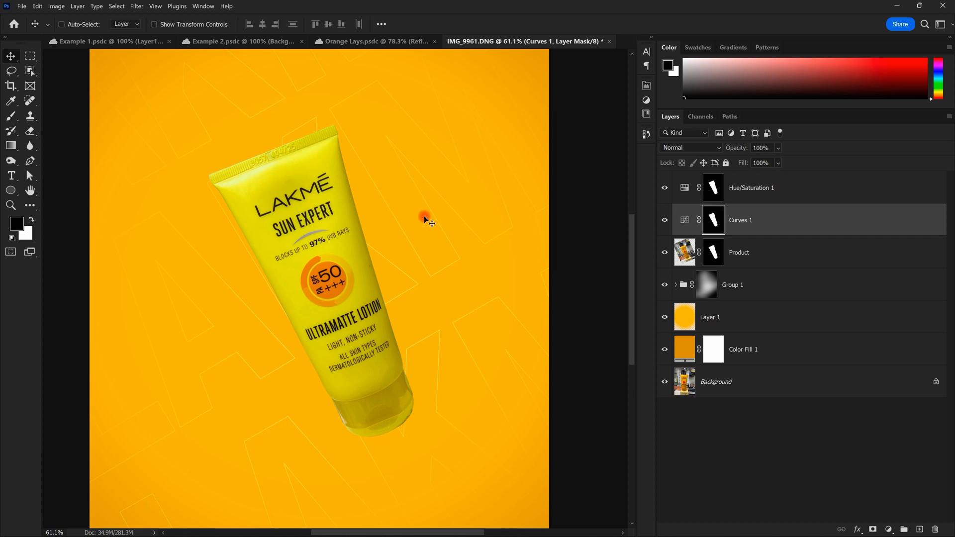
{"action": "scroll", "coordinate": [395, 258], "scroll_direction": "down", "scroll_amount": 5}
{"action": "key", "text": "ctrl+z"}
{"action": "scroll", "coordinate": [393, 259], "scroll_direction": "up", "scroll_amount": 3}
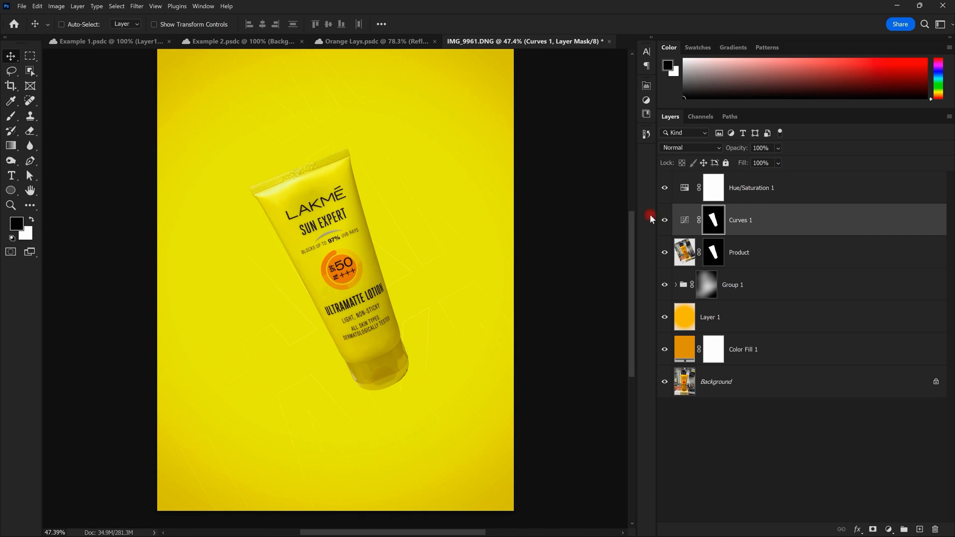
Step: Clip Hue/Saturation 1 to the Curves 1 layer as a clipping mask so the hue shift affects only the tube
{"action": "left_click", "coordinate": [763, 193]}
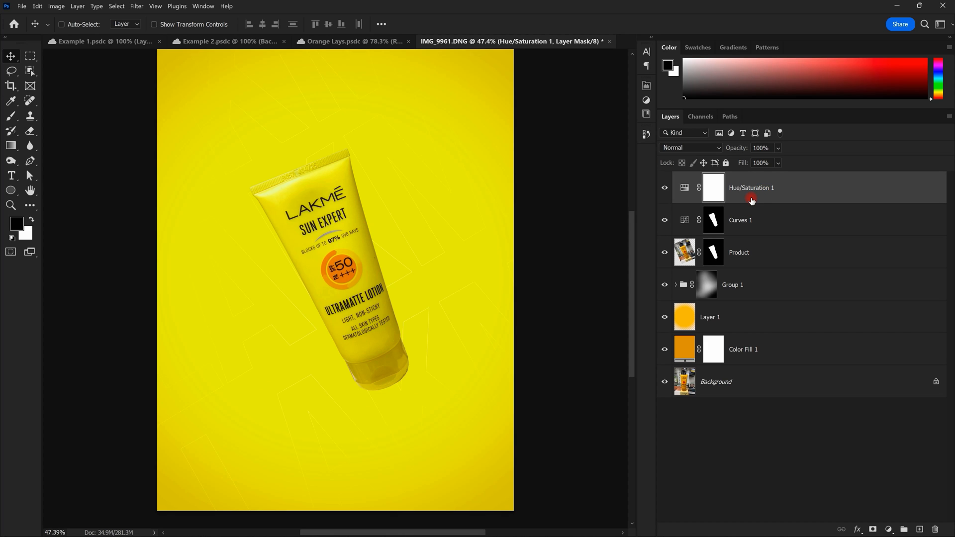
{"action": "right_click", "coordinate": [744, 188]}
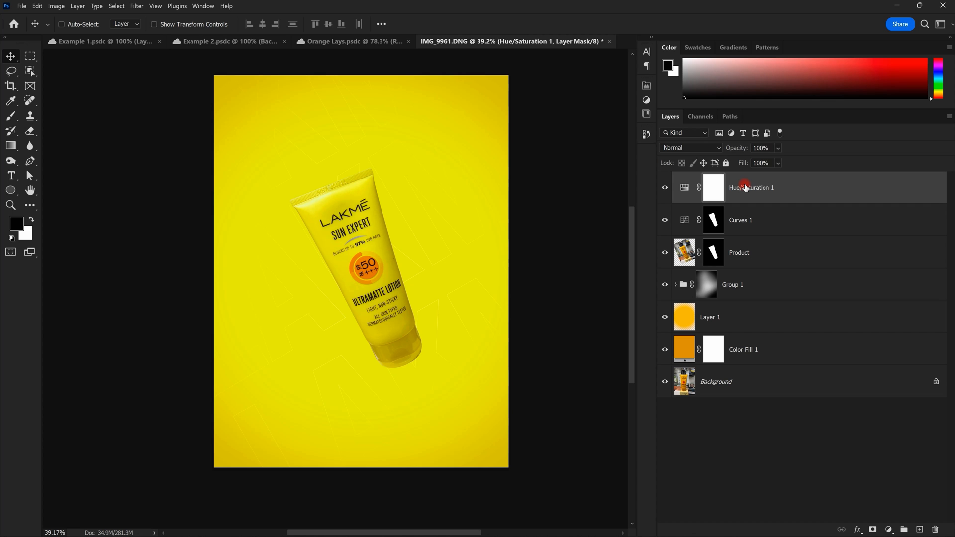
{"action": "right_click", "coordinate": [745, 188]}
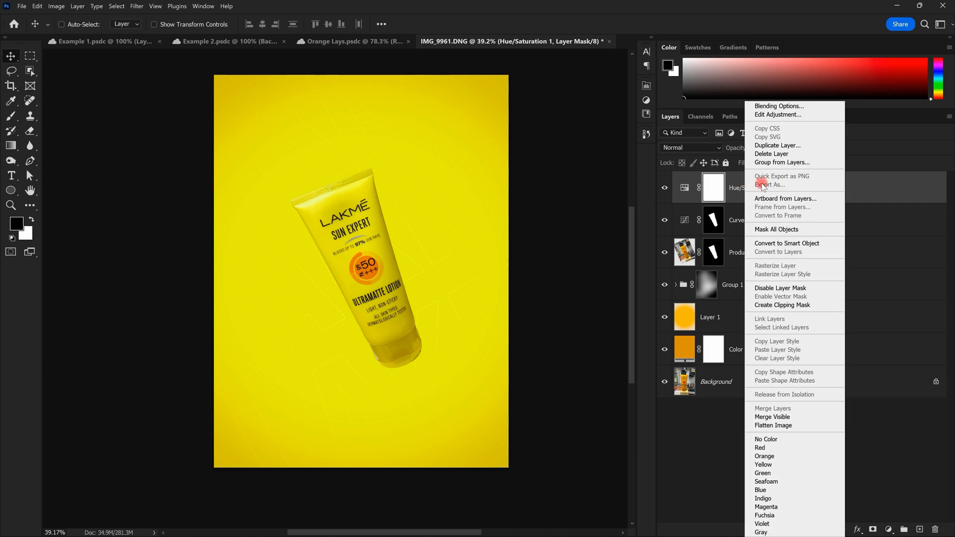
{"action": "left_click", "coordinate": [791, 307]}
{"action": "scroll", "coordinate": [375, 222], "scroll_direction": "up", "scroll_amount": 4}
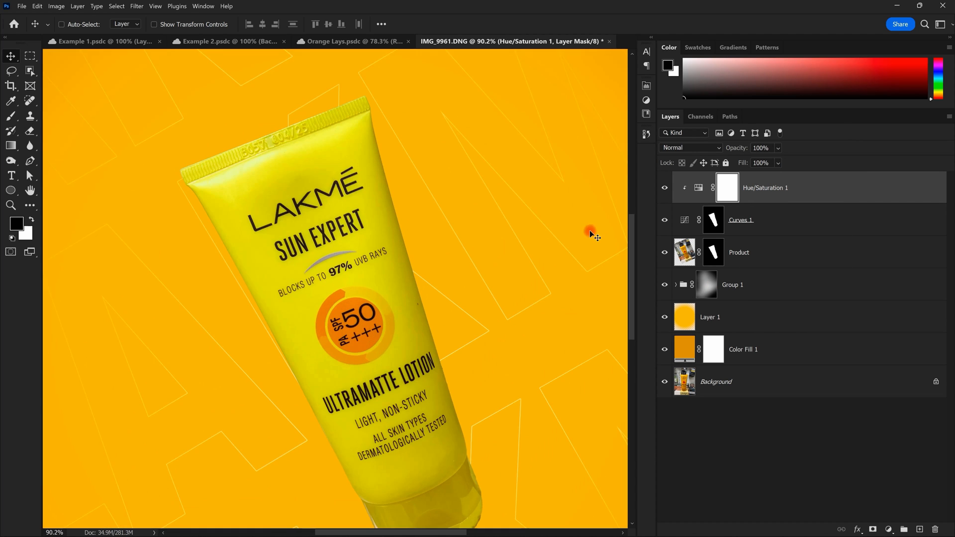
{"action": "scroll", "coordinate": [589, 229], "scroll_direction": "down", "scroll_amount": 3}
{"action": "left_click", "coordinate": [806, 198]}
{"action": "scroll", "coordinate": [497, 244], "scroll_direction": "up", "scroll_amount": 5}
{"action": "left_click", "coordinate": [710, 197]}
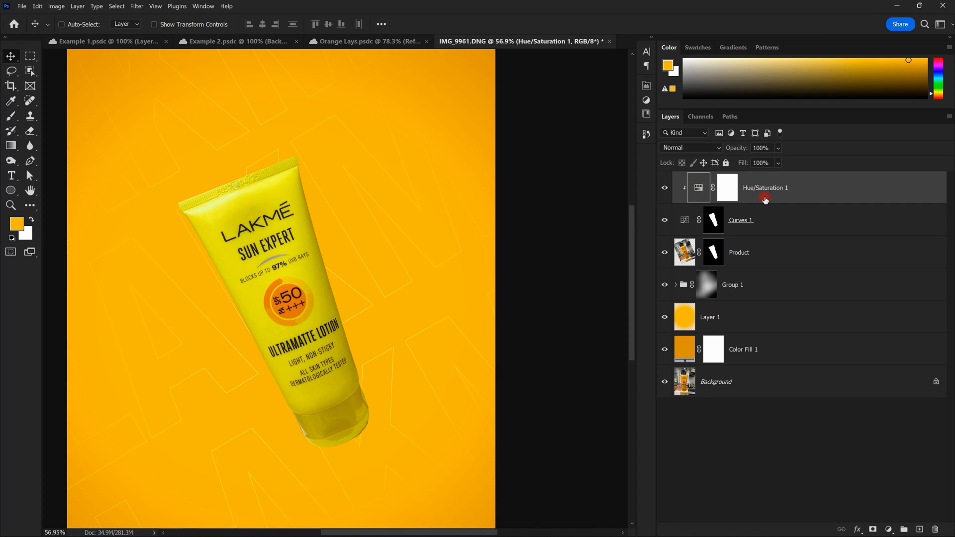
{"action": "scroll", "coordinate": [384, 247], "scroll_direction": "down", "scroll_amount": 3}
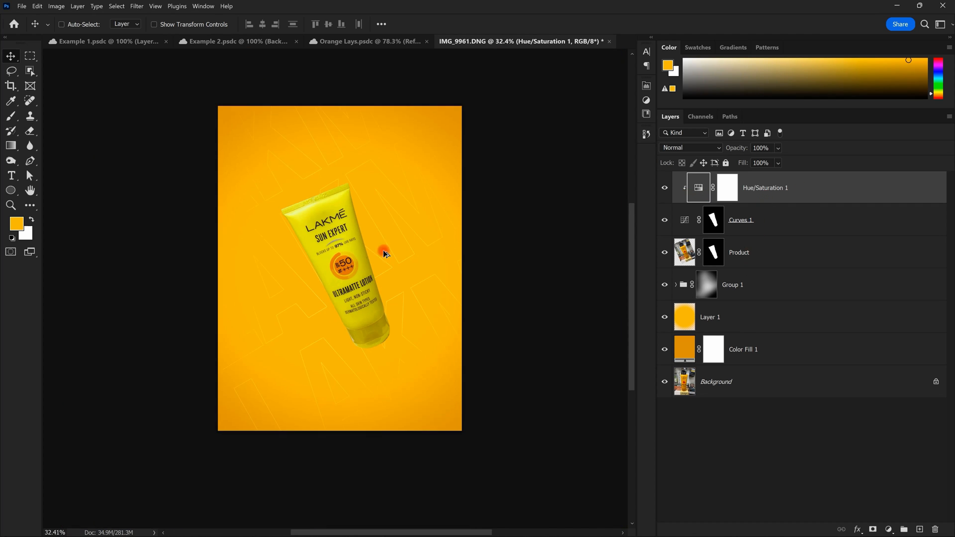
Step: Examine how Hue/Saturation 1 is clipped to Curves 1 above the masked Product layer, hiding and showing the Product layer
{"action": "scroll", "coordinate": [358, 272], "scroll_direction": "up", "scroll_amount": 3}
{"action": "left_click", "coordinate": [761, 231]}
{"action": "left_click", "coordinate": [742, 252]}
{"action": "left_click", "coordinate": [665, 252]}
{"action": "left_click", "coordinate": [664, 252]}
{"action": "left_click", "coordinate": [665, 252]}
{"action": "left_click", "coordinate": [665, 252]}
{"action": "left_click", "coordinate": [779, 235]}
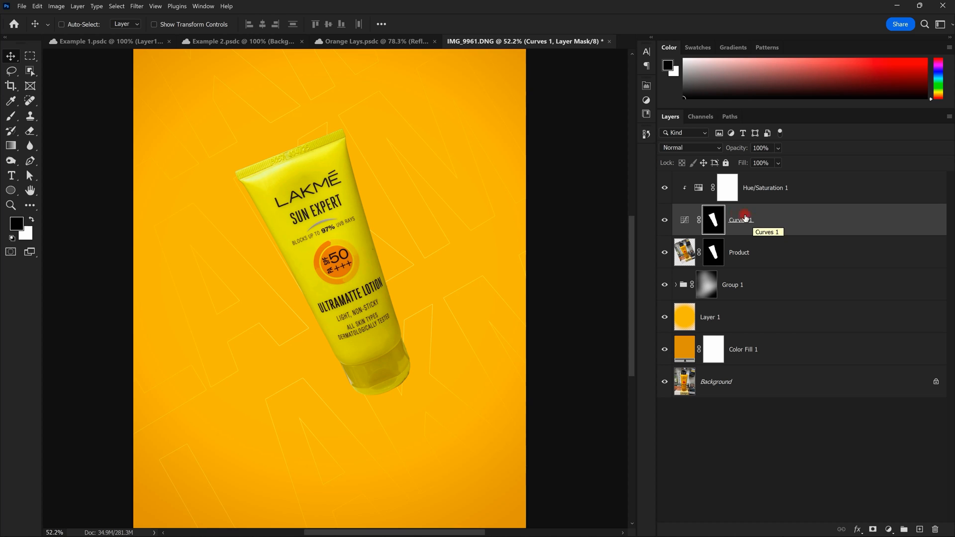
{"action": "left_click", "coordinate": [806, 201]}
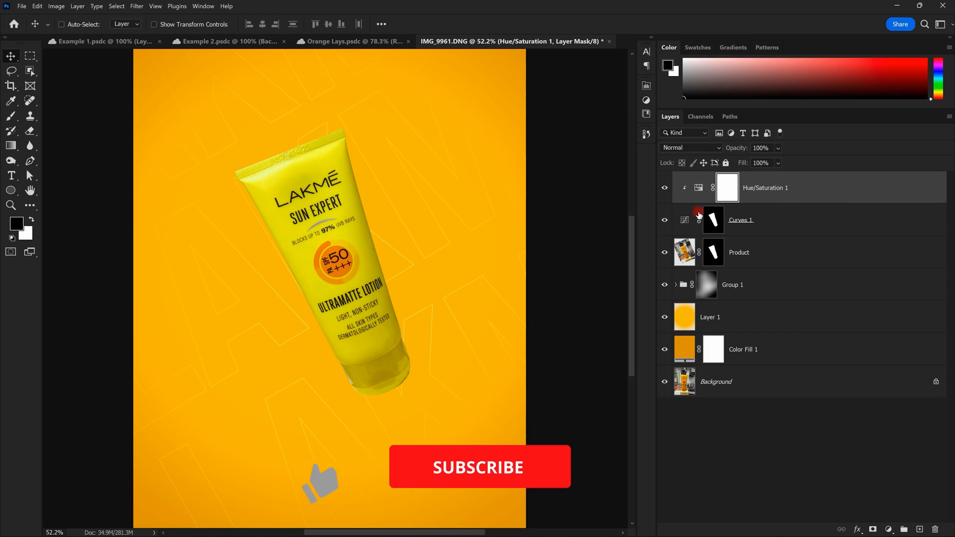
{"action": "left_click", "coordinate": [777, 242]}
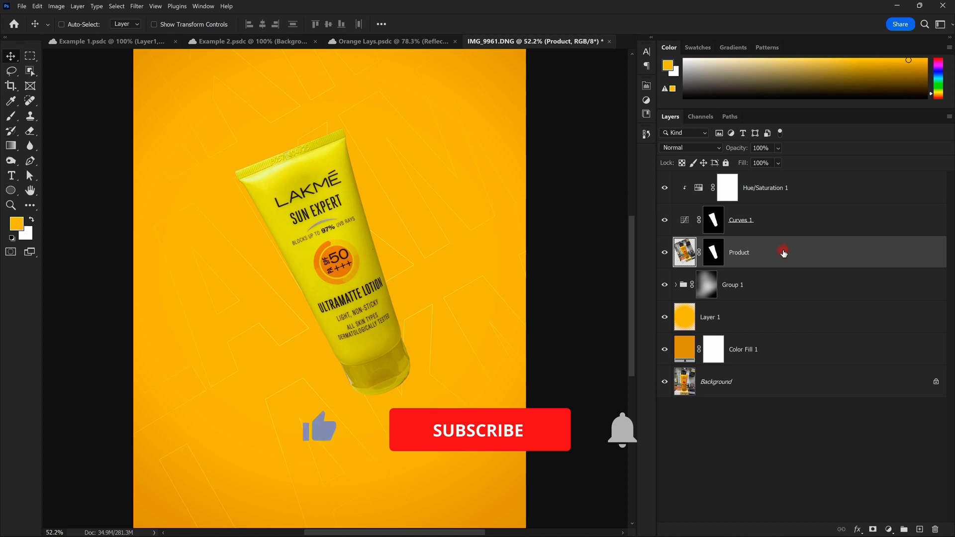
Step: Shift the hue in the clipped Hue/Saturation 1 layer to recolor the LAKME tube red
{"action": "left_click", "coordinate": [699, 189]}
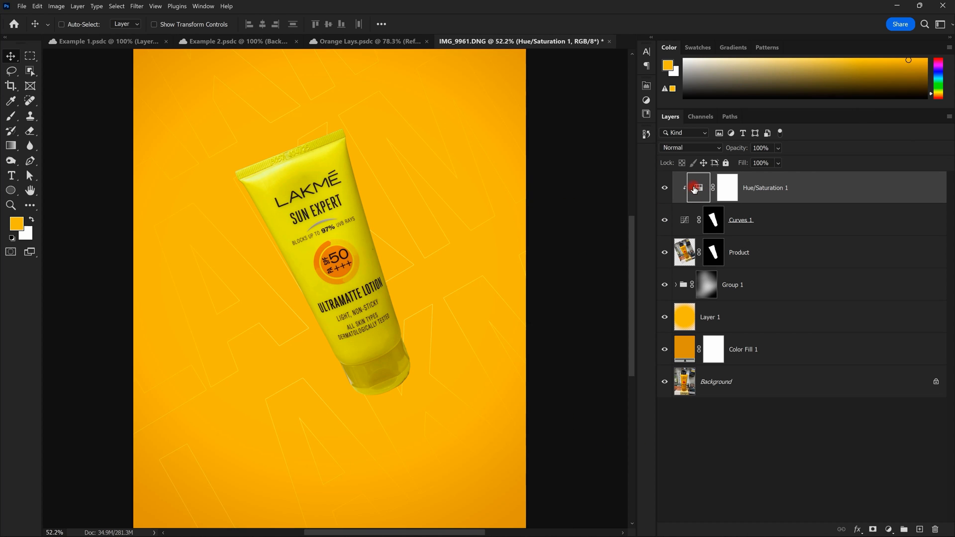
{"action": "double_click", "coordinate": [684, 180]}
{"action": "left_click_drag", "start_coordinate": [569, 158], "coordinate": [564, 204]}
{"action": "left_click", "coordinate": [620, 83]}
{"action": "scroll", "coordinate": [425, 178], "scroll_direction": "down", "scroll_amount": 7}
{"action": "scroll", "coordinate": [411, 193], "scroll_direction": "up", "scroll_amount": 7}
{"action": "key", "text": "space"}
{"action": "left_click_drag", "start_coordinate": [417, 152], "coordinate": [418, 178]}
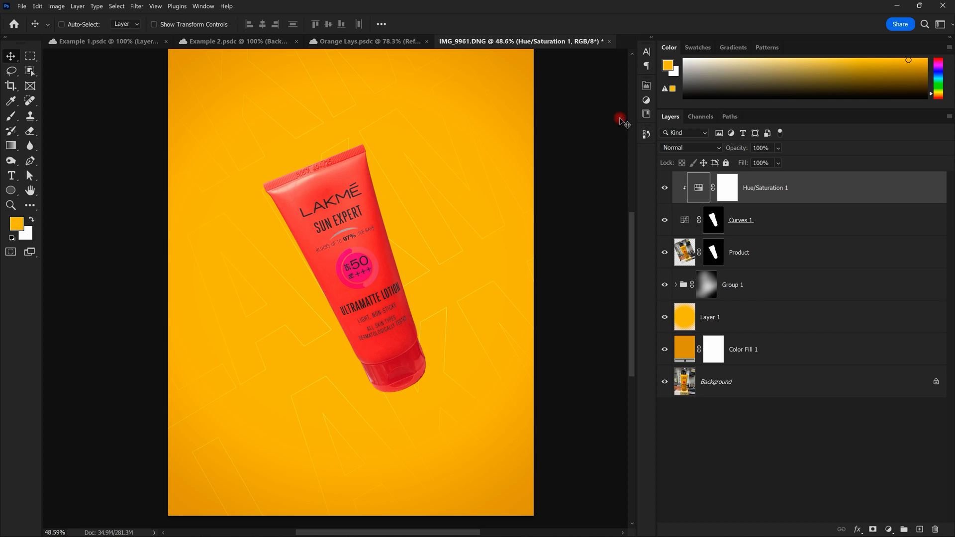
Step: View the mask properties of the Hue/Saturation 1 adjustment layer and close them
{"action": "left_click", "coordinate": [646, 86]}
{"action": "left_click", "coordinate": [510, 99]}
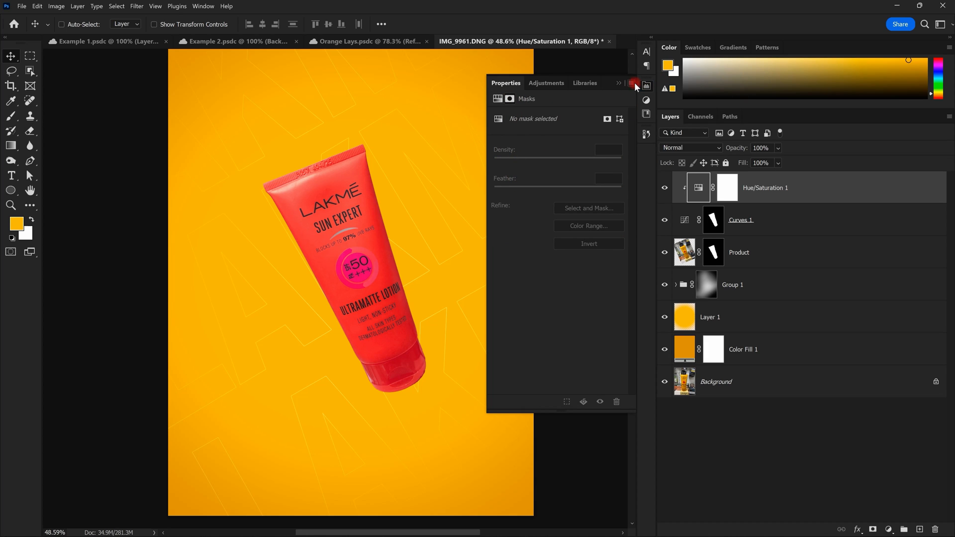
{"action": "left_click", "coordinate": [620, 83]}
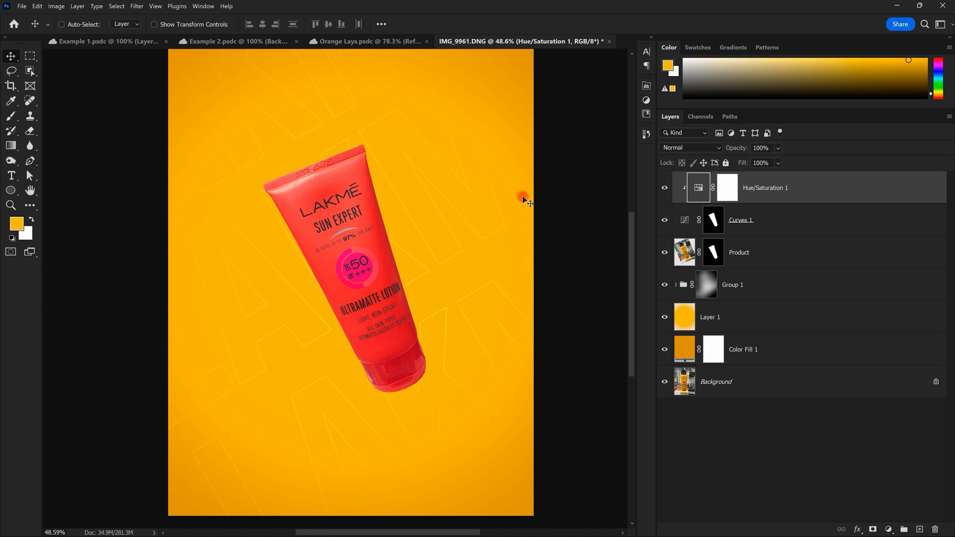